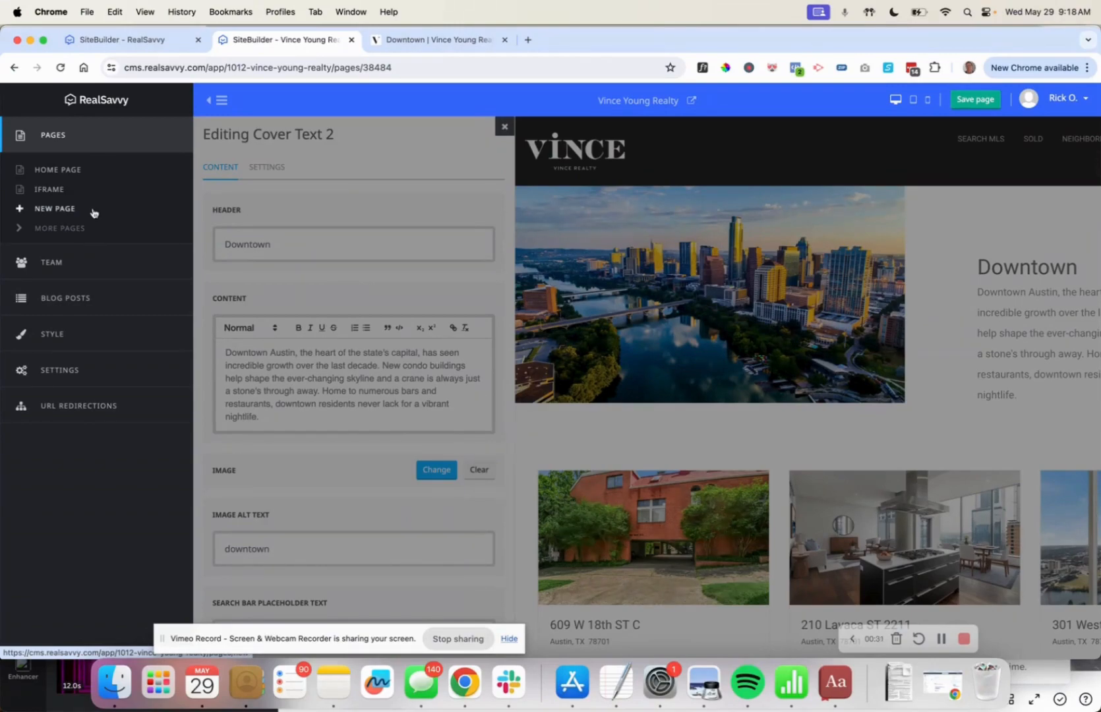
Open the Pages list for Vince Young Realty from the sidebar.
click(72, 228)
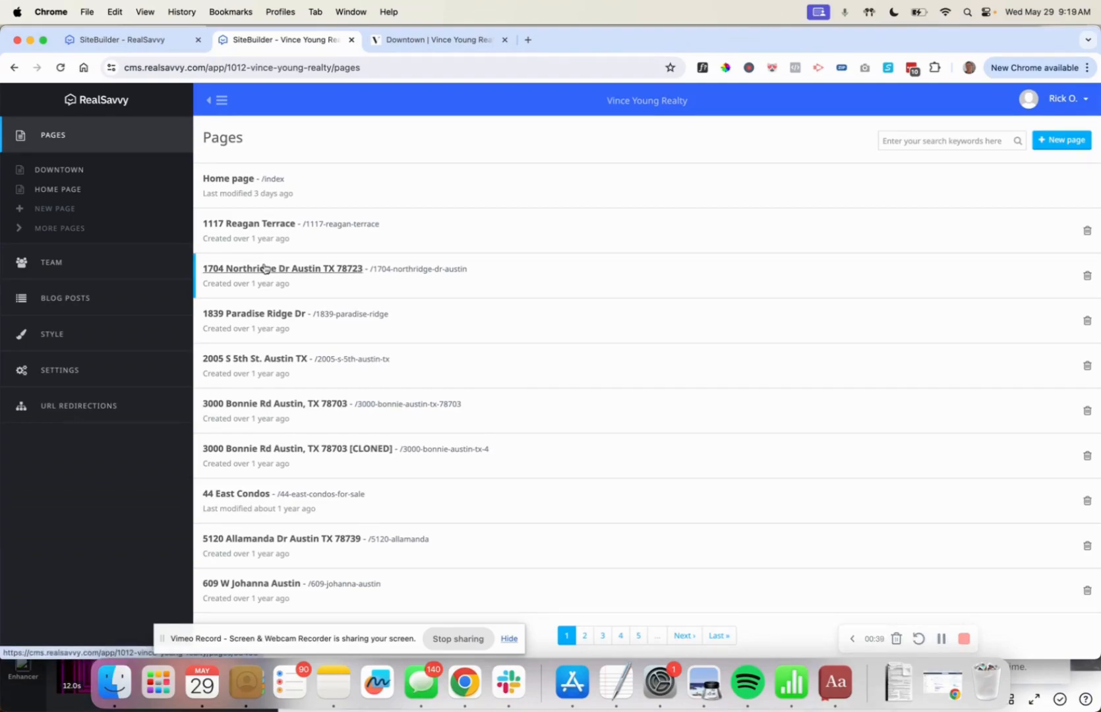
Show the Team section listing the site's five team members.
click(42, 264)
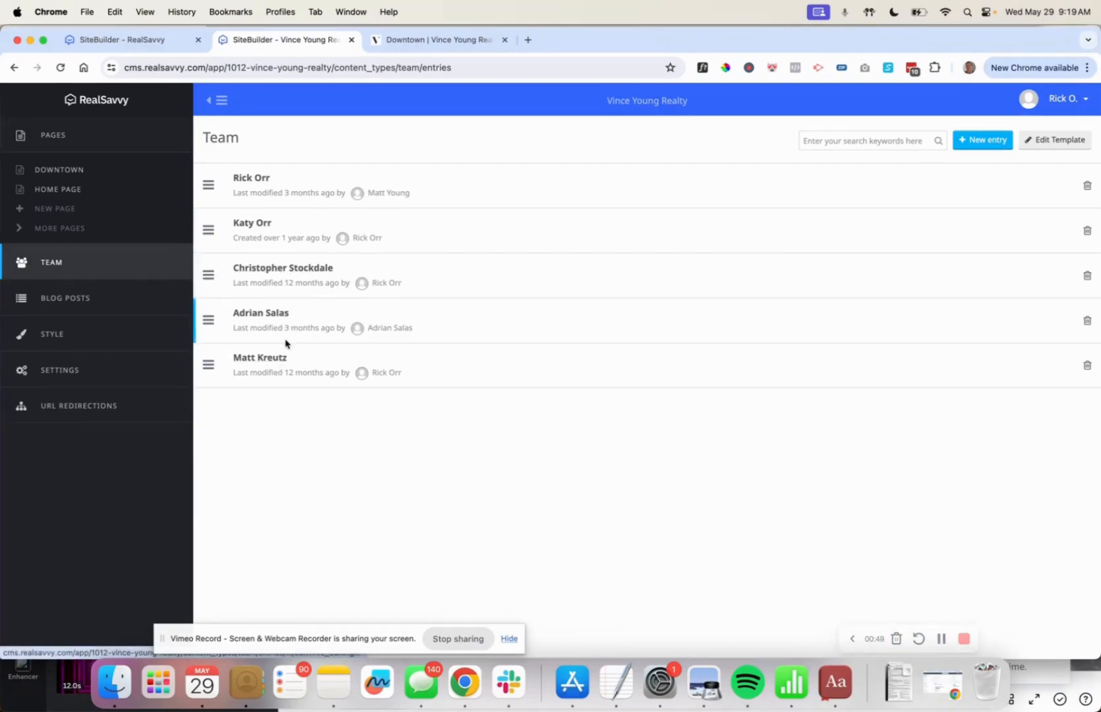
Set the draft post 'Unraveling the Best Value for New Construction in Austin!' to Published and submit.
click(80, 302)
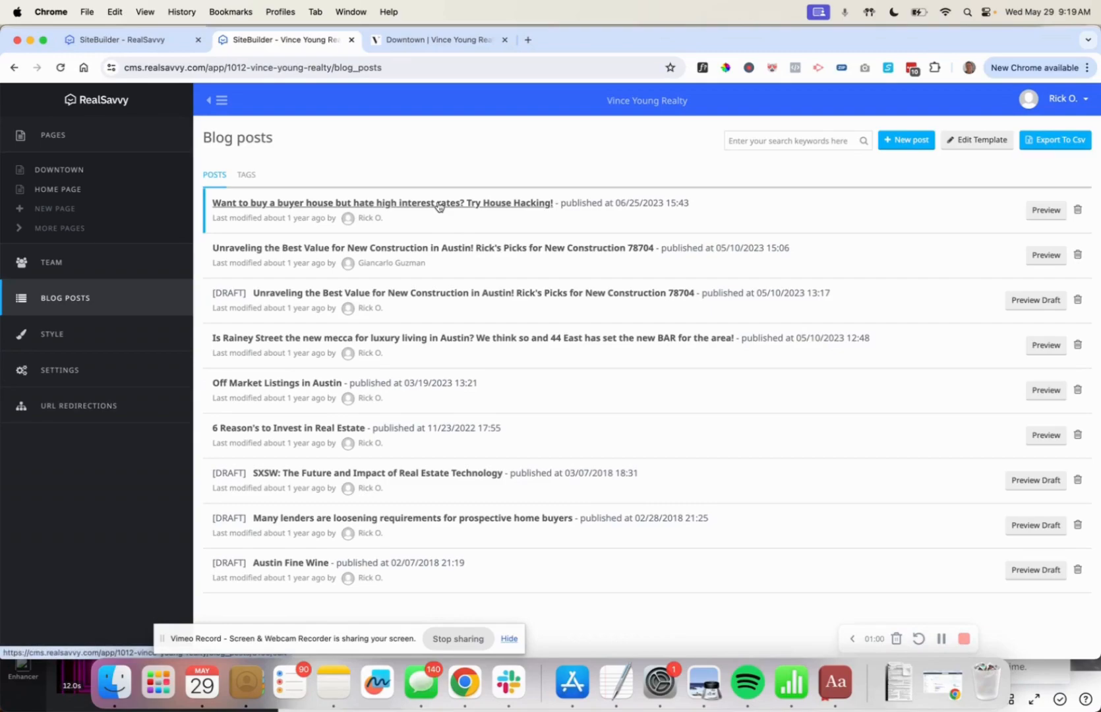
click(365, 298)
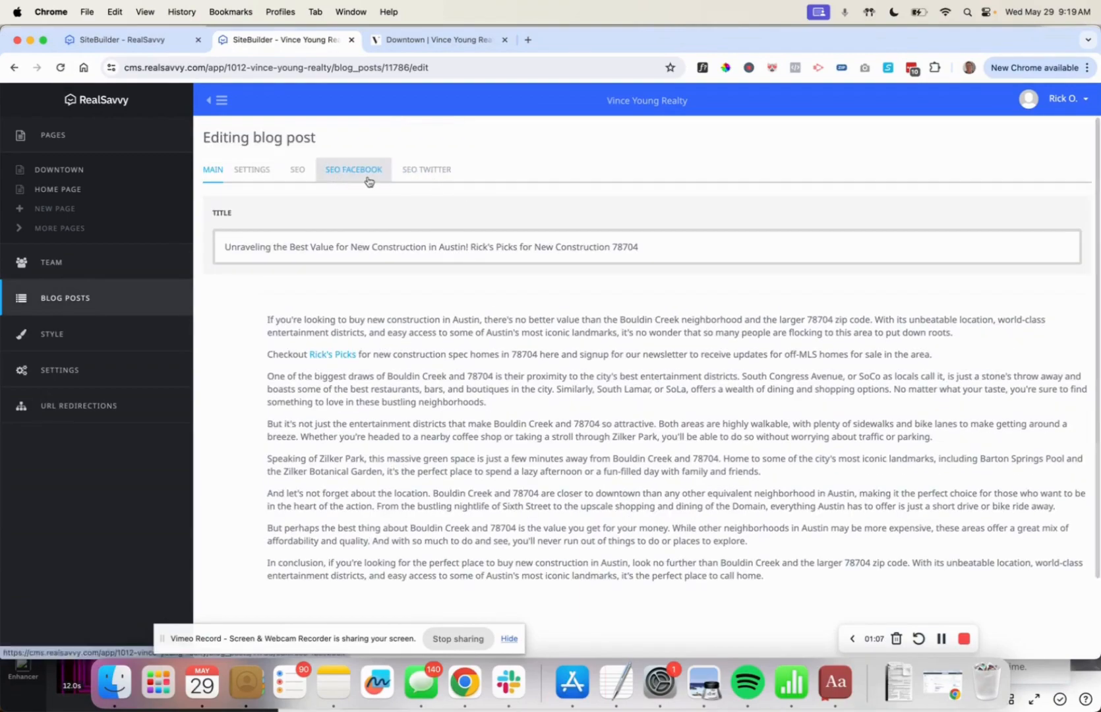
click(252, 170)
scroll(664, 347, down, 10)
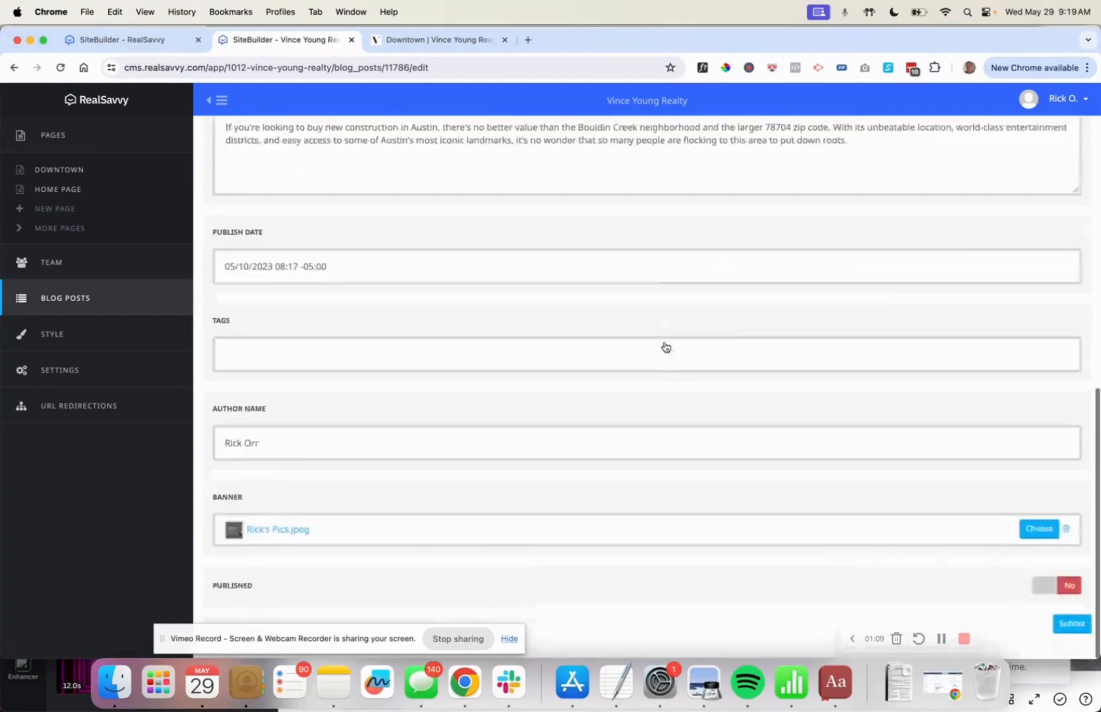
click(1067, 586)
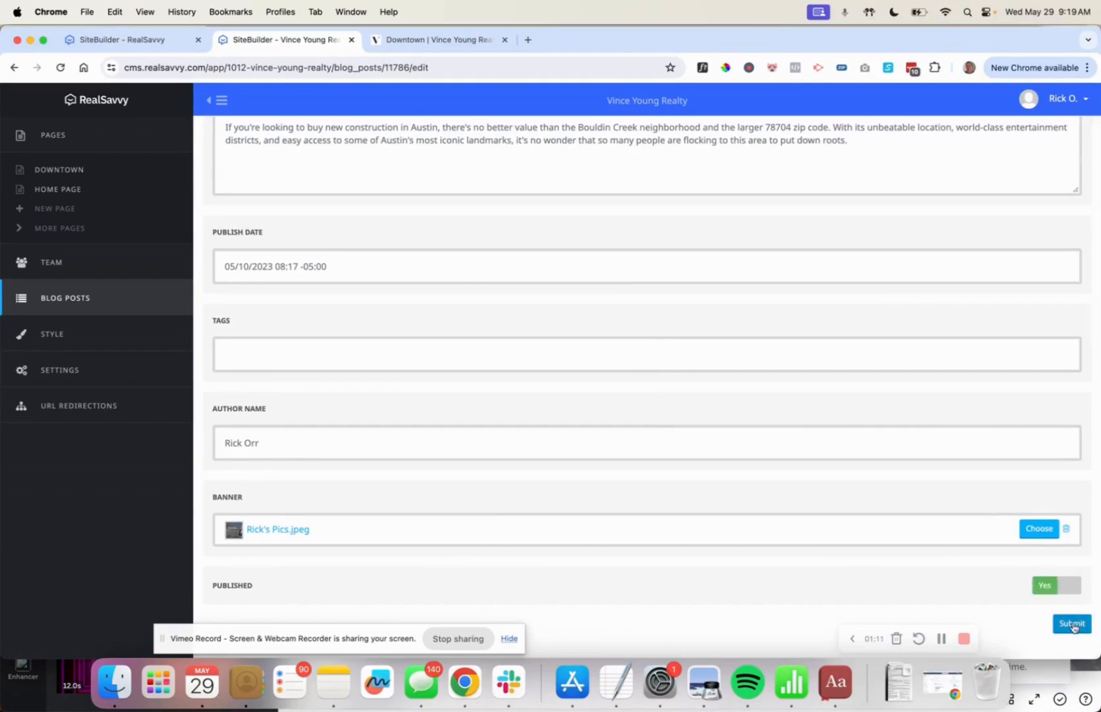
click(1071, 623)
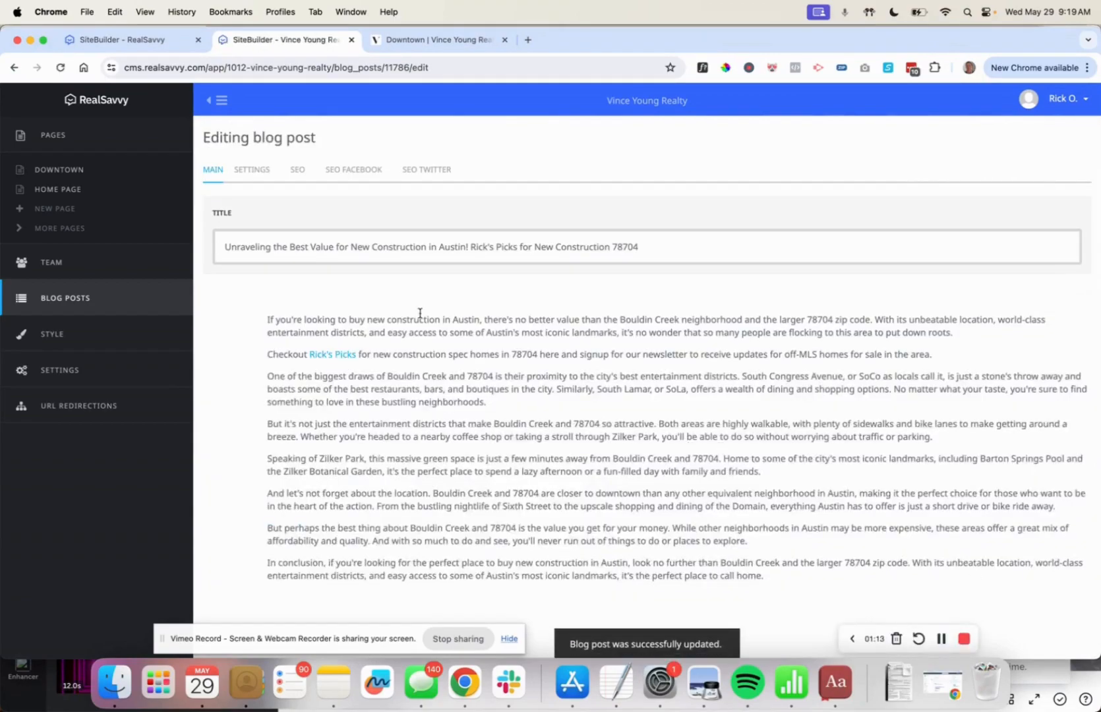
Switch the main font from Roboto to Tenor Sans, then head to site Settings.
click(49, 333)
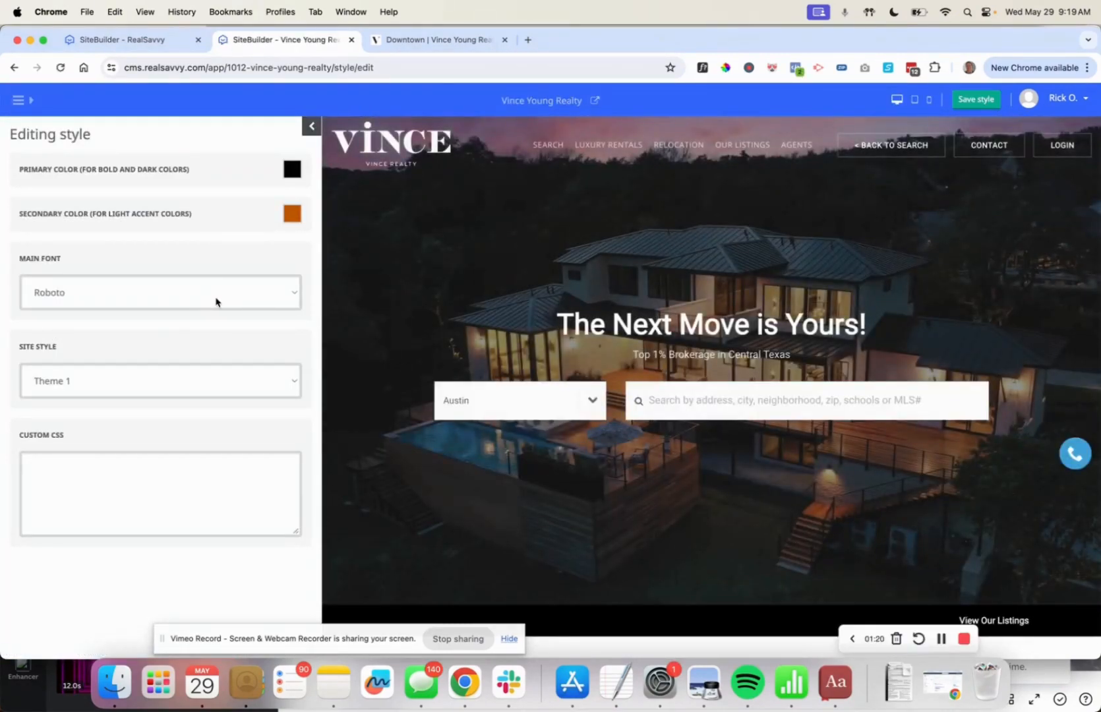
click(216, 302)
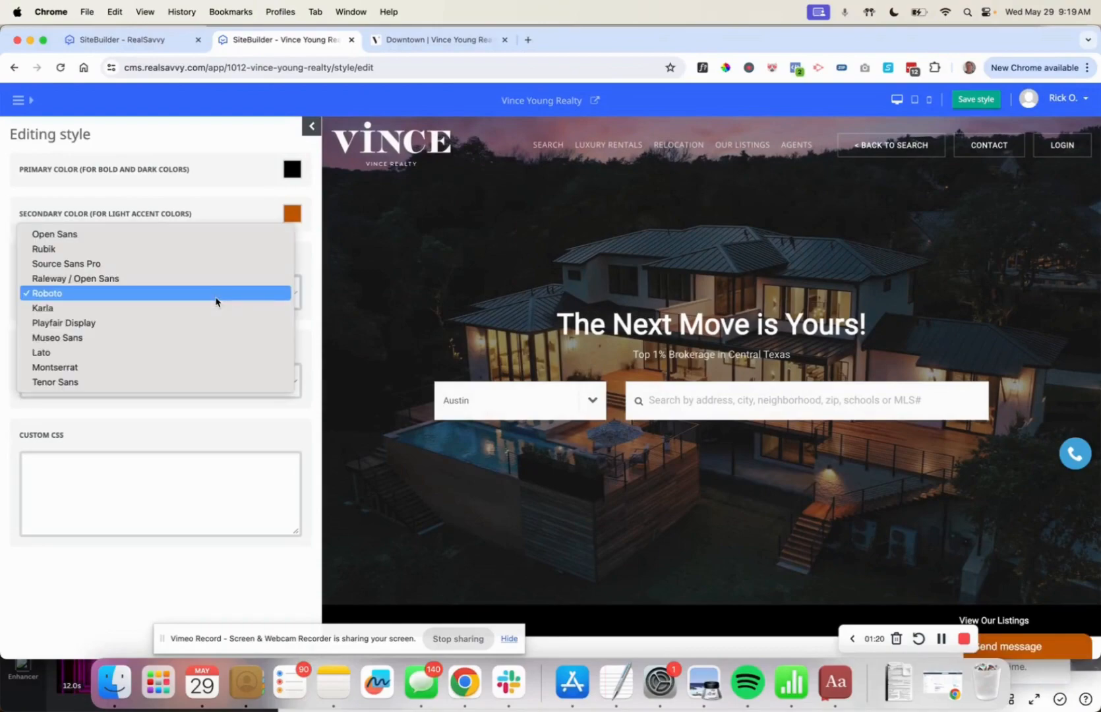
click(202, 382)
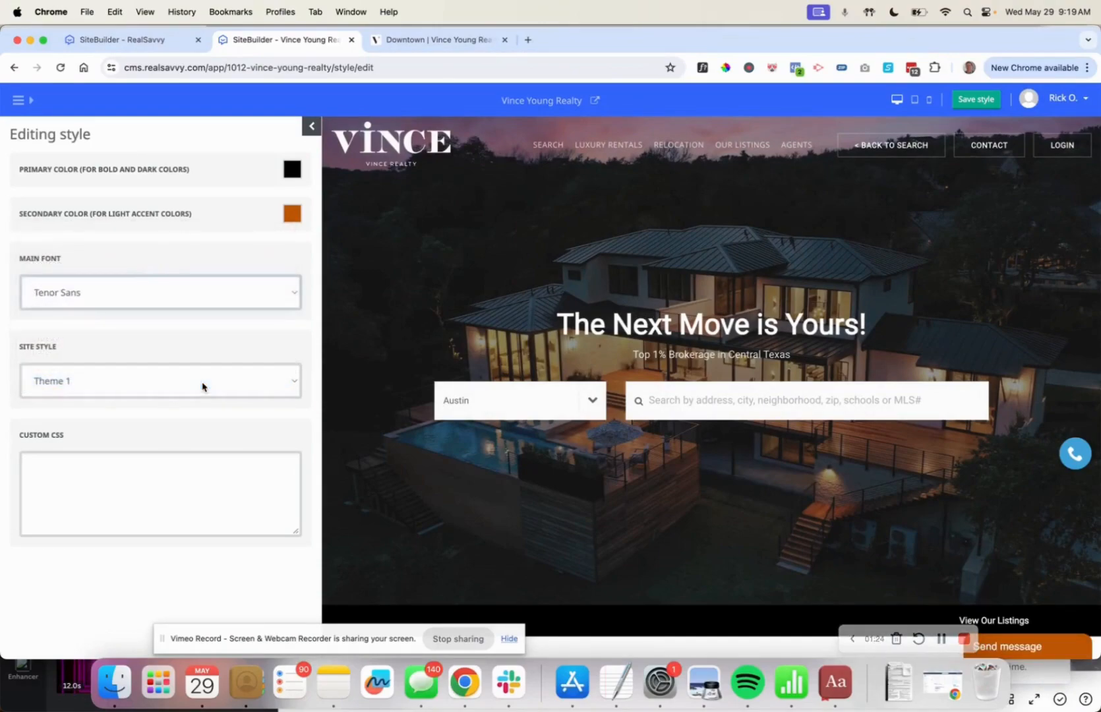
click(140, 304)
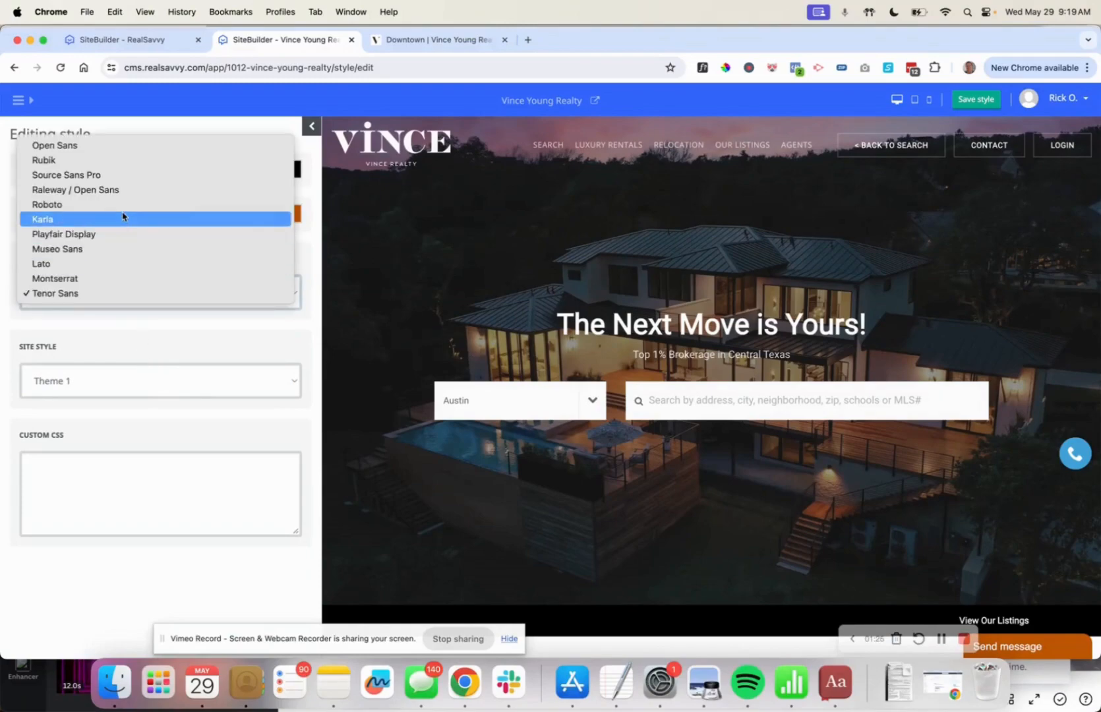
click(175, 349)
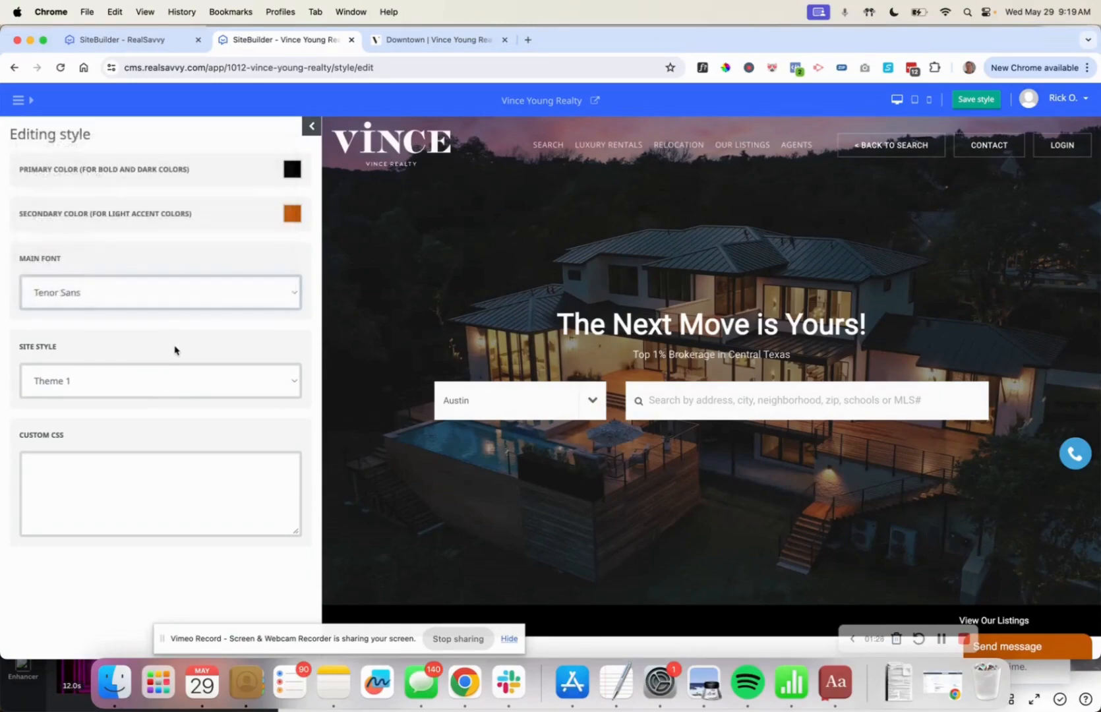
click(18, 100)
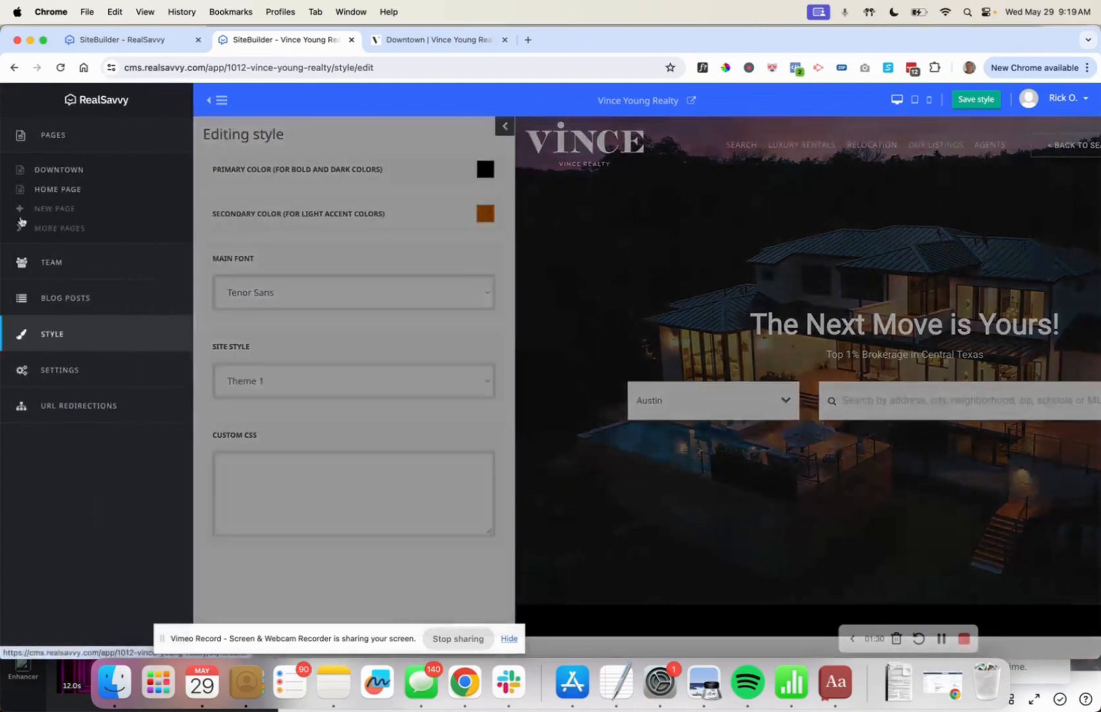
click(69, 377)
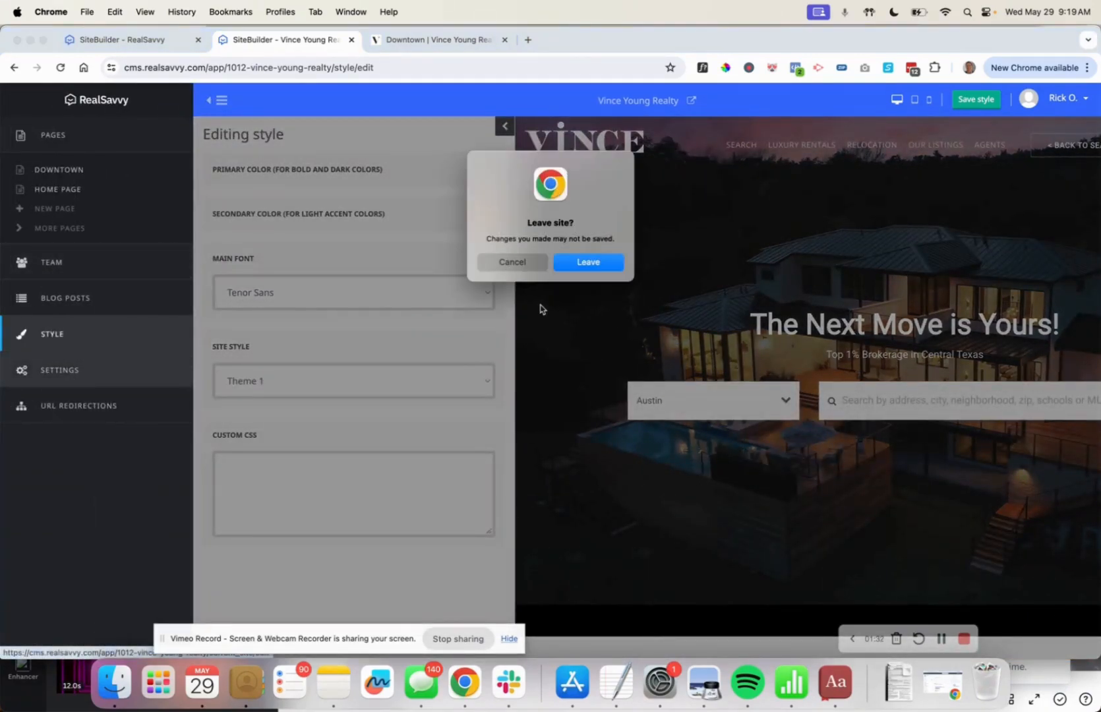
Discard the unsaved font change and view the SEO Open Graph values (og:title, type, URL, description).
click(588, 262)
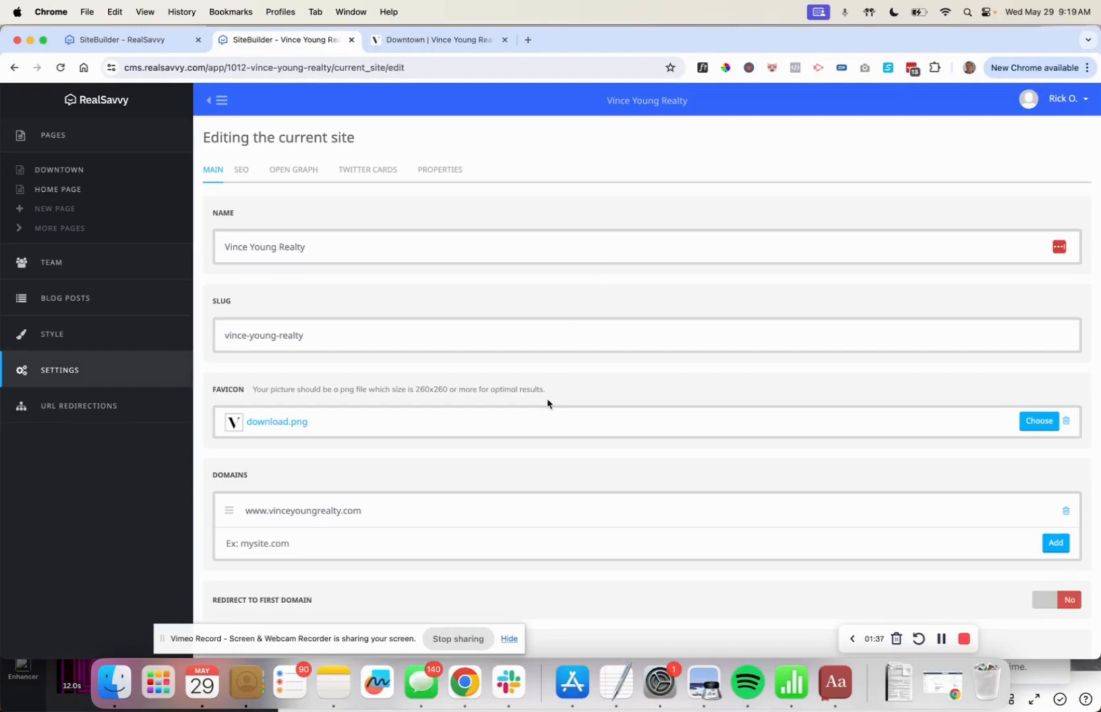
scroll(547, 402, down, 5)
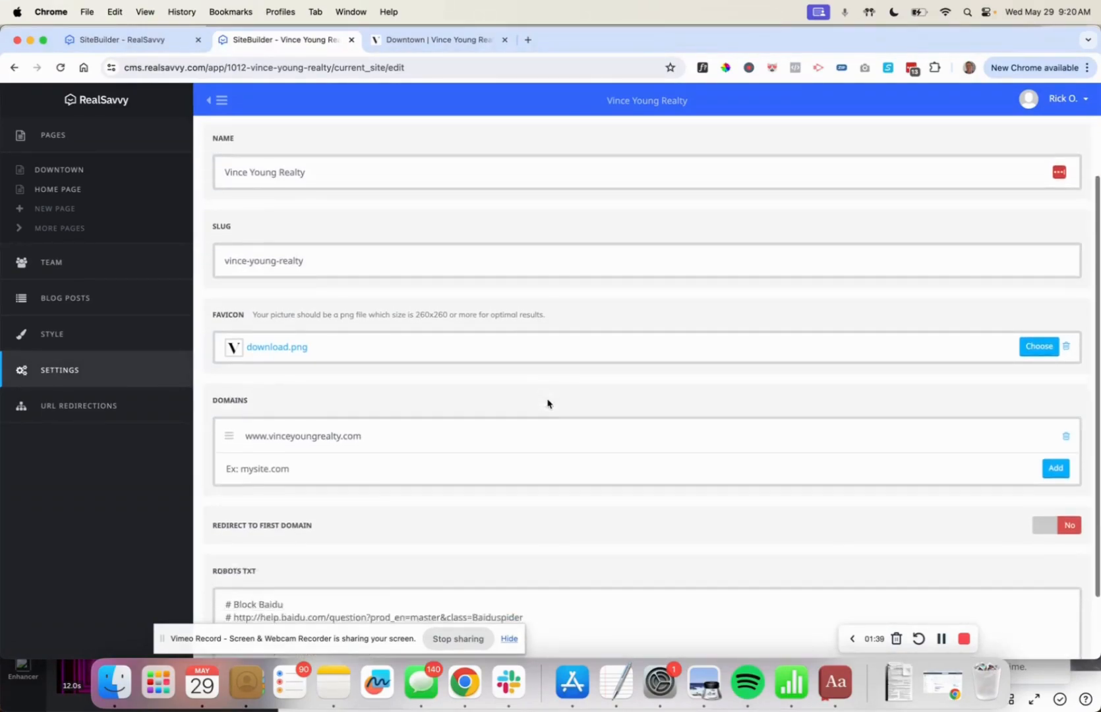
scroll(547, 402, up, 5)
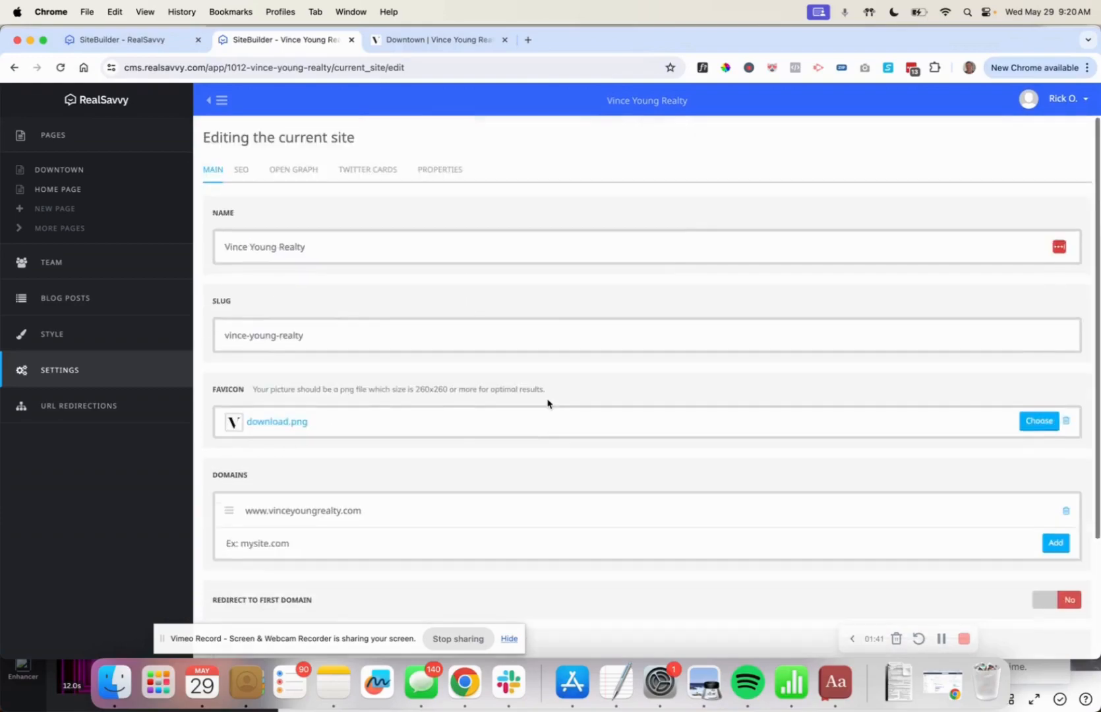
click(252, 179)
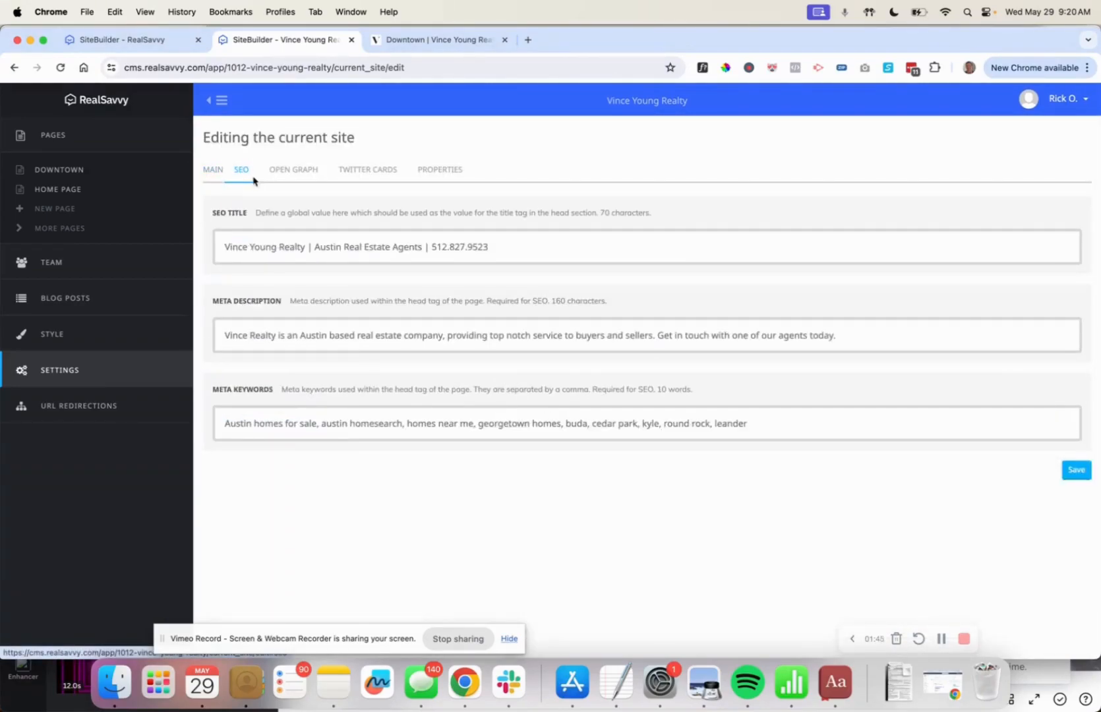
click(298, 176)
scroll(402, 323, down, 1)
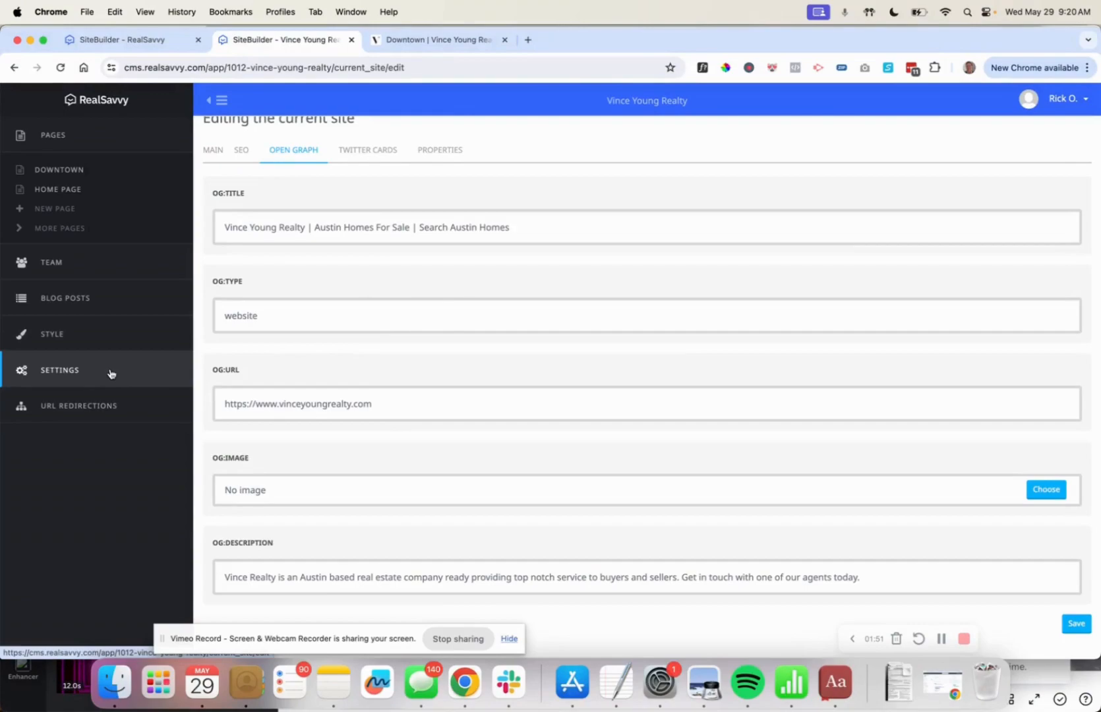
Glance at URL Redirections, then show page 3 of the Pages list.
click(87, 408)
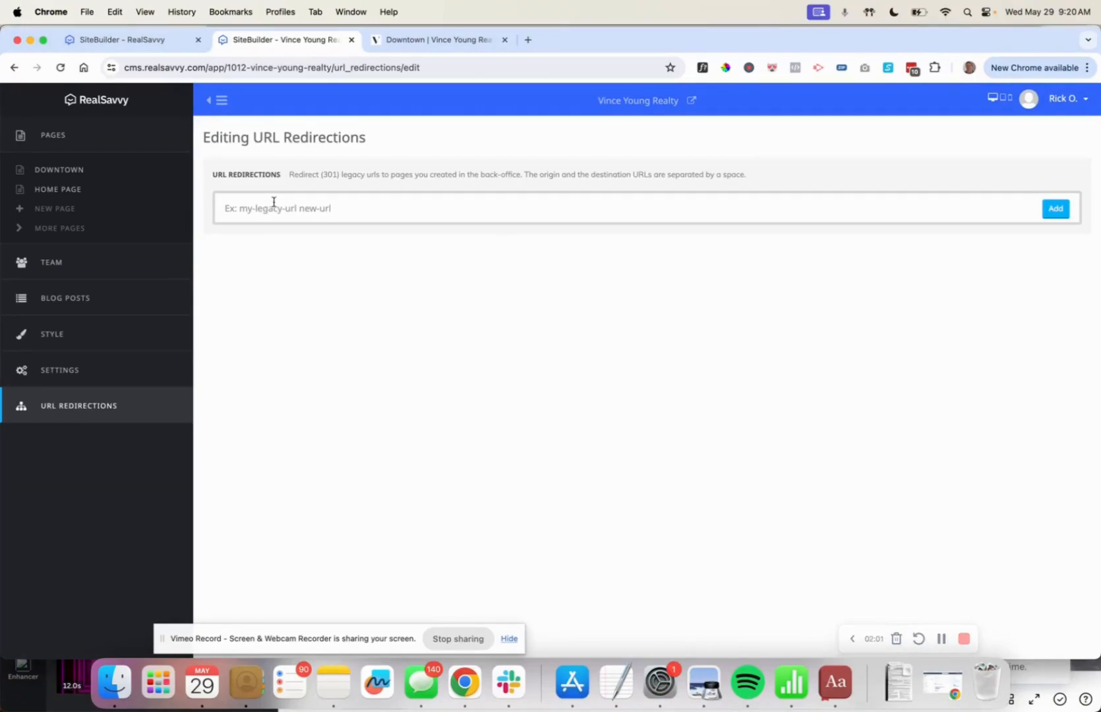
click(63, 231)
scroll(406, 403, down, 1)
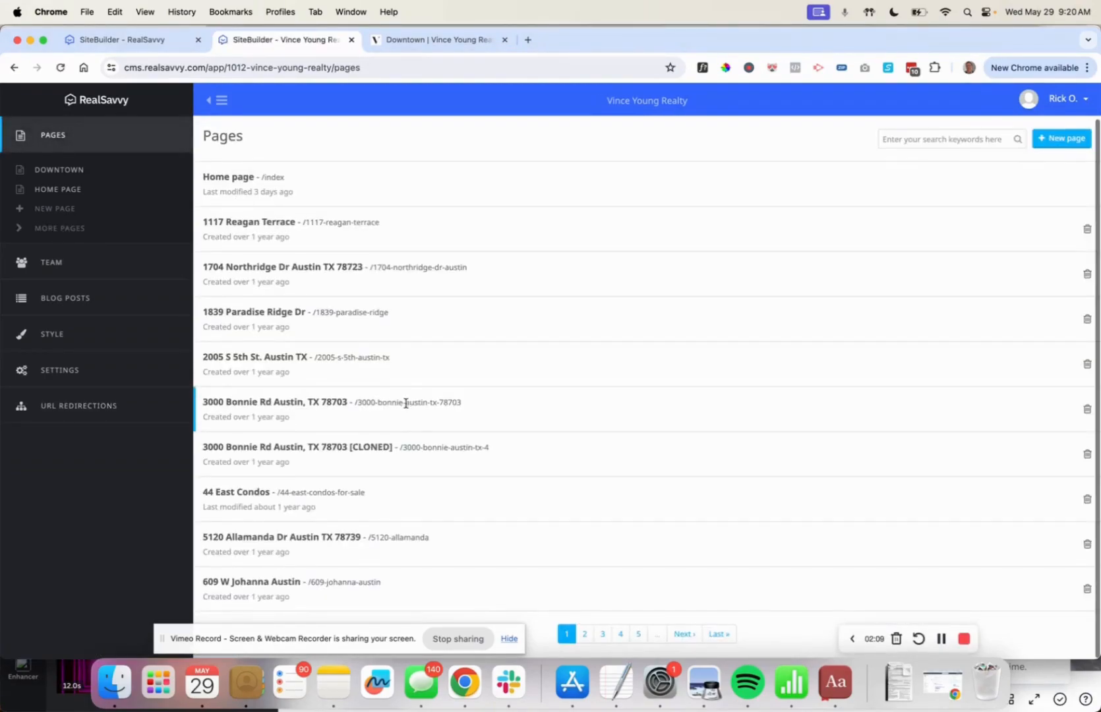
click(602, 636)
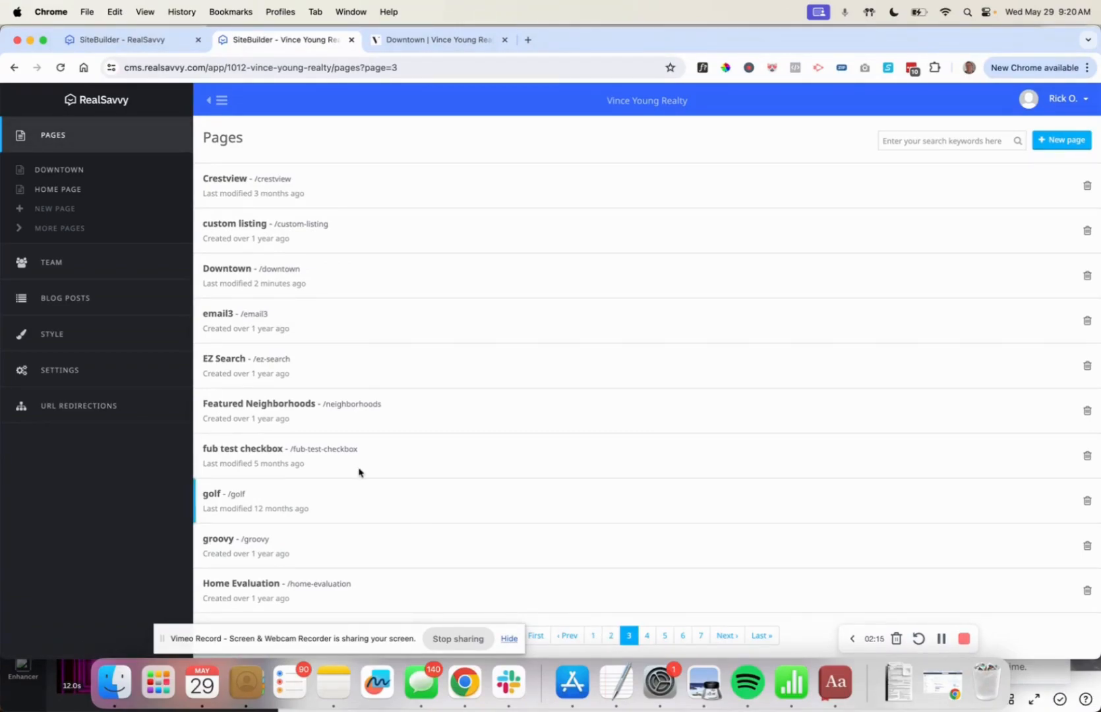
Open the Featured Neighborhoods page and preview it in phone, tablet, then desktop views.
click(280, 412)
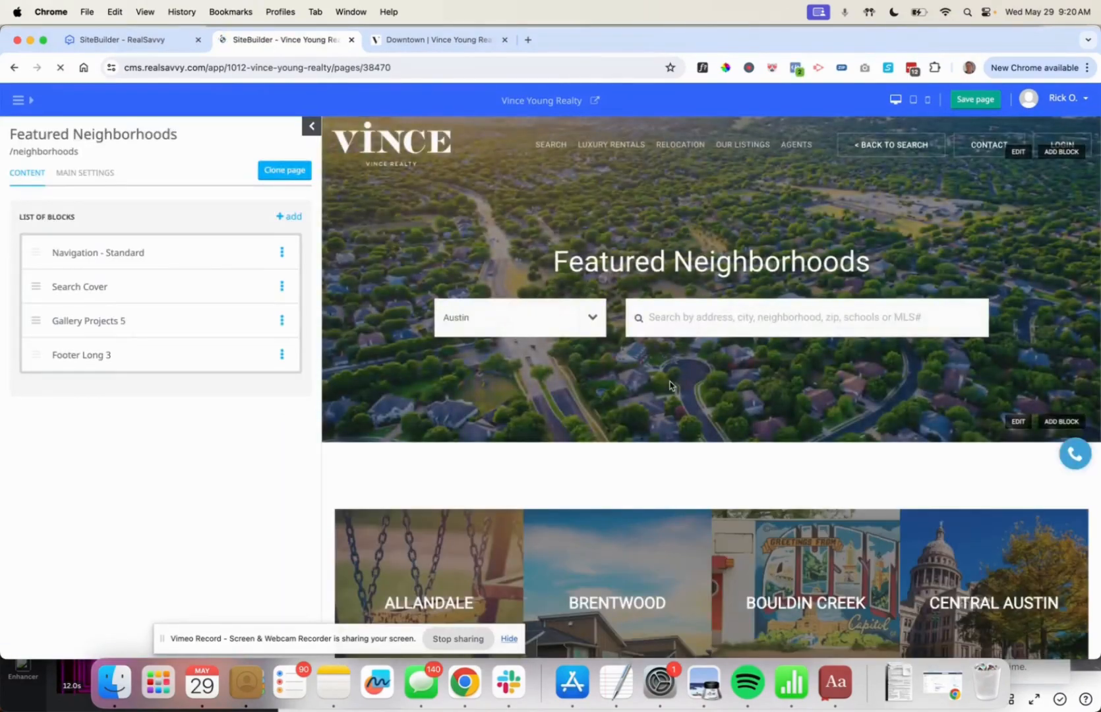
scroll(670, 385, down, 5)
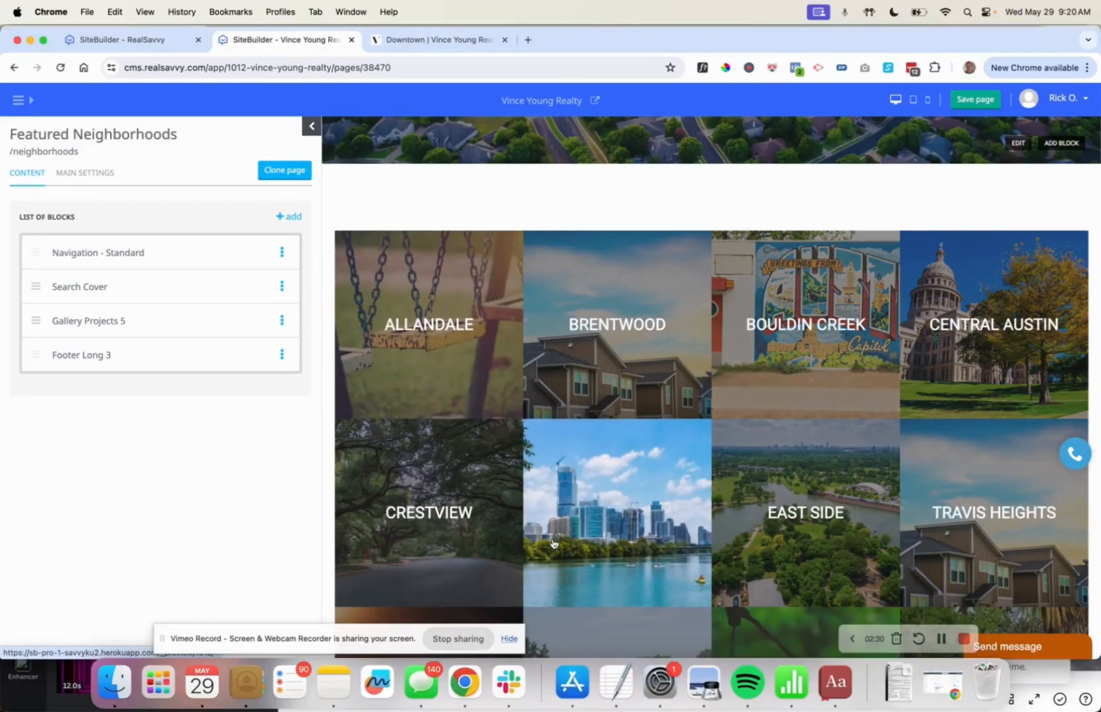
click(927, 101)
scroll(758, 336, down, 10)
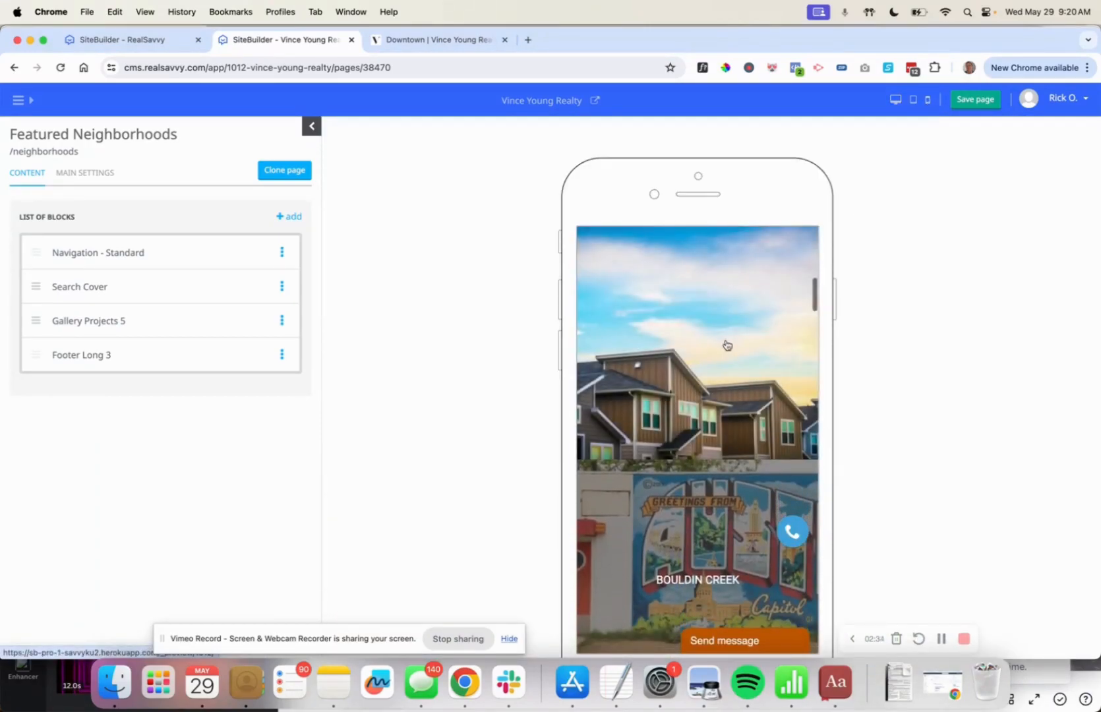
scroll(701, 550, down, 5)
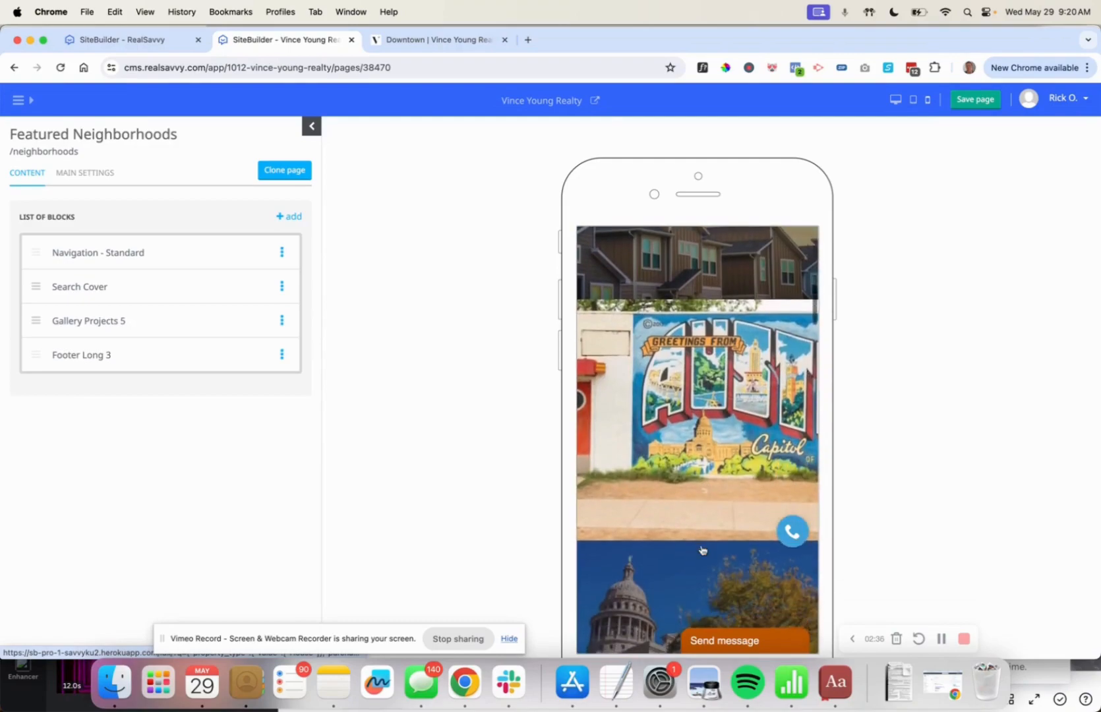
scroll(701, 550, down, 5)
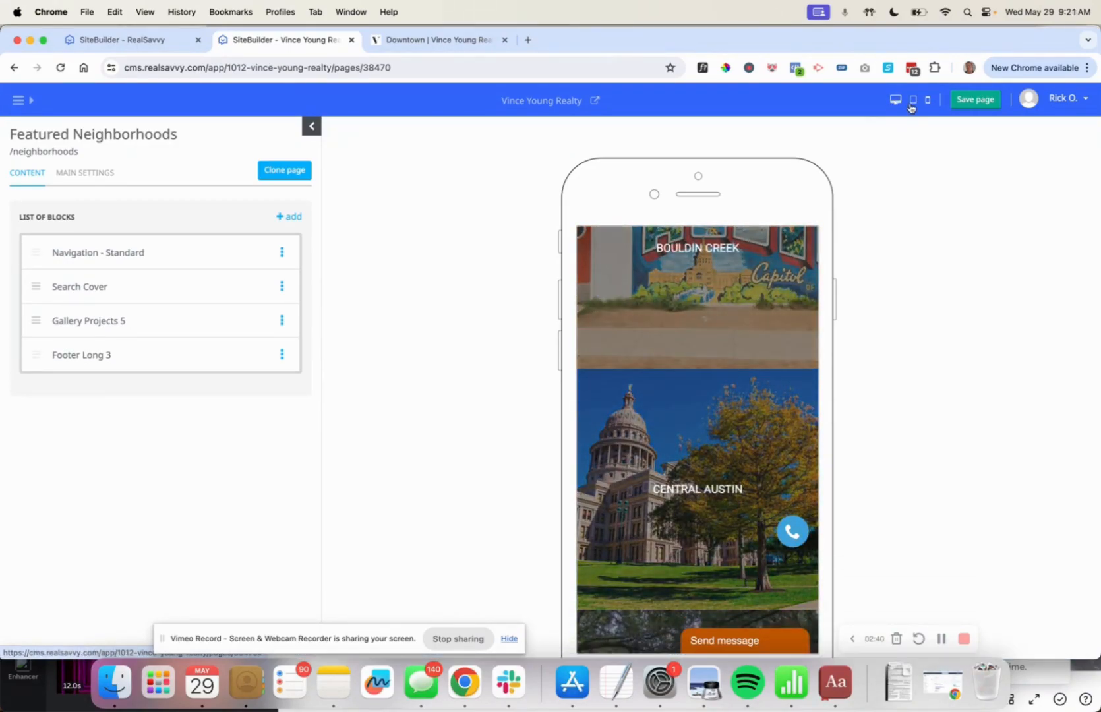
click(913, 104)
click(894, 99)
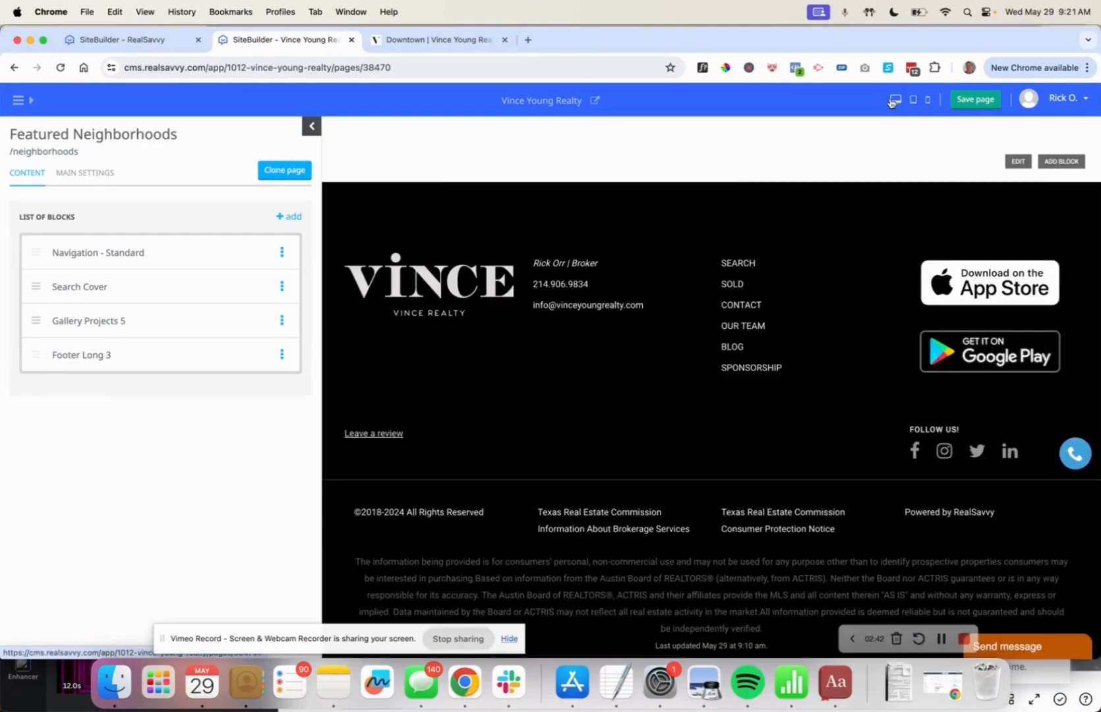
scroll(602, 309, up, 15)
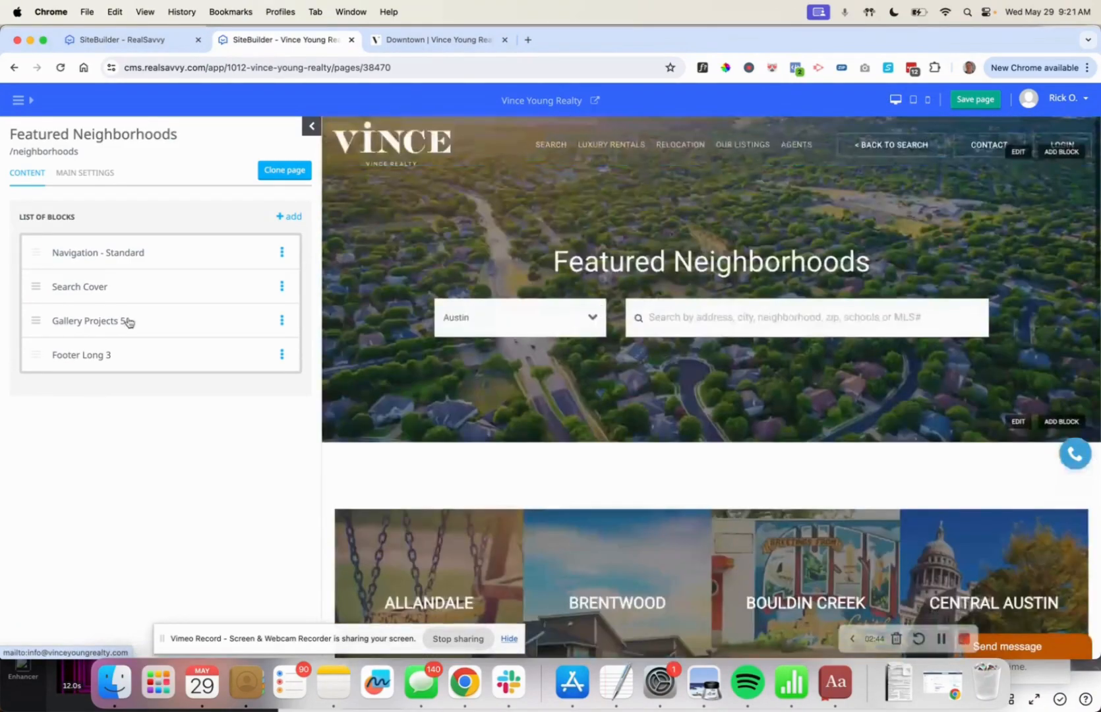
Insert a Content Cards block from the CARDS section of the block library.
click(294, 218)
scroll(226, 380, down, 10)
scroll(226, 381, down, 10)
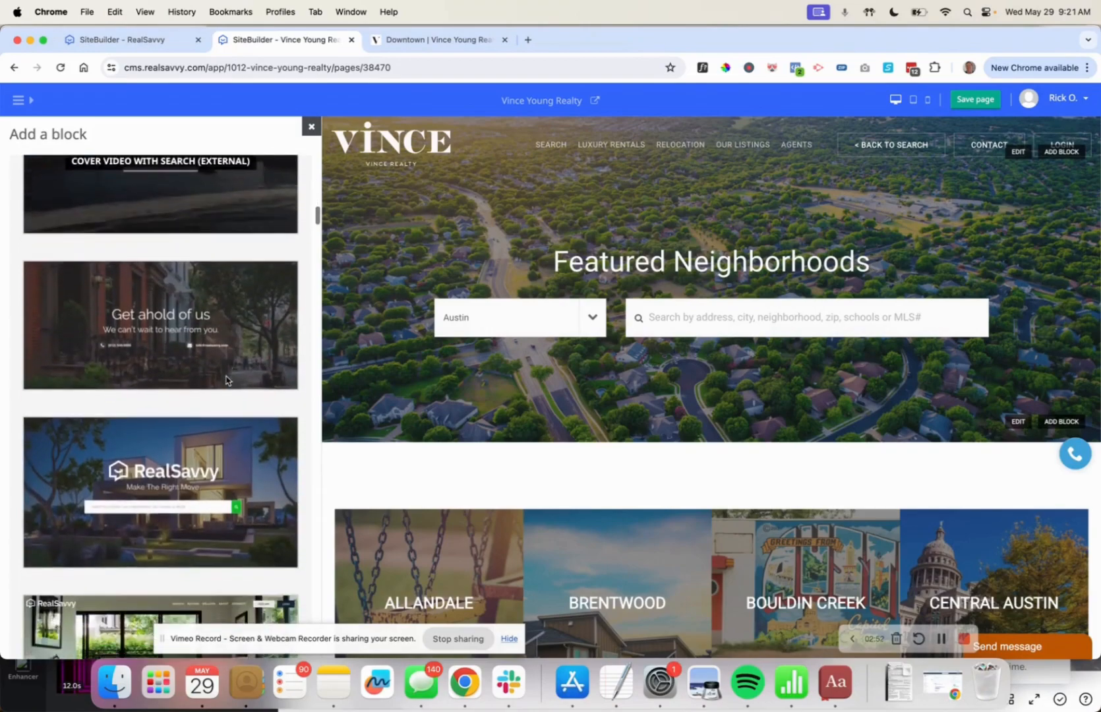
scroll(226, 381, down, 10)
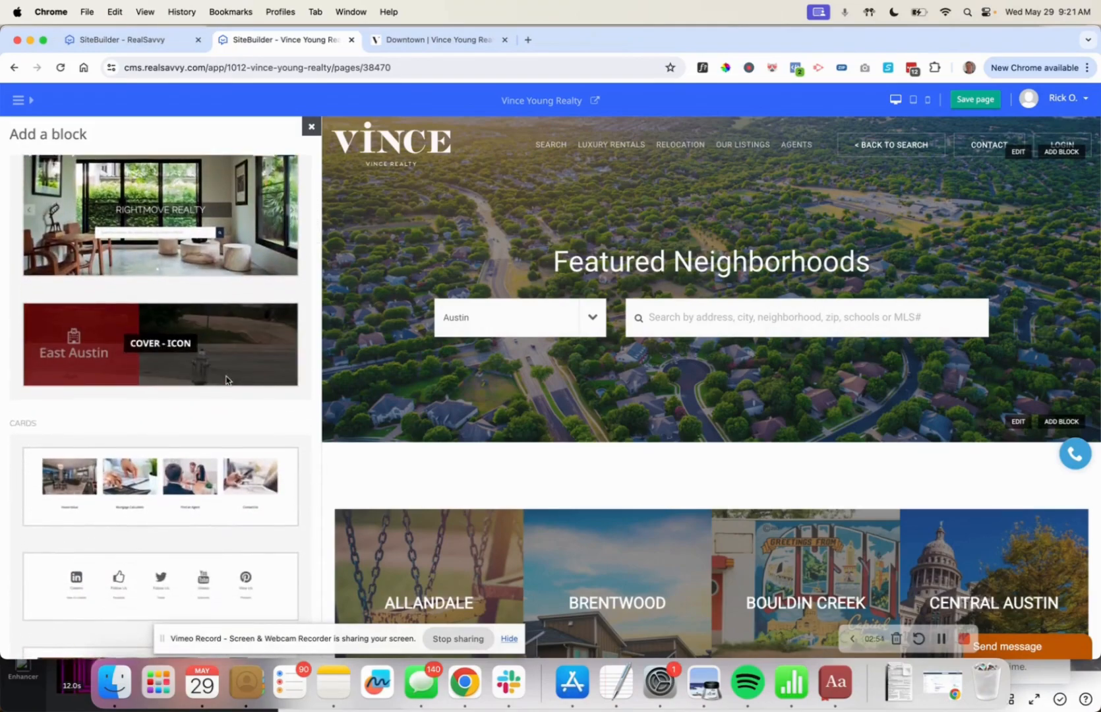
scroll(226, 380, down, 10)
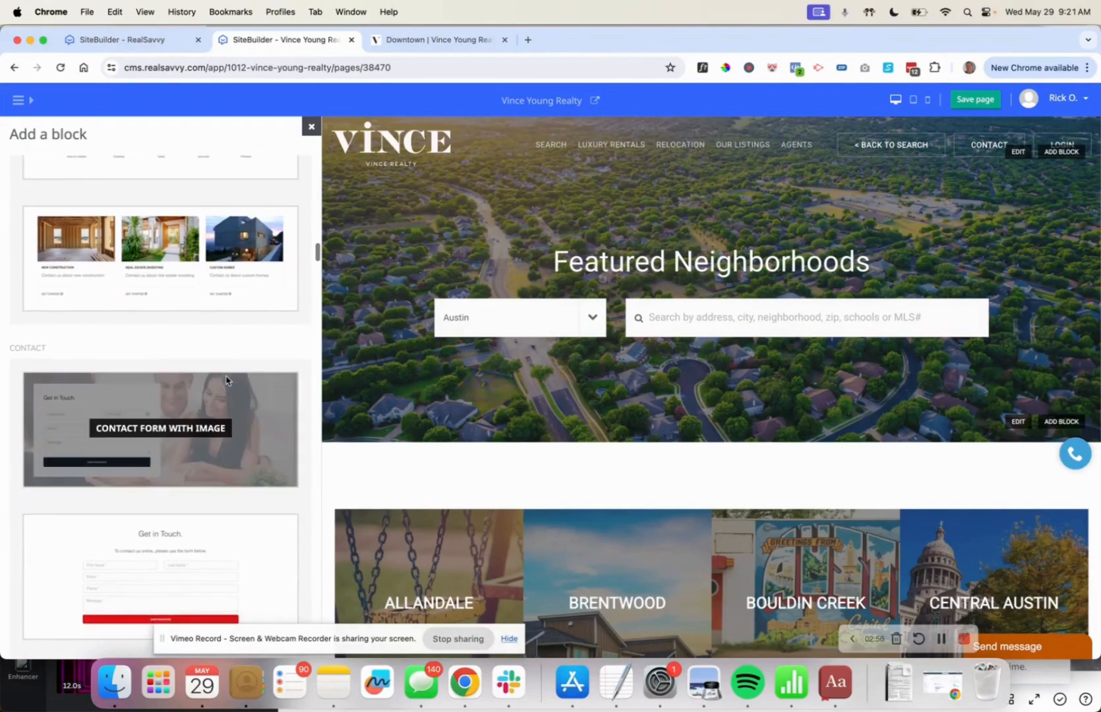
scroll(175, 323, up, 4)
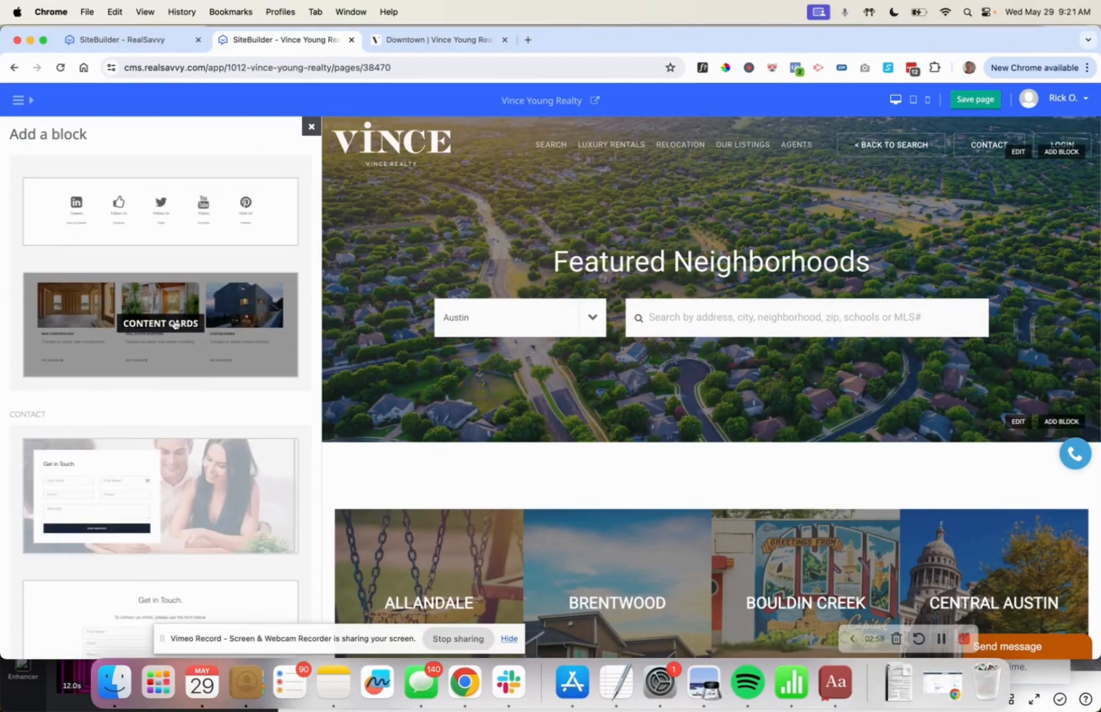
click(174, 323)
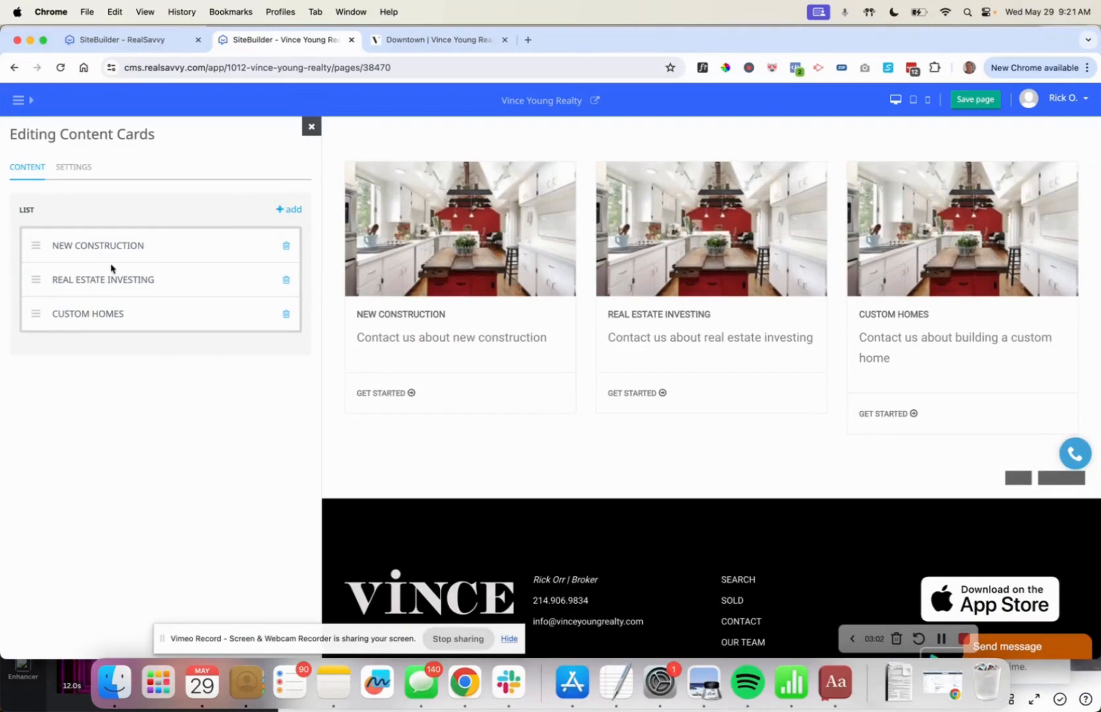
Change the NEW CONSTRUCTION card's header to SPEC HOMES AUSTIN.
click(94, 251)
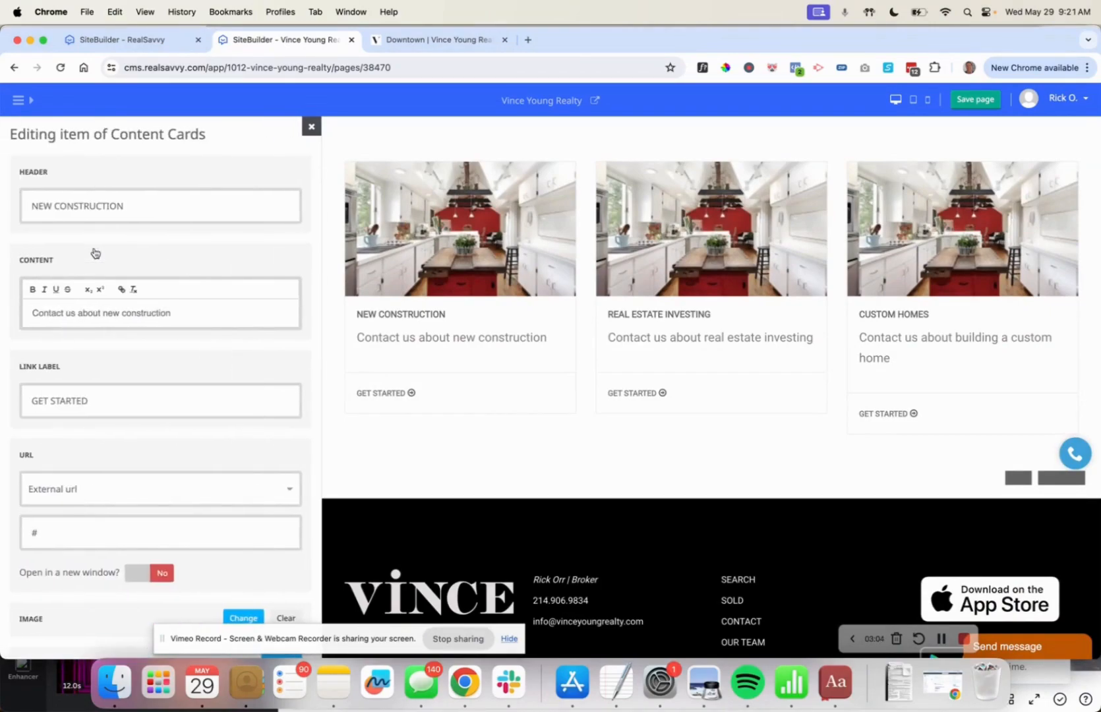
triple_click(86, 208)
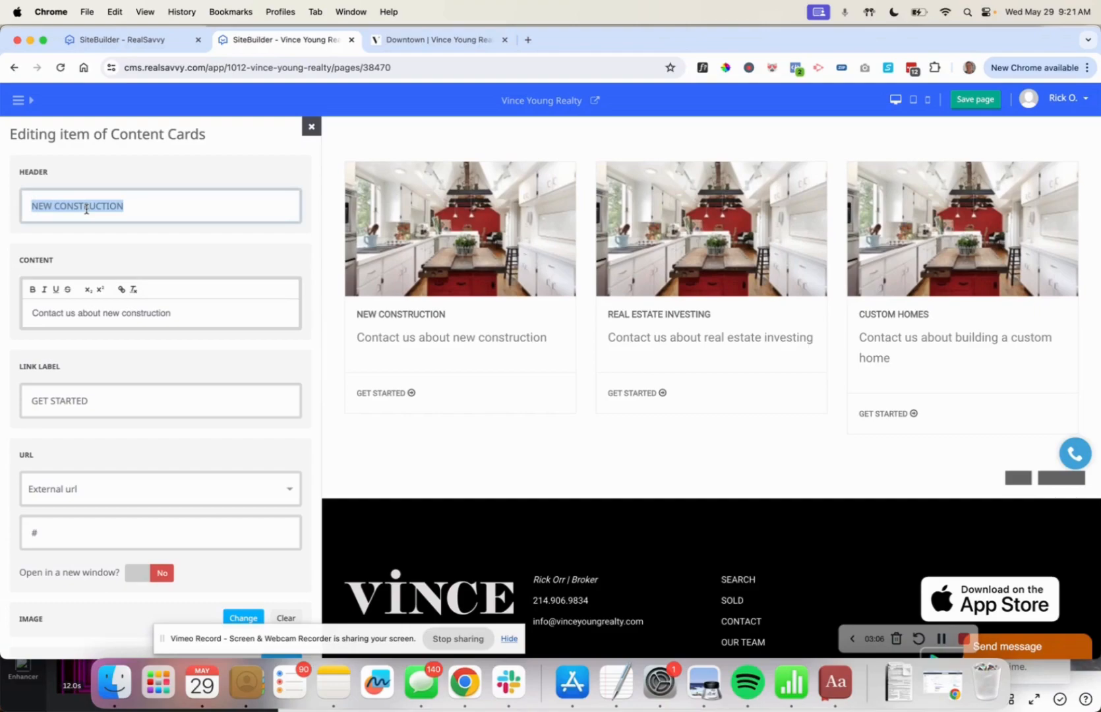
text(SPe)
key(BackSpace)
key(BackSpace)
text(PEC HOMES and)
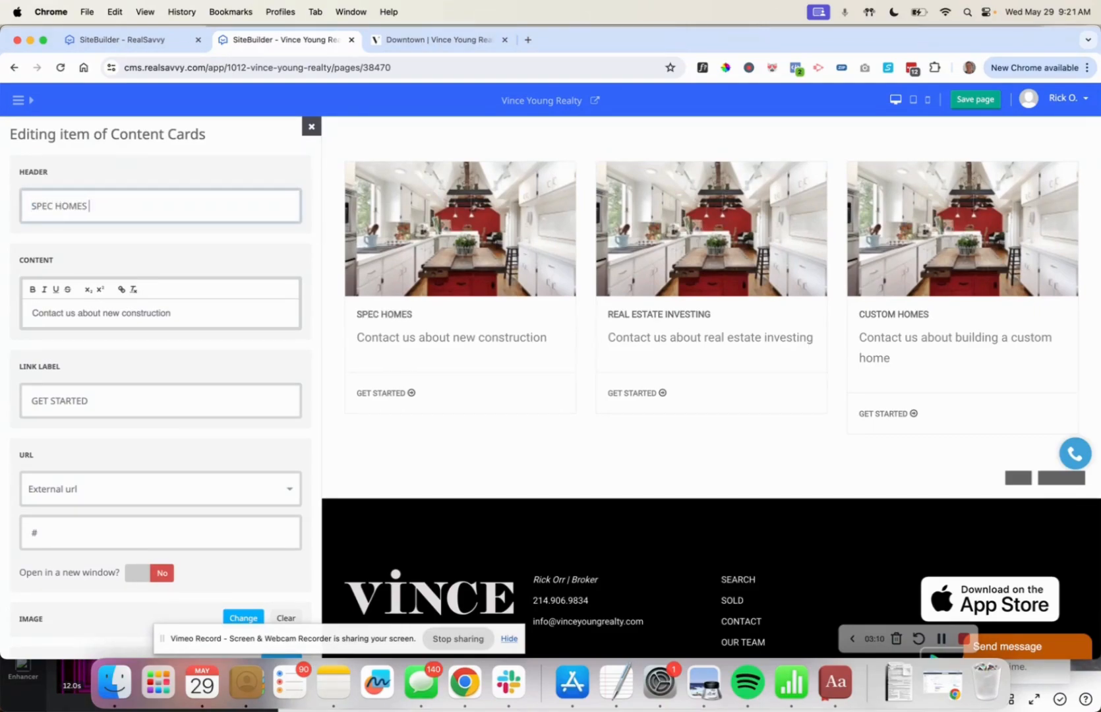
key(BackSpace)
key(BackSpace)
text(ustin)
Keep the card's link type as external url and focus its link address field.
click(72, 489)
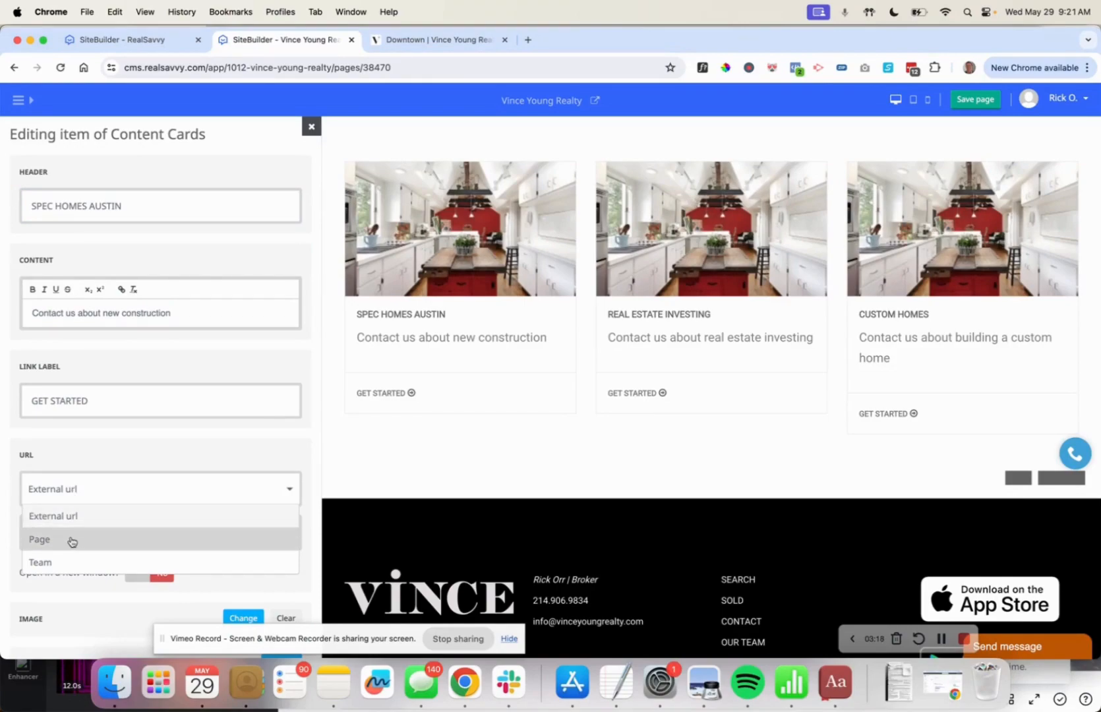
click(13, 537)
click(57, 534)
scroll(113, 533, down, 2)
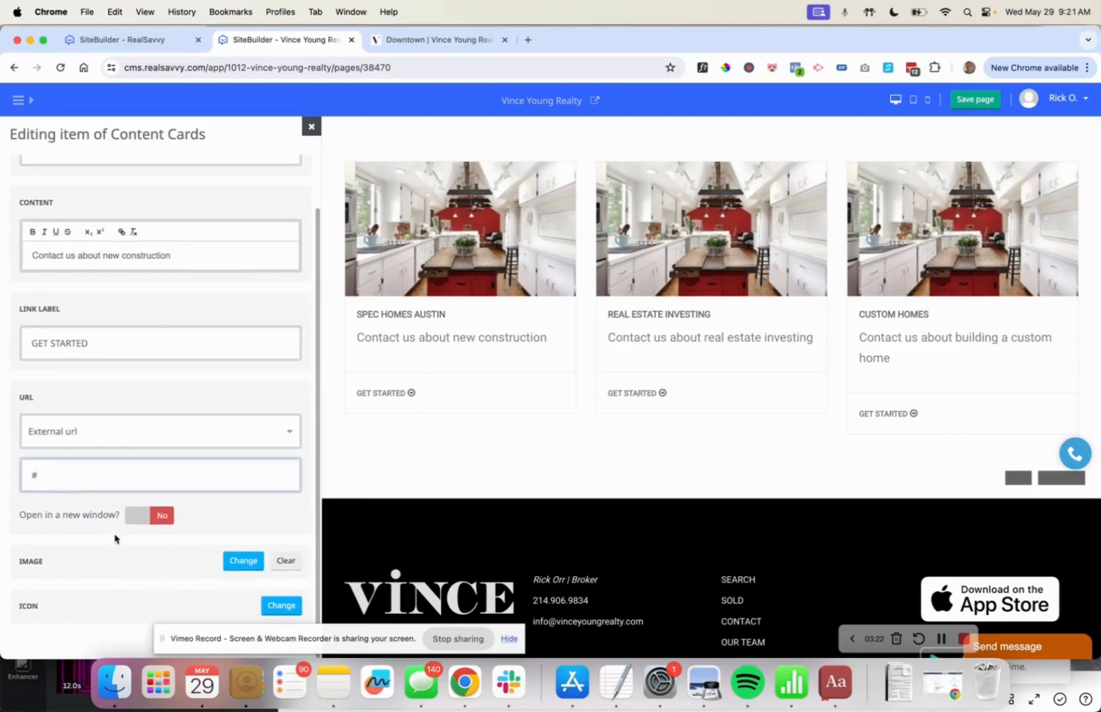
Replace the card photo with porch image 05-DSC06412.jpg and close both editors.
click(241, 561)
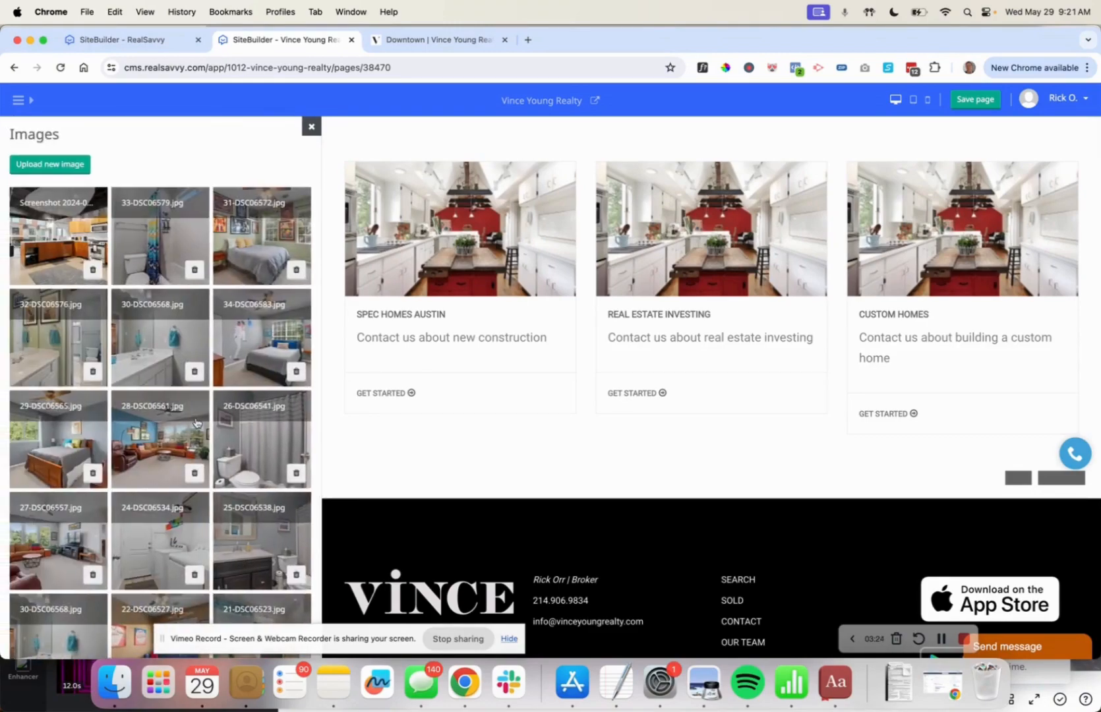
scroll(206, 531, down, 3)
scroll(207, 532, down, 10)
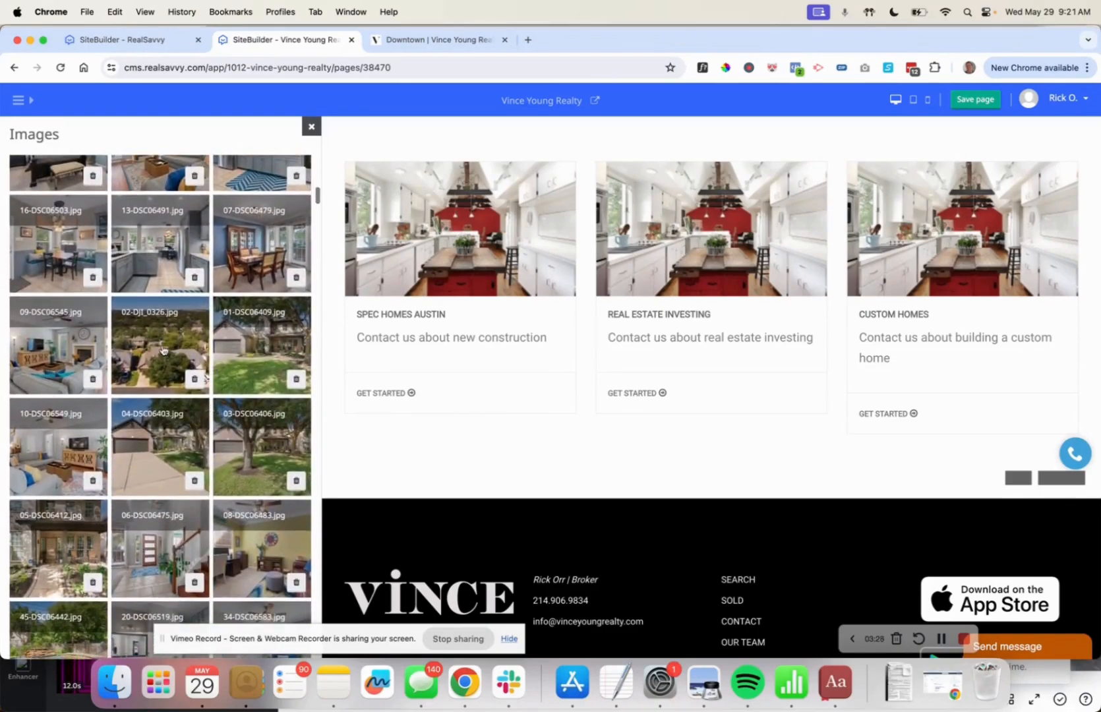
click(72, 557)
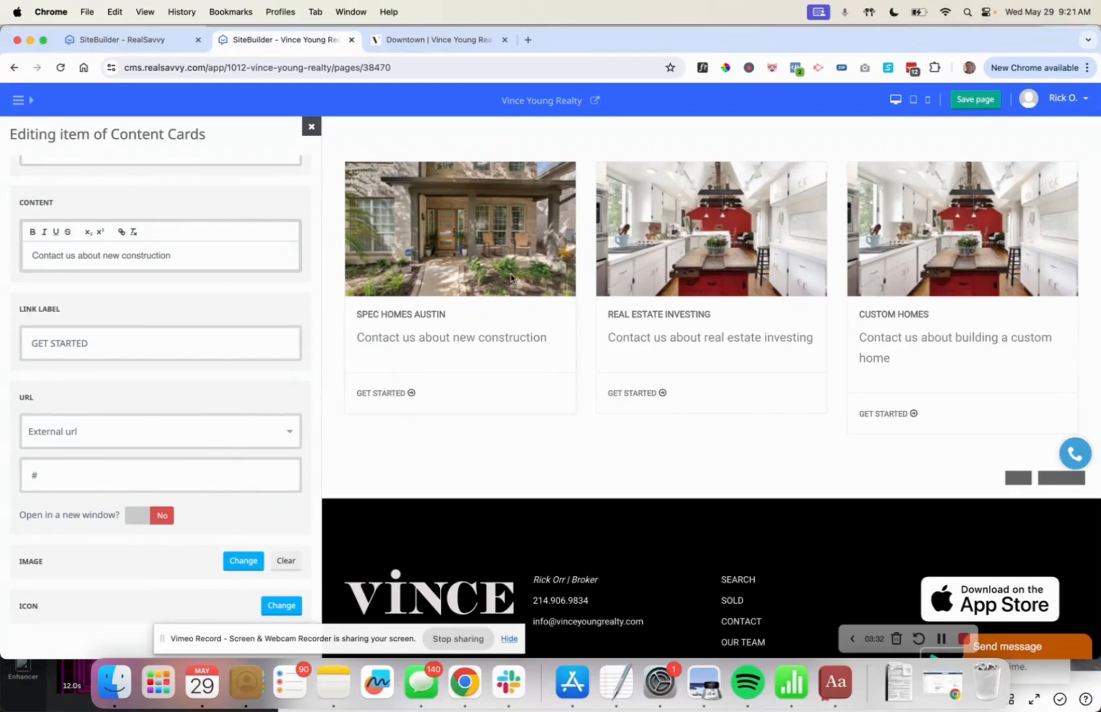
click(310, 135)
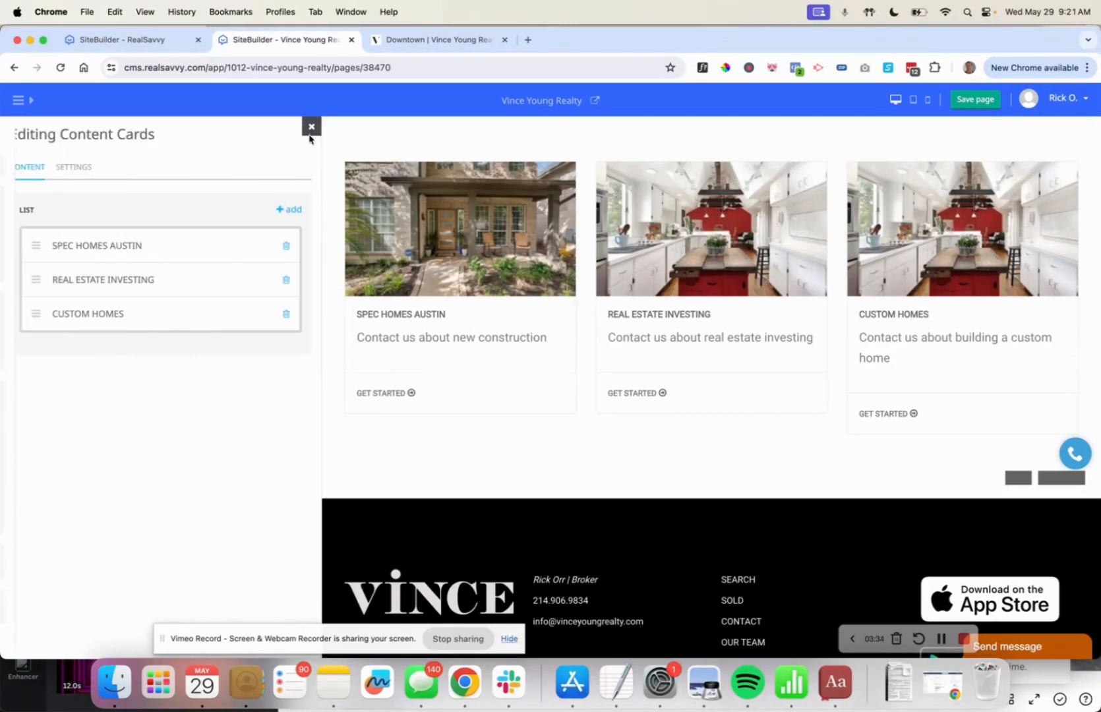
click(310, 134)
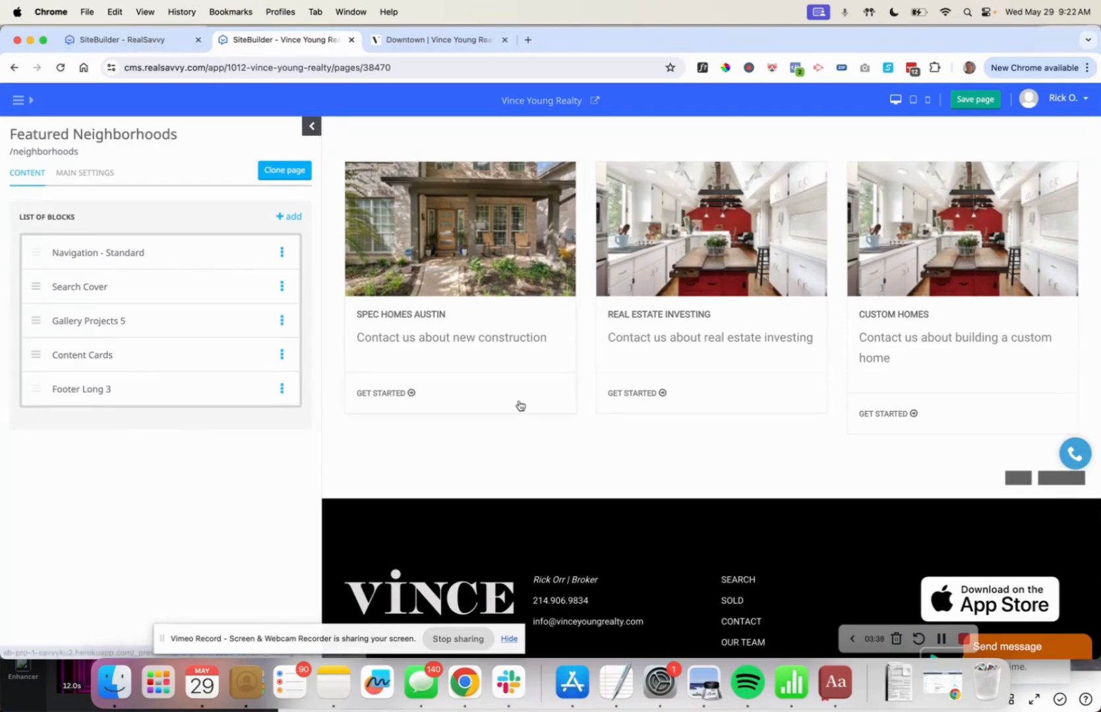
Drag Content Cards above Gallery Projects 5, then open and close the Search Cover settings.
scroll(516, 406, up, 5)
drag(35, 353, 35, 320)
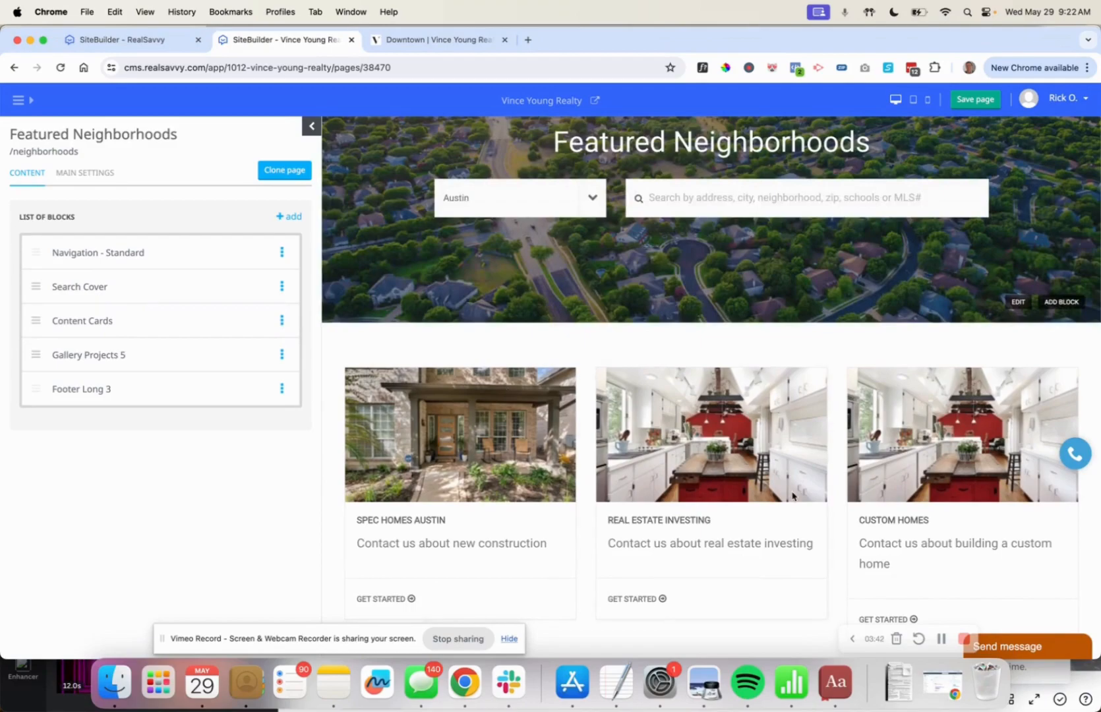
scroll(785, 457, down, 4)
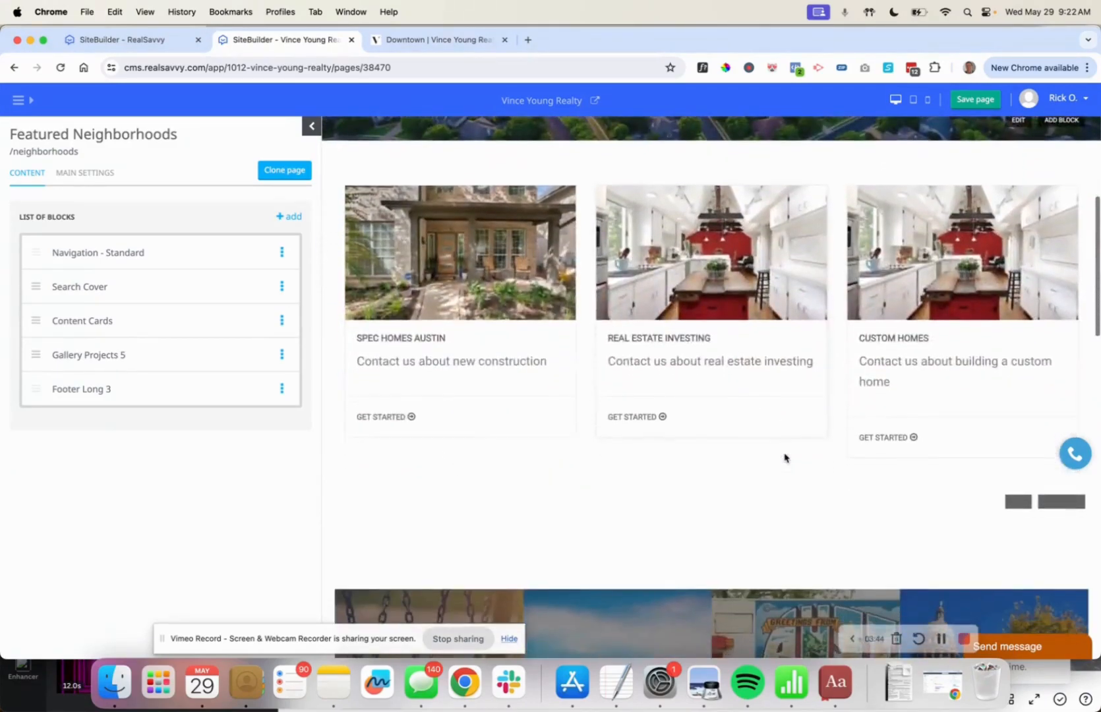
click(88, 287)
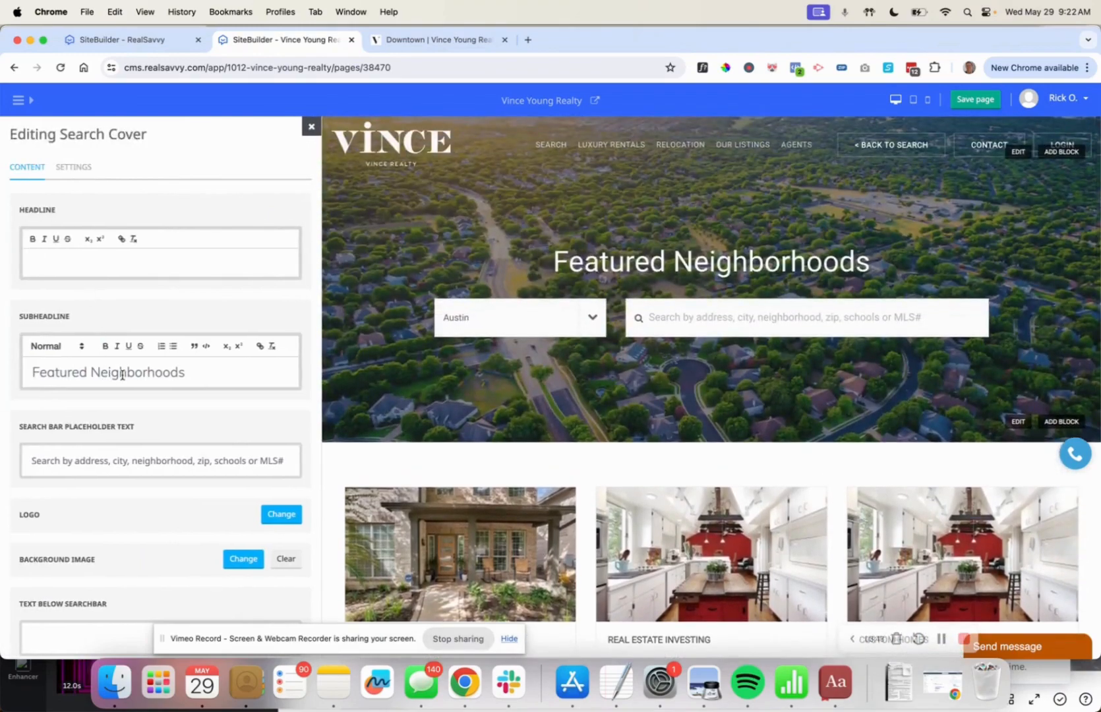
click(312, 126)
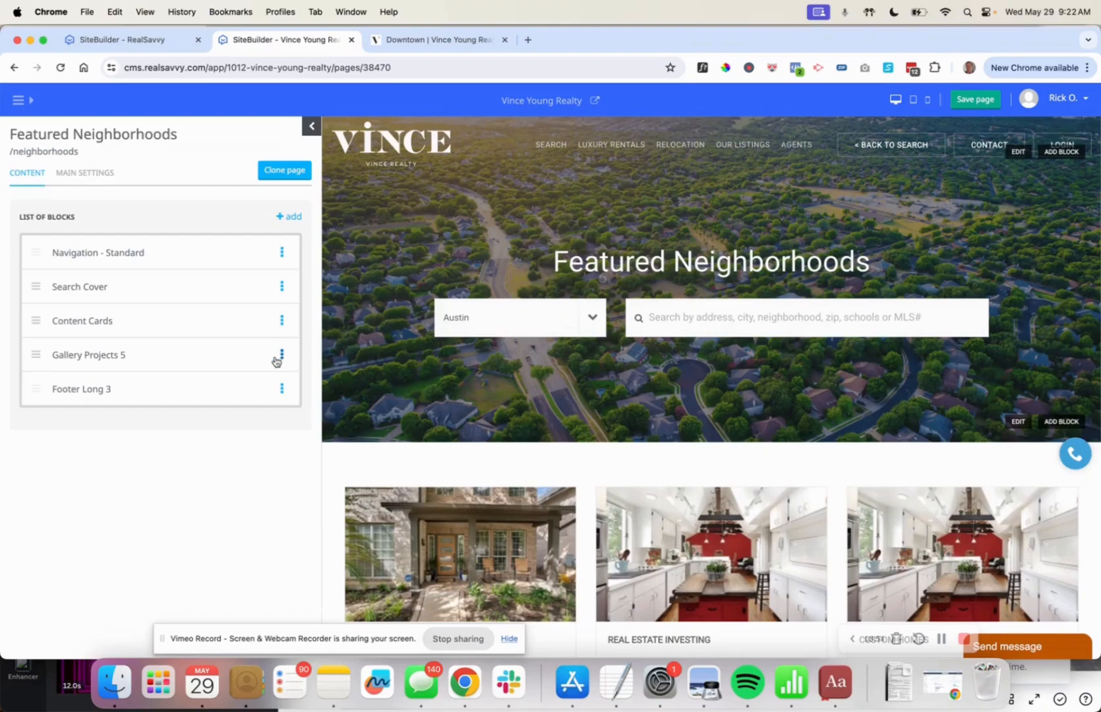
Rename the Content Cards block to 'CTA Page Links'.
click(282, 321)
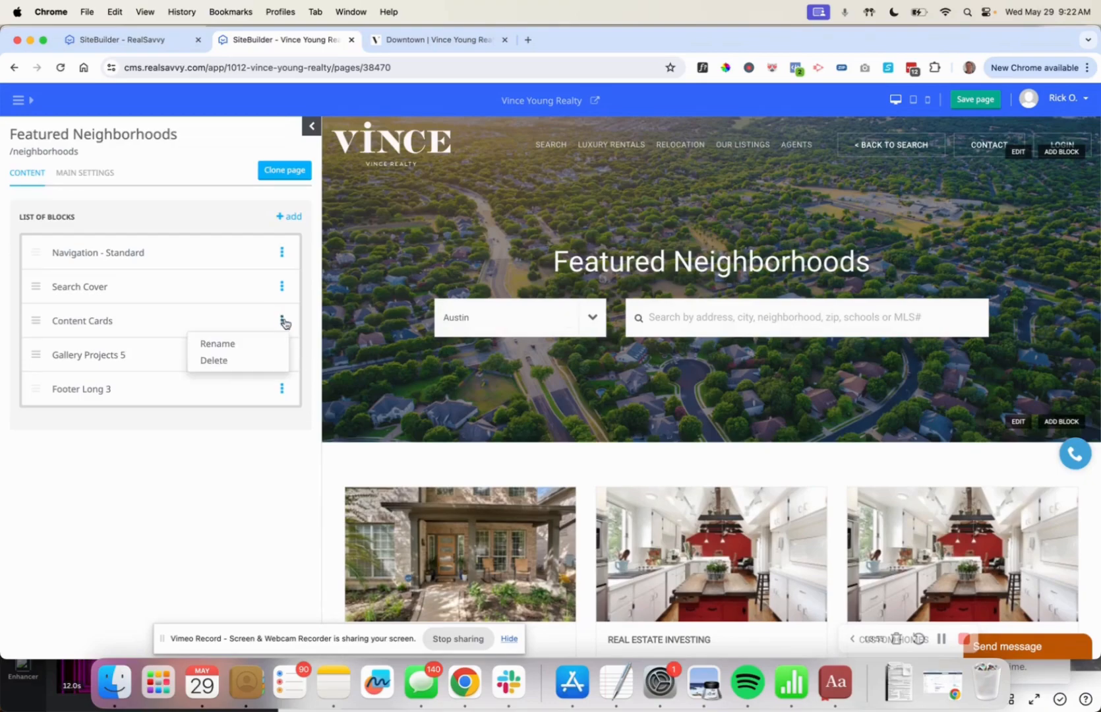
click(227, 344)
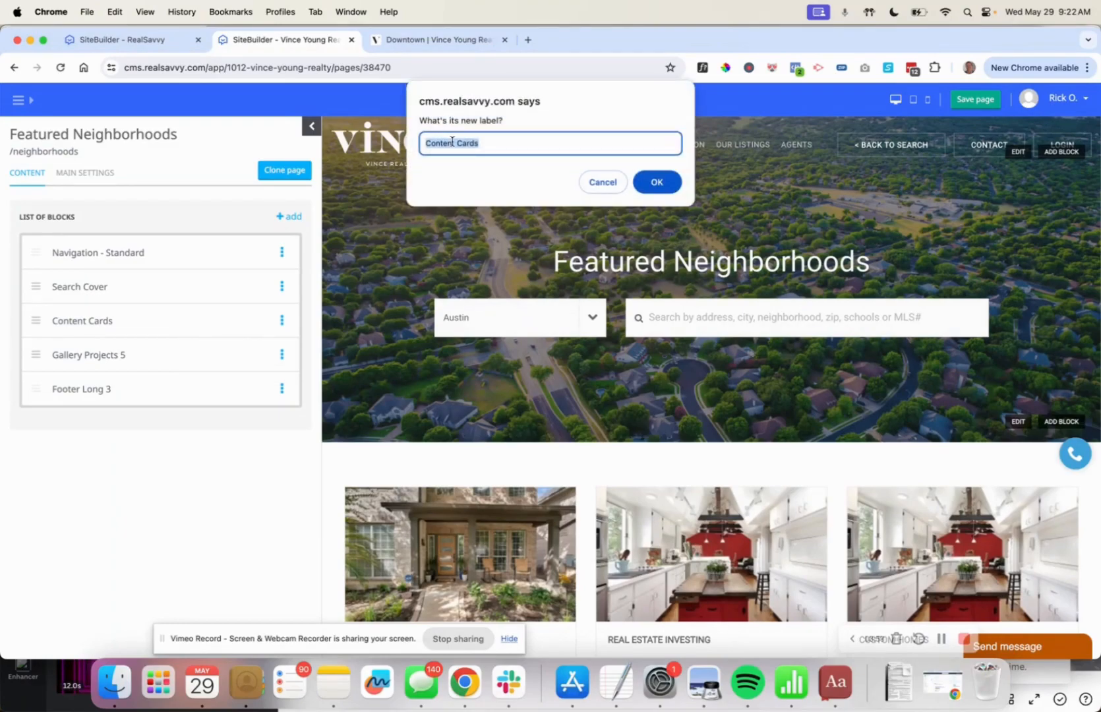
text(c)
click(667, 187)
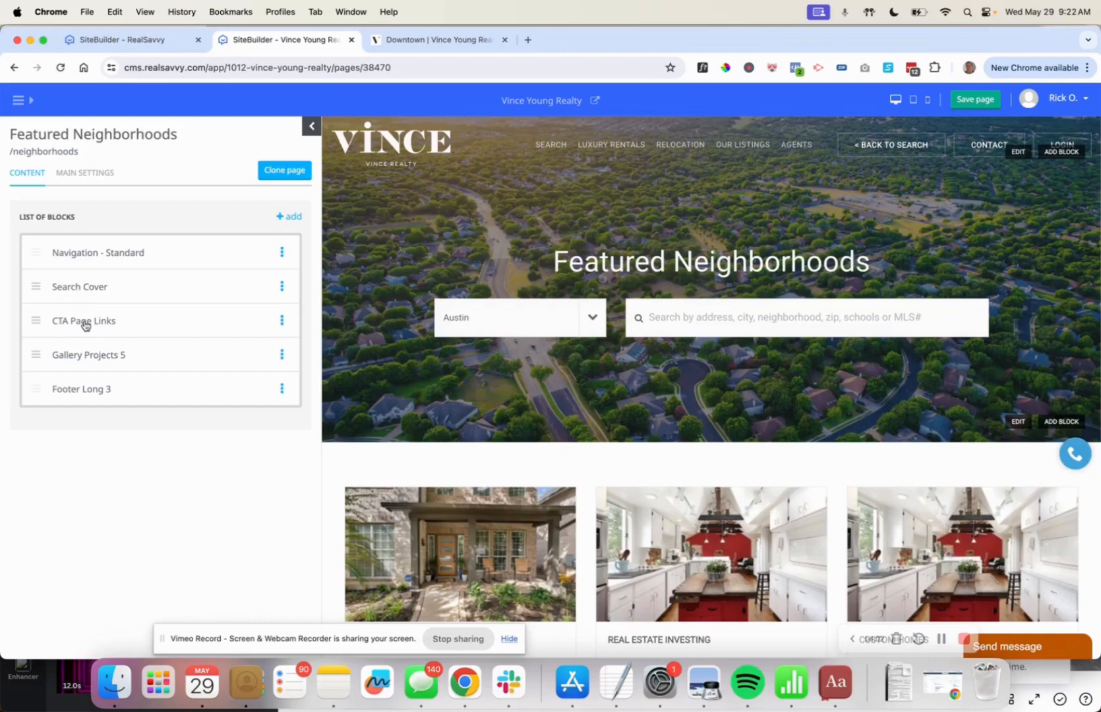
Delete the CTA Page Links block from the page.
click(281, 320)
click(254, 363)
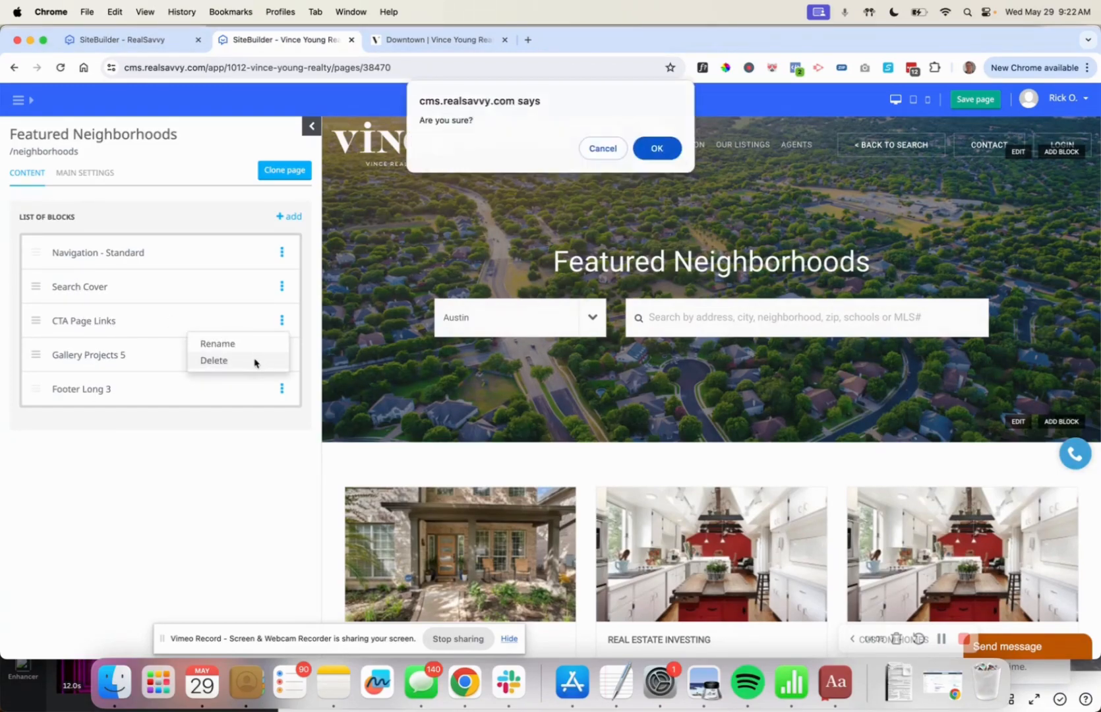
click(668, 150)
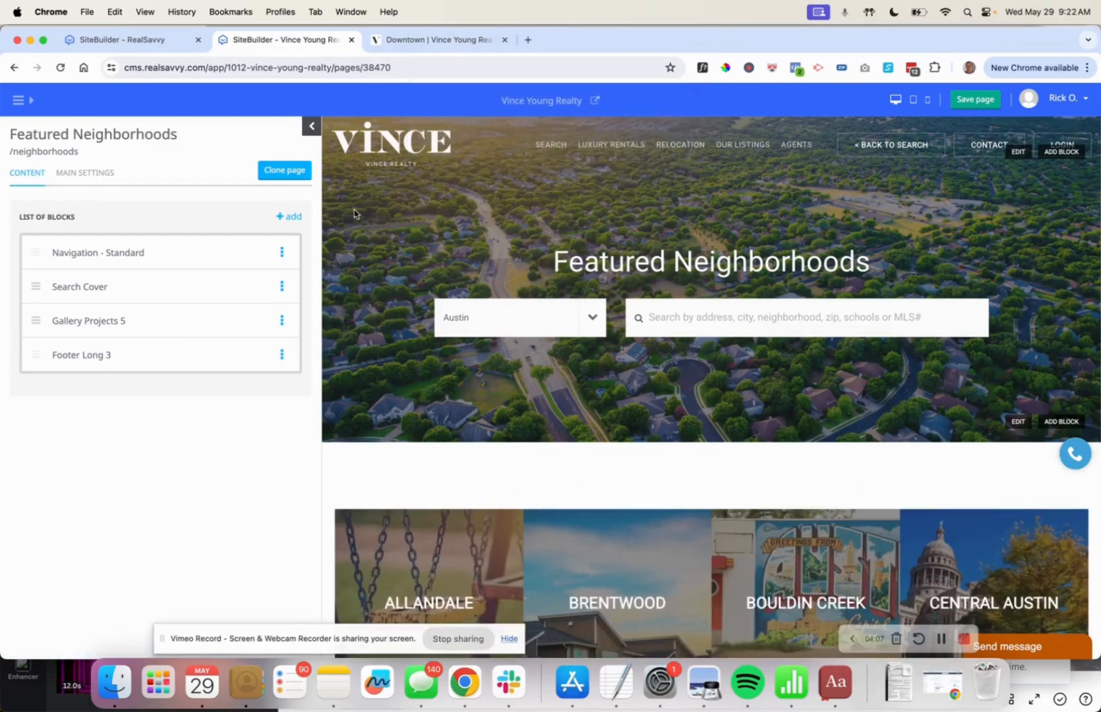
Add a Get in Touch Contact Form block, then add one extra field to it.
click(287, 217)
scroll(243, 459, down, 10)
scroll(243, 458, up, 5)
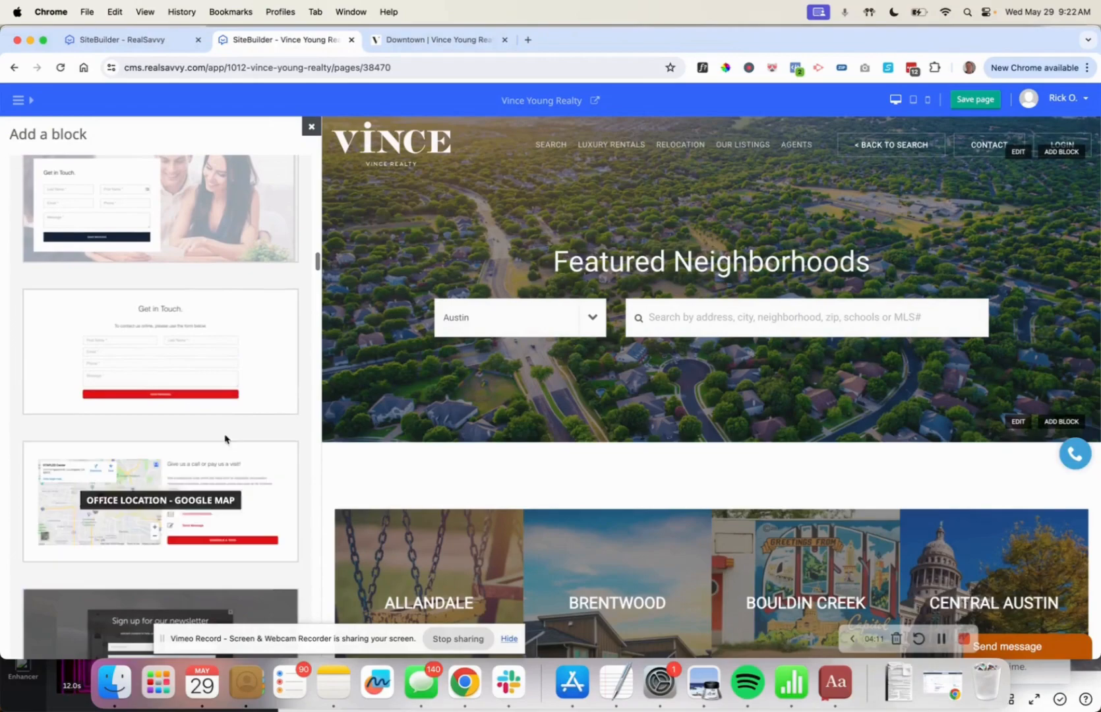
click(165, 353)
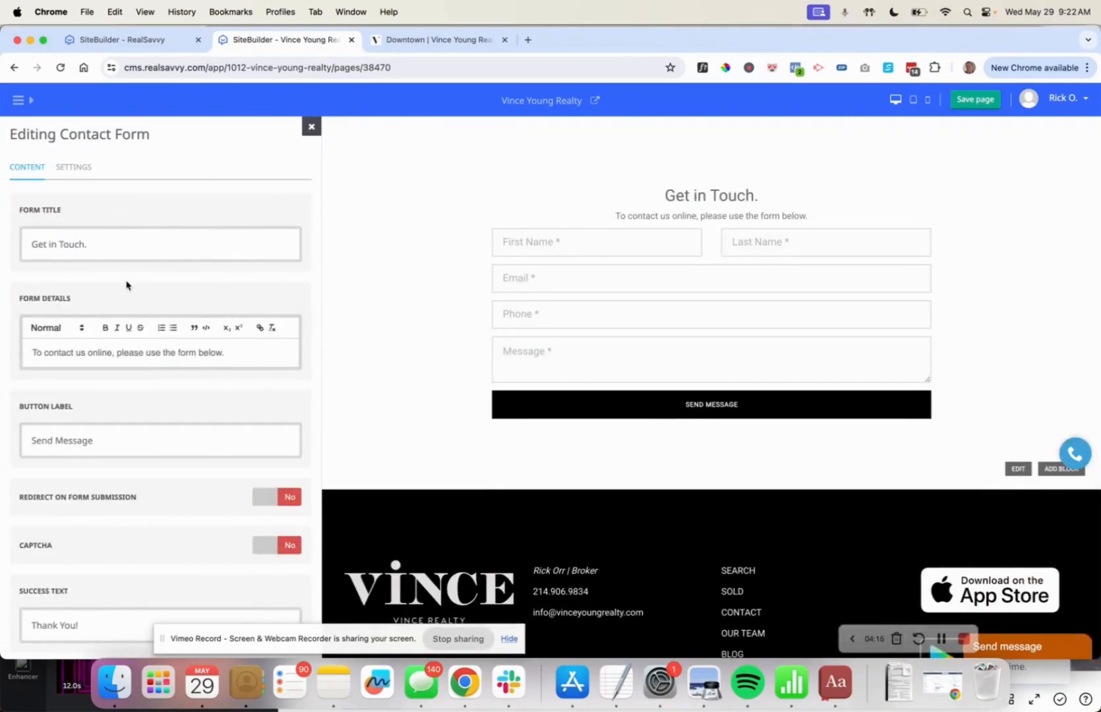
scroll(177, 435, down, 5)
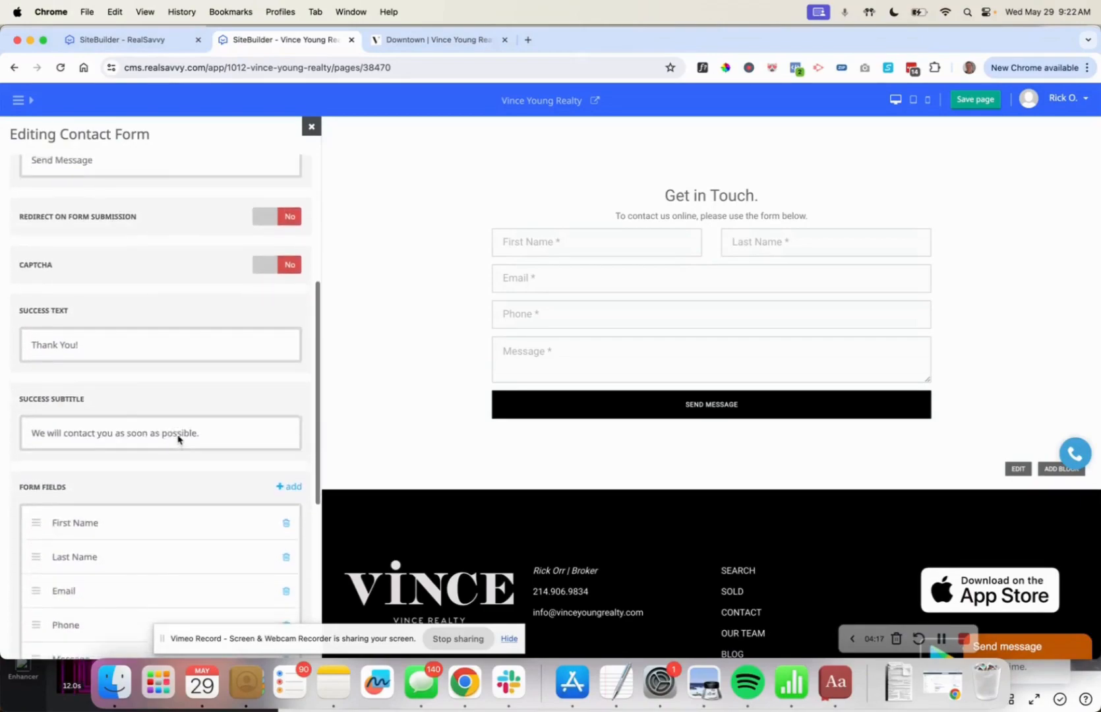
scroll(178, 438, down, 2)
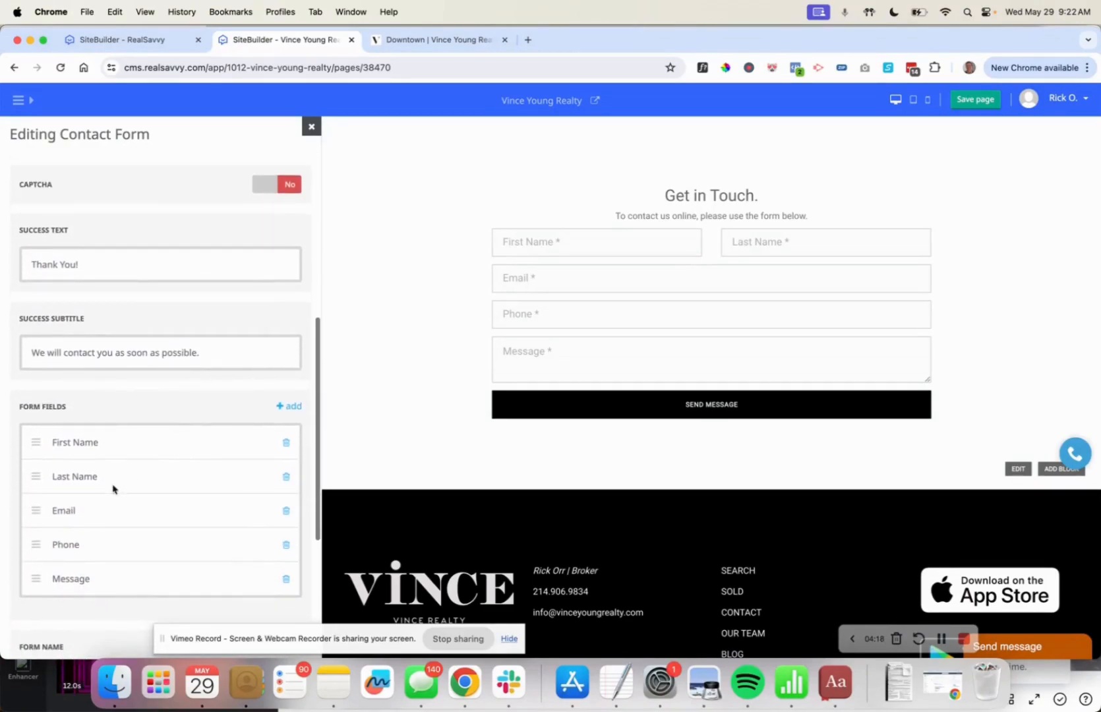
click(289, 405)
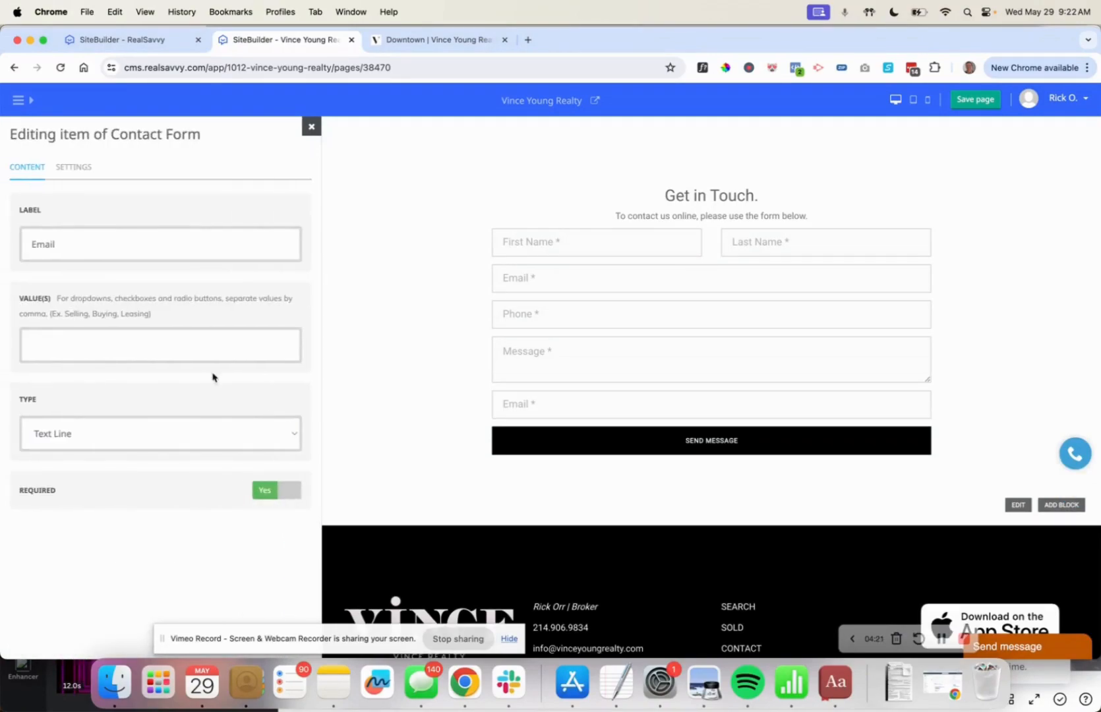
Label the new field 'When are you looking to purchase your next home?'.
double_click(44, 242)
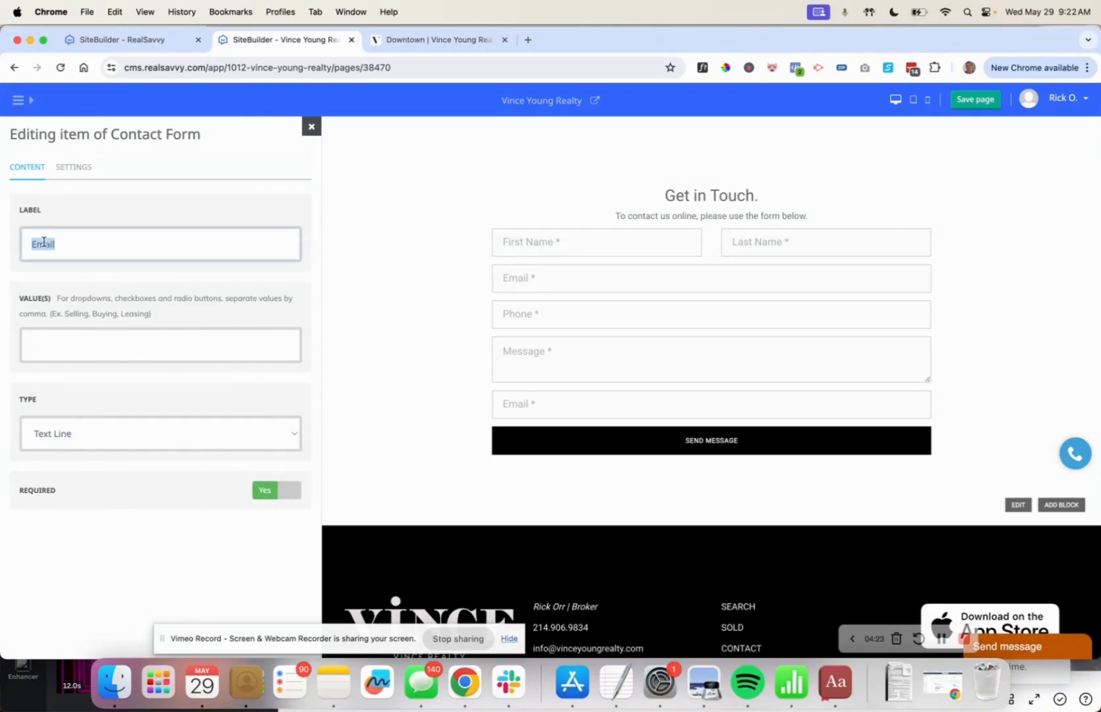
text(What is your curre)
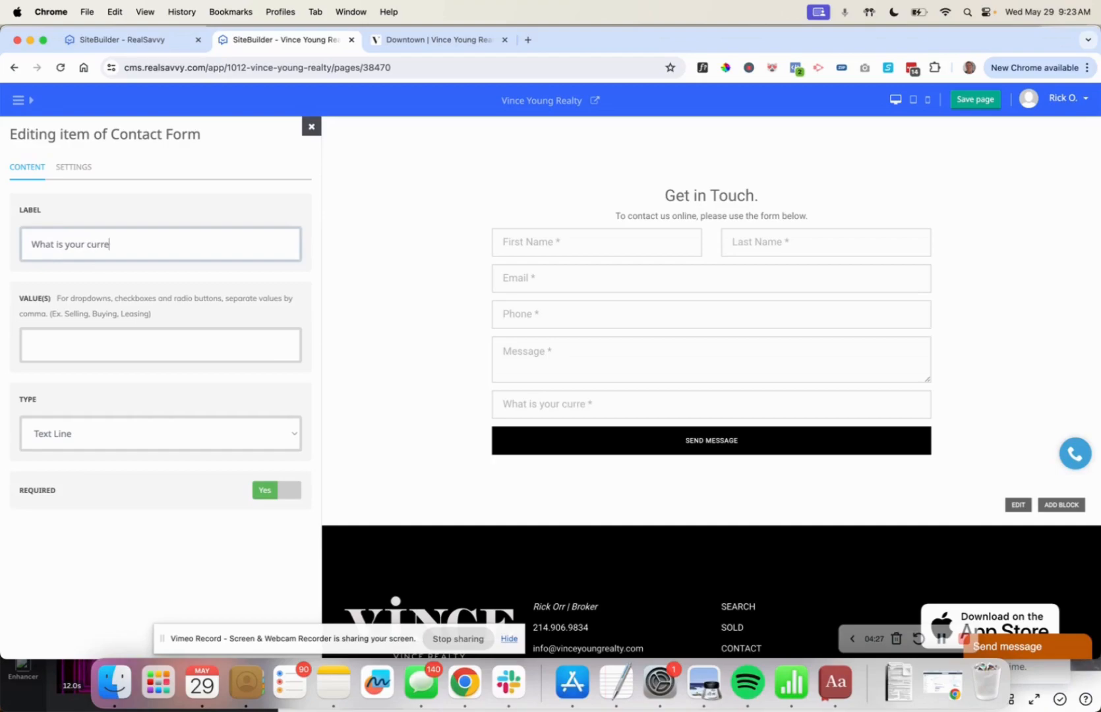
text(nt address?)
click(99, 434)
click(162, 586)
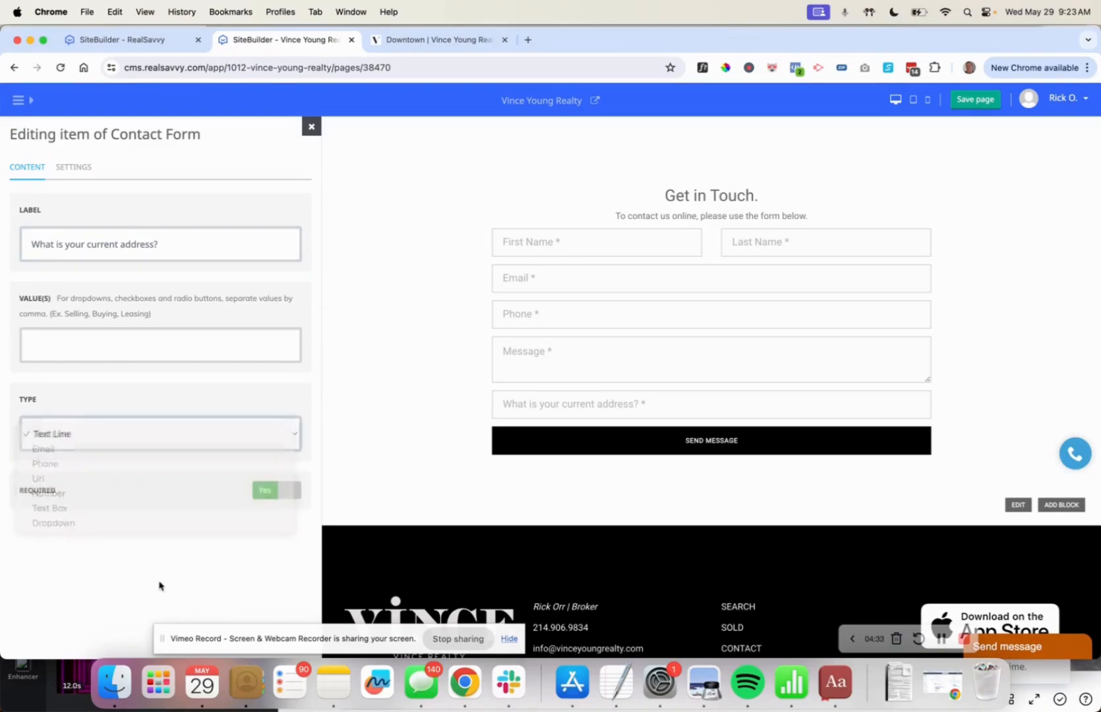
triple_click(95, 242)
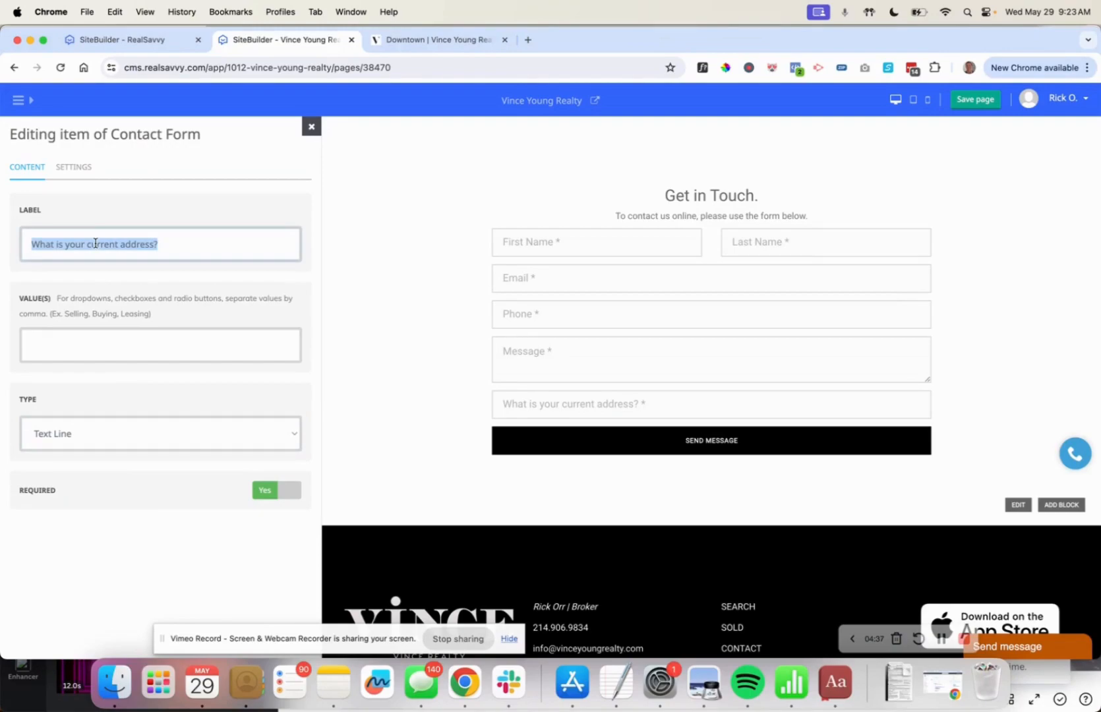
text(Are you)
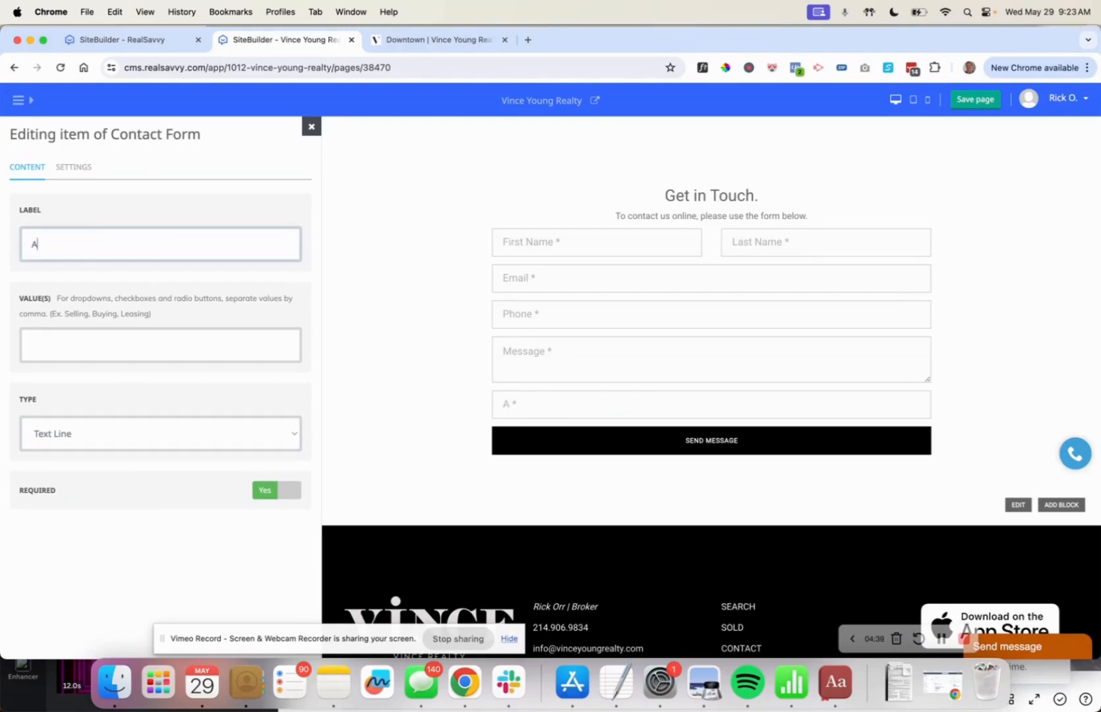
key(BackSpace)
key(BackSpace)
key(BackSpace)
key(BackSpace)
text(When are you looking ot)
key(BackSpace)
key(BackSpace)
text(to purchase your next home?)
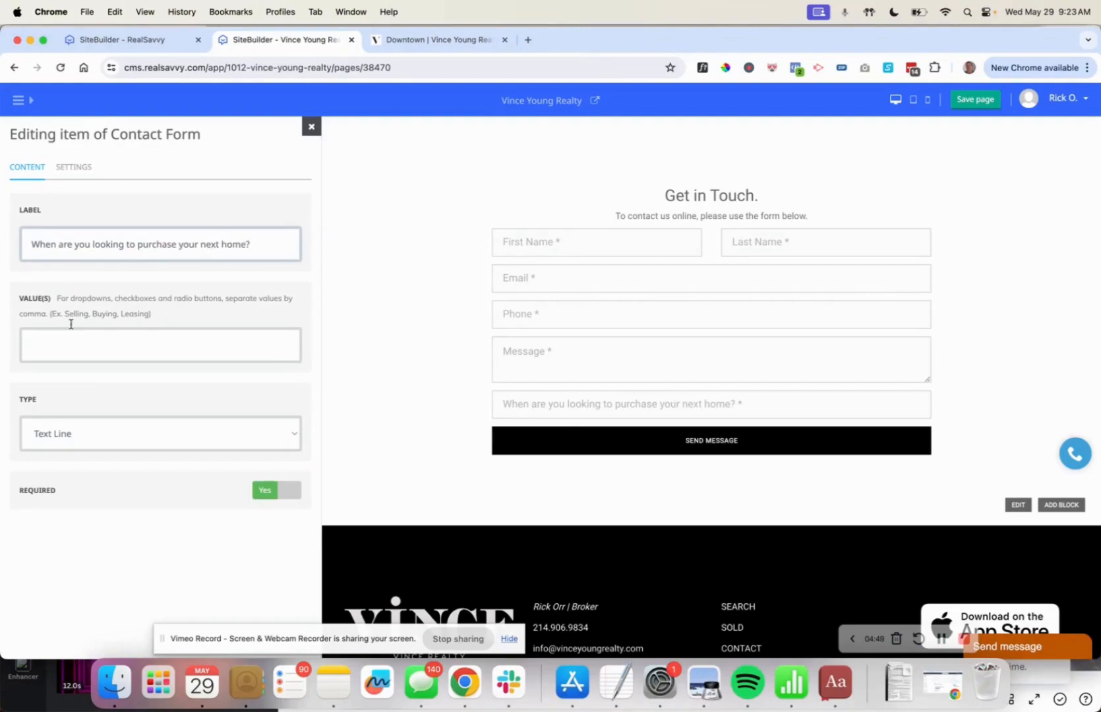
Make it a required dropdown with options Next 60 days, I'm 6 months away, Just browsing.
click(108, 434)
click(104, 523)
click(76, 349)
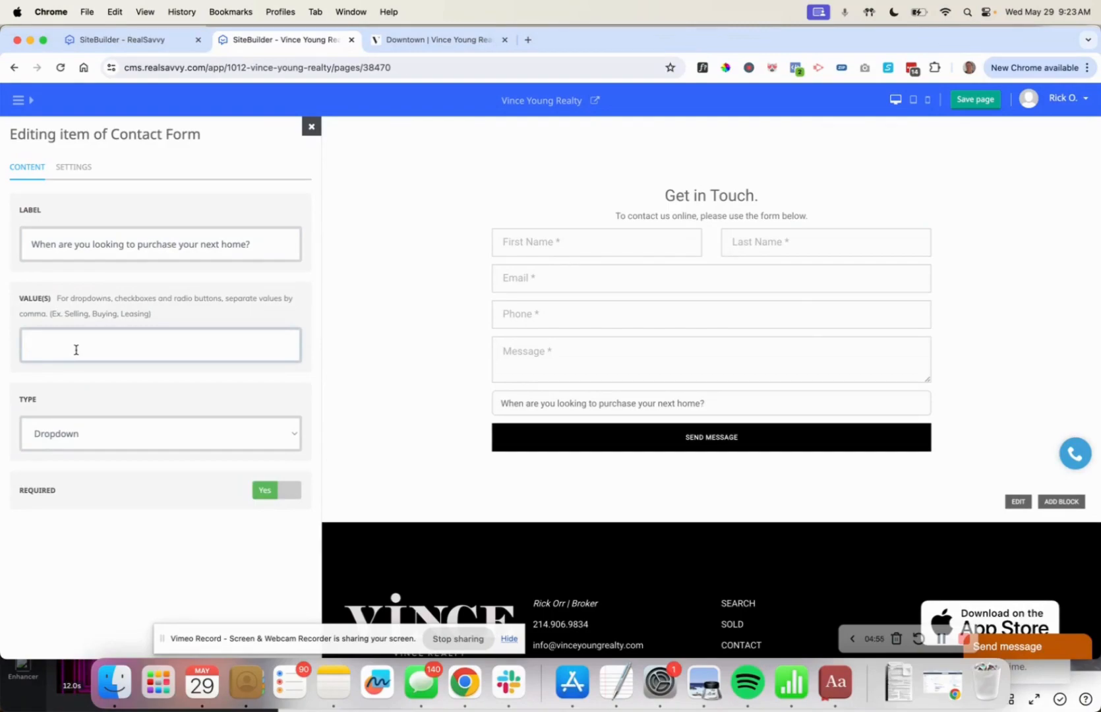
text(Next 60 days, I'm 6 months away)
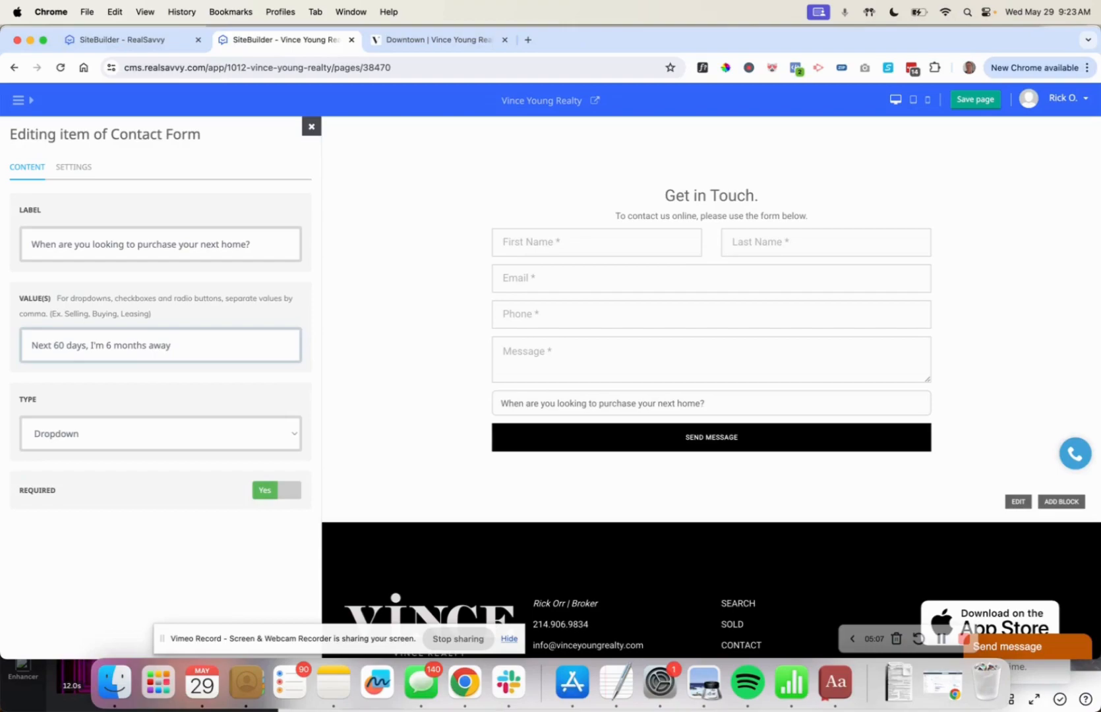
text(, Just browsing)
click(613, 402)
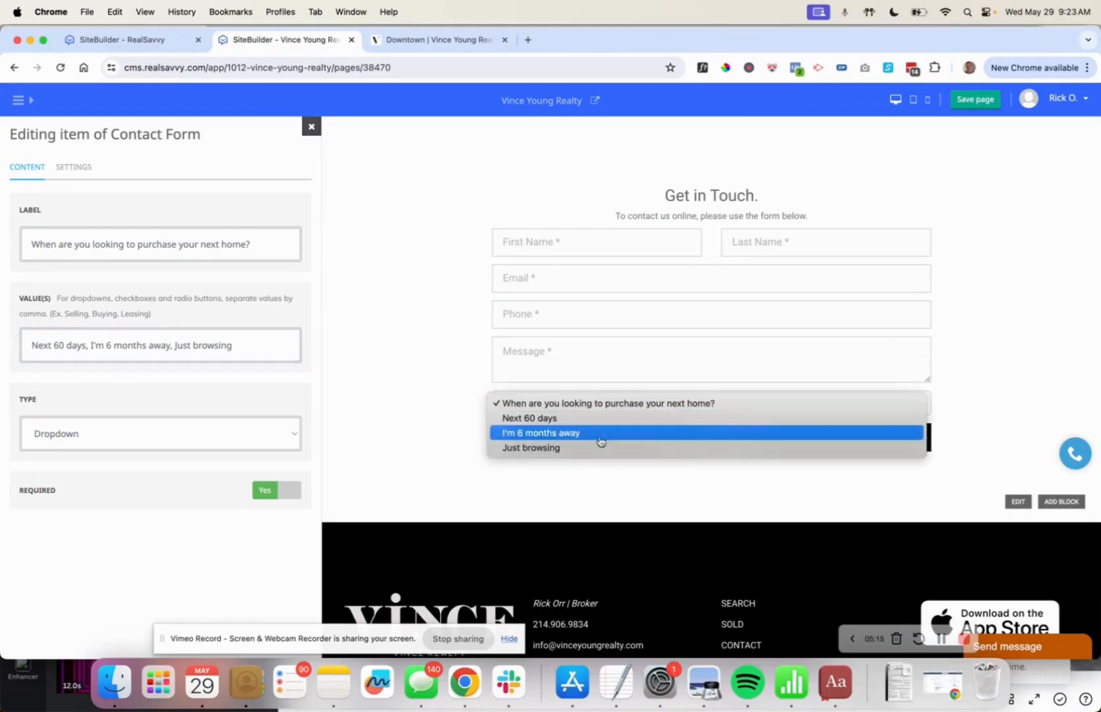
click(349, 409)
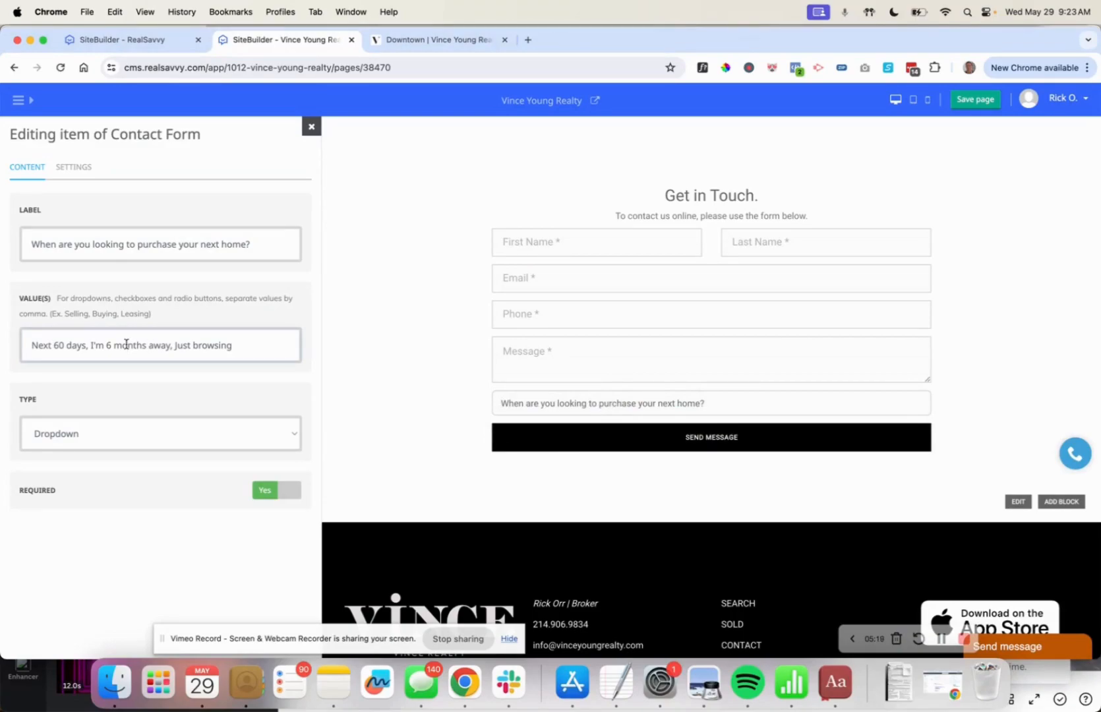
click(255, 491)
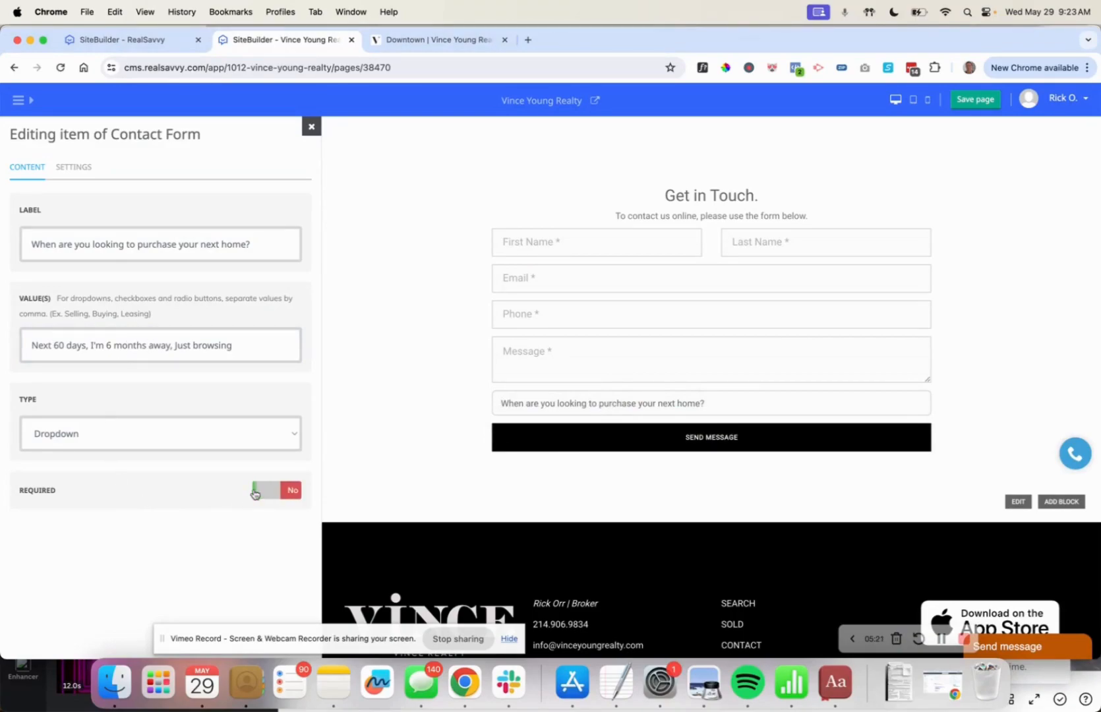
click(255, 491)
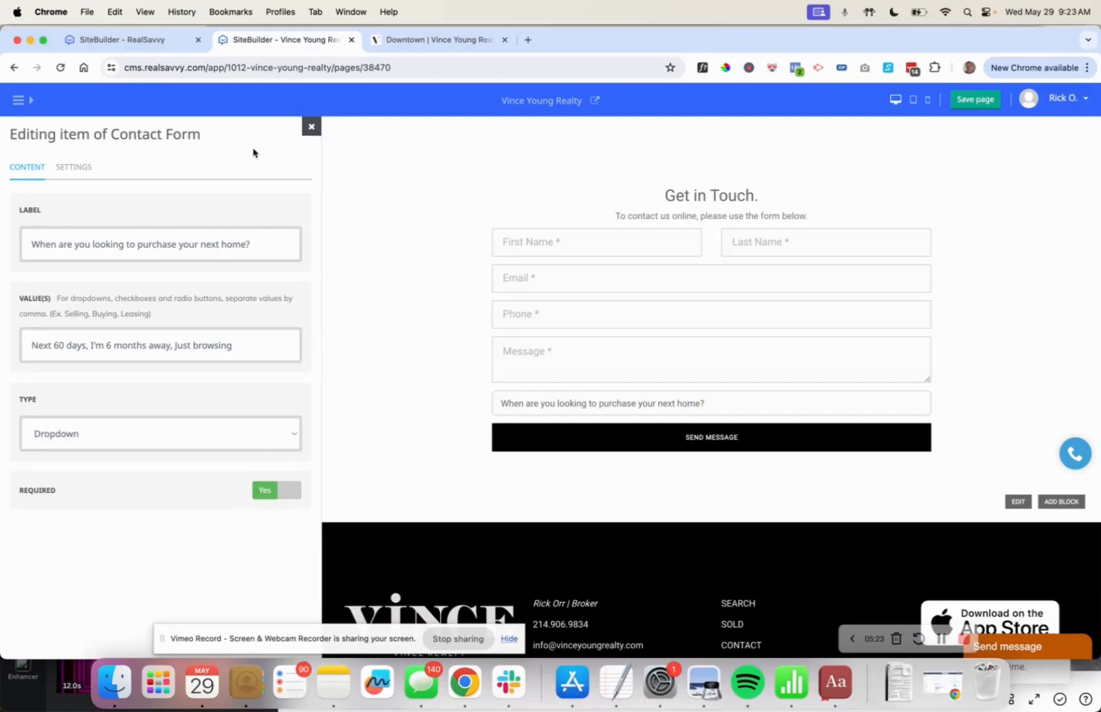
click(311, 126)
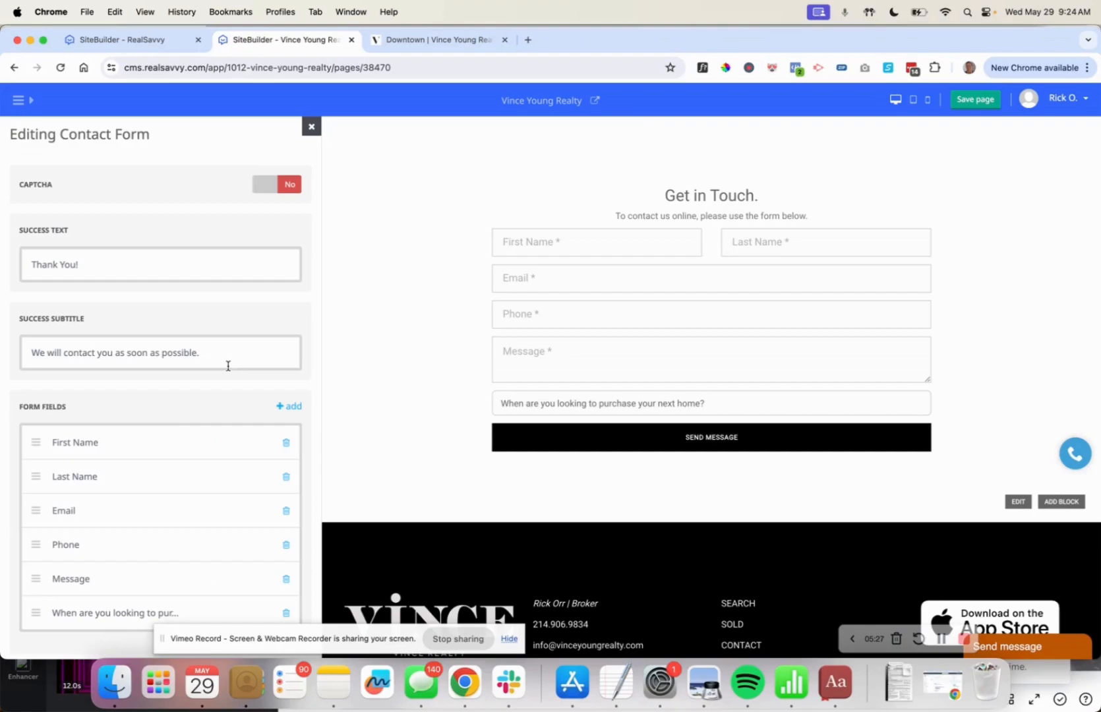
Try test text in the form disclaimer field, then clear it again.
scroll(623, 345, down, 5)
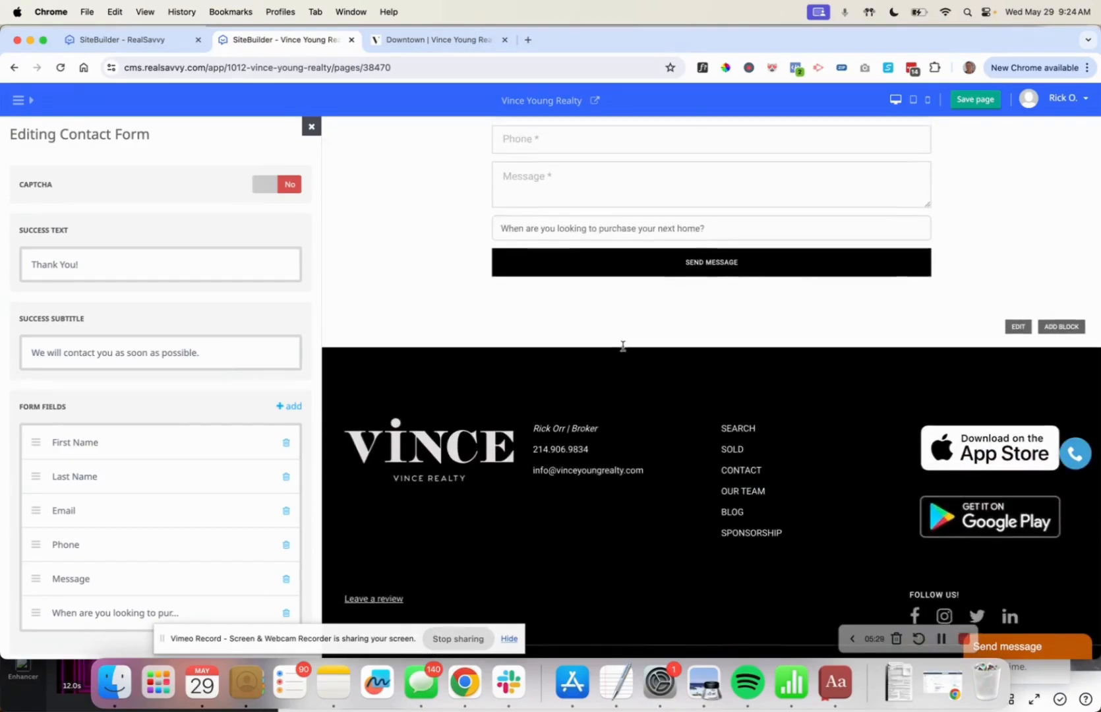
scroll(622, 345, up, 10)
scroll(145, 412, up, 10)
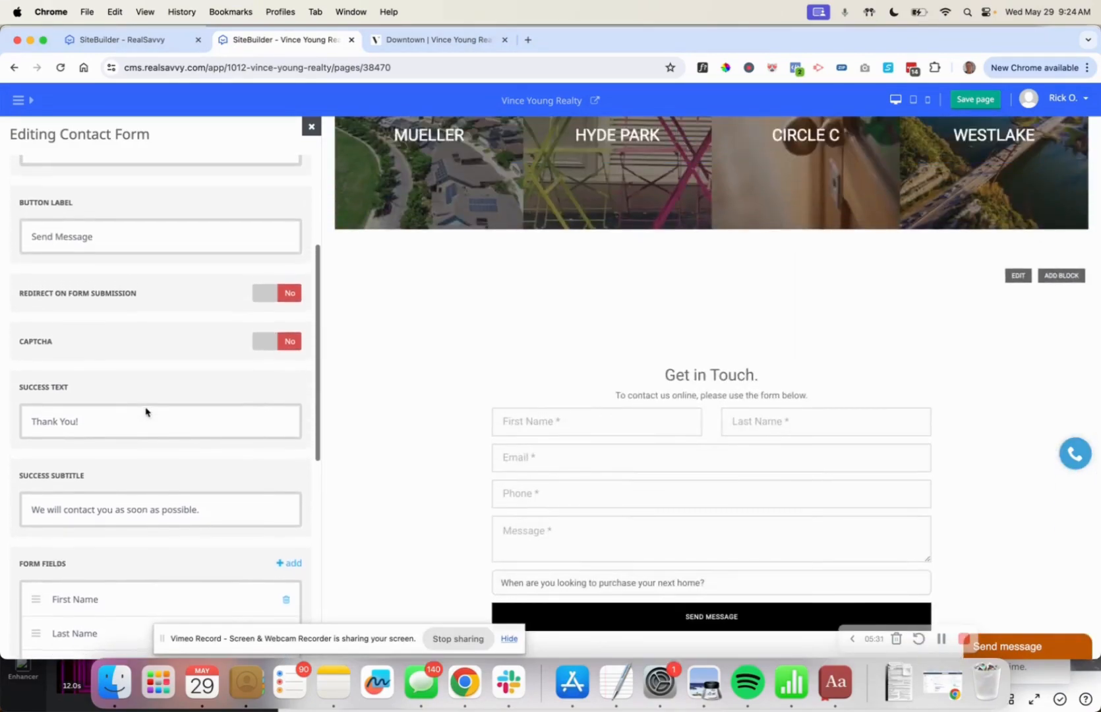
scroll(146, 407, down, 10)
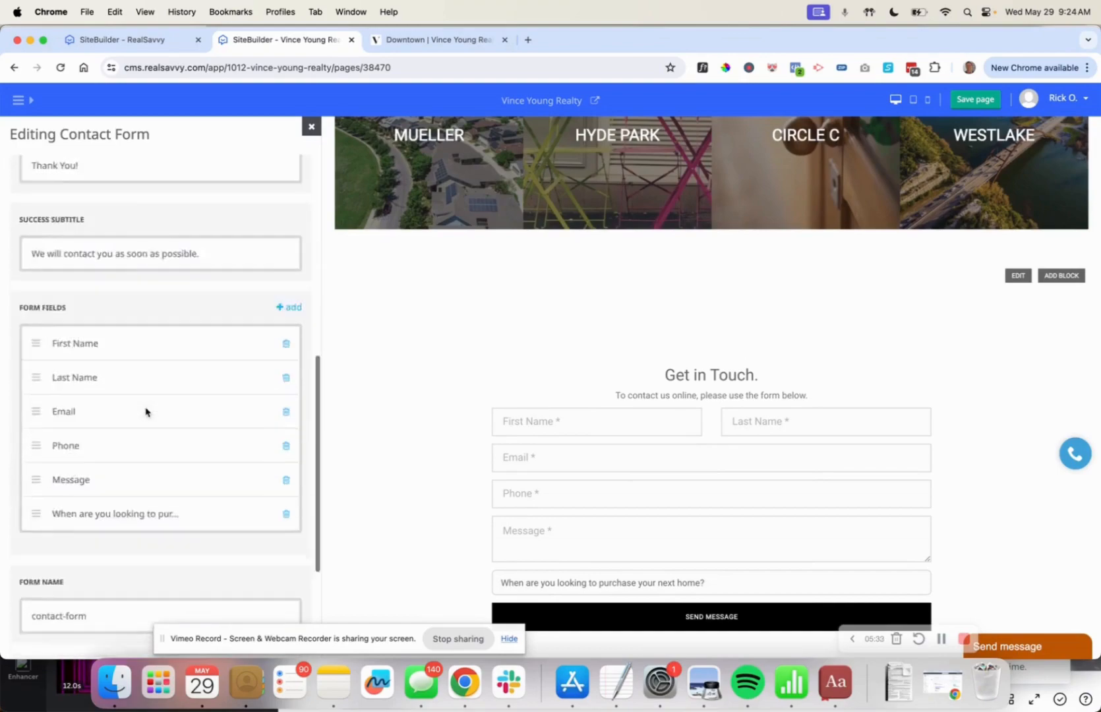
scroll(146, 408, up, 8)
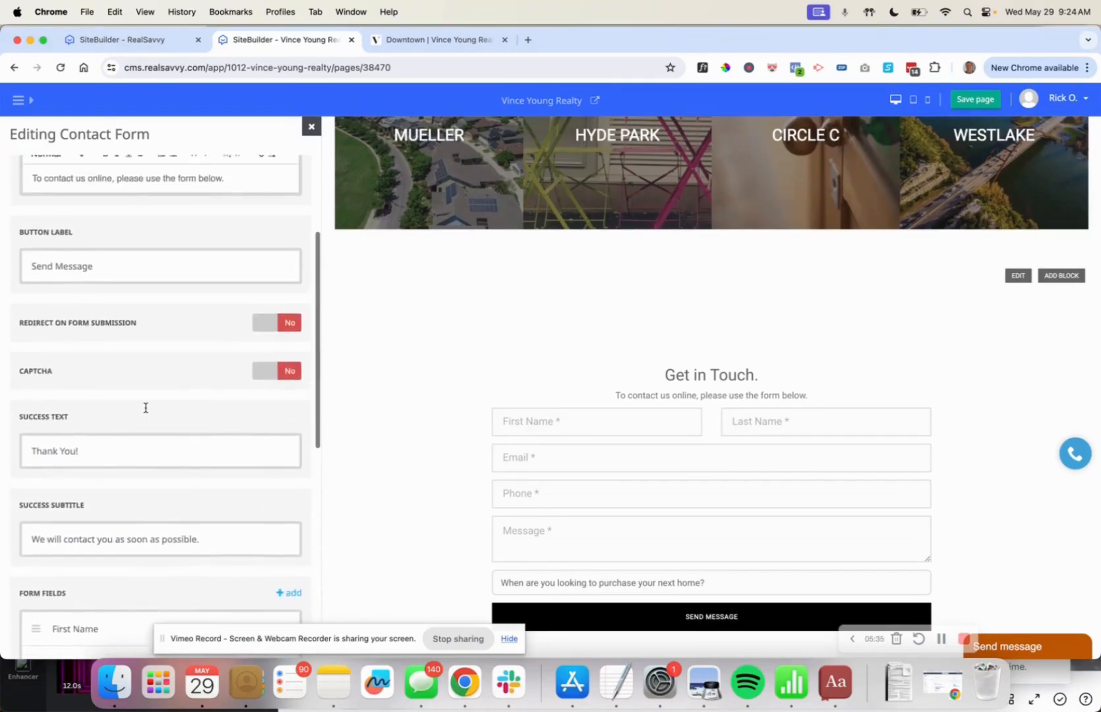
scroll(145, 407, down, 8)
click(81, 600)
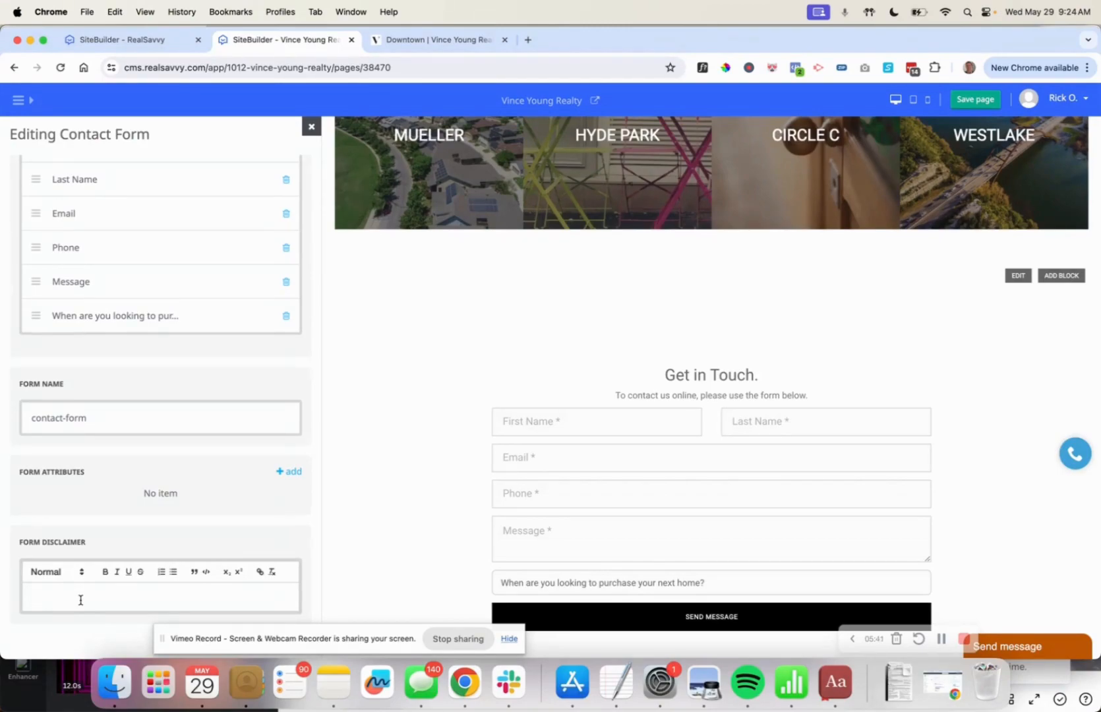
text(asdfasdf)
scroll(494, 493, down, 5)
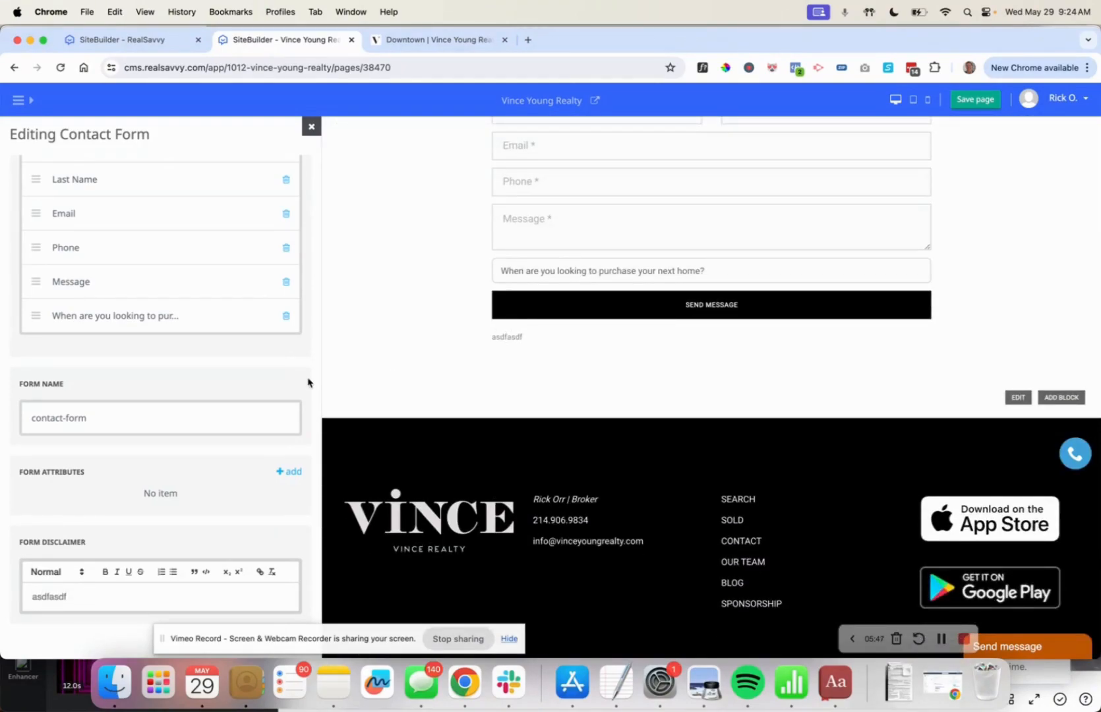
double_click(50, 597)
key(BackSpace)
scroll(184, 458, up, 2)
scroll(184, 458, up, 10)
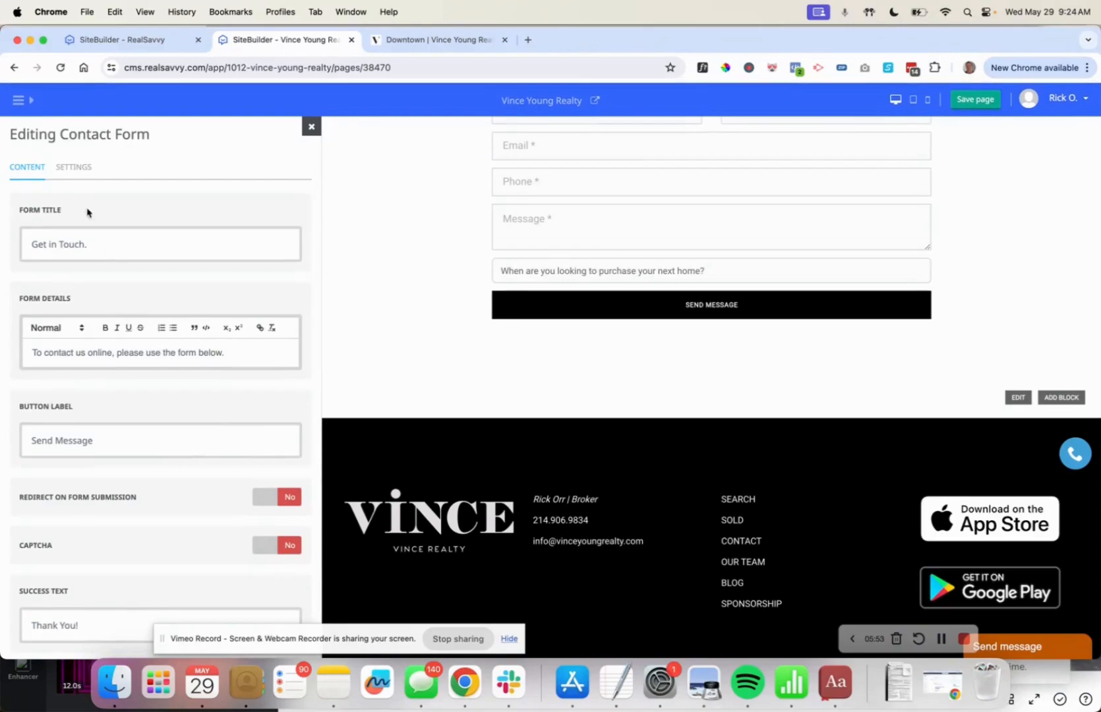
Change the form section's Background setting from Auto to Dark.
click(71, 167)
scroll(189, 376, down, 5)
scroll(189, 376, down, 6)
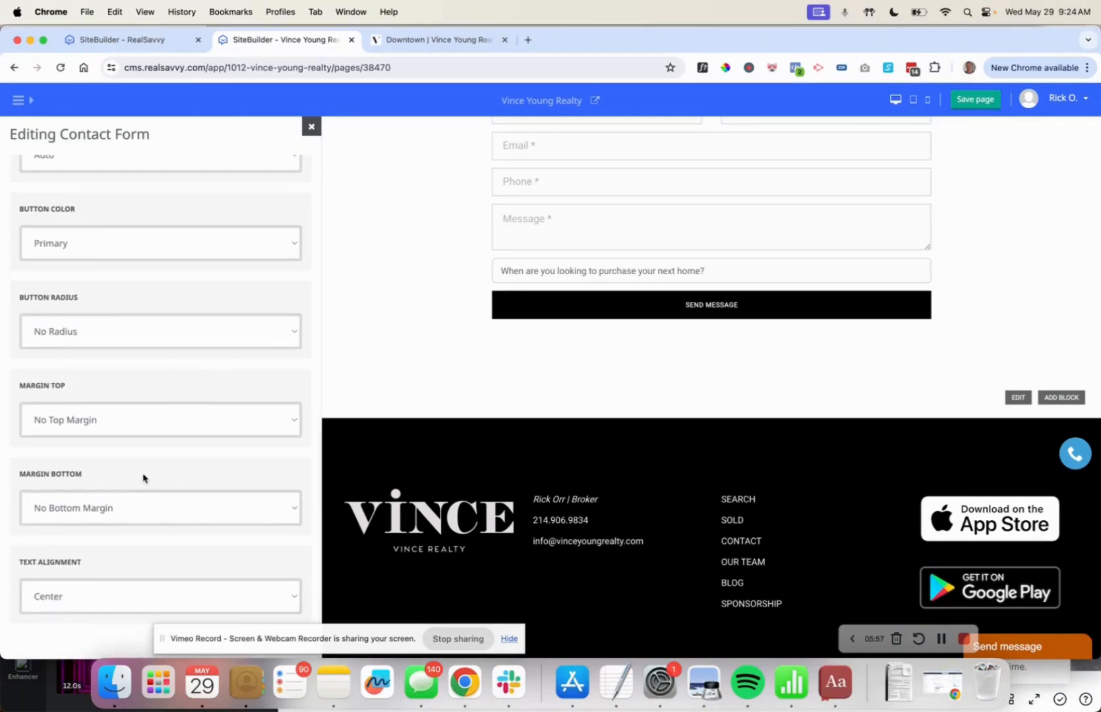
scroll(128, 395, up, 6)
scroll(127, 395, up, 1)
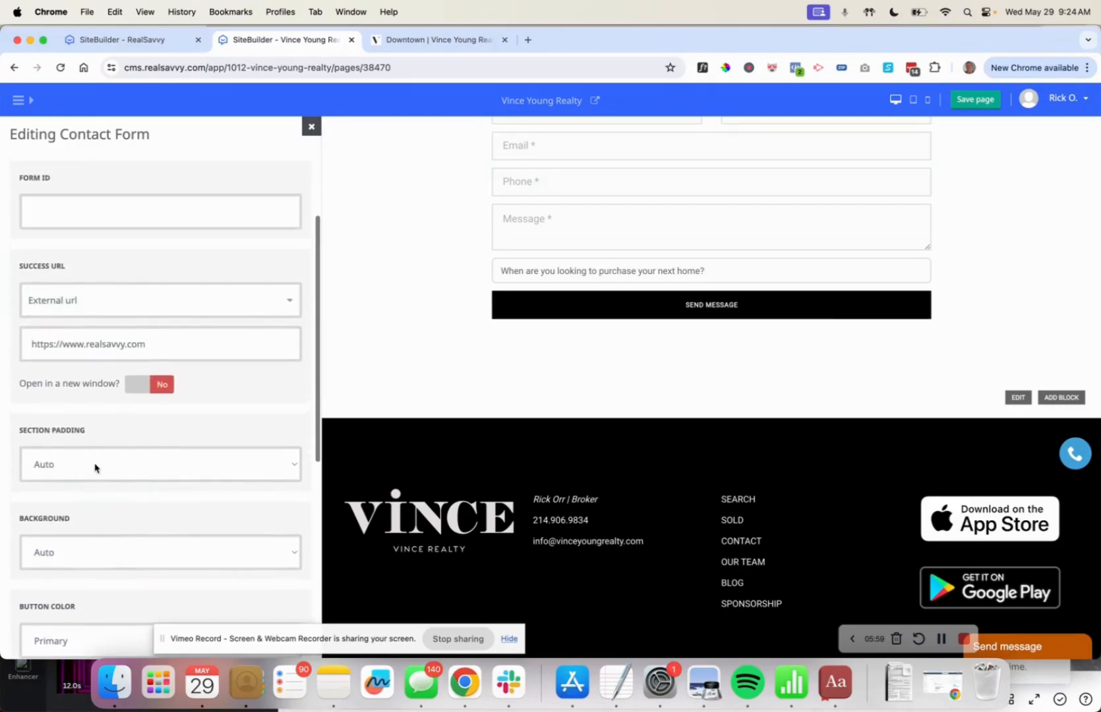
click(96, 559)
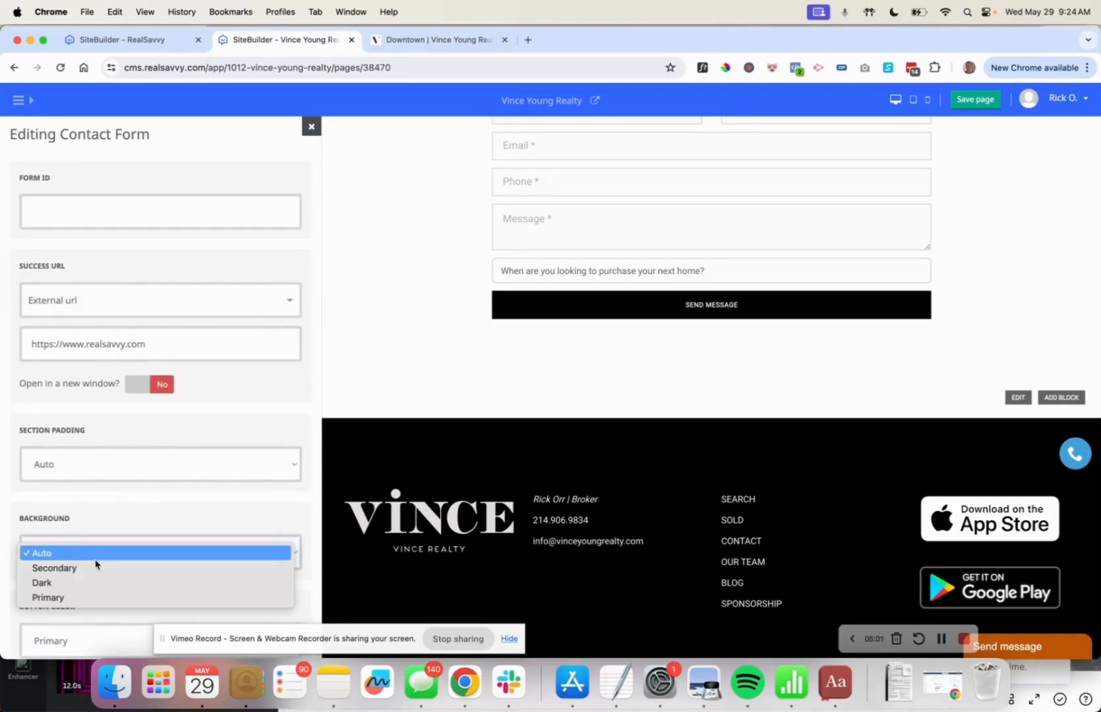
click(96, 582)
scroll(550, 410, up, 5)
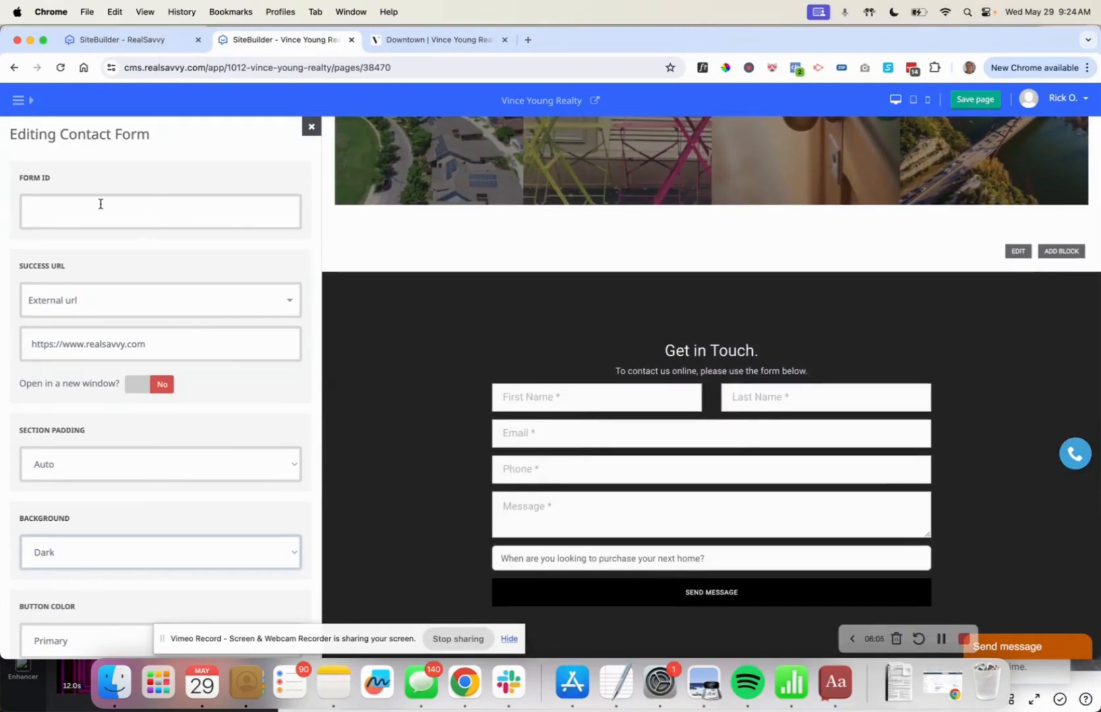
Close the Contact Form editor and save the Featured Neighborhoods page.
click(311, 128)
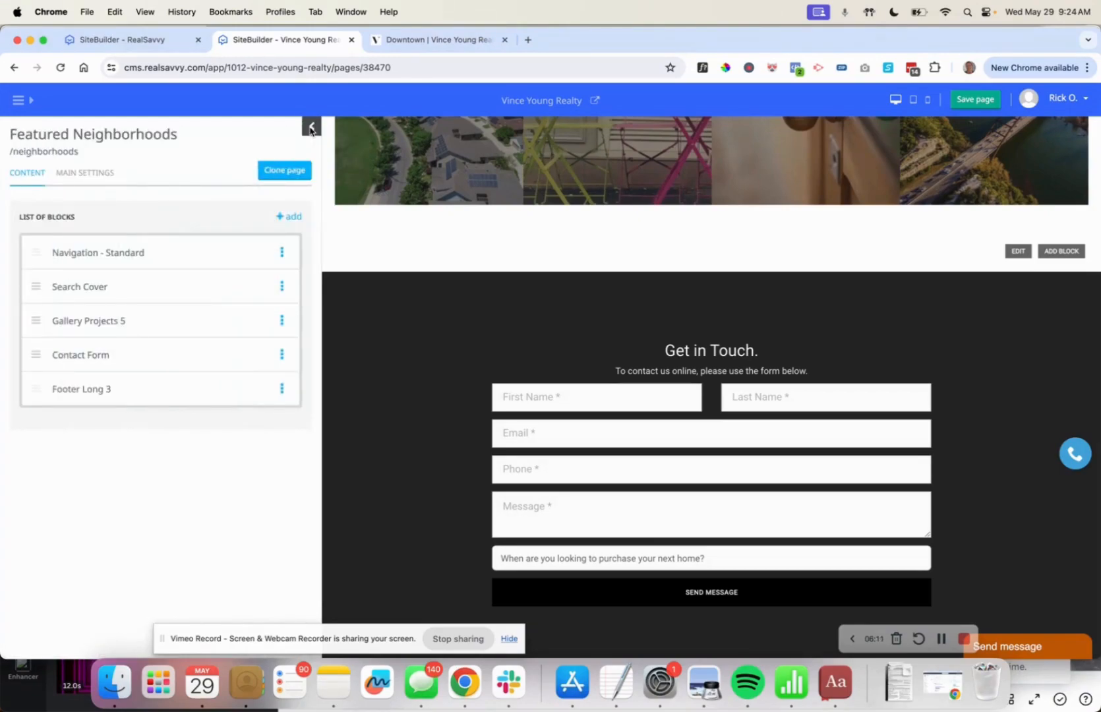
click(974, 105)
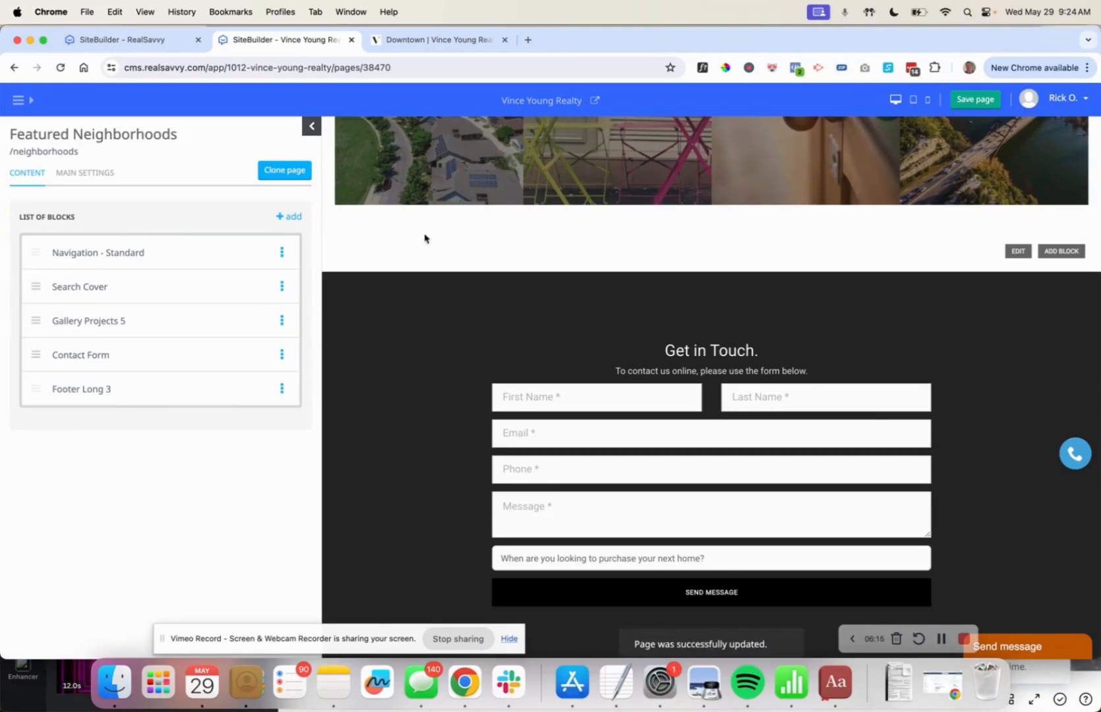
scroll(550, 290, up, 15)
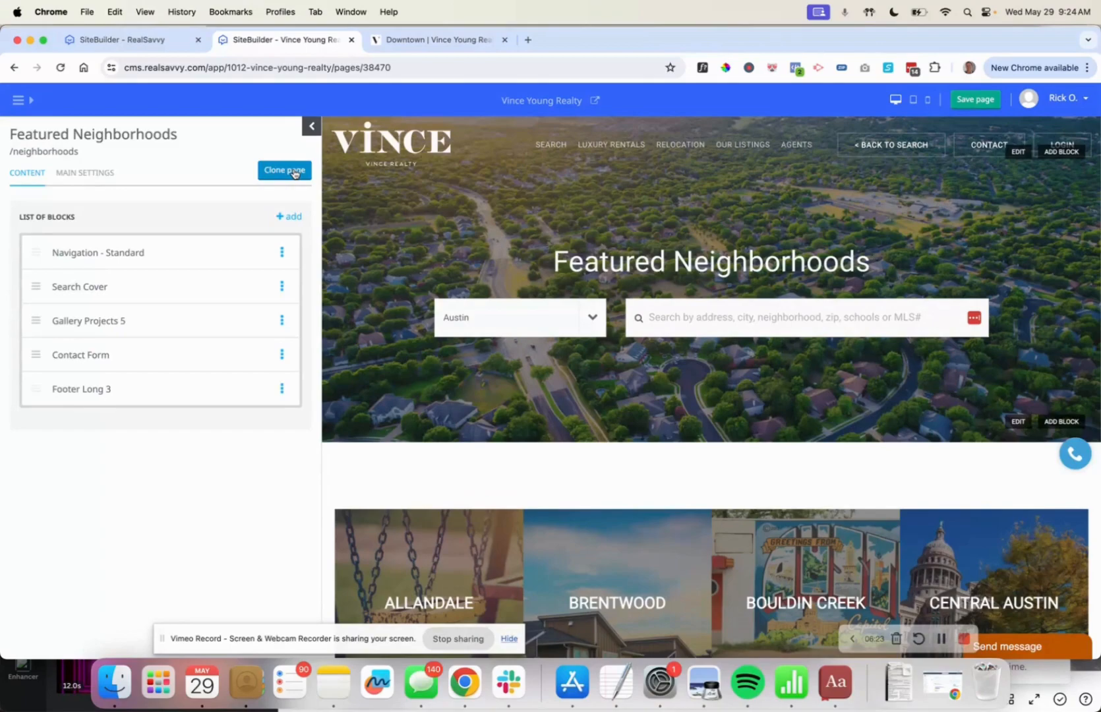
Clone the page, retitle it Home Valuation Demo with slug home-valuation-demo, and save.
click(294, 172)
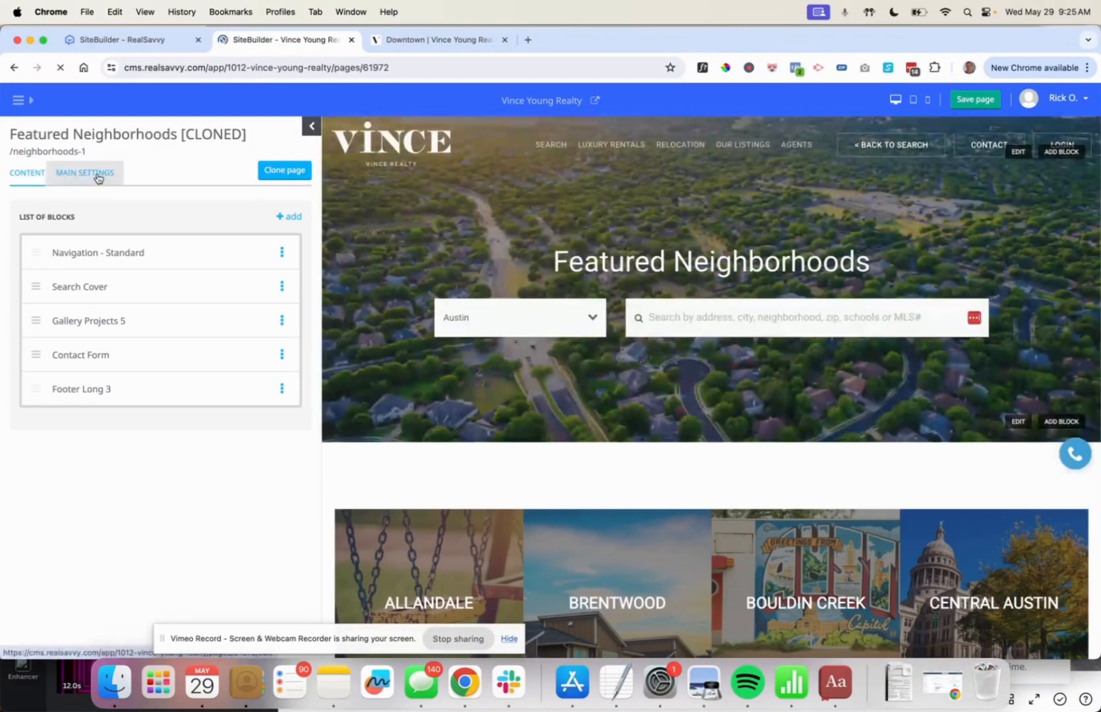
click(97, 175)
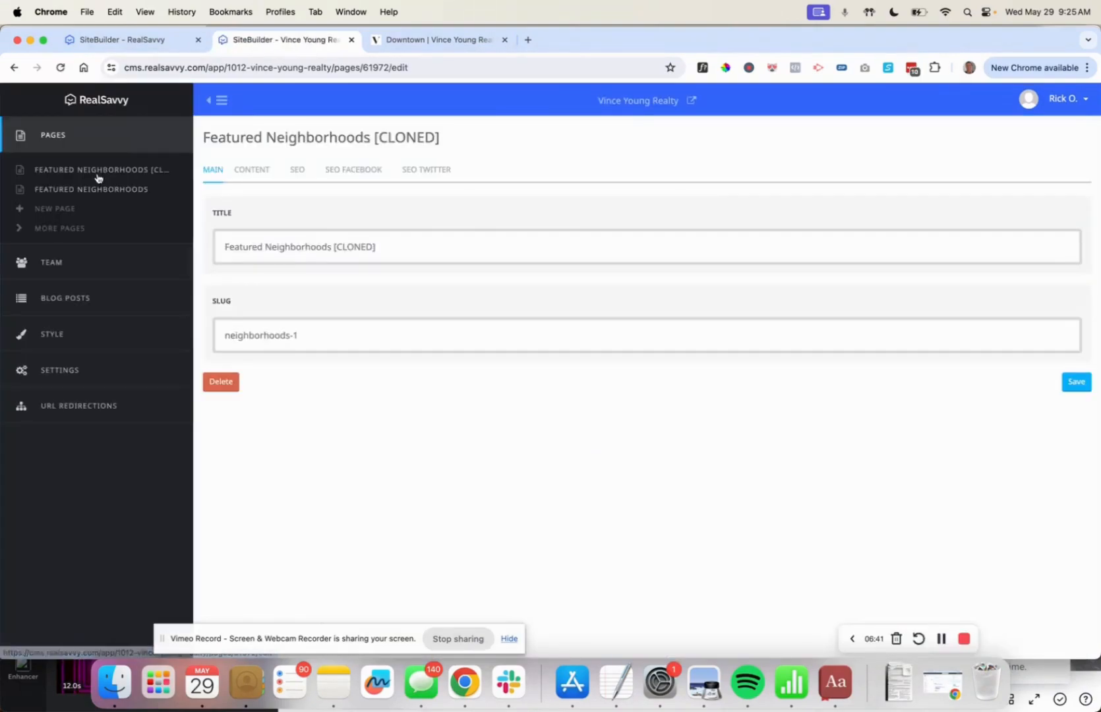
triple_click(311, 245)
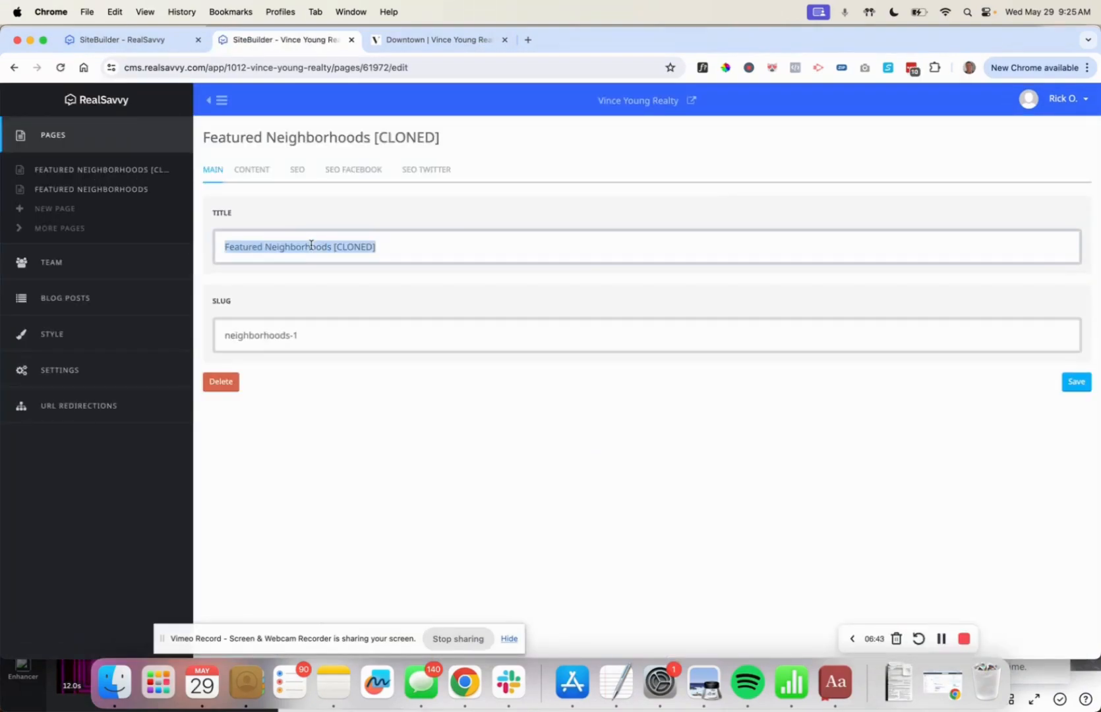
text(Home Val)
text(uation)
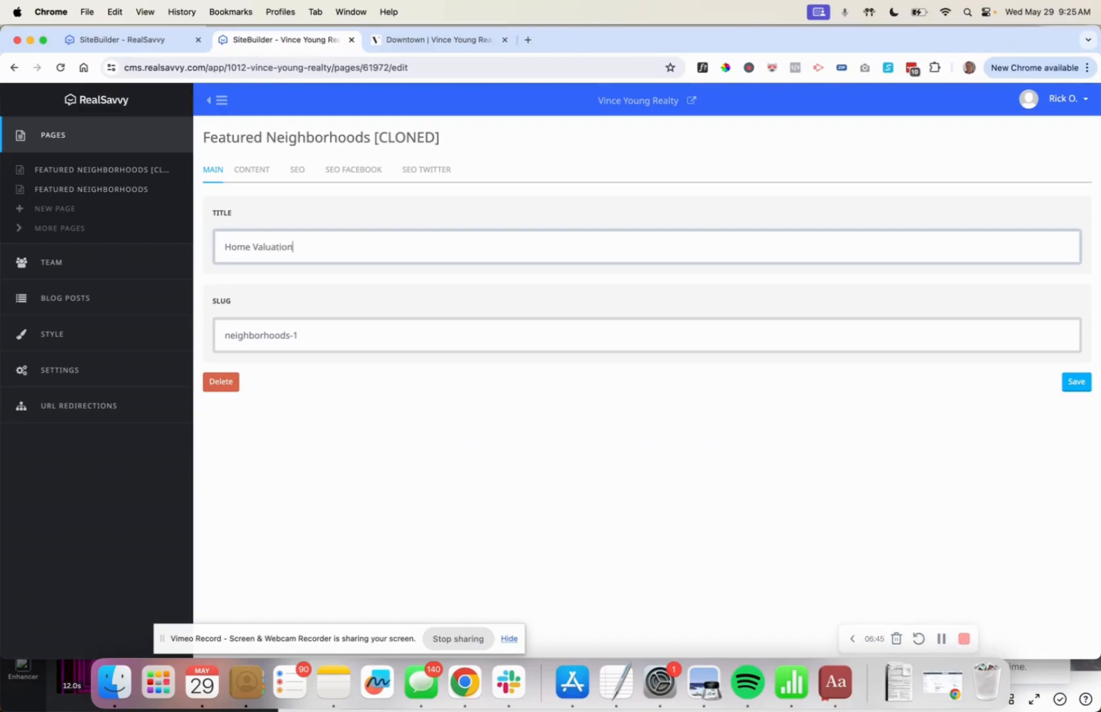
text( Demo)
triple_click(270, 338)
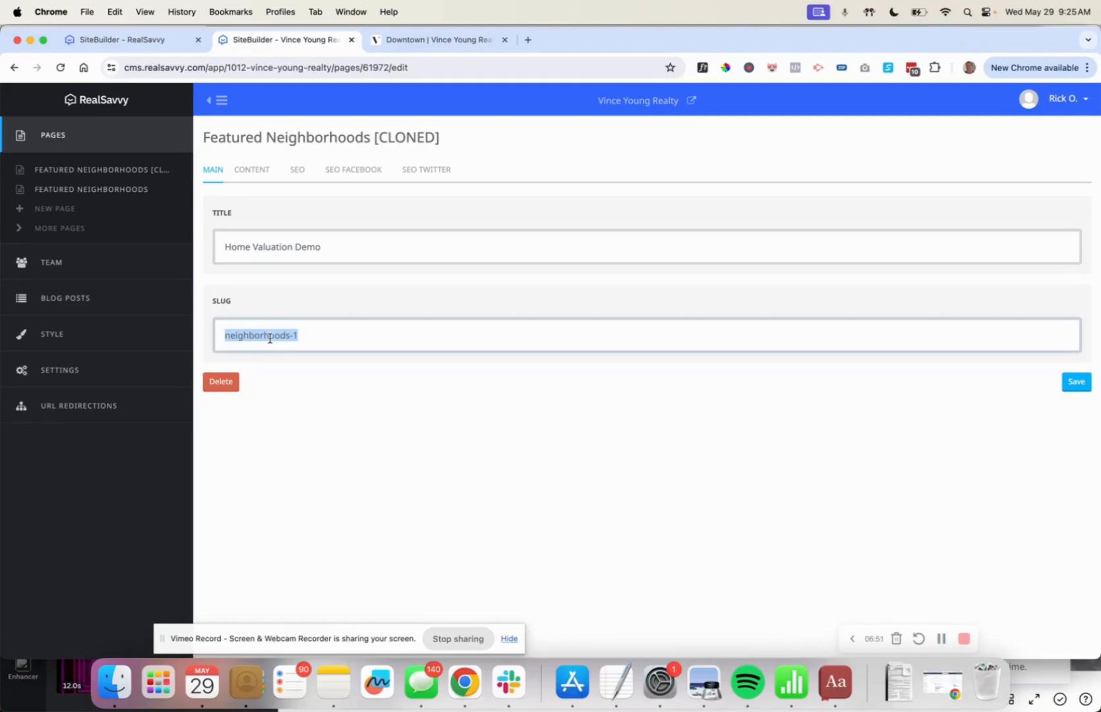
text(home-valuation-demo)
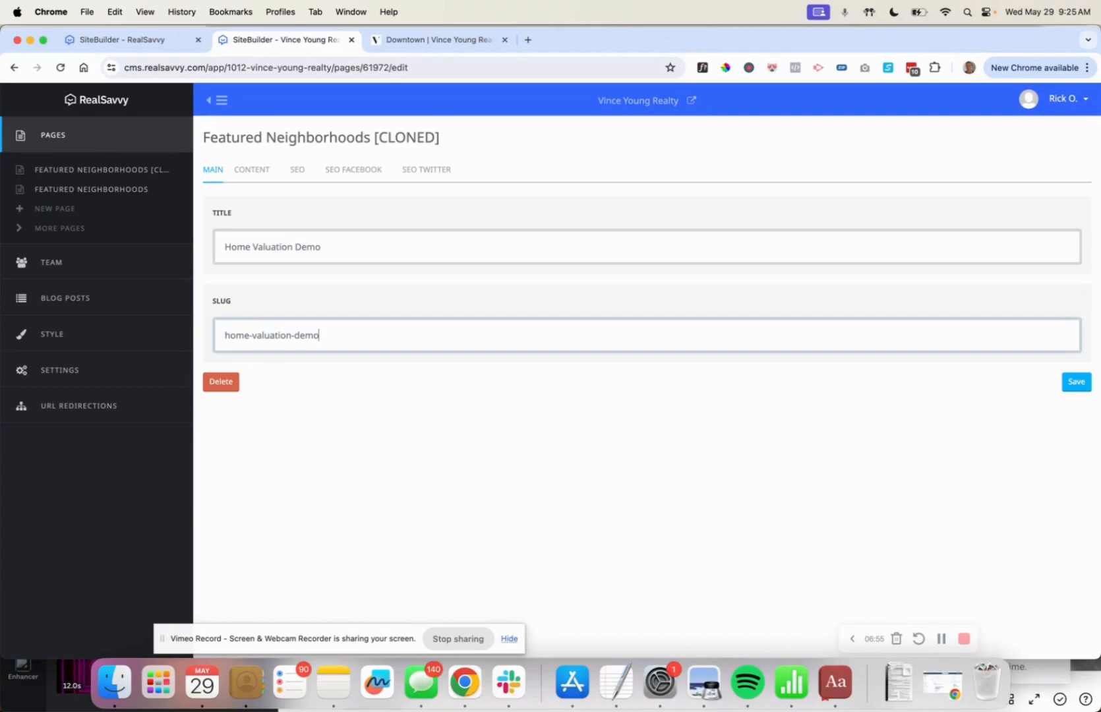
click(1074, 382)
Set SEO title 'Home Valuation' and keywords 'home valuation austin, neighborhood comps', then save.
click(300, 178)
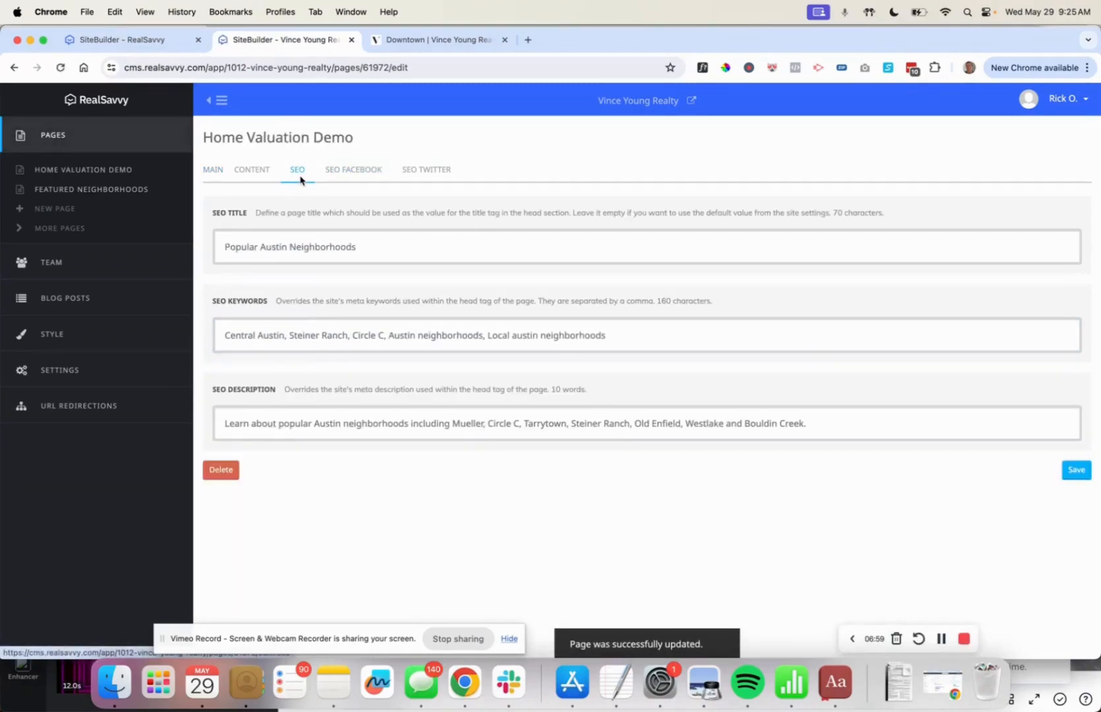
triple_click(282, 243)
text(Gon)
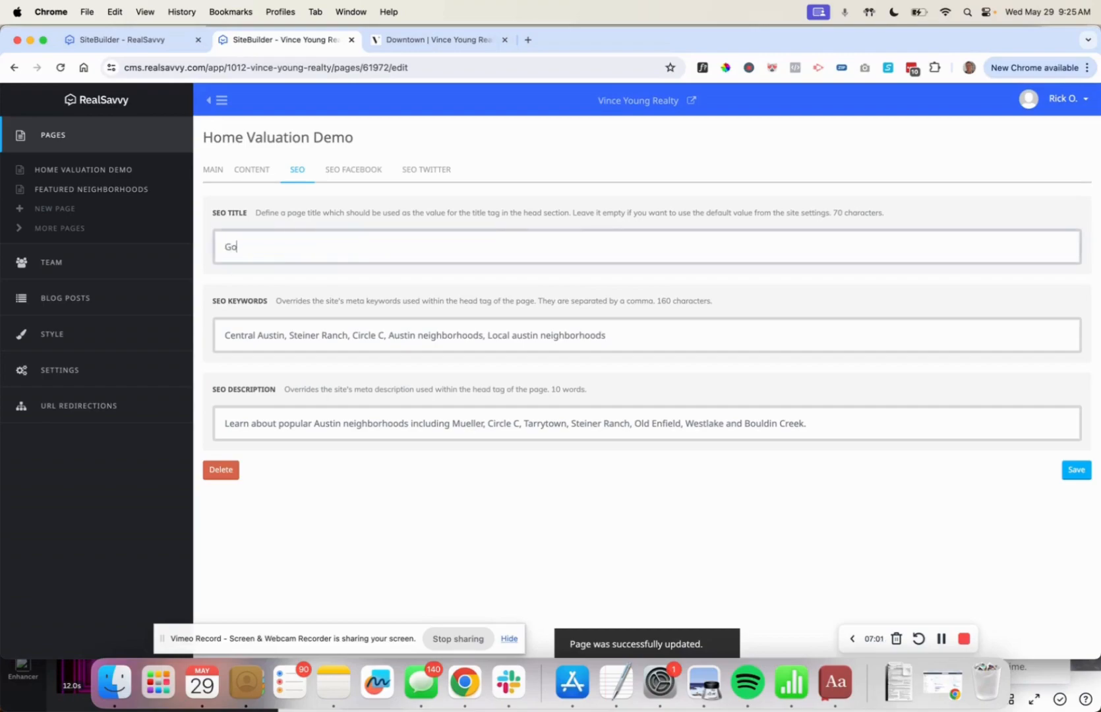
key(BackSpace)
text(Home Valuation)
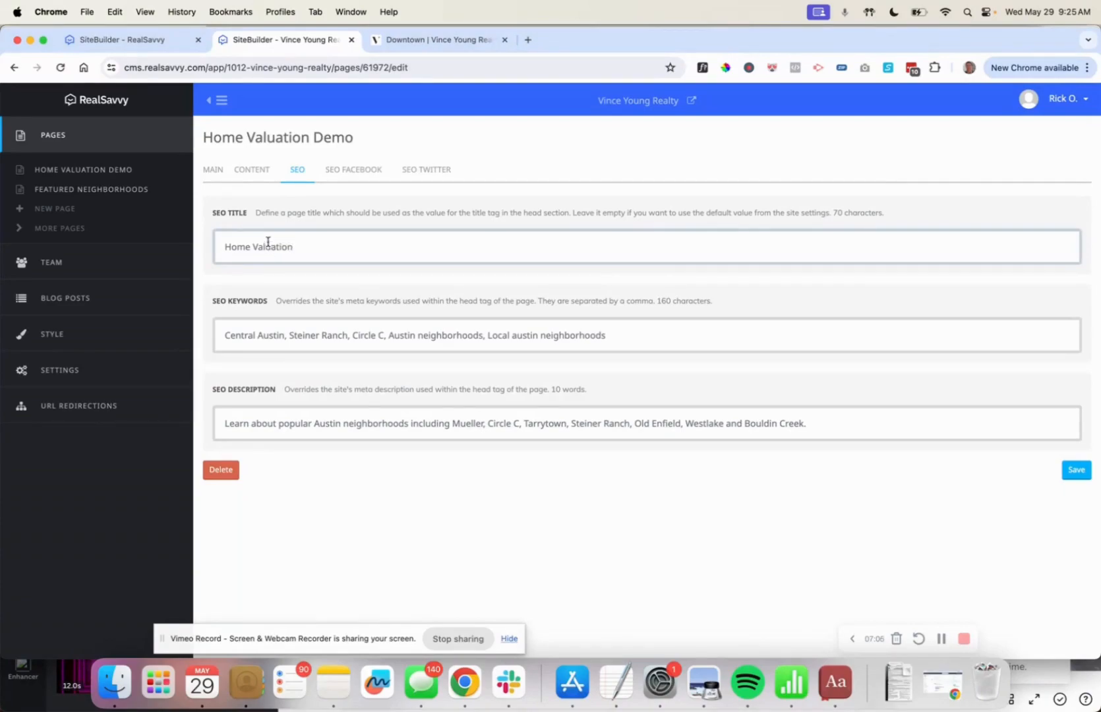
triple_click(267, 246)
key(super+c)
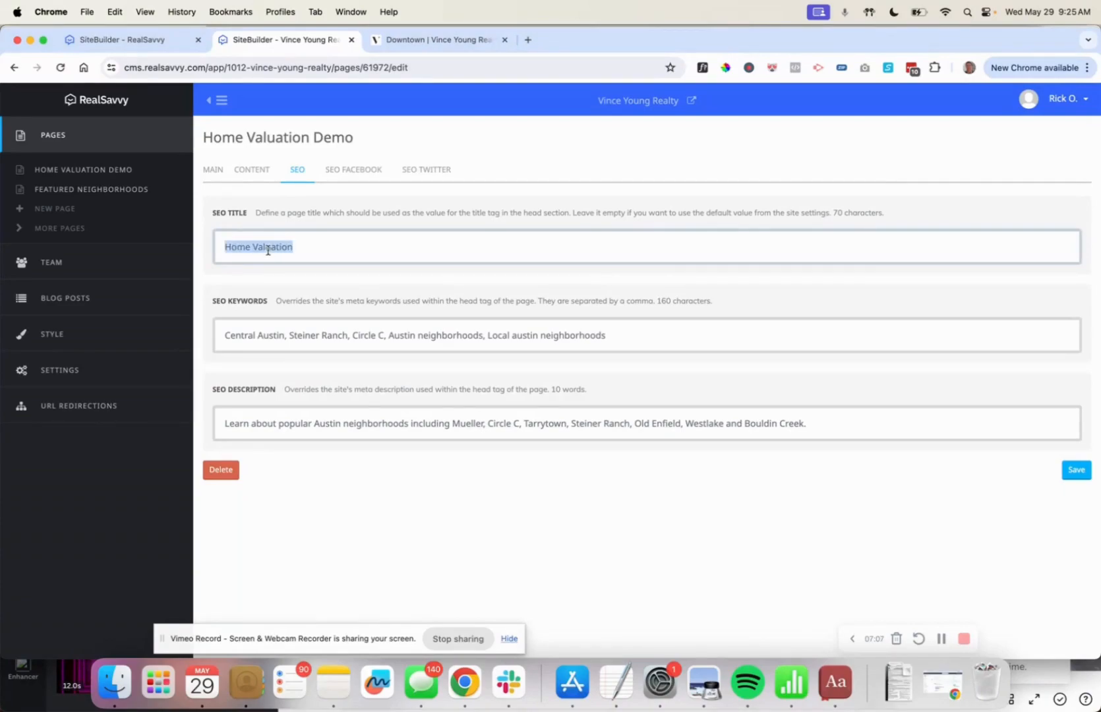
triple_click(270, 337)
text(home val)
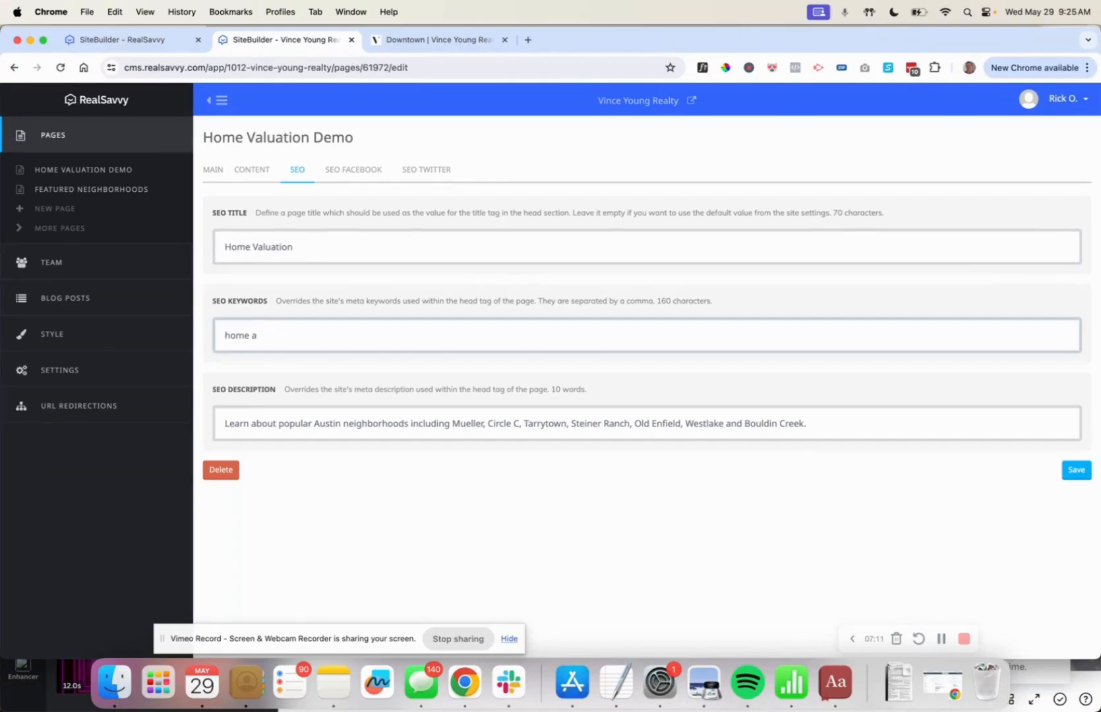
text(uation austin, neighborhood comps)
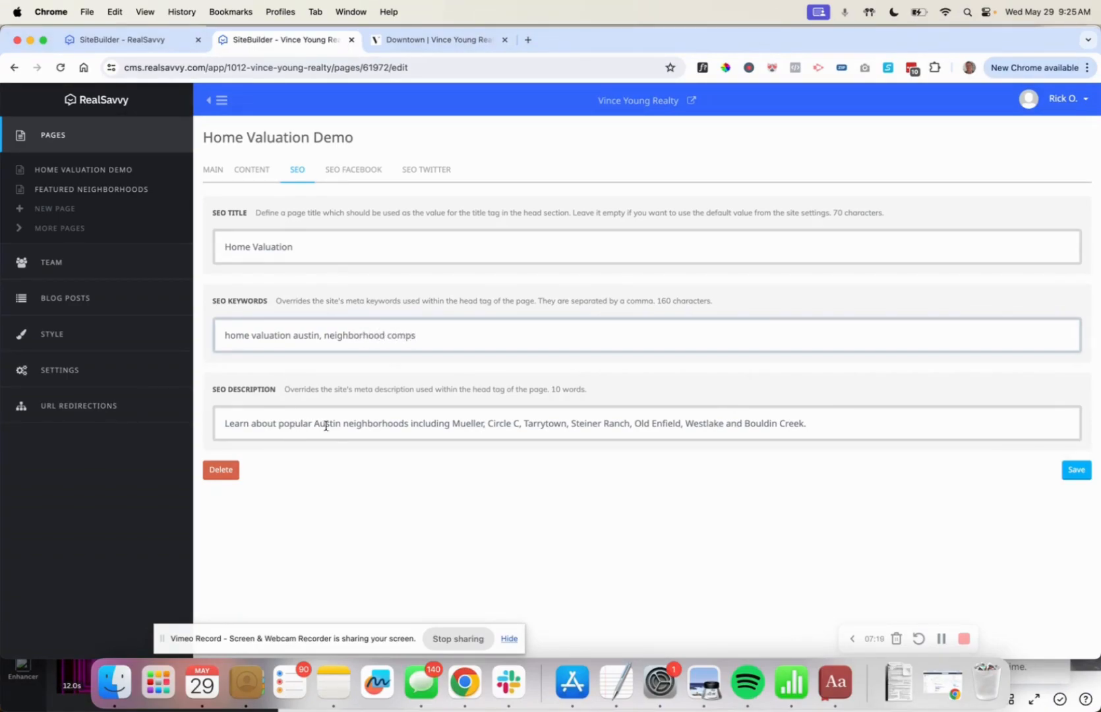
triple_click(644, 425)
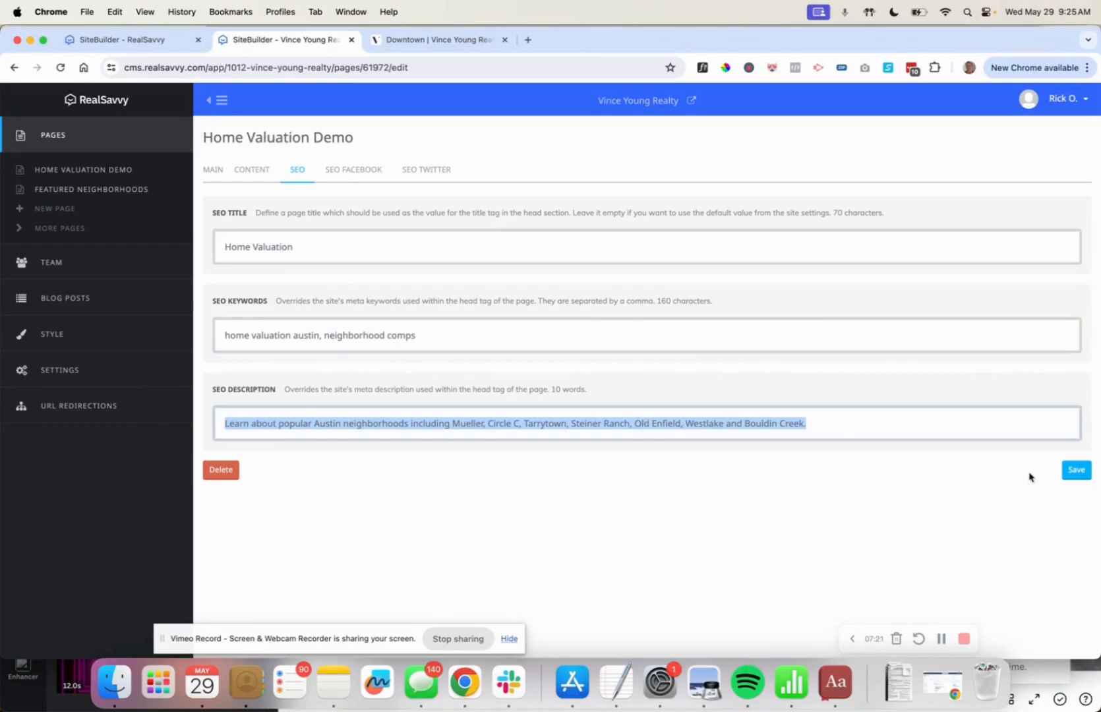
click(1075, 469)
Set the OG title to 'Home Valuation | Vince Young Realty' and OG URL ending home-valuation-demo.
click(366, 172)
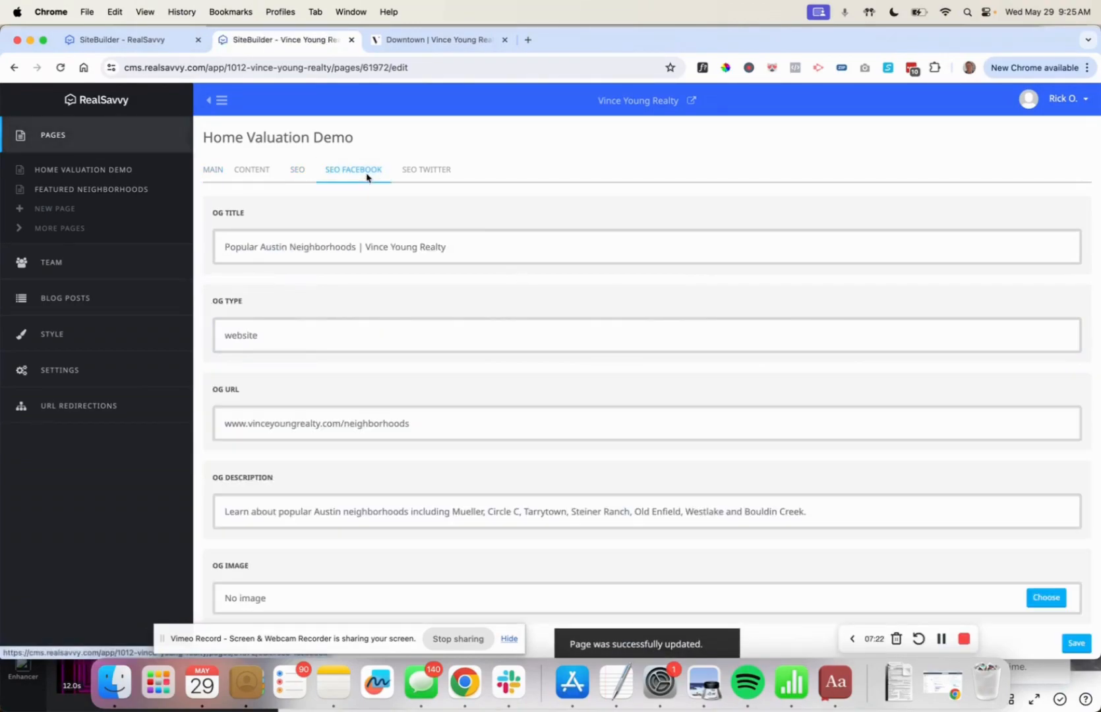
triple_click(314, 249)
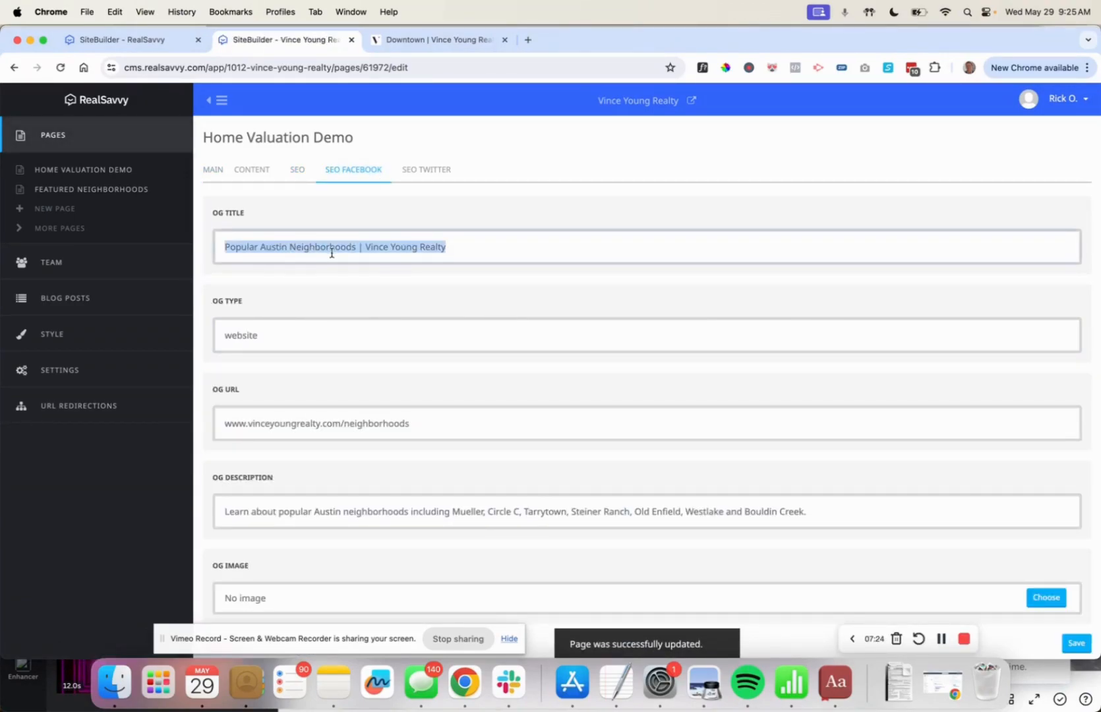
drag(356, 246, 152, 242)
key(super+v)
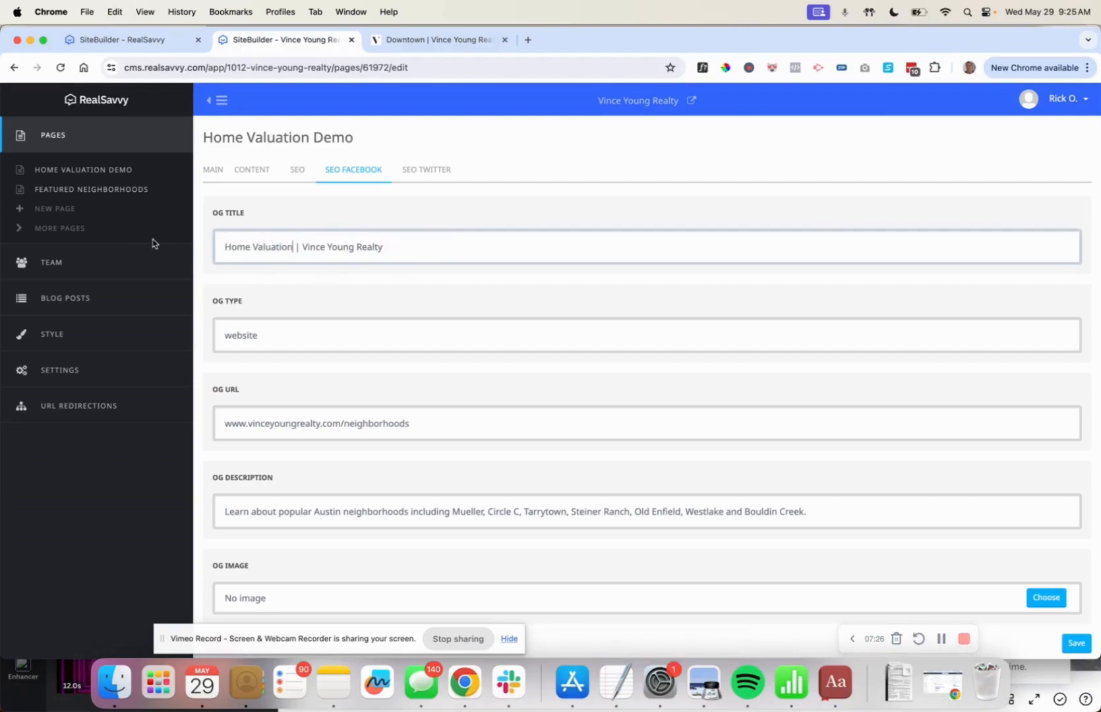
double_click(370, 422)
text(home)
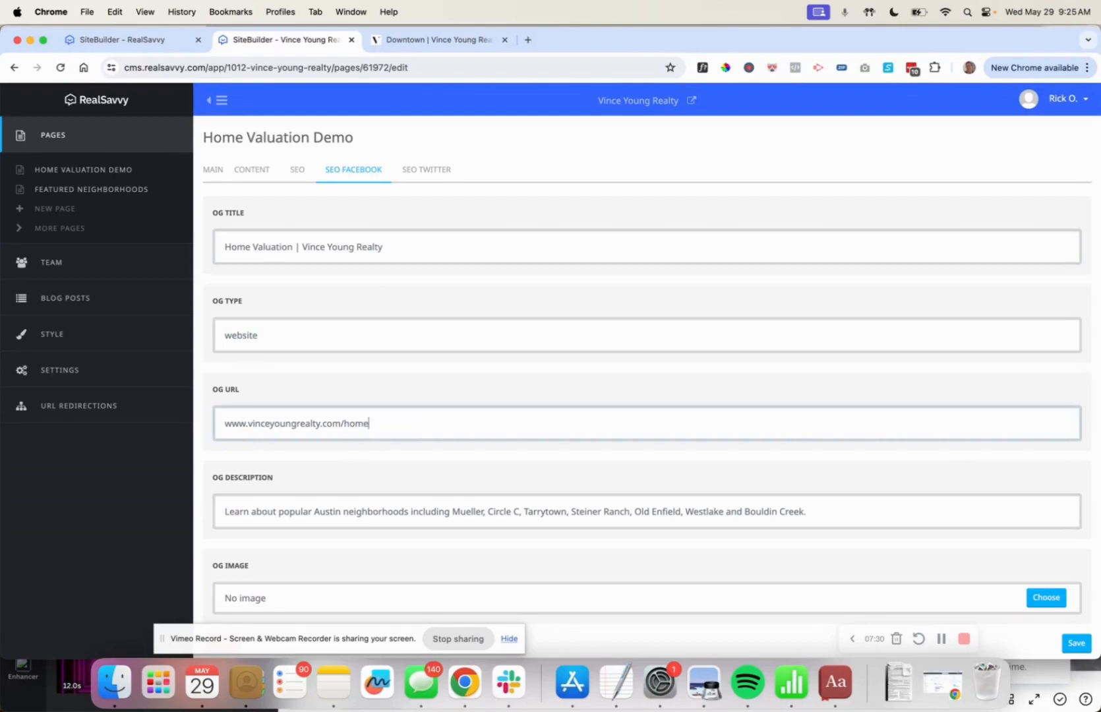
text(-valuation-demo)
Attach ea8c81ce.jpg as the OG image and save the Facebook settings.
scroll(417, 485, down, 1)
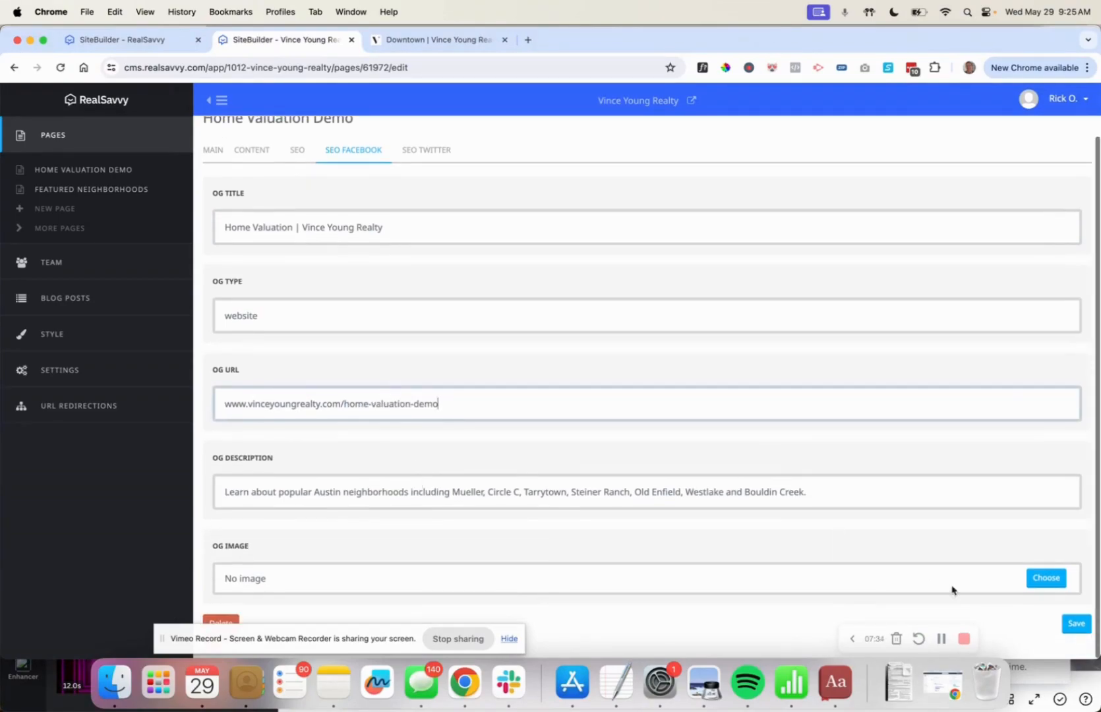
click(1043, 581)
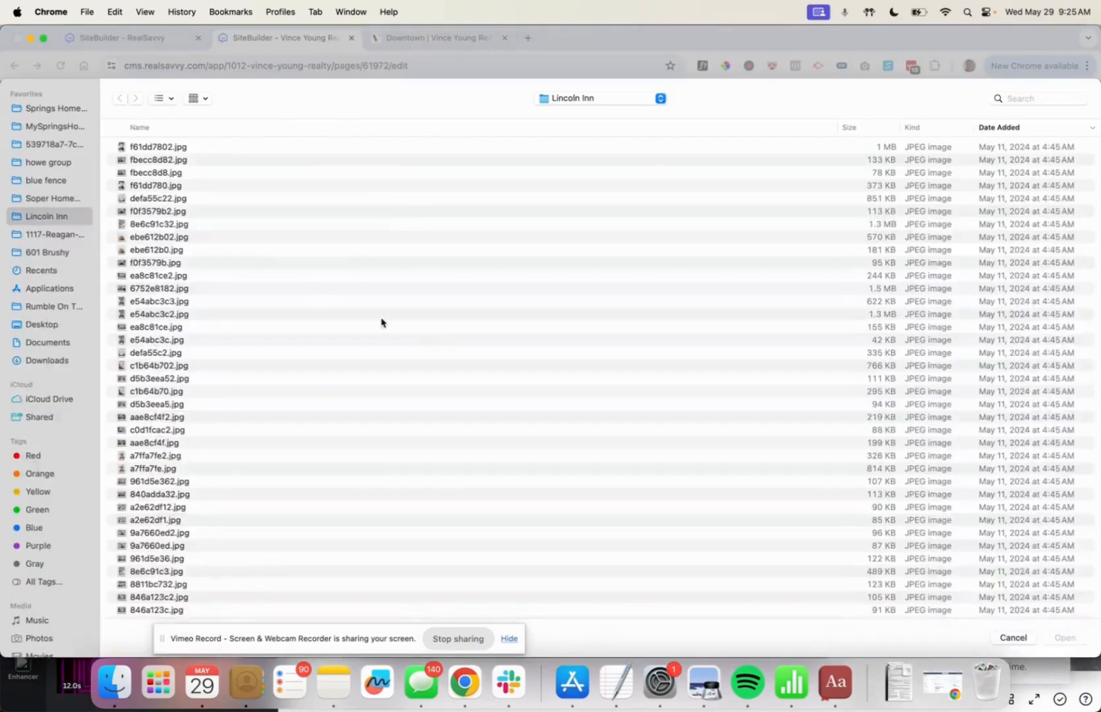
click(146, 321)
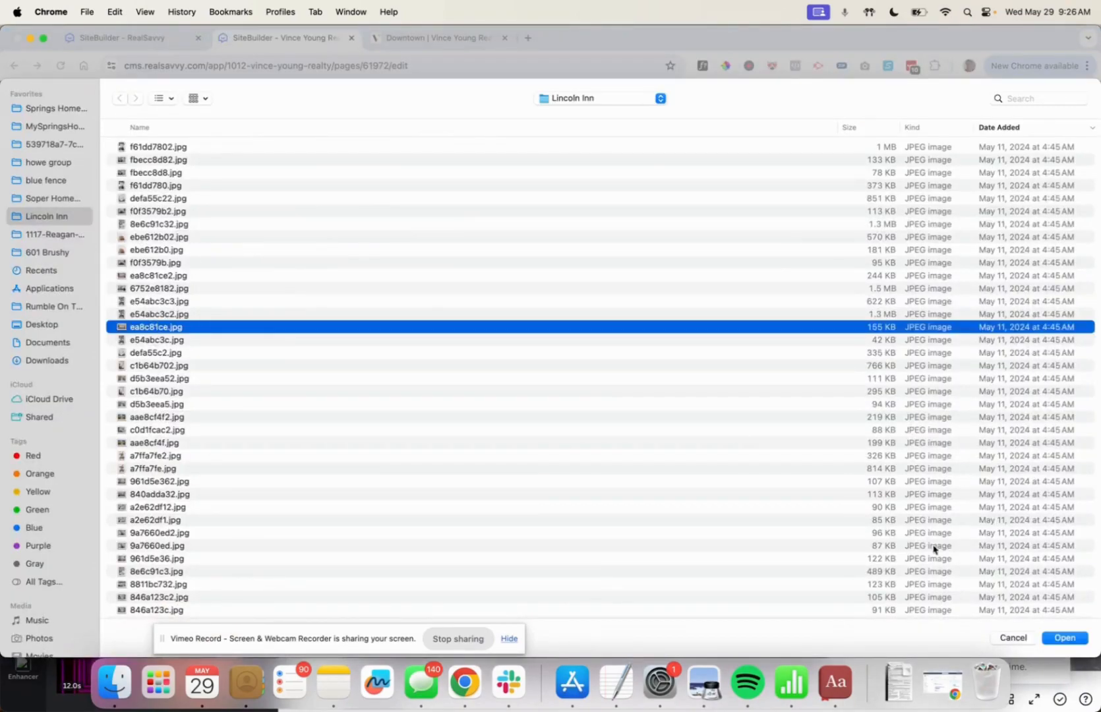
click(1065, 638)
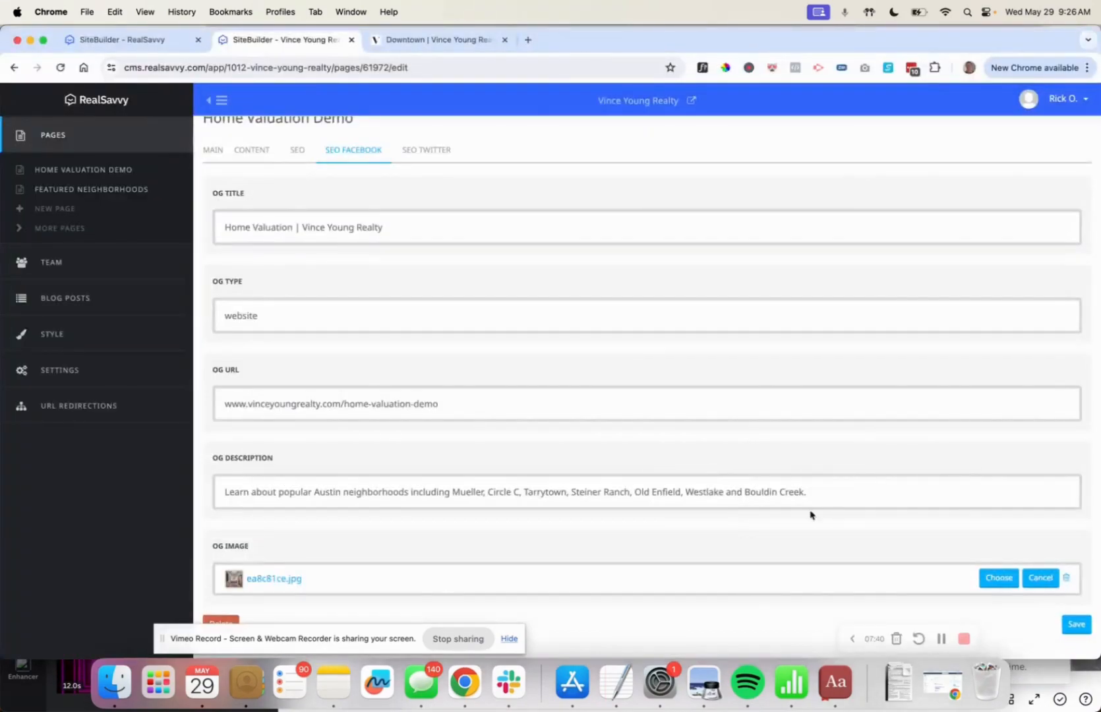
click(1074, 624)
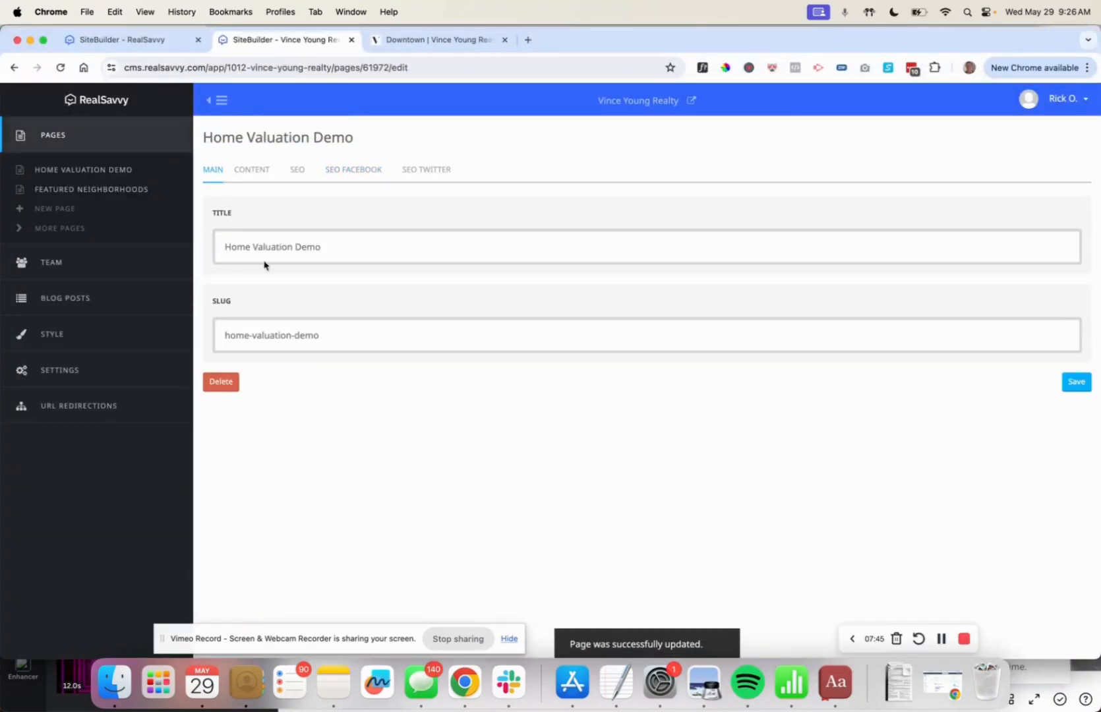
Delete the Search Cover block from the page content.
click(251, 171)
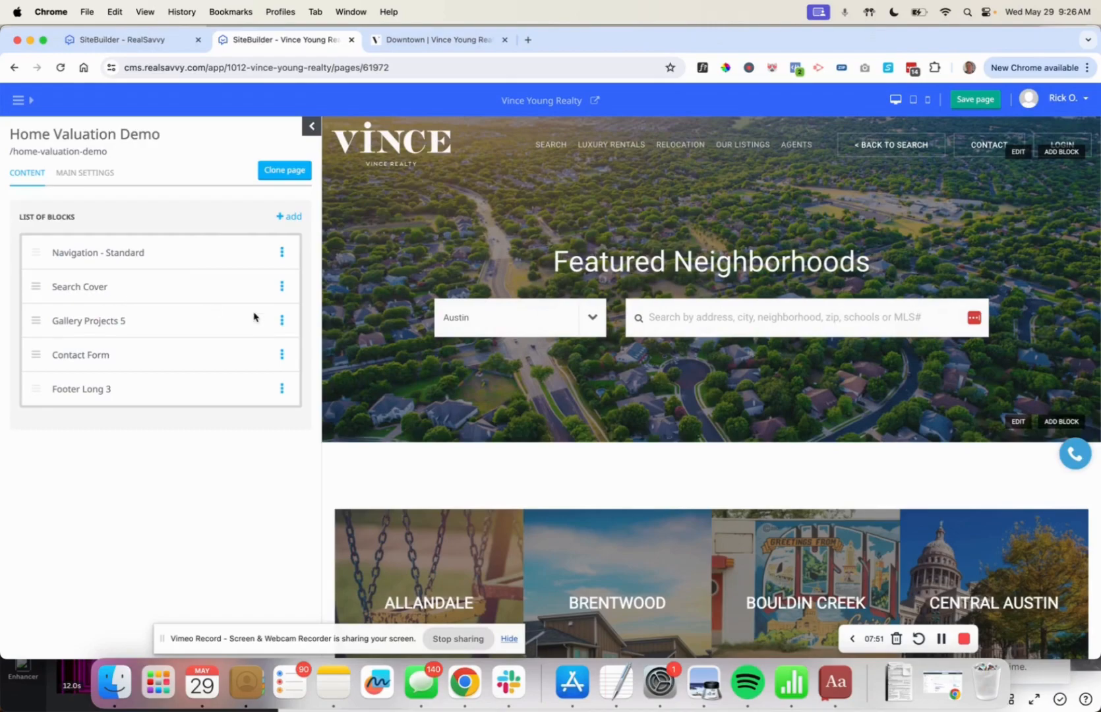
click(281, 288)
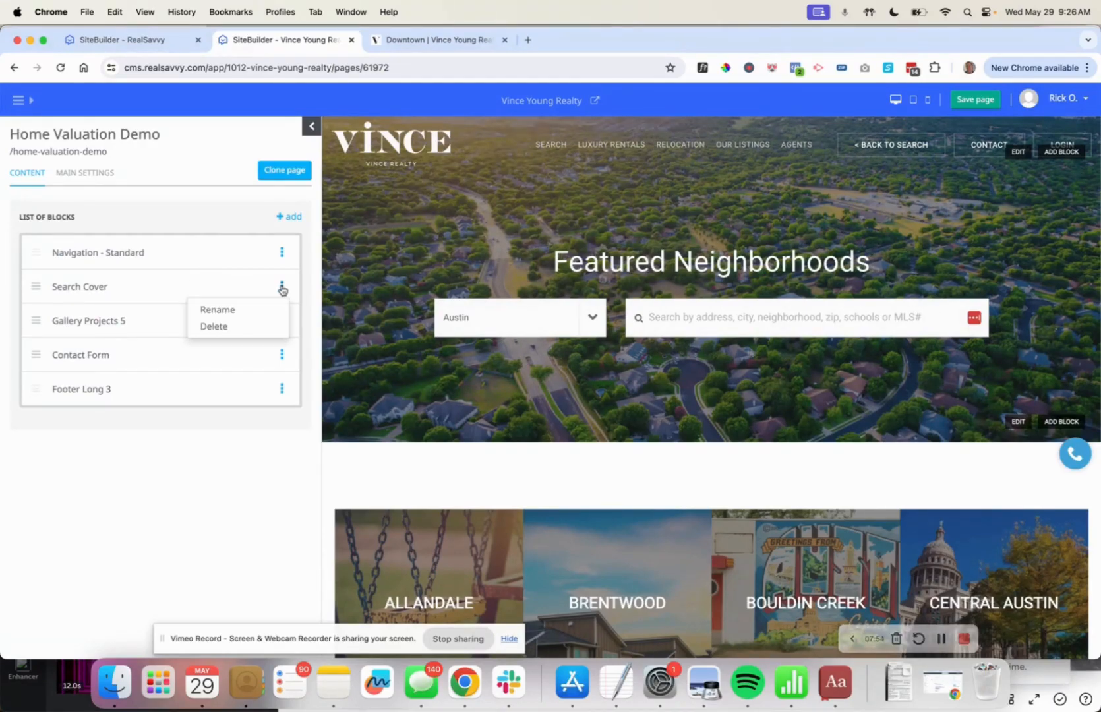
click(267, 327)
click(657, 149)
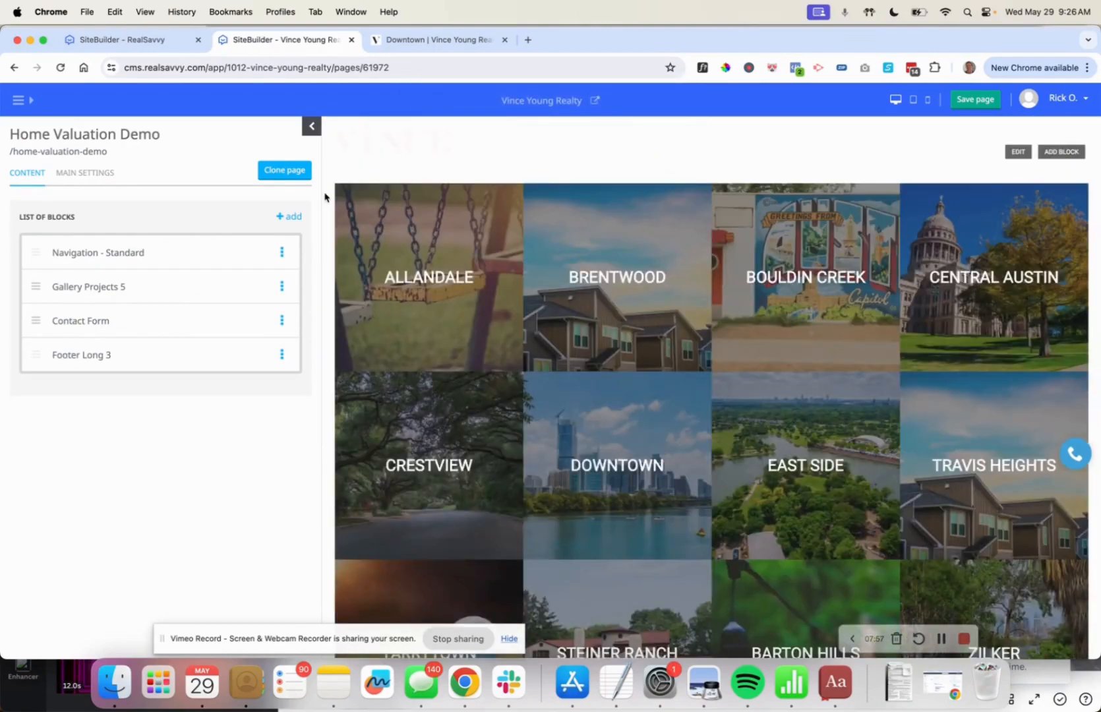
Add a Cover Image with Buttons block to the page.
click(289, 217)
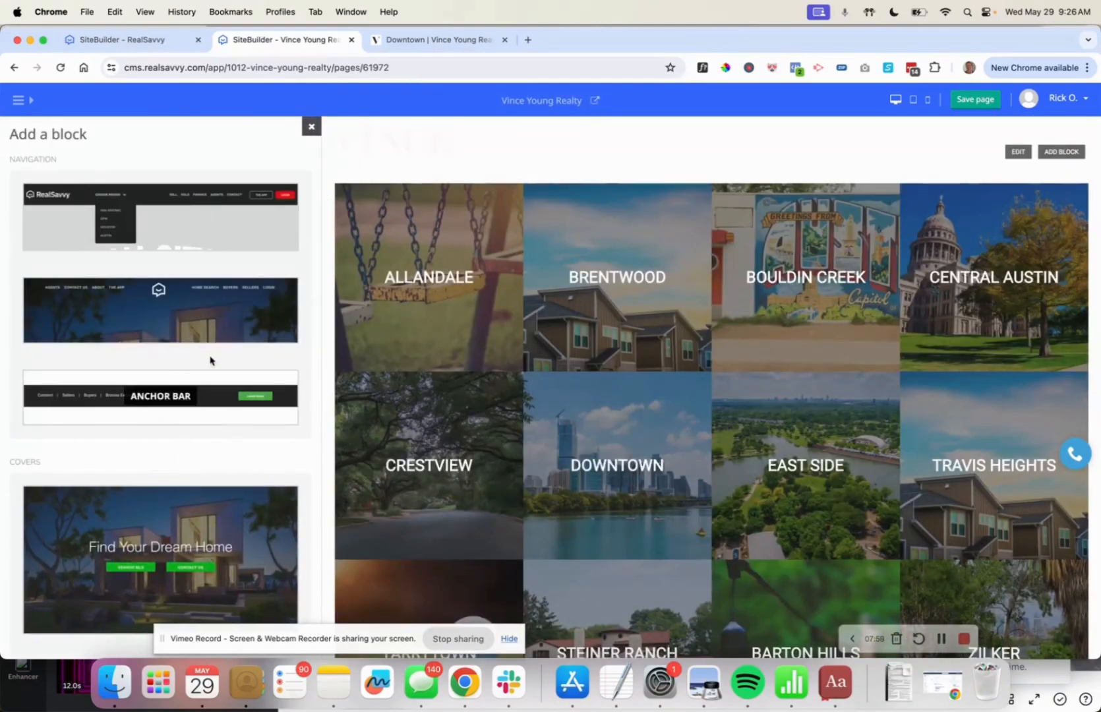
scroll(209, 359, down, 5)
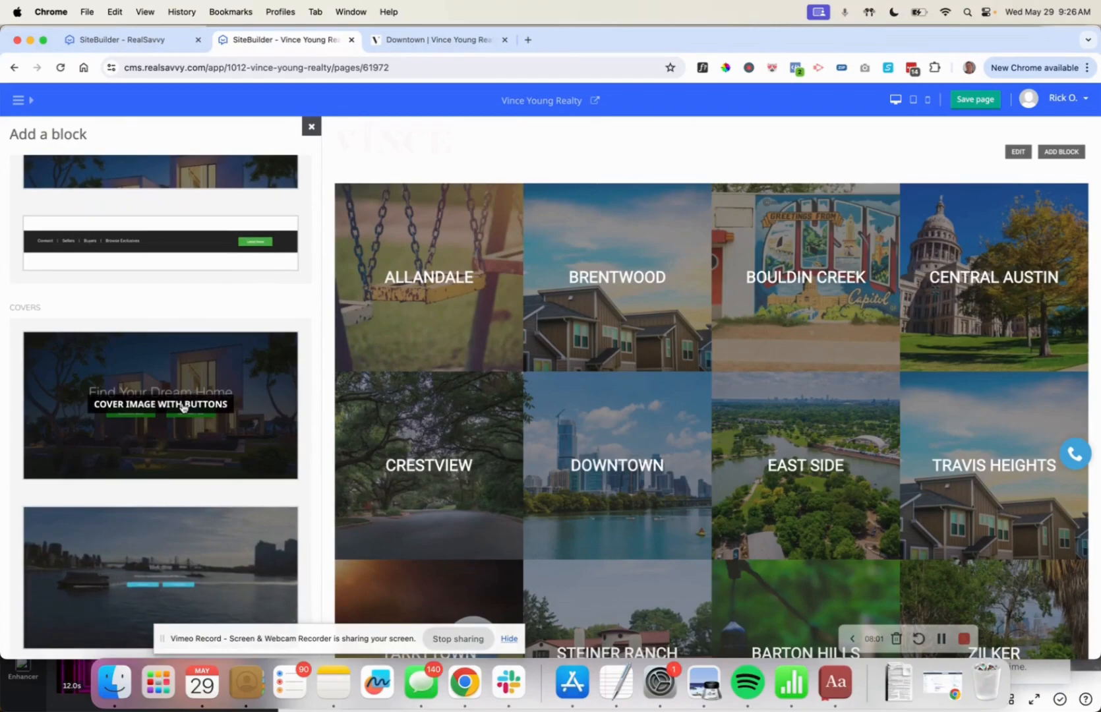
click(184, 403)
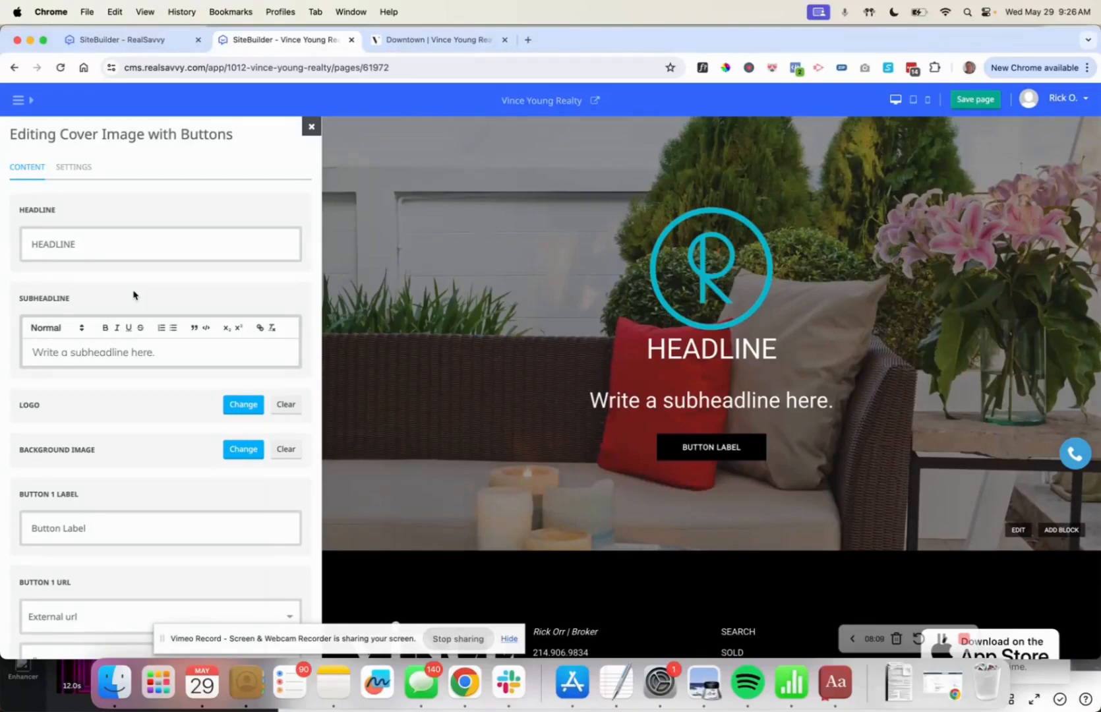
Remove the R logo, set the headline to 'Free Home Valuation' and clear the subheadline.
click(290, 408)
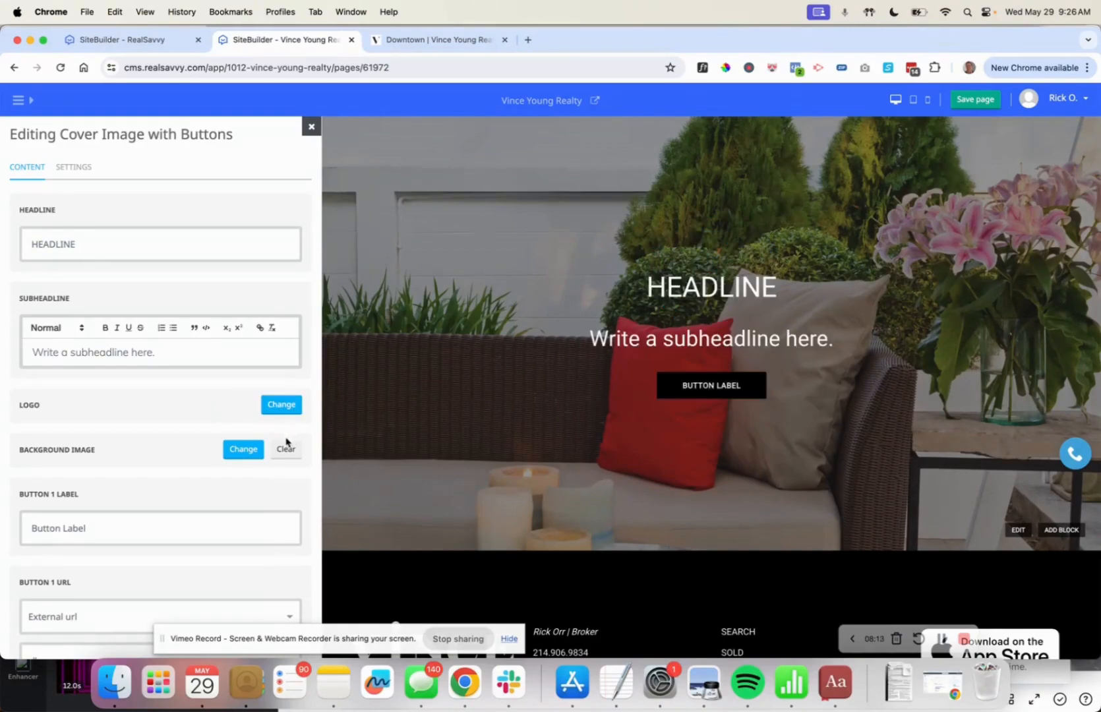
double_click(61, 246)
text(Home va)
key(BackSpace)
key(BackSpace)
key(BackSpace)
key(BackSpace)
key(BackSpace)
key(BackSpace)
key(BackSpace)
text(F)
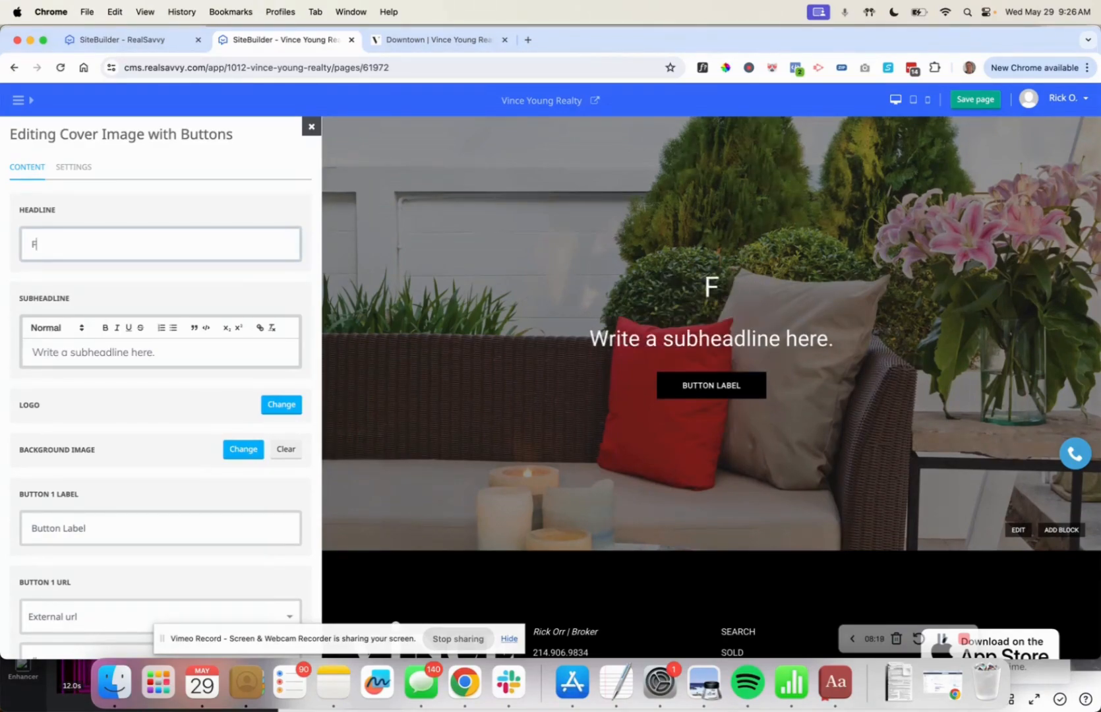
text(ree Home Valuation)
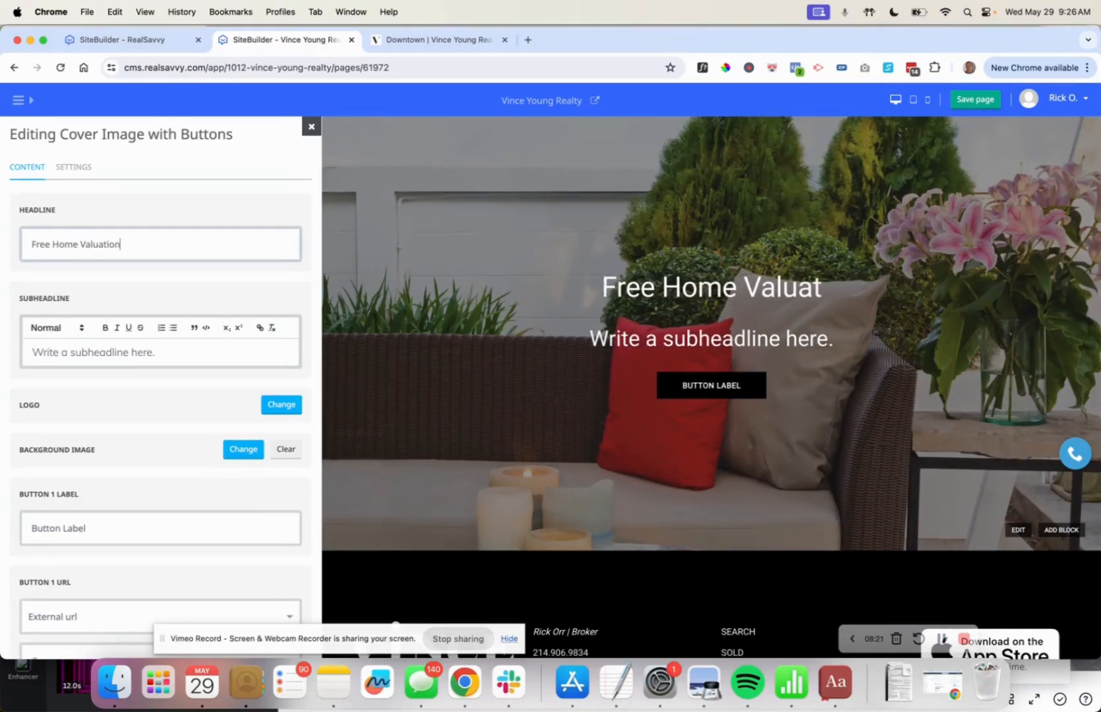
triple_click(91, 354)
key(BackSpace)
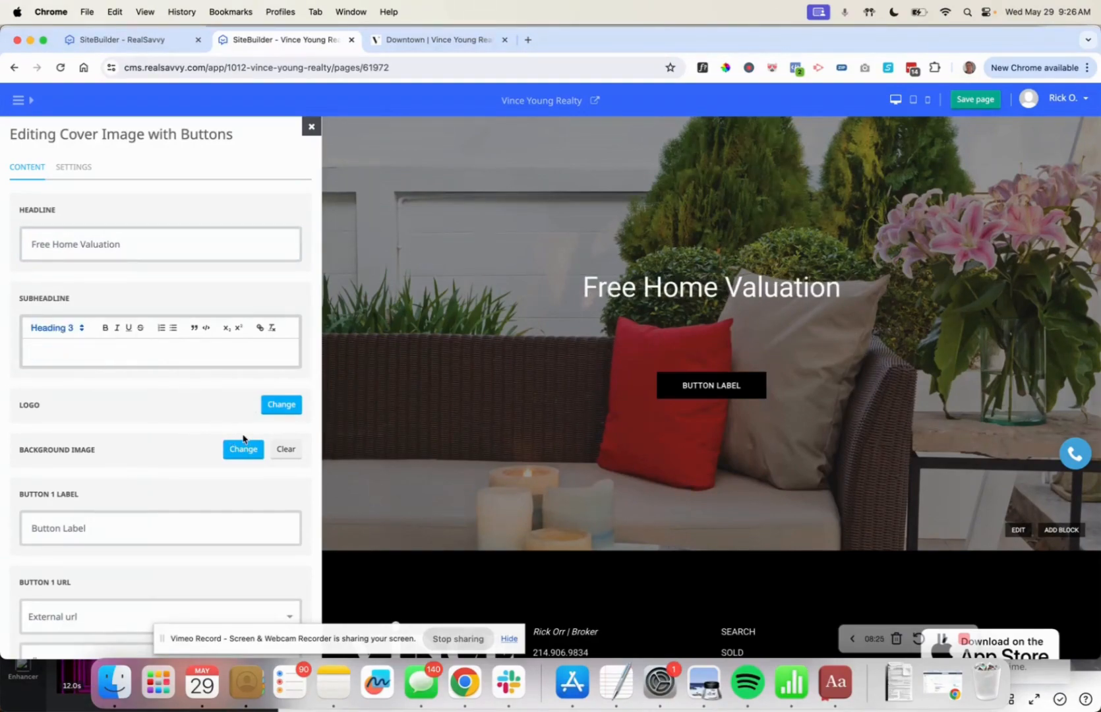
Pick the r-architecture modern house photo from the Images library as the cover background.
click(243, 449)
scroll(184, 399, down, 2)
scroll(184, 395, down, 5)
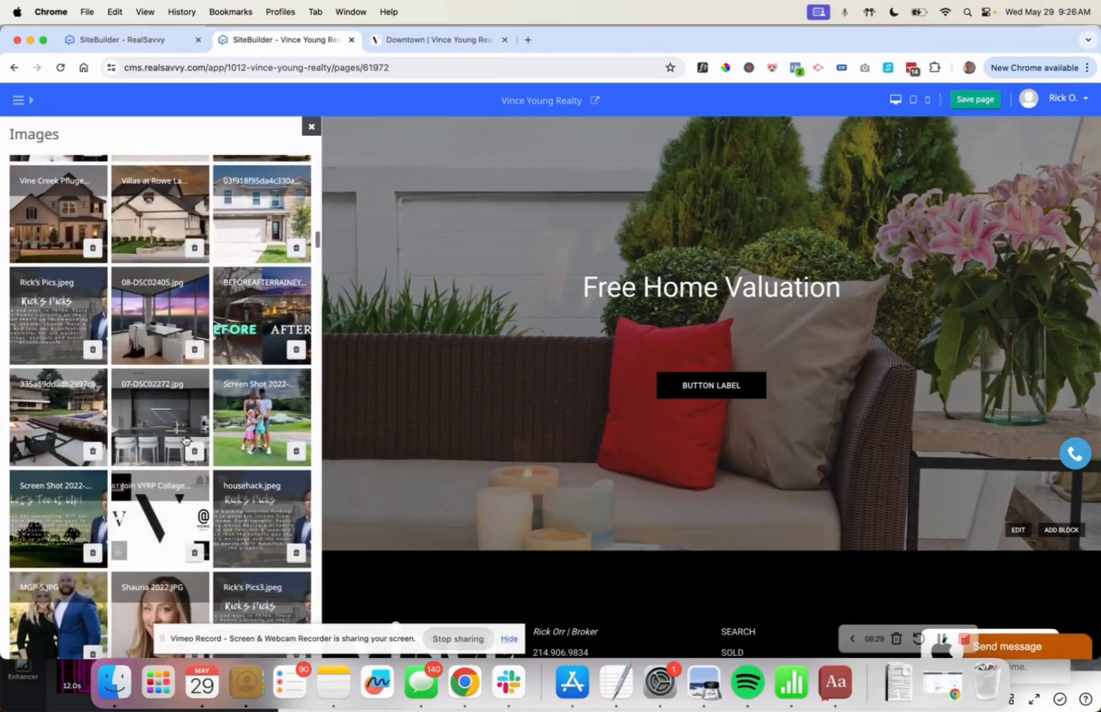
scroll(184, 439, down, 8)
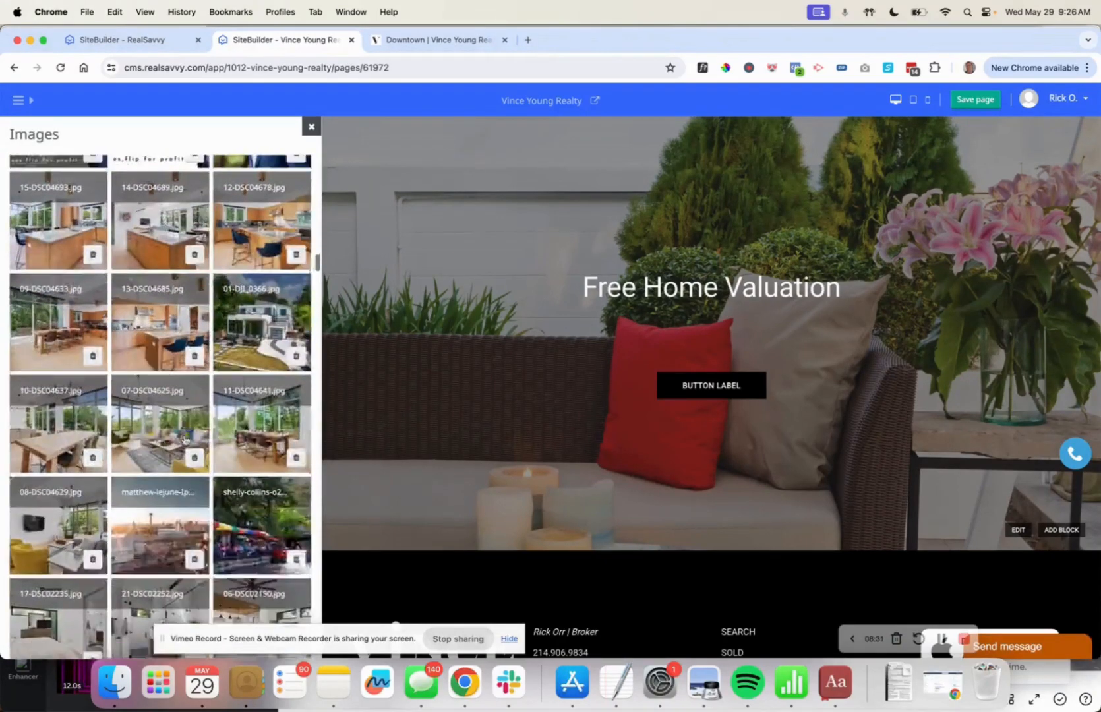
scroll(184, 440, down, 6)
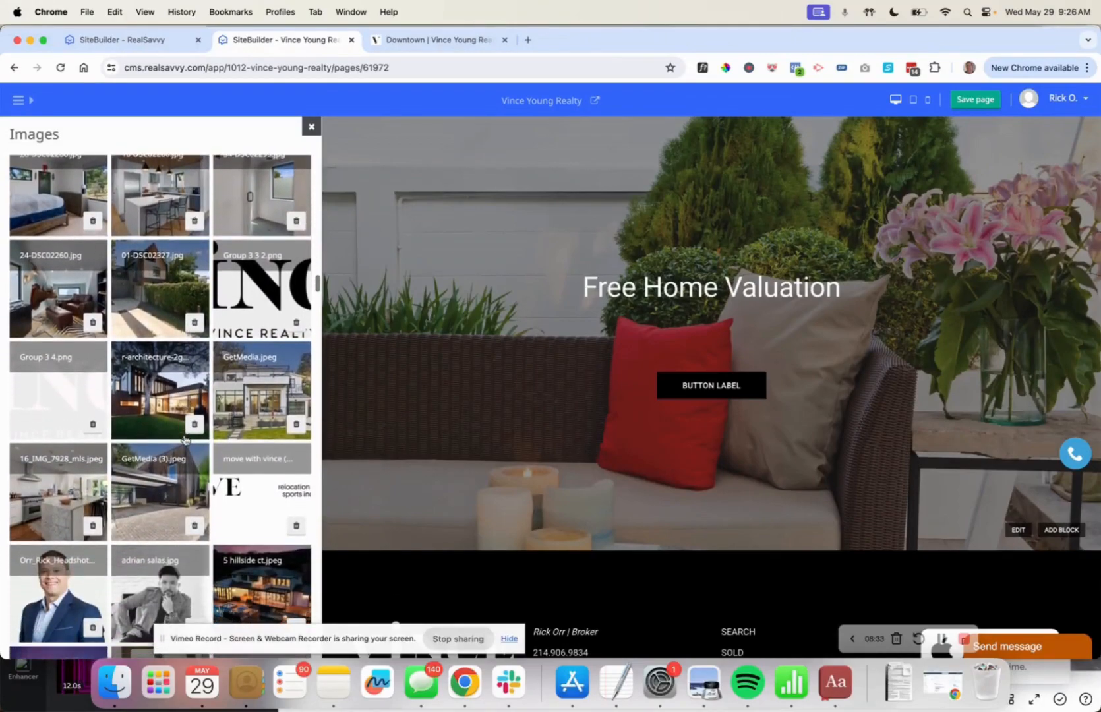
click(170, 362)
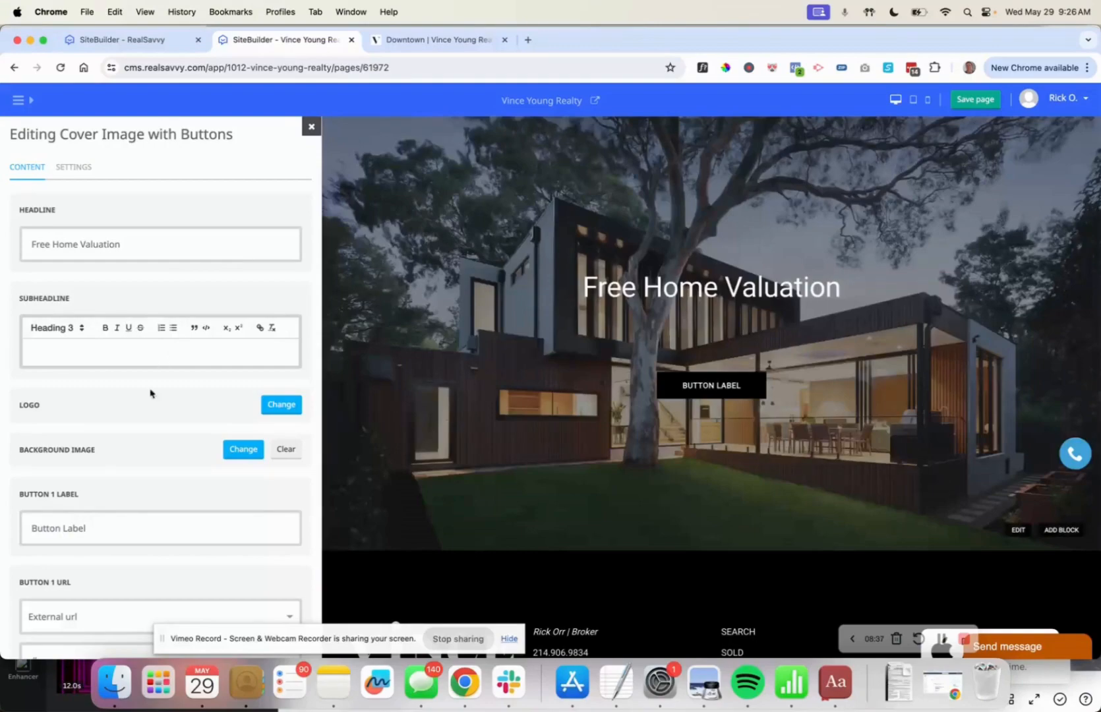
Replace the cover's first button label 'Button Label' with 'Enter your address'.
scroll(140, 410, down, 5)
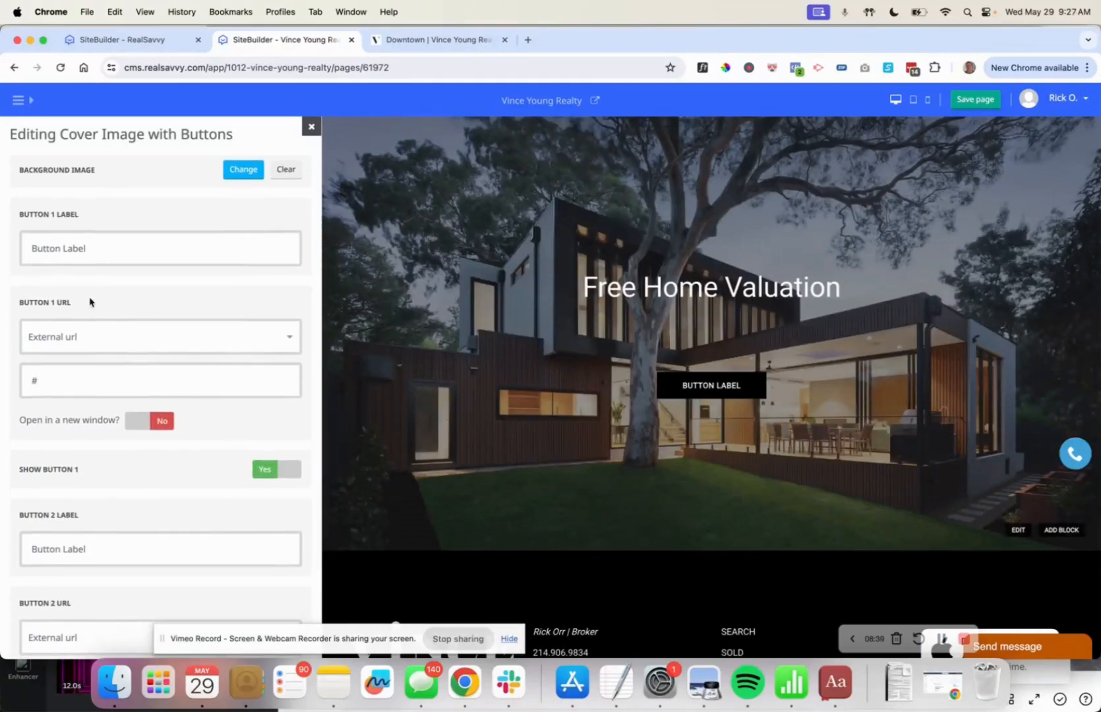
triple_click(56, 256)
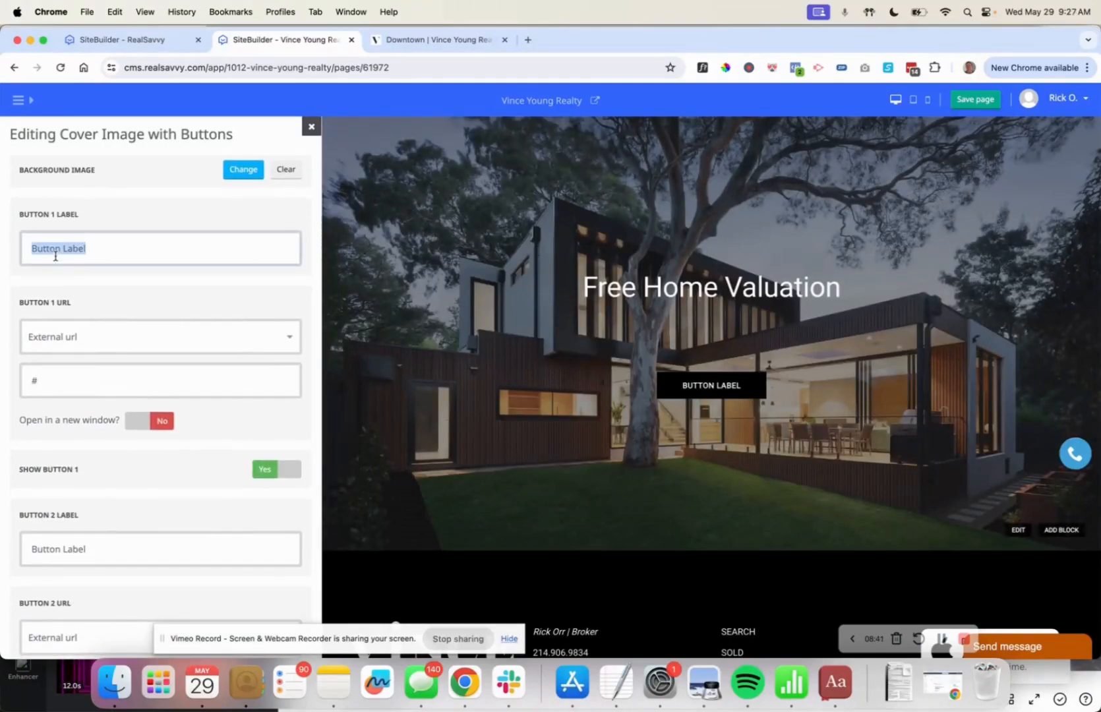
text(What's my E)
key(BackSpace)
key(BackSpace)
key(BackSpace)
key(BackSpace)
key(BackSpace)
key(BackSpace)
key(BackSpace)
key(BackSpace)
key(BackSpace)
key(BackSpace)
key(BackSpace)
text(Enter y)
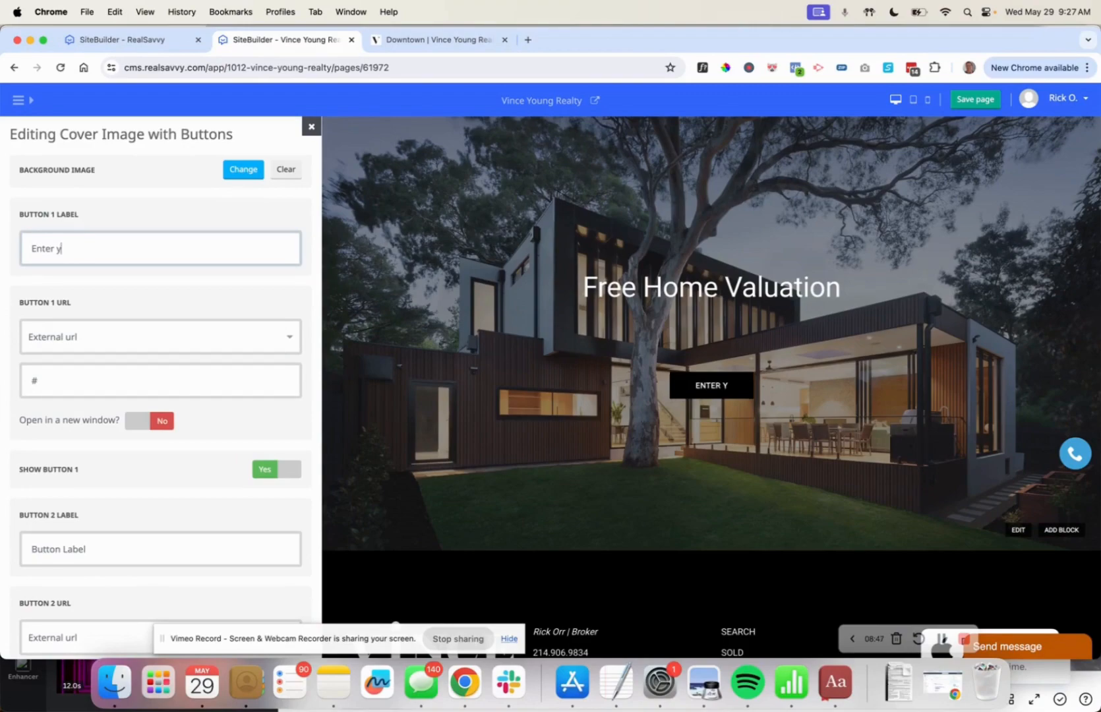
text(our address)
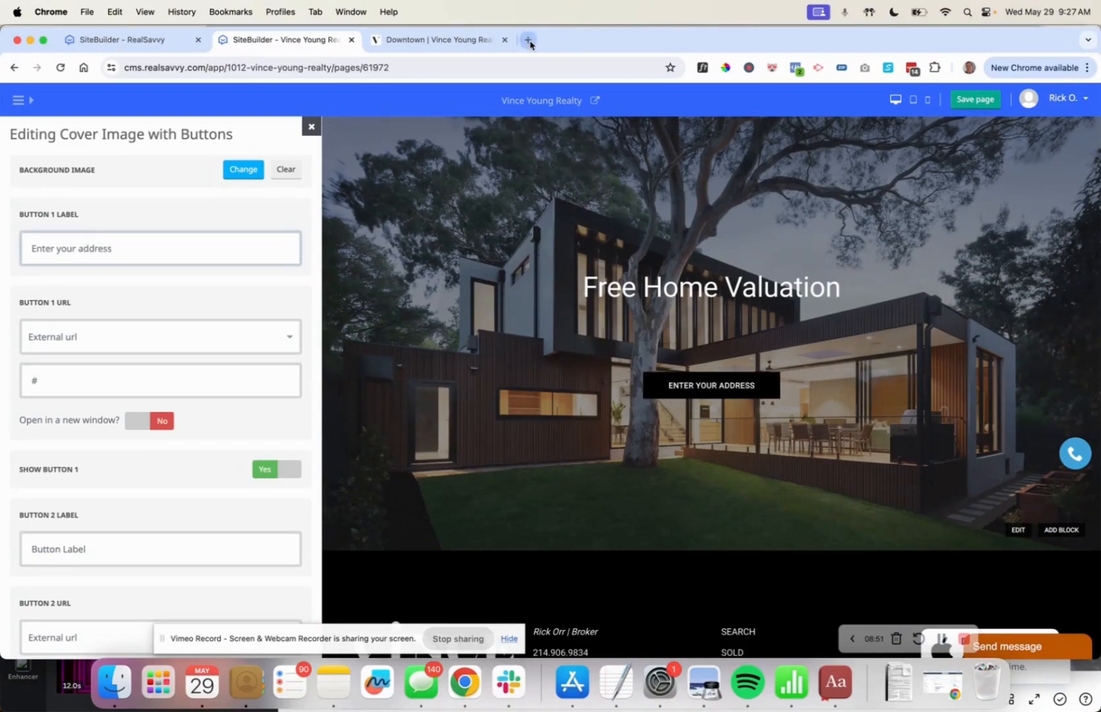
click(528, 39)
Load hifello.com in a new tab, select its address, and return to the SiteBuilder tab.
text(fell)
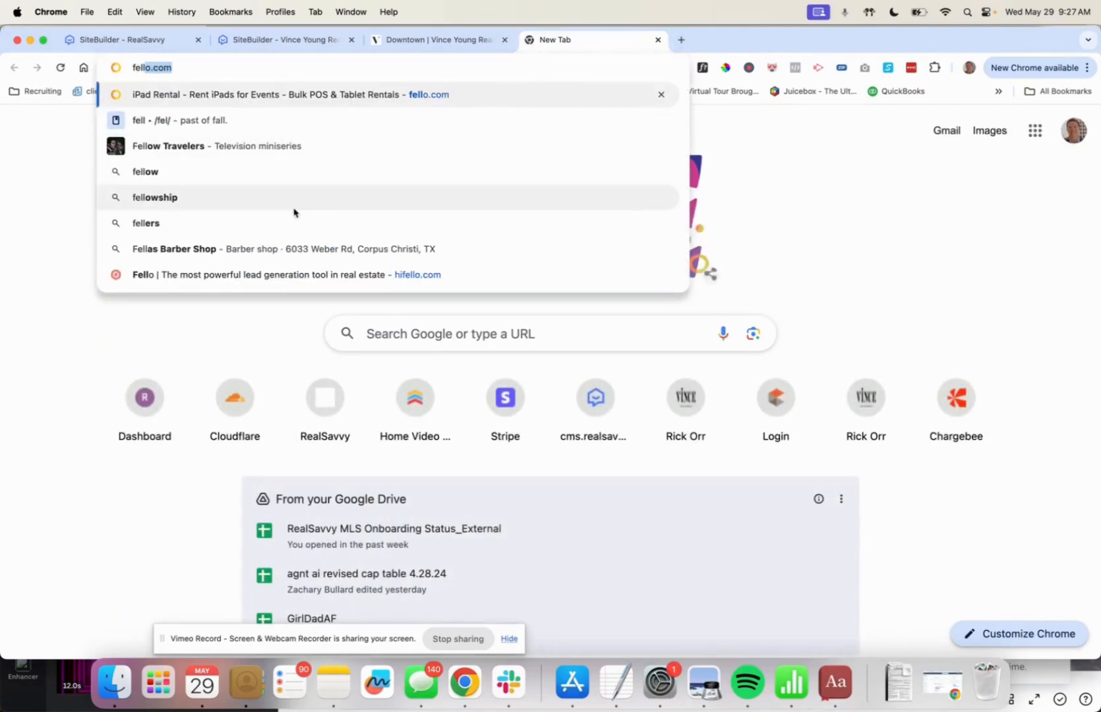
click(312, 277)
click(170, 64)
key(super+c)
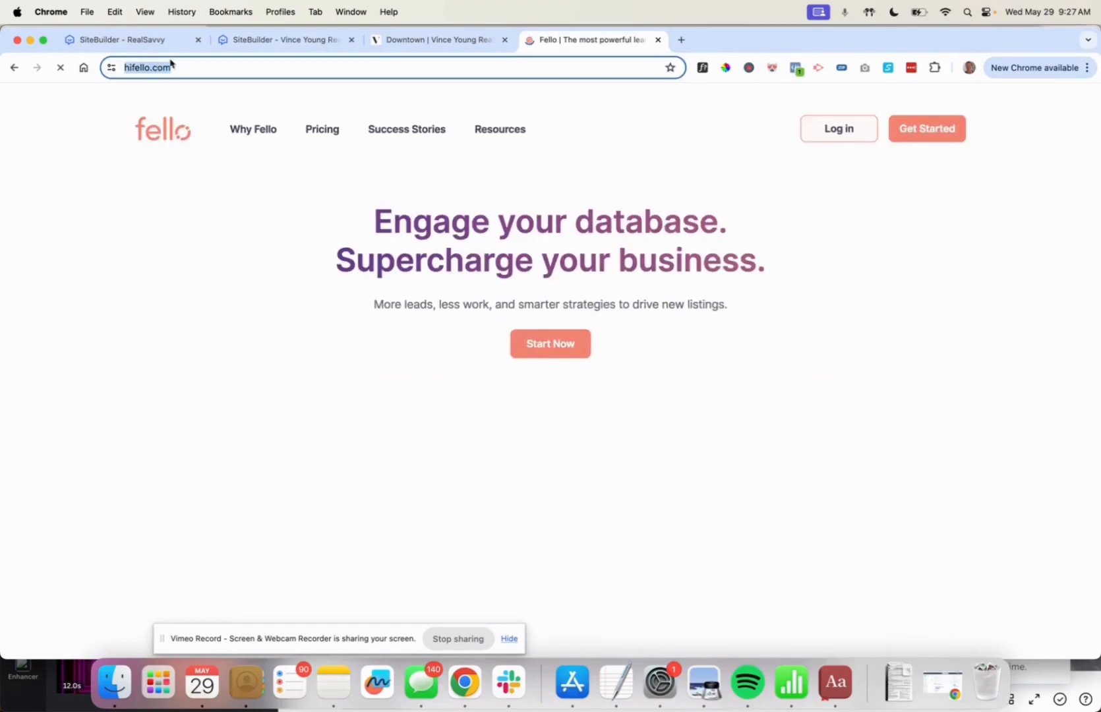
click(280, 41)
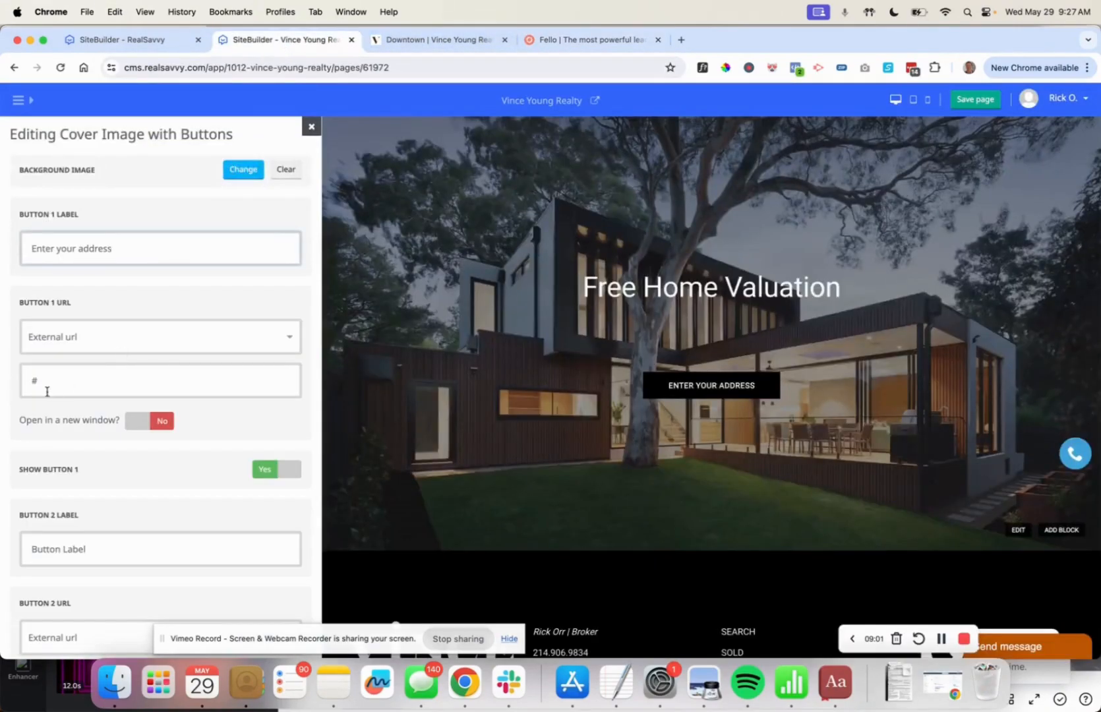
key(BackSpace)
key(super+v)
click(152, 428)
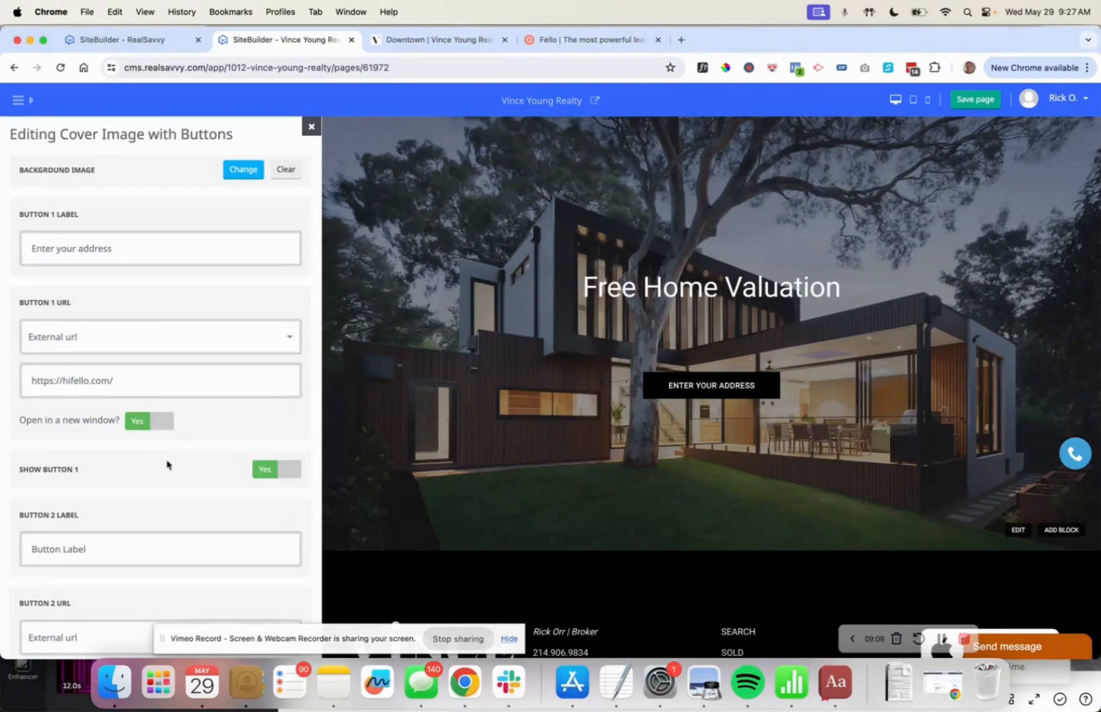
Move the Cover Image with Buttons block directly under Navigation.
scroll(167, 462, down, 5)
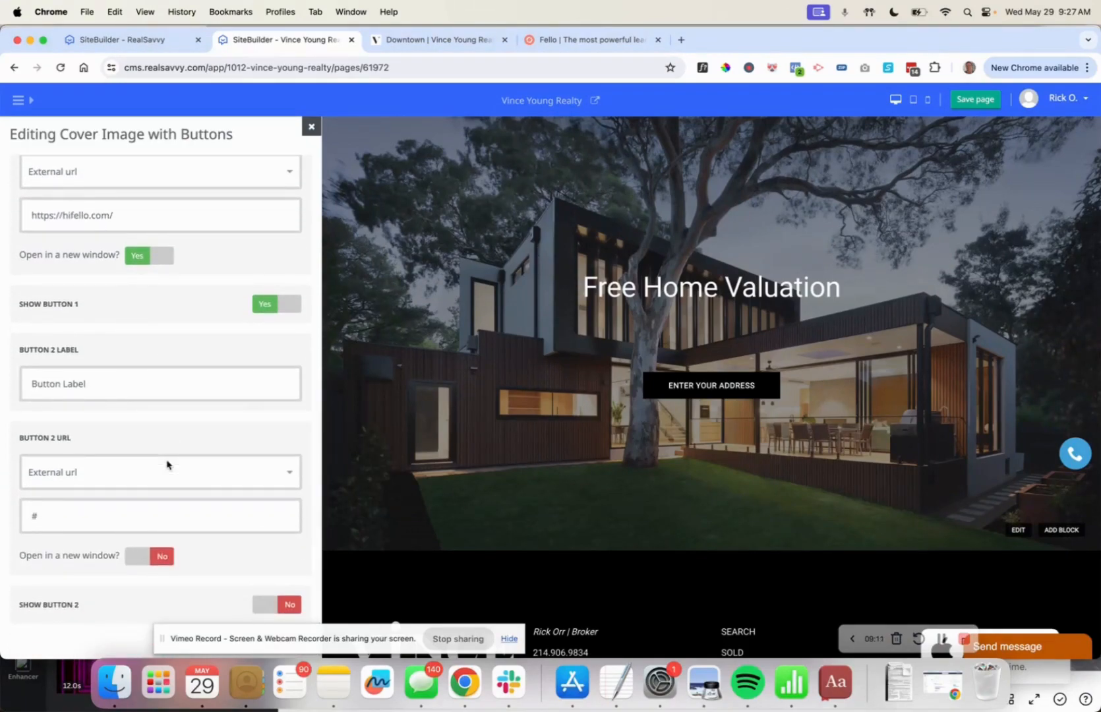
click(311, 127)
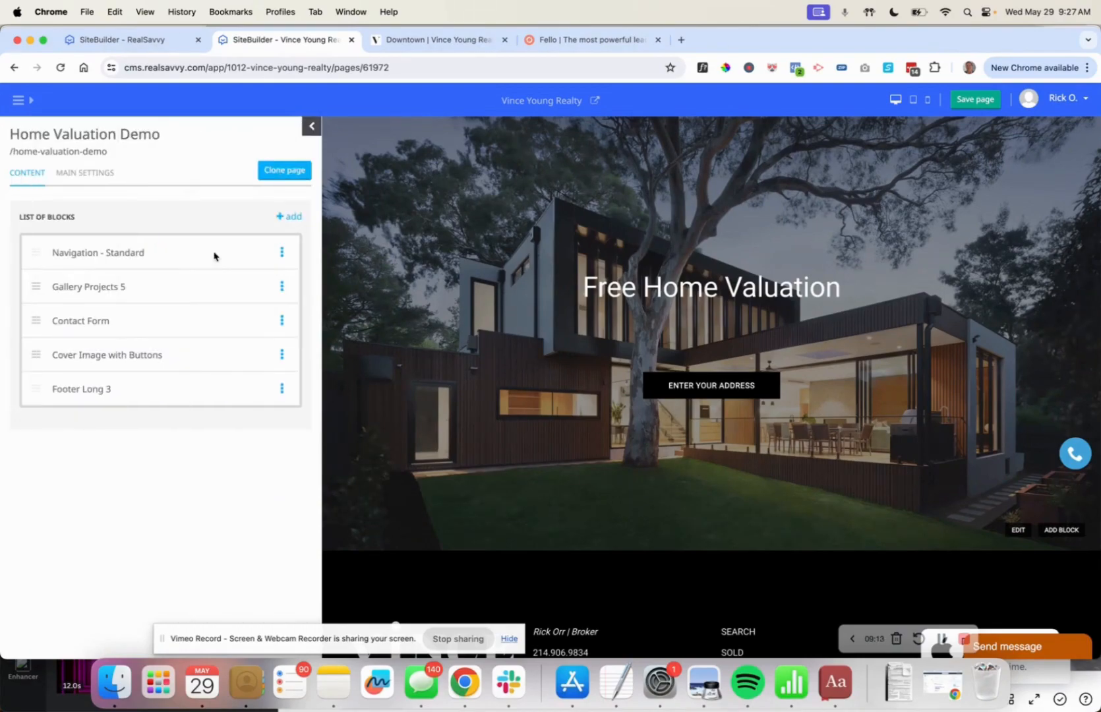
drag(36, 355, 38, 297)
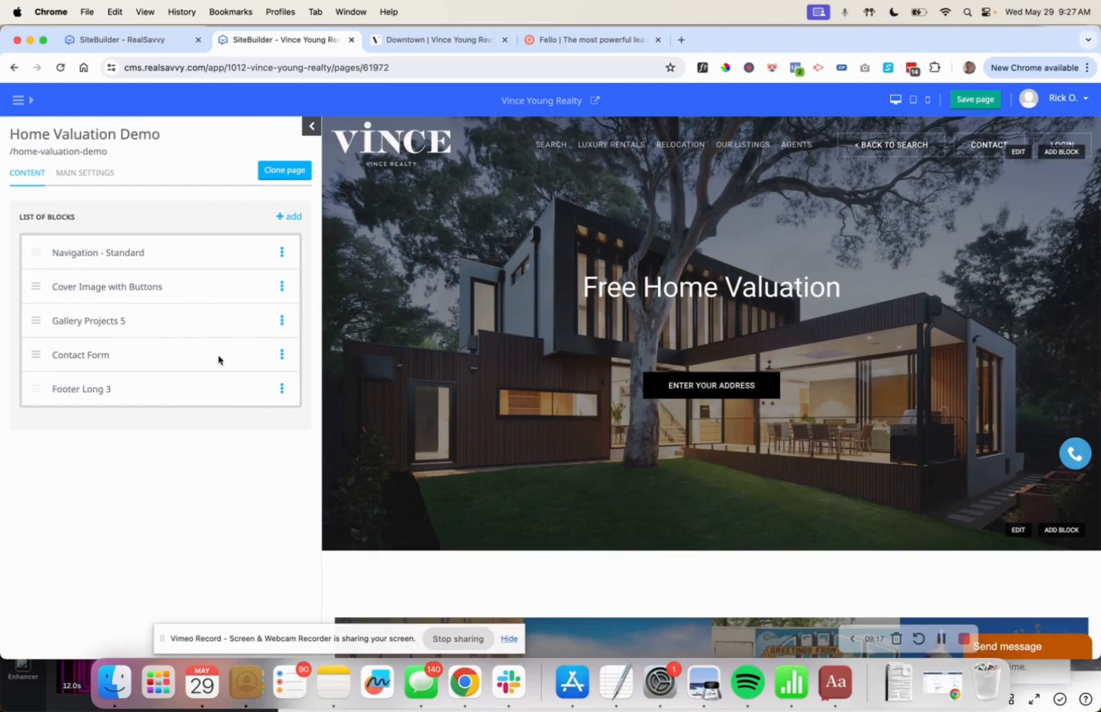
Delete the Gallery Projects 5 block and start editing the Contact Form block.
scroll(410, 365, down, 3)
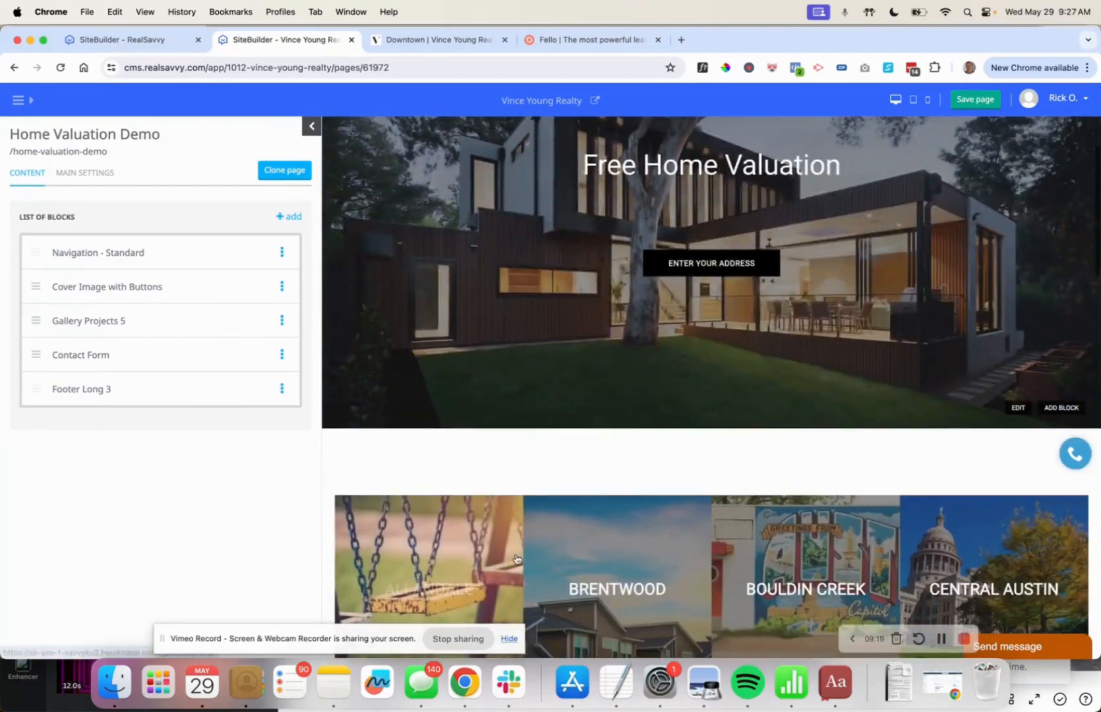
click(281, 321)
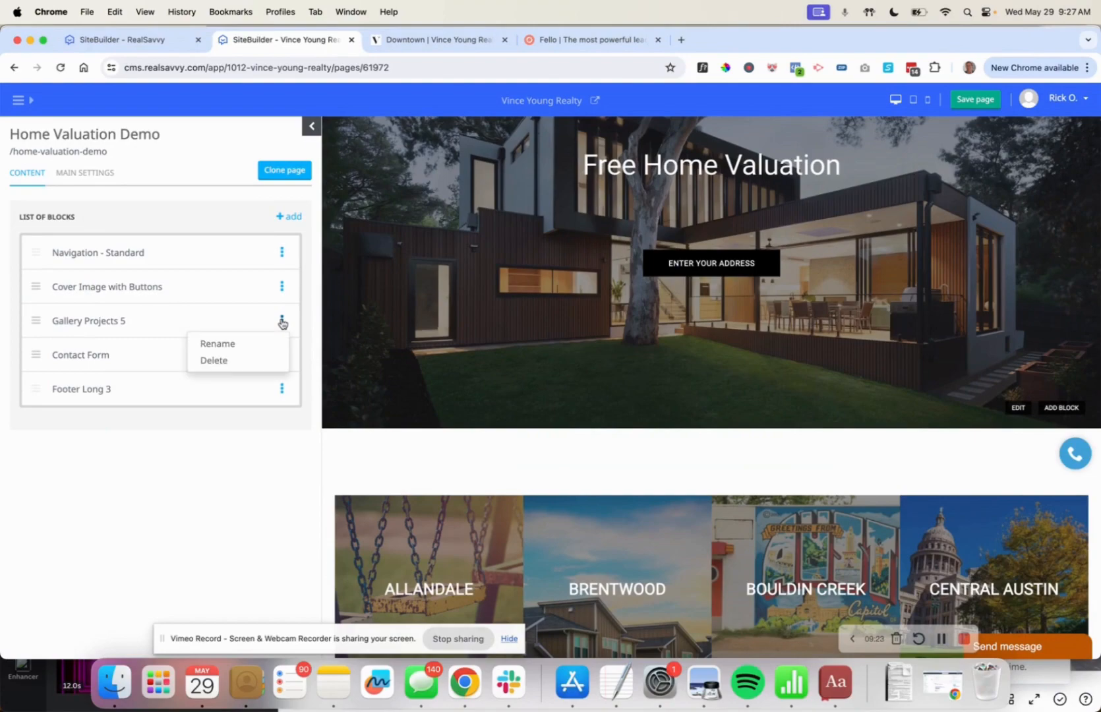
click(234, 361)
click(656, 150)
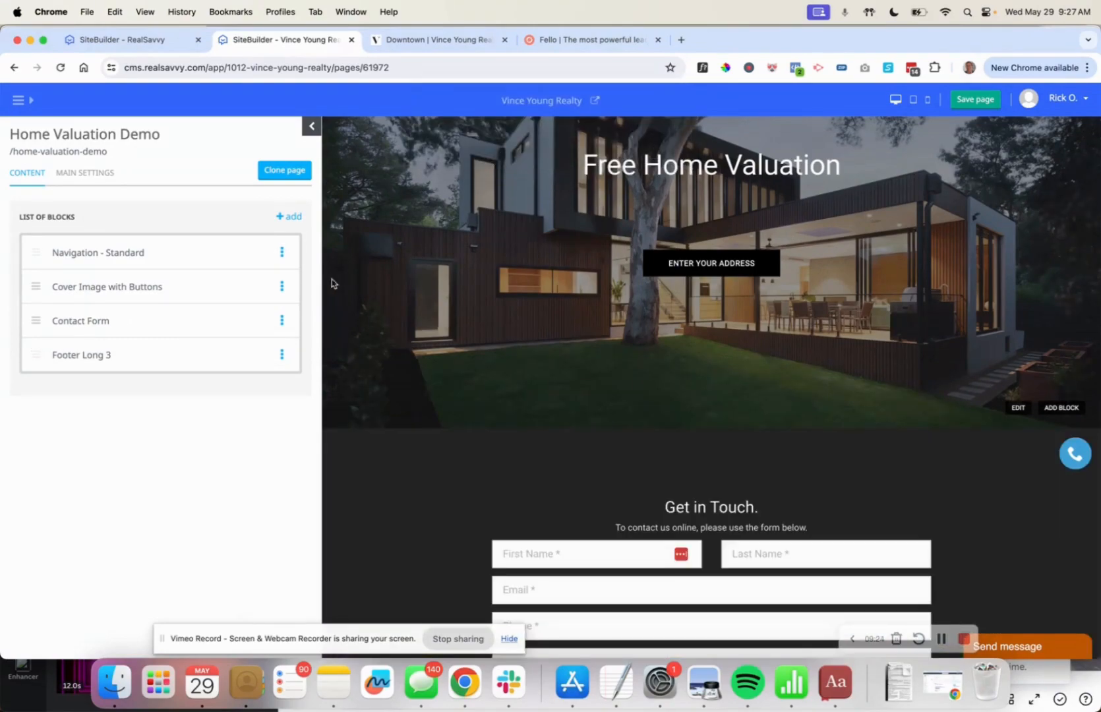
click(73, 328)
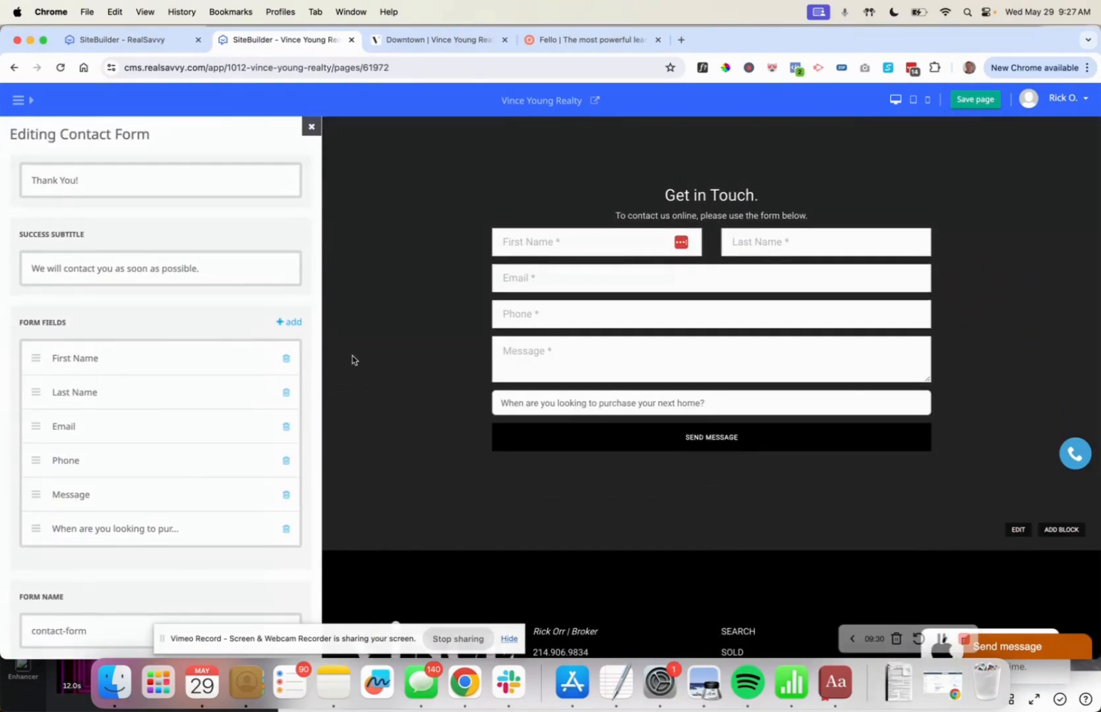
Title the form 'Get your free home valuation!' with details 'Please provide the details of the home you wish to sell below.'.
triple_click(57, 178)
scroll(147, 307, up, 7)
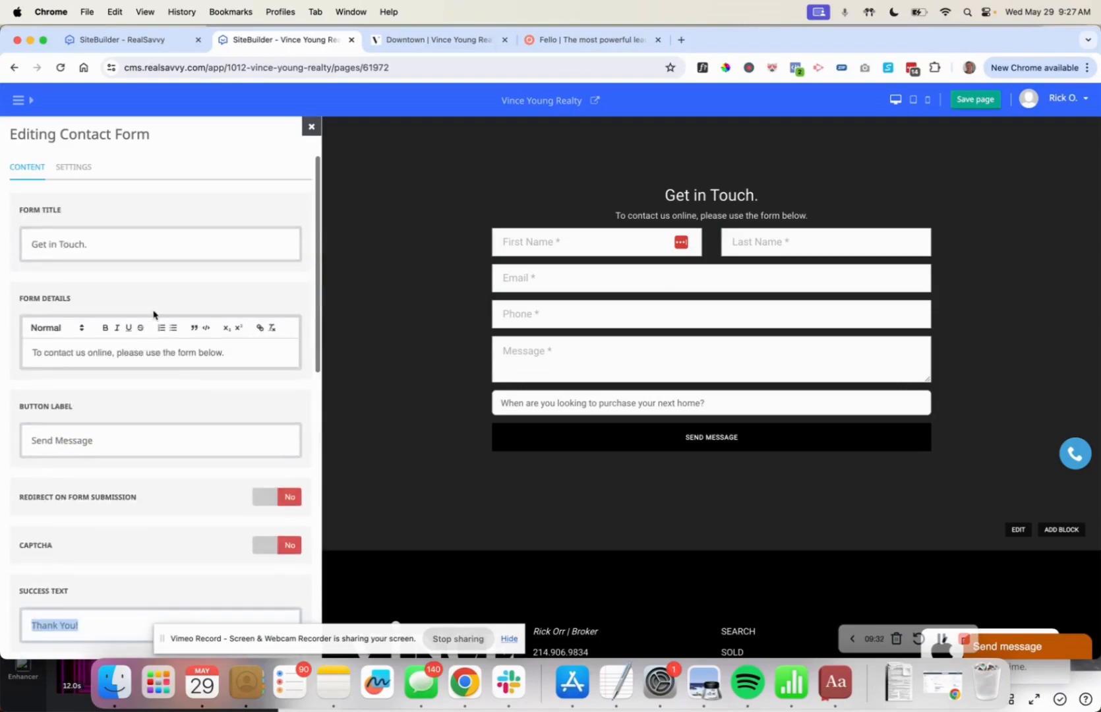
triple_click(63, 242)
text(G)
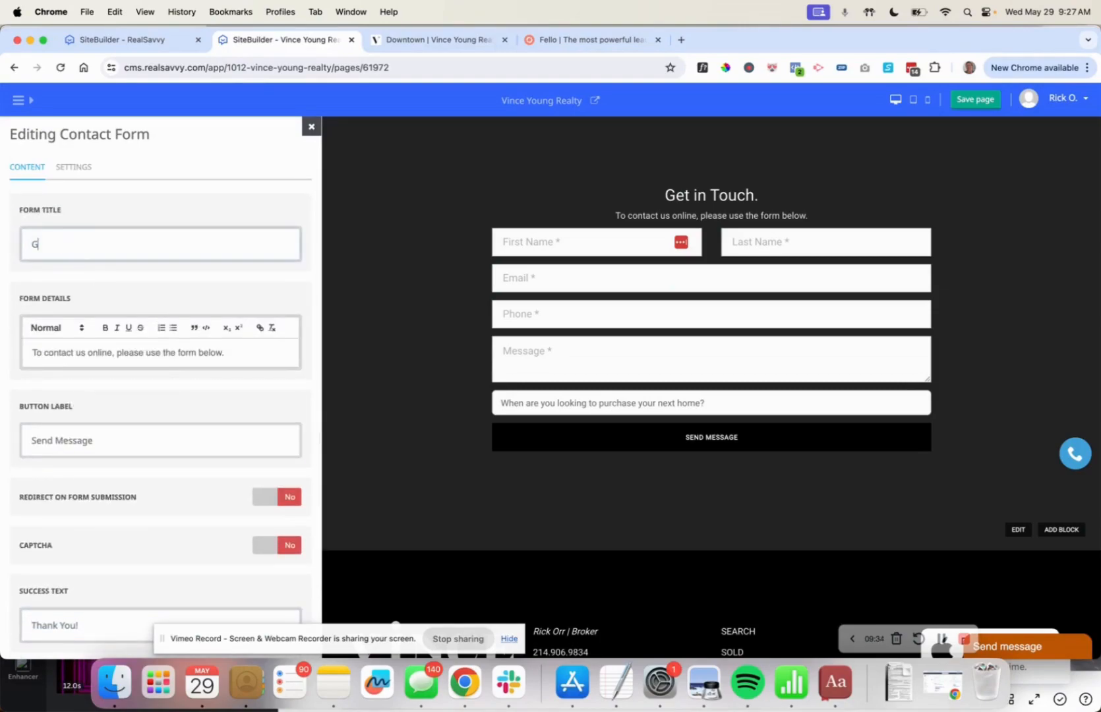
text(et your free h)
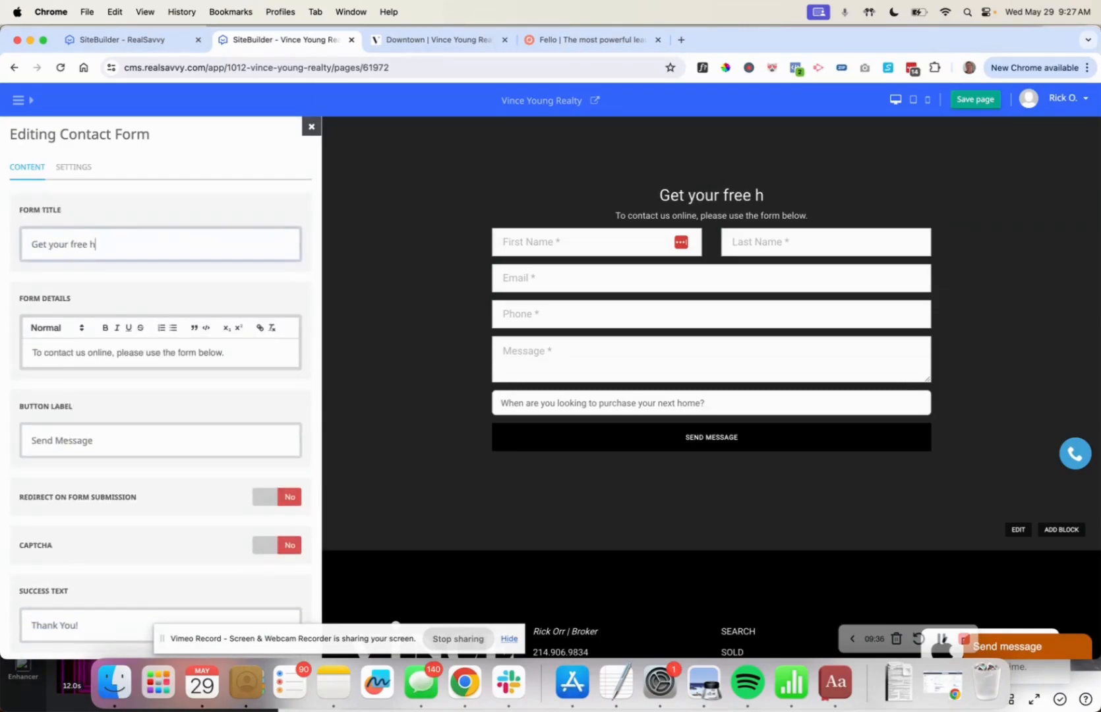
text(ome valuation!)
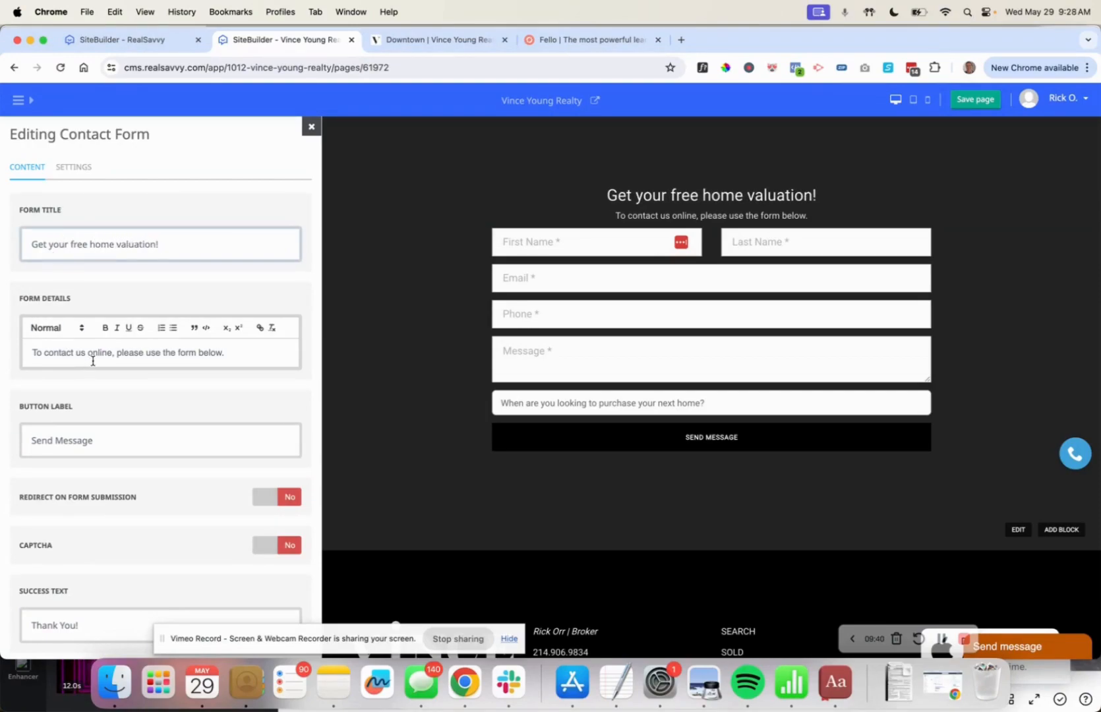
triple_click(93, 356)
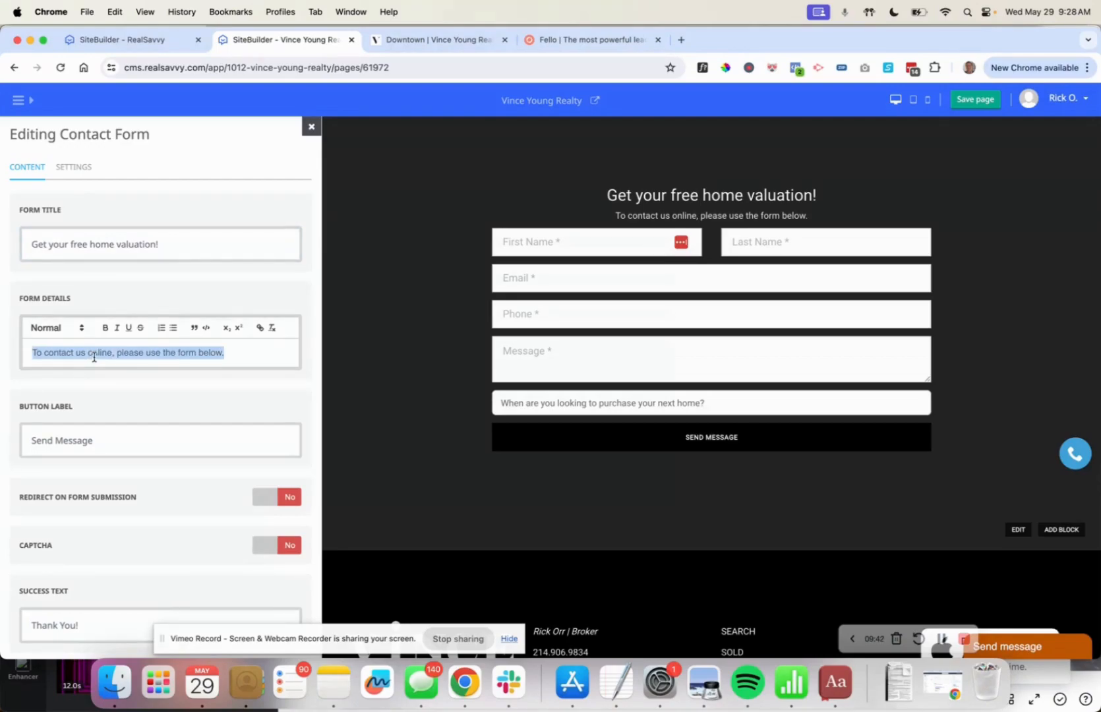
text(Please p)
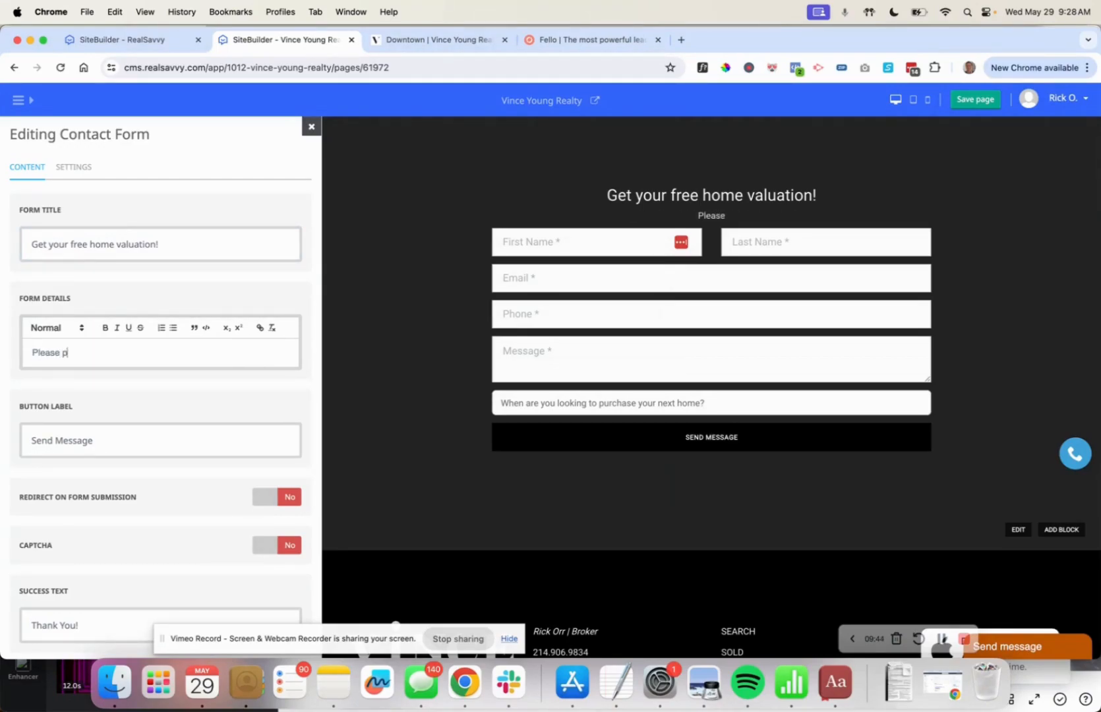
text(rovide the details of)
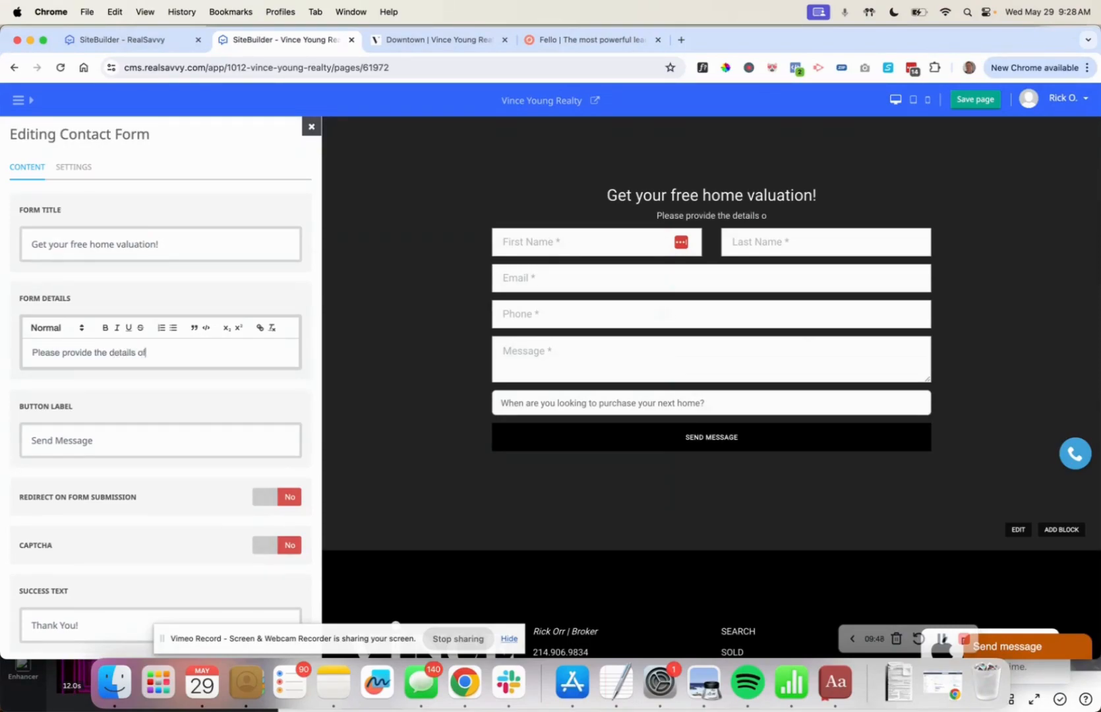
text( the home you wish)
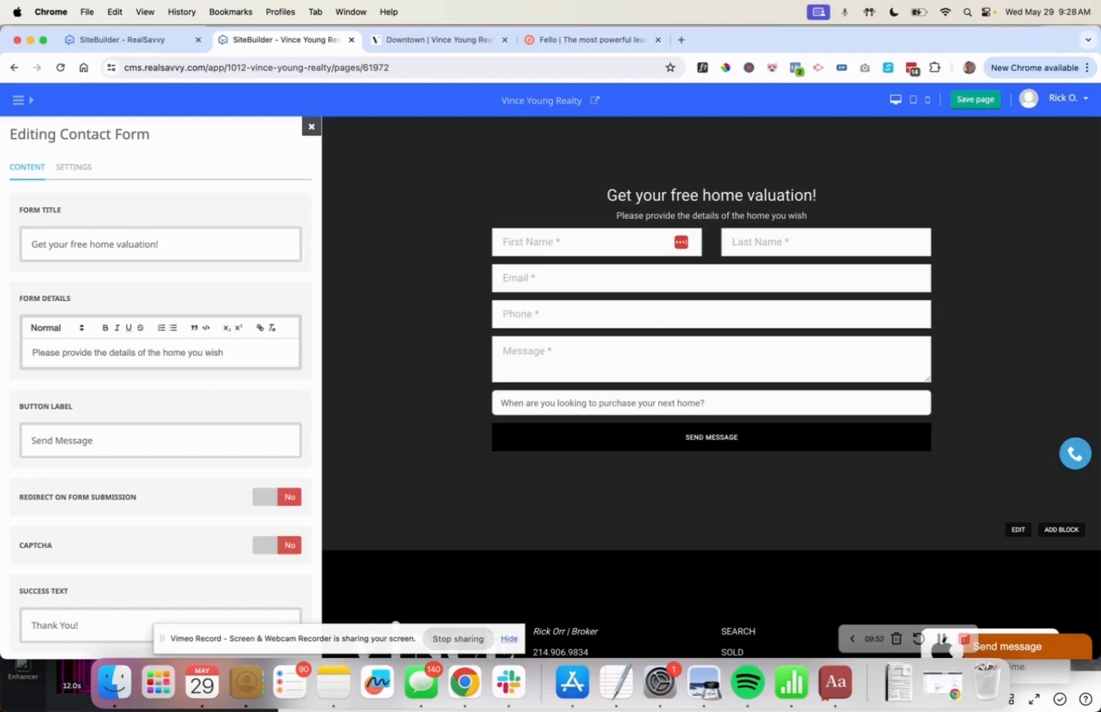
text( to sell)
text( eelow.)
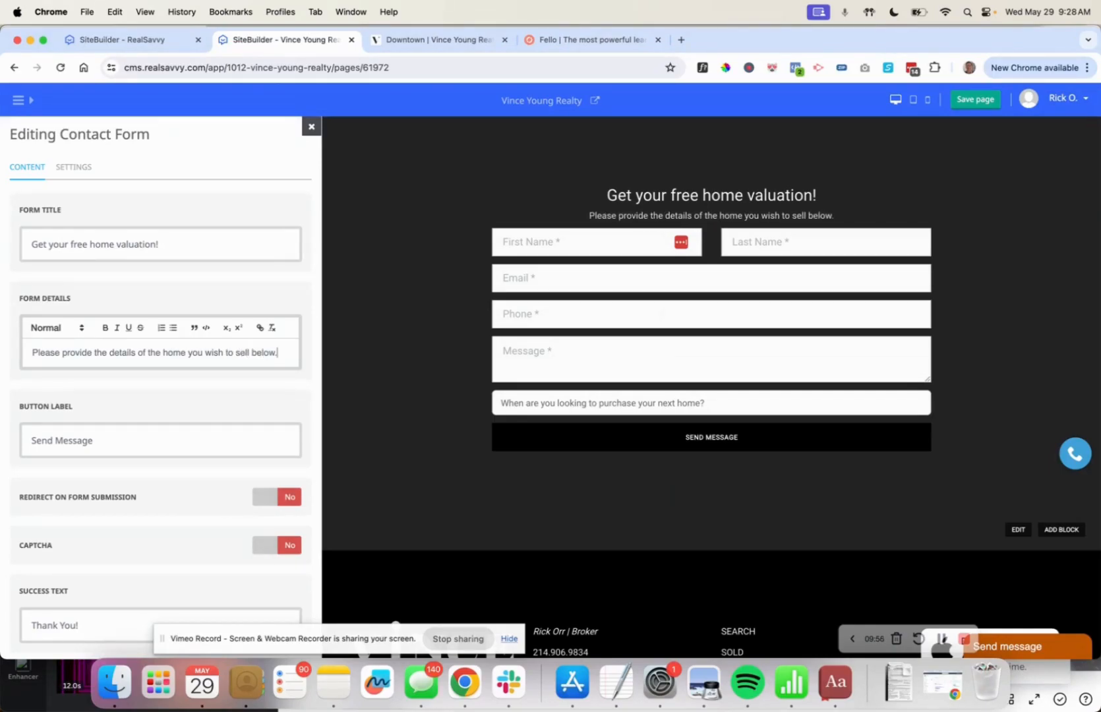
Leave CAPTCHA off and change the form name from contact-form to home-valuation-form.
scroll(40, 460, down, 3)
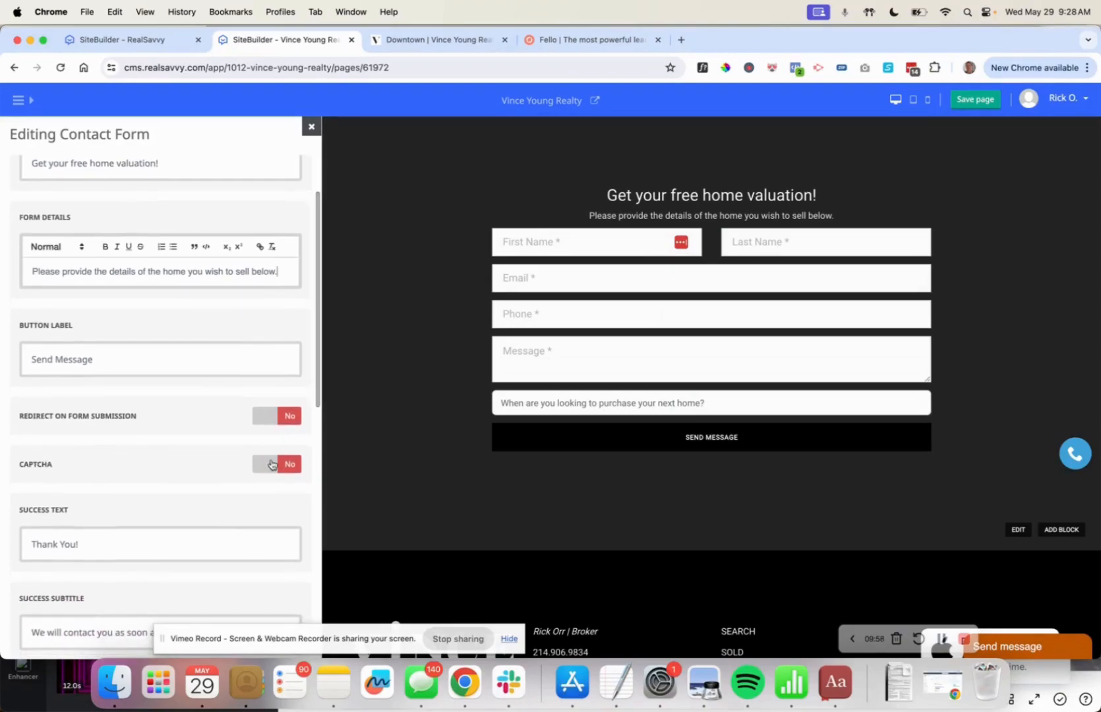
click(286, 468)
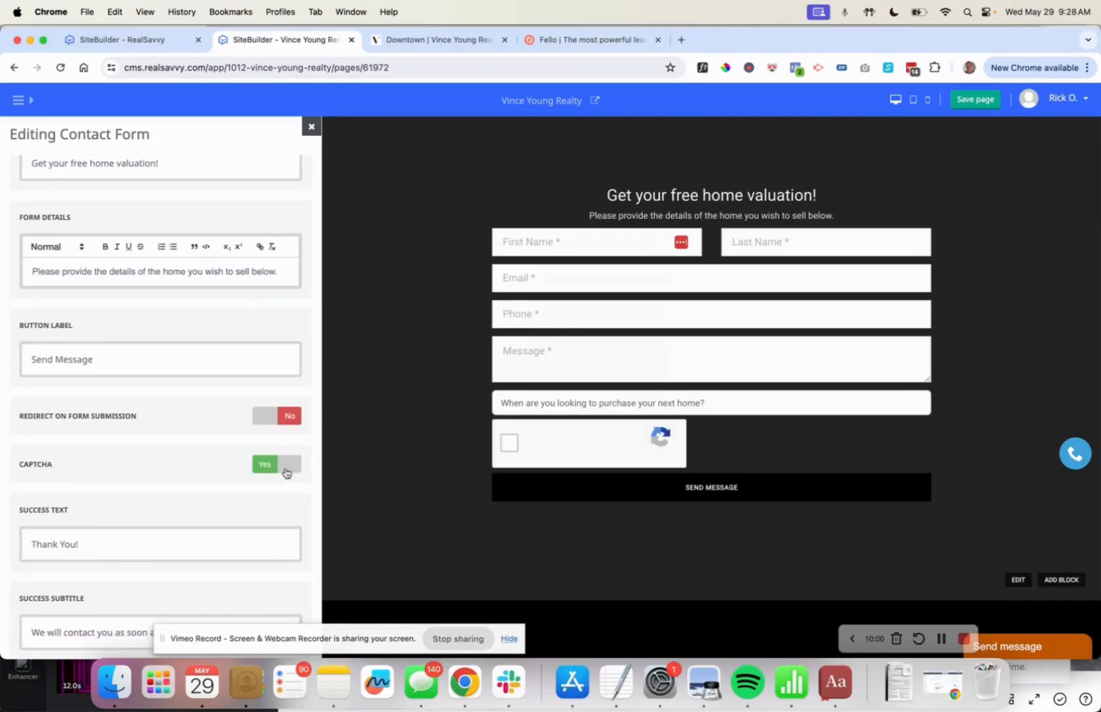
click(286, 468)
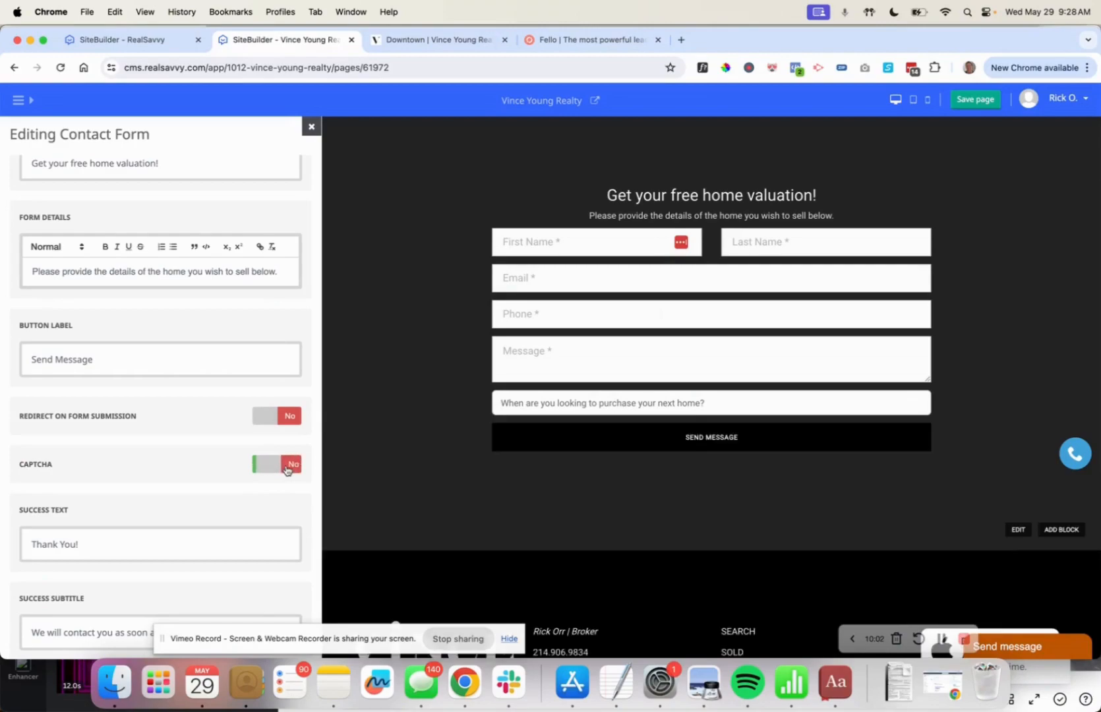
scroll(192, 490, down, 8)
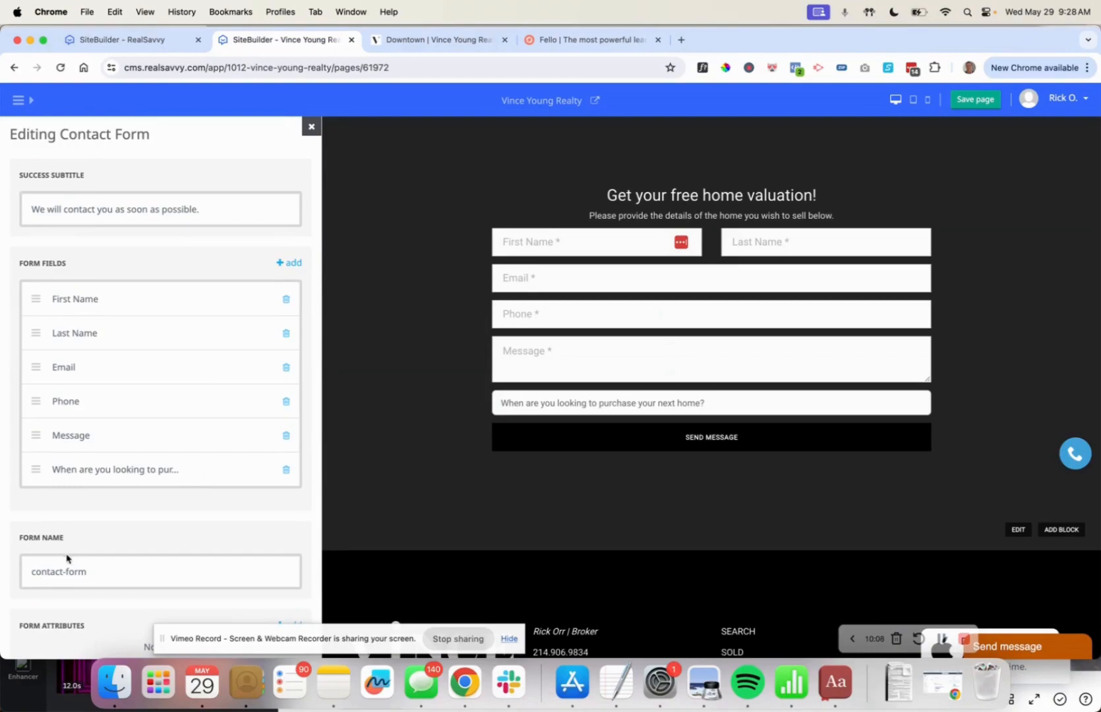
double_click(49, 570)
text(ghom)
key(BackSpace)
key(BackSpace)
key(BackSpace)
key(BackSpace)
text(home-valuation)
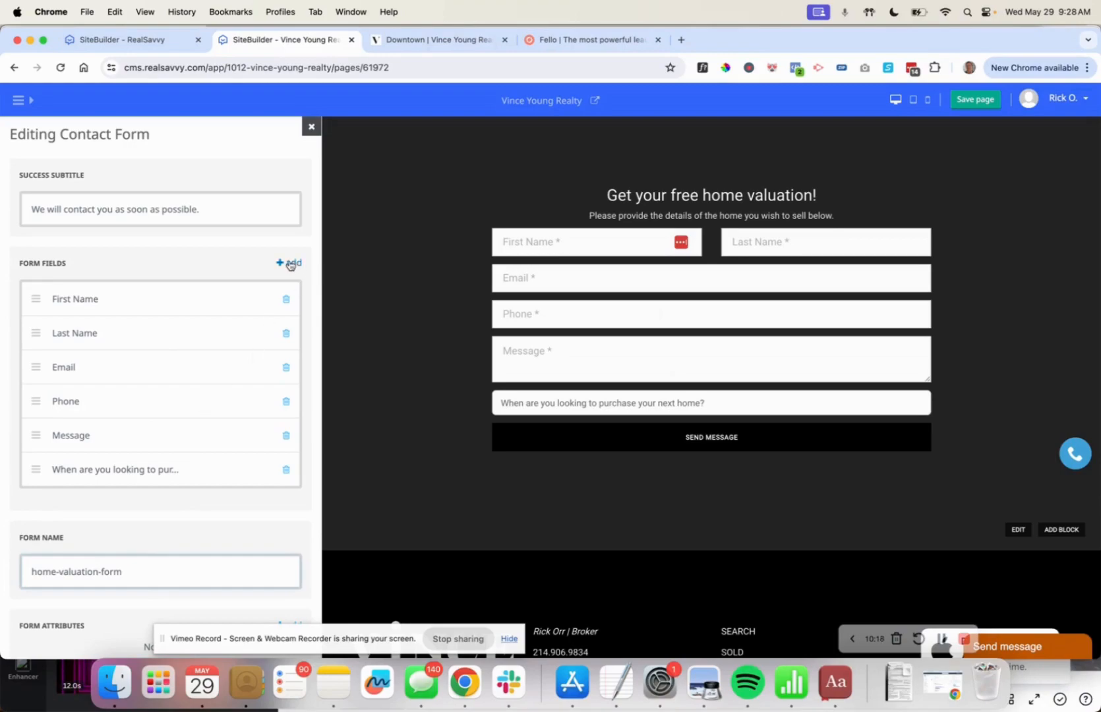
Add a Text Line form field labelled 'Enter your current address below'.
click(289, 263)
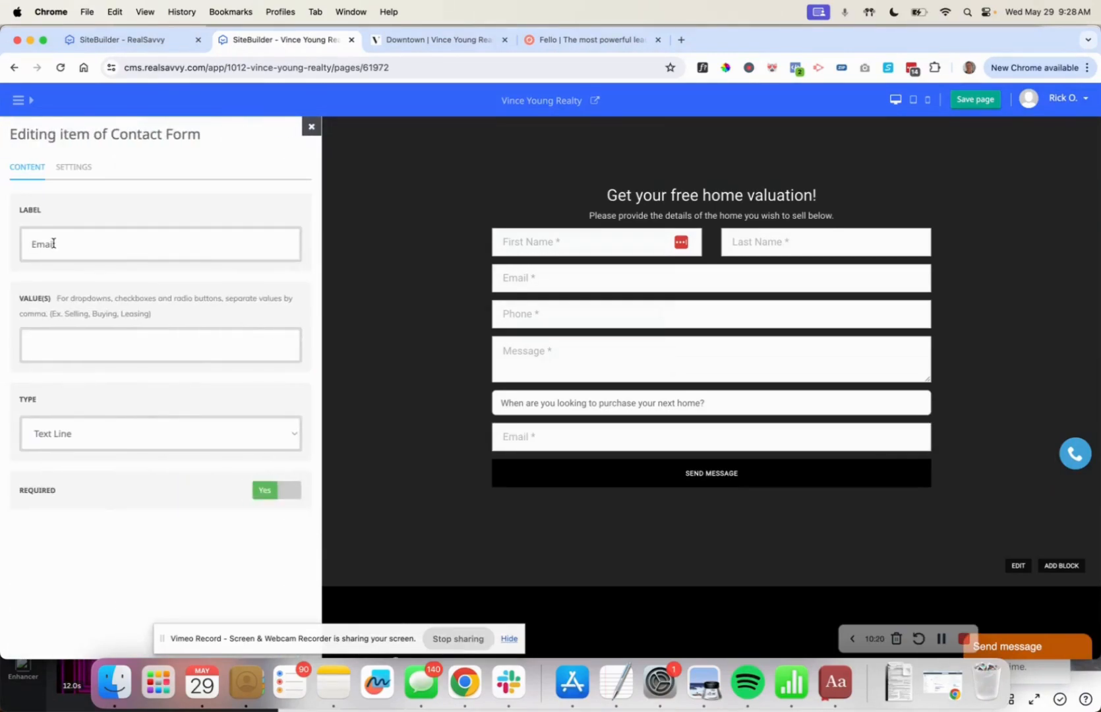
double_click(53, 243)
text(w/hat)
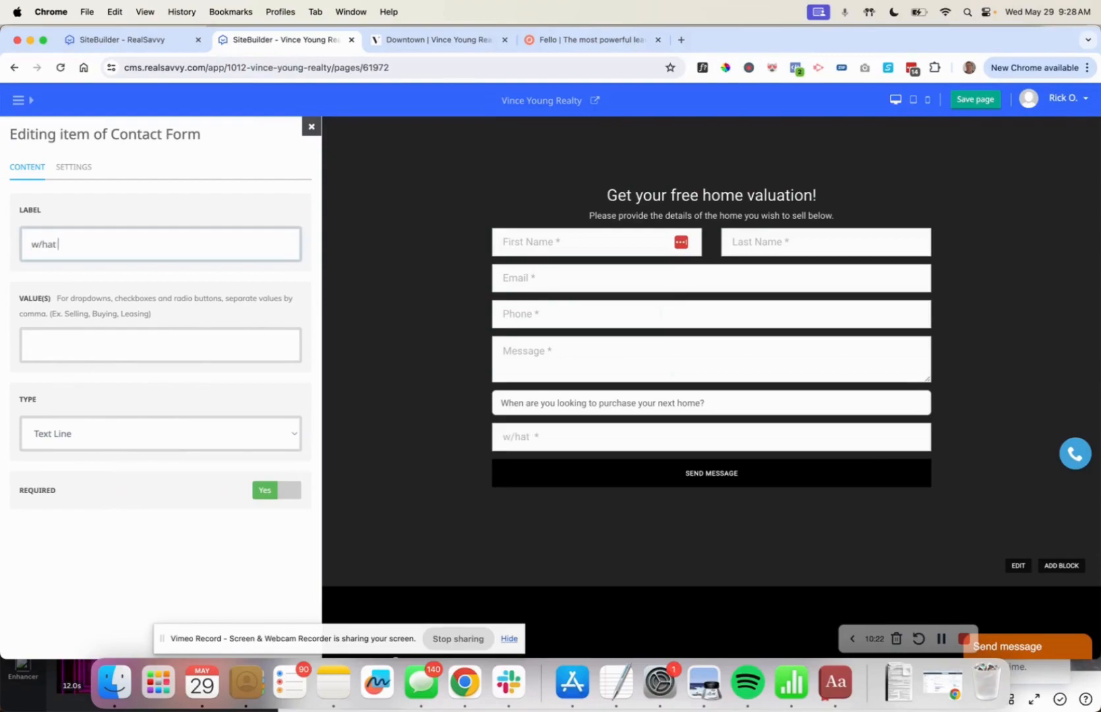
text(Wh)
key(BackSpace)
key(BackSpace)
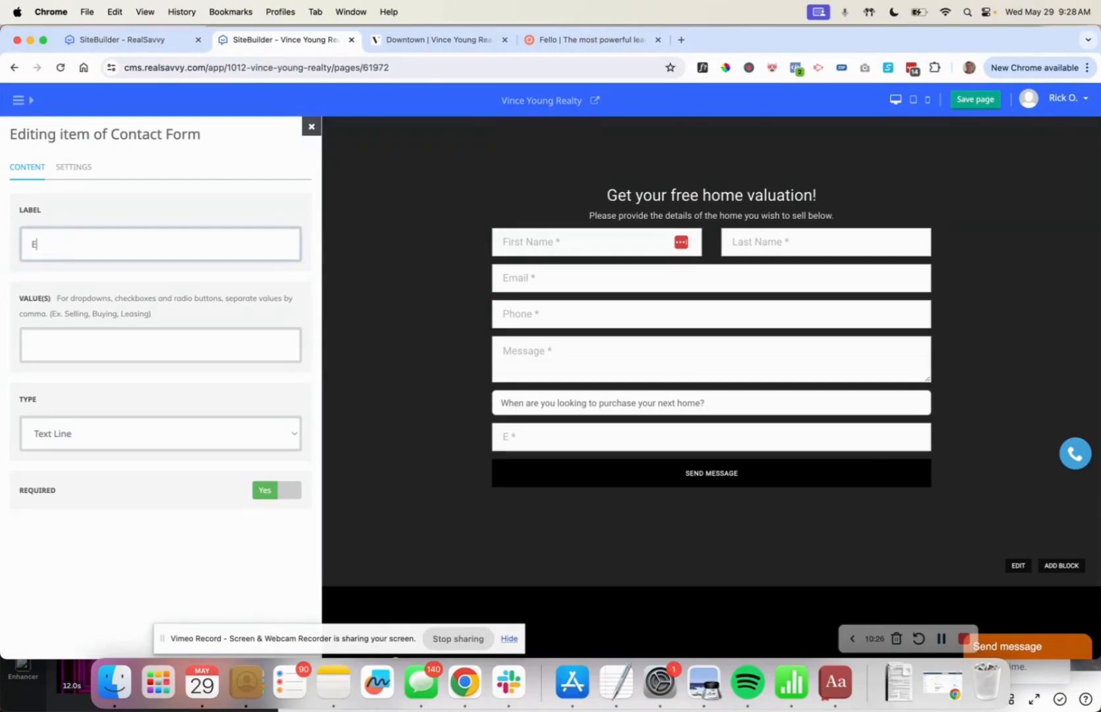
text(Enter your current address below)
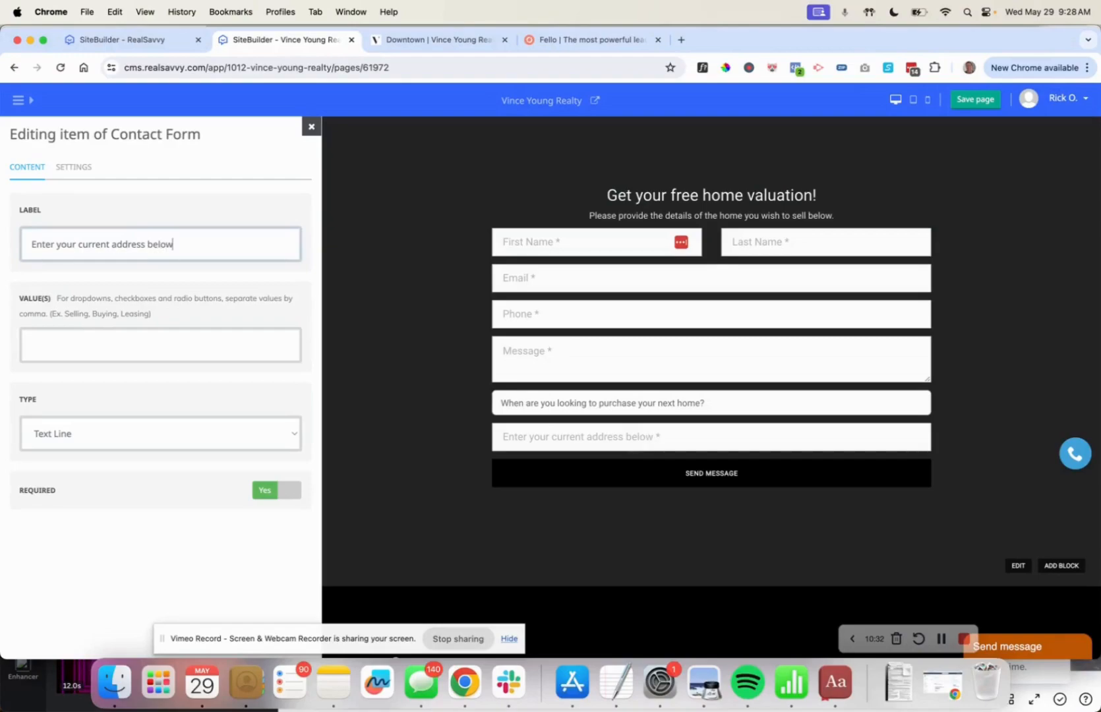
click(122, 442)
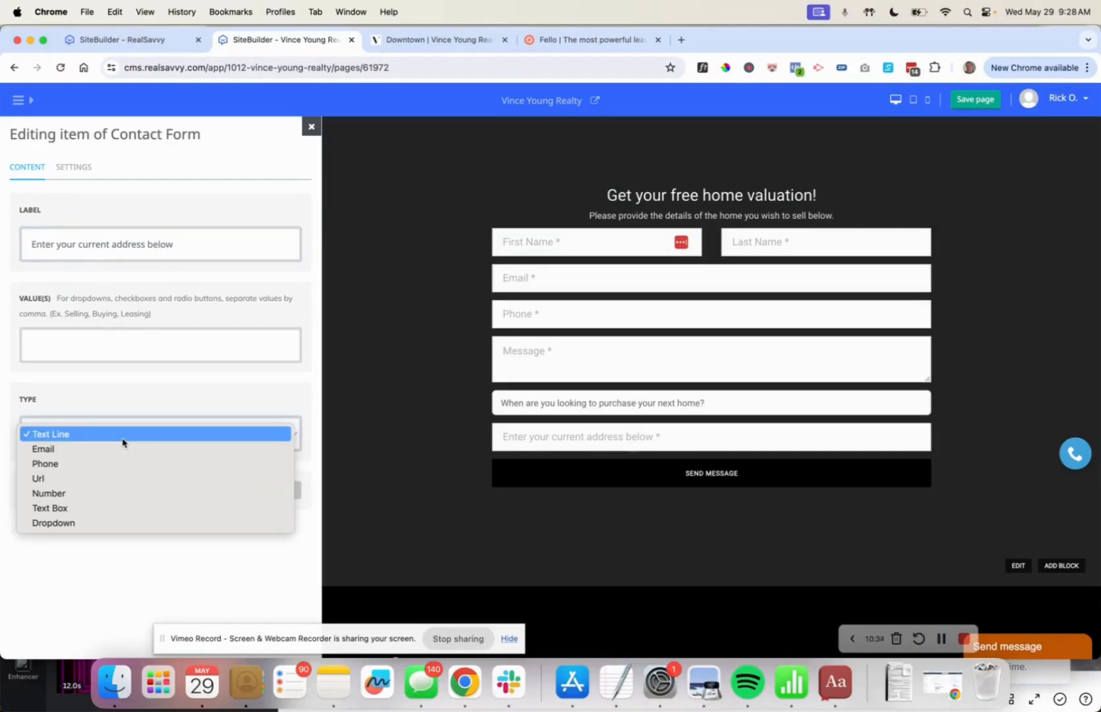
click(116, 576)
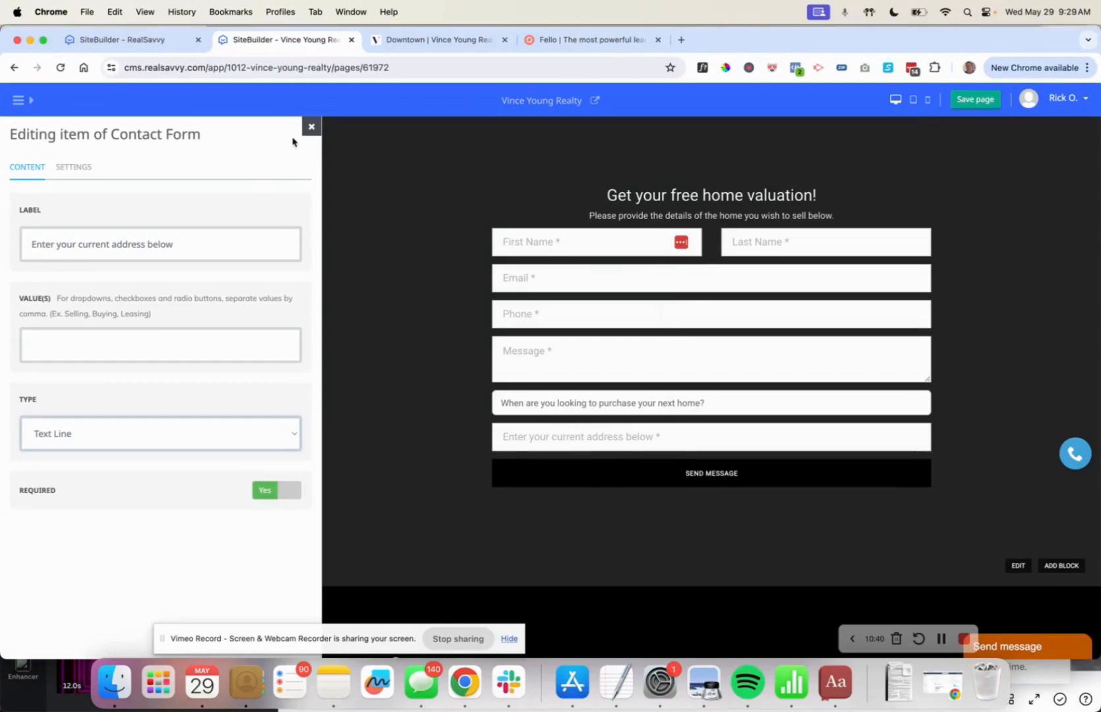
click(311, 129)
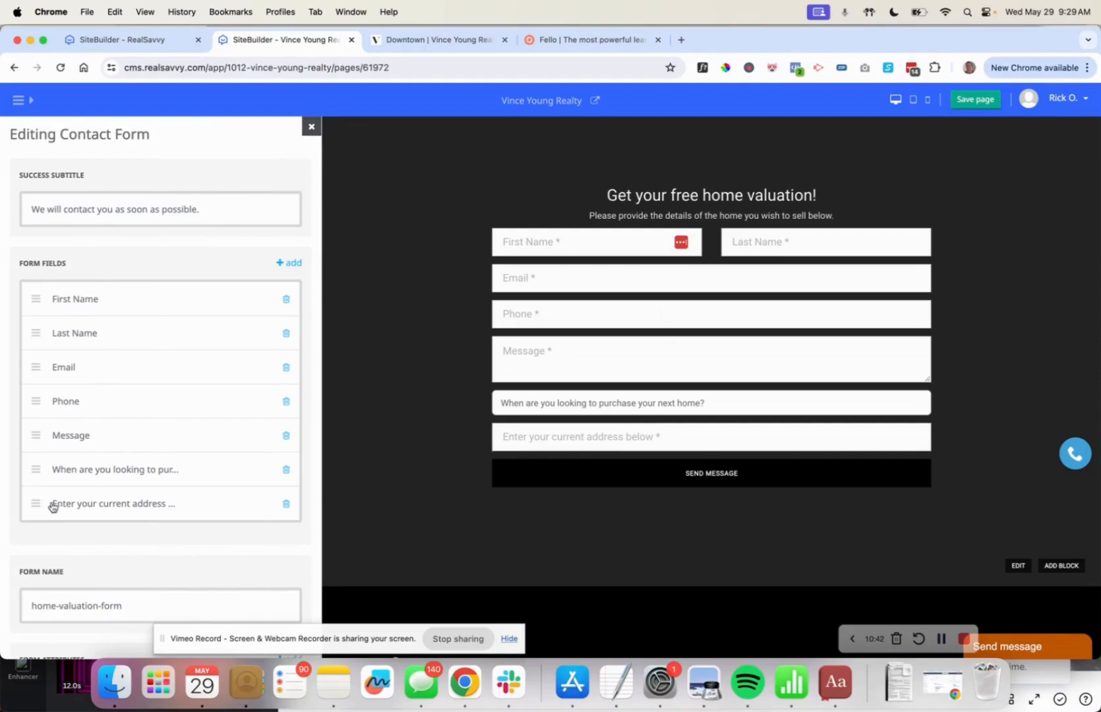
Move the address field above the timing question and make the Message field optional.
drag(36, 503, 37, 452)
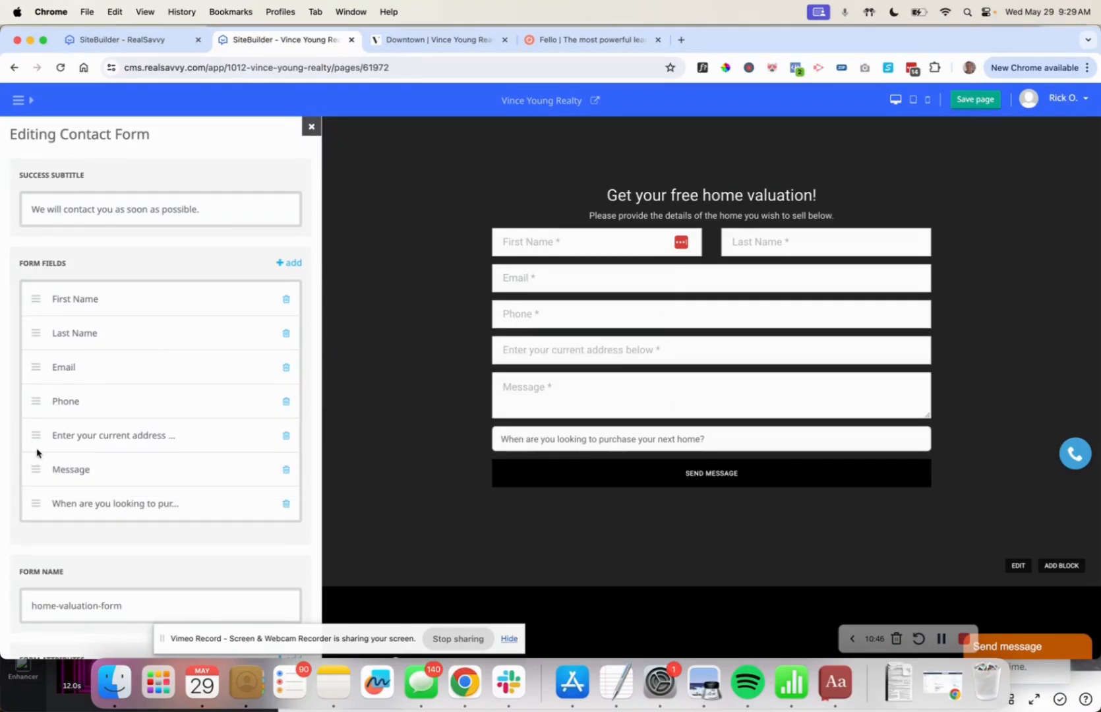
click(60, 474)
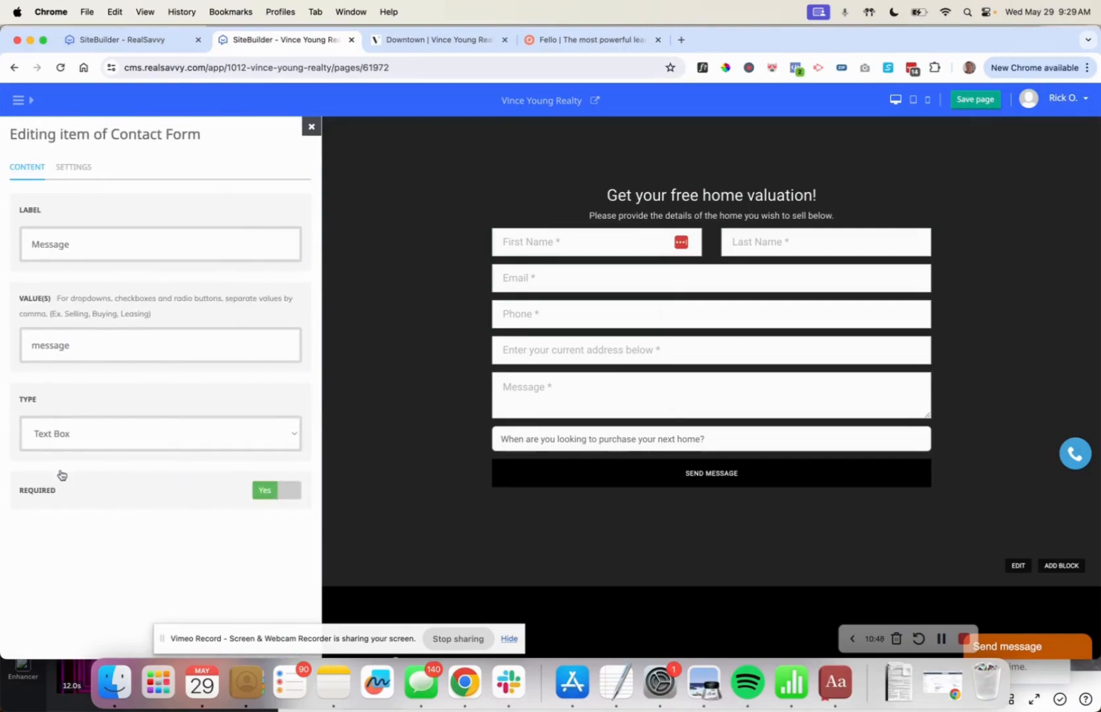
click(271, 491)
click(311, 128)
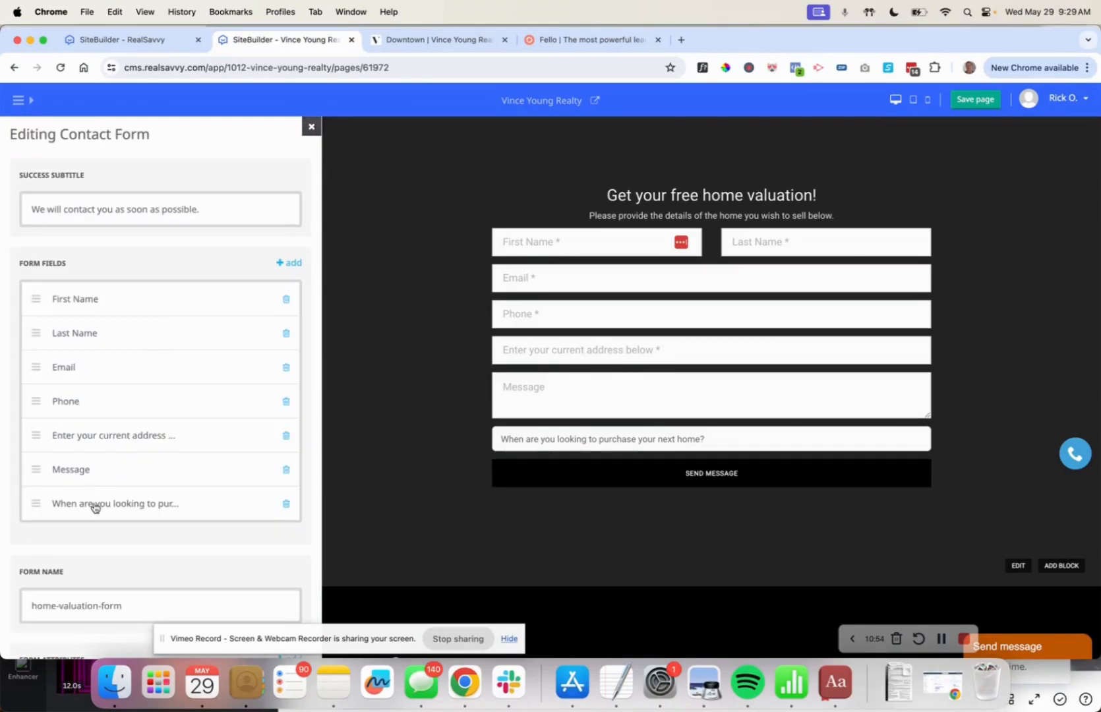
Reword the timing question to 'When are you looking to sell your current home?' and edit the 'browsing' choice.
click(94, 505)
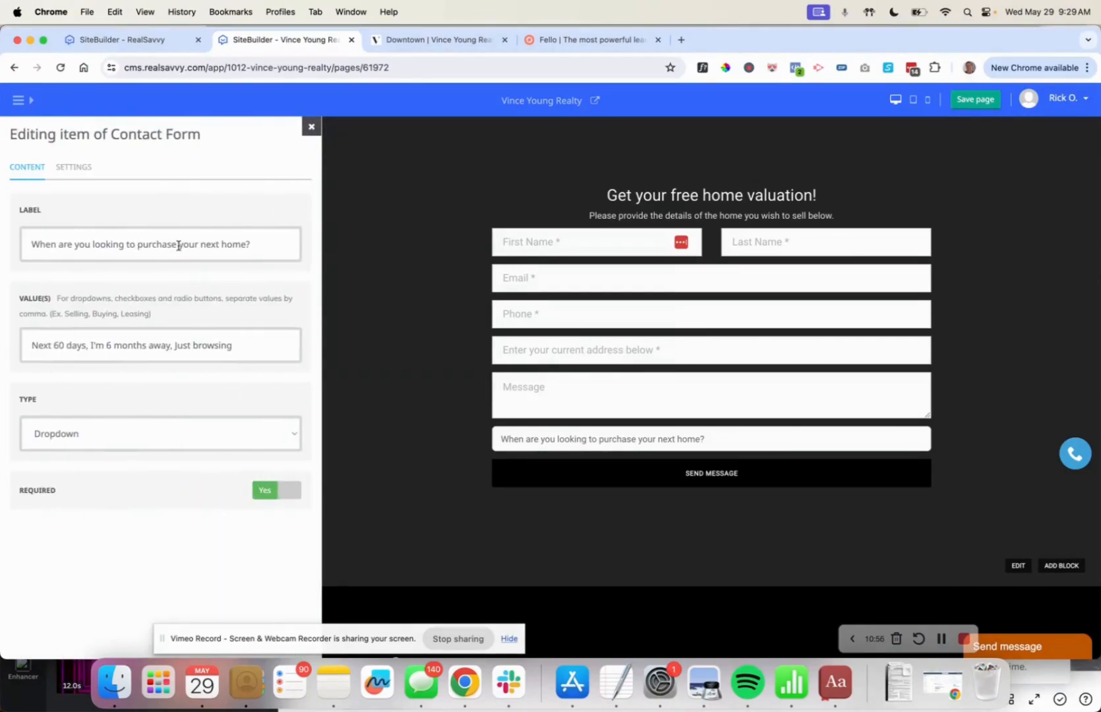
double_click(151, 244)
text(sell)
double_click(182, 243)
text(currebt)
key(BackSpace)
key(BackSpace)
key(BackSpace)
key(BackSpace)
key(BackSpace)
key(BackSpace)
key(BackSpace)
text(current)
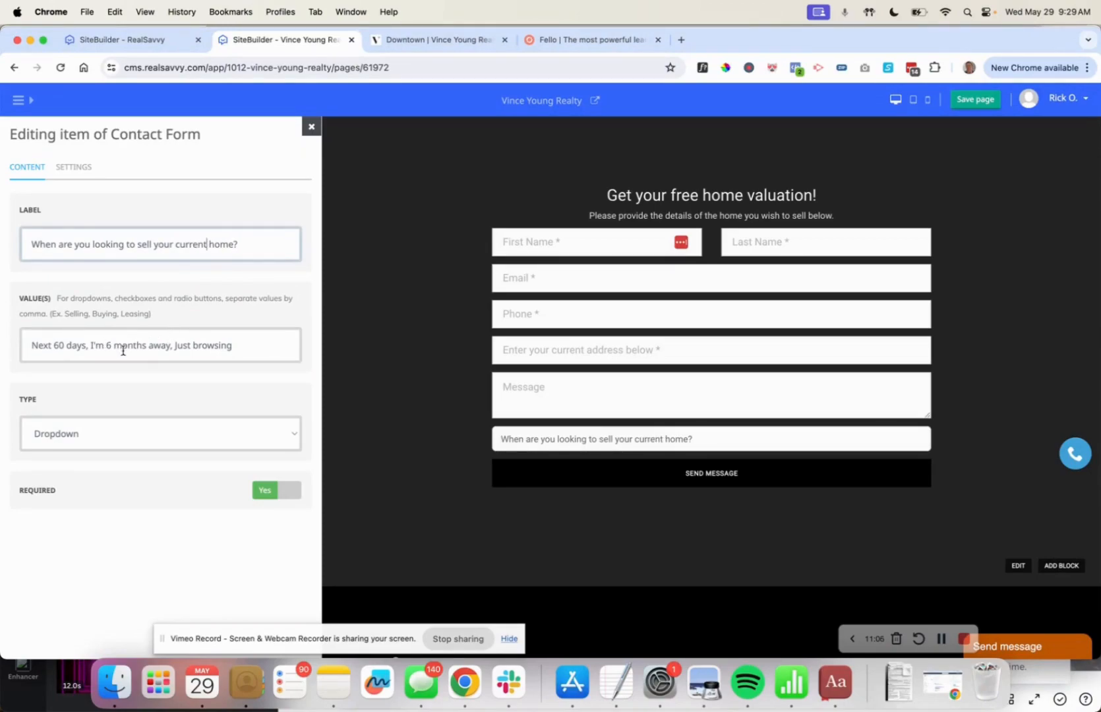
double_click(201, 344)
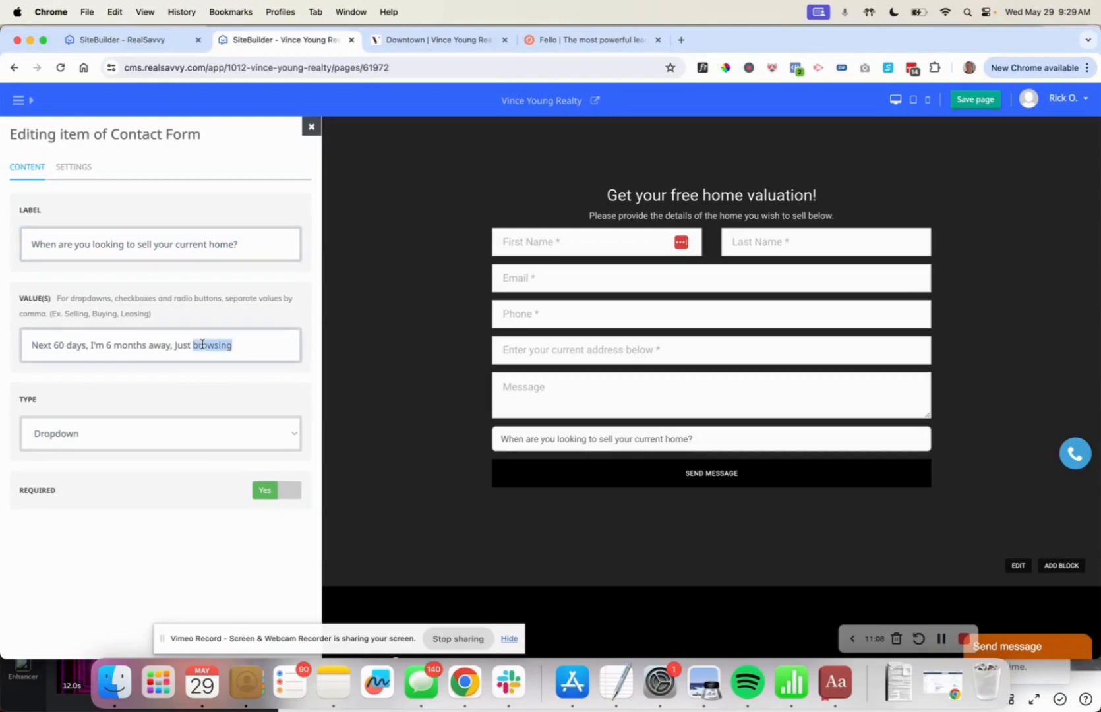
text(thinking about)
Make the timing question optional, move it above Message, and save the page.
click(266, 491)
click(311, 127)
drag(39, 504, 39, 481)
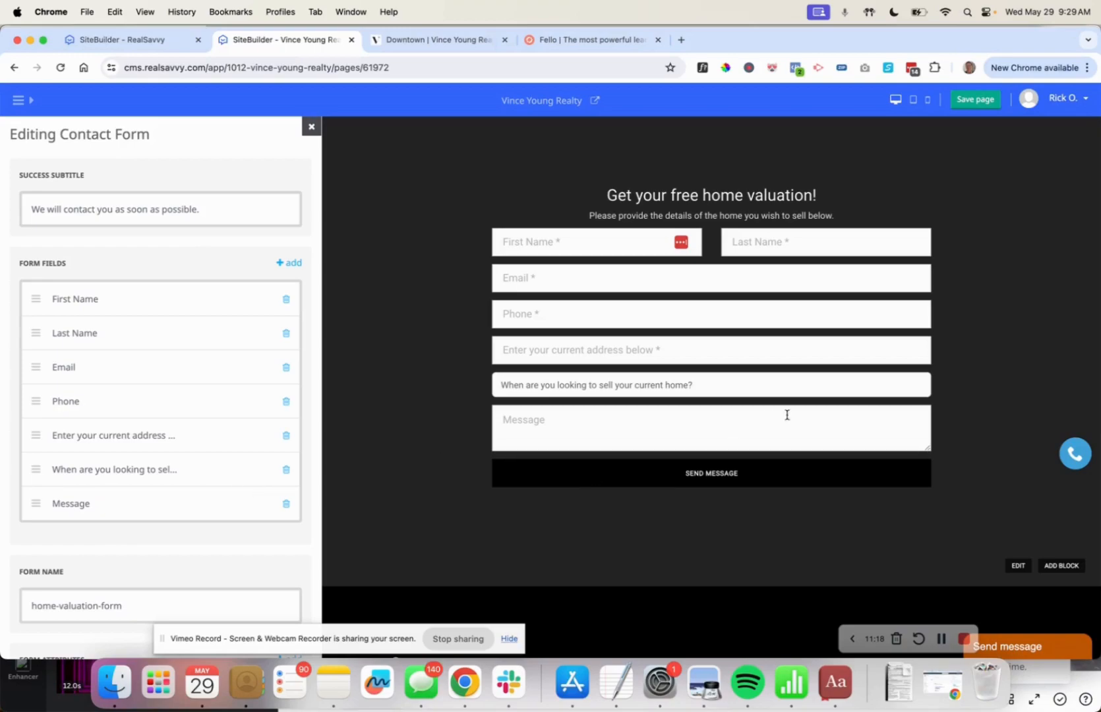
click(986, 105)
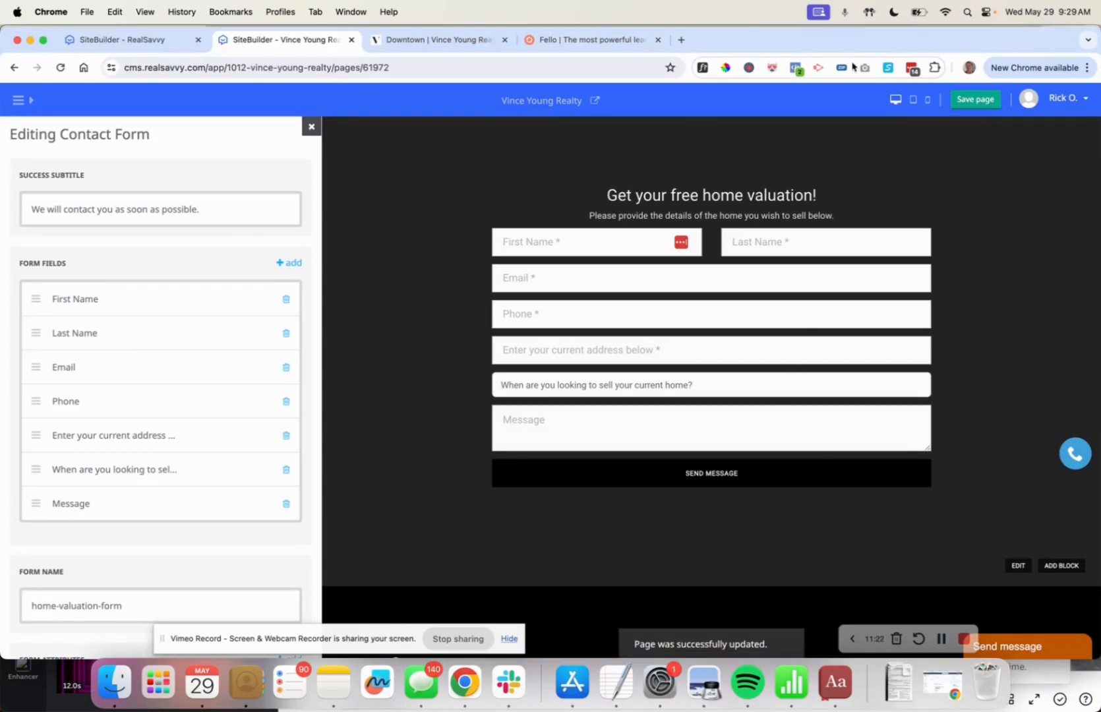
Open vinceyoungrealty.com/home-valuation-demo in a new tab and scroll through the live page.
click(683, 41)
text(vinceyou)
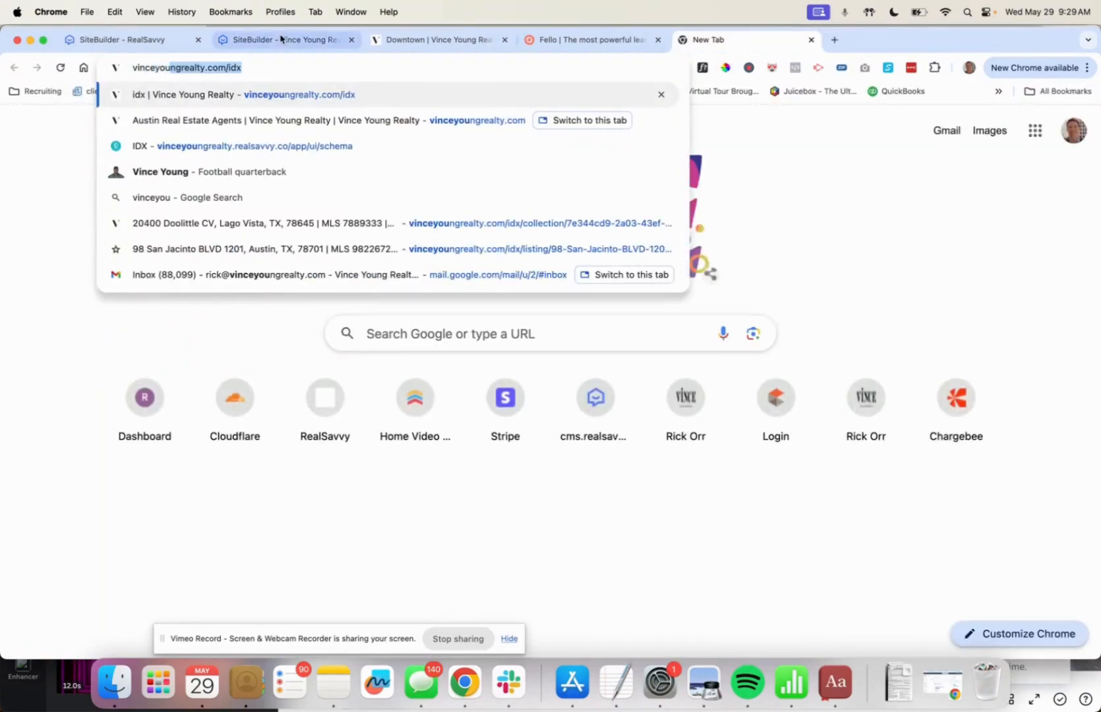
click(251, 66)
key(BackSpace)
key(BackSpace)
key(BackSpace)
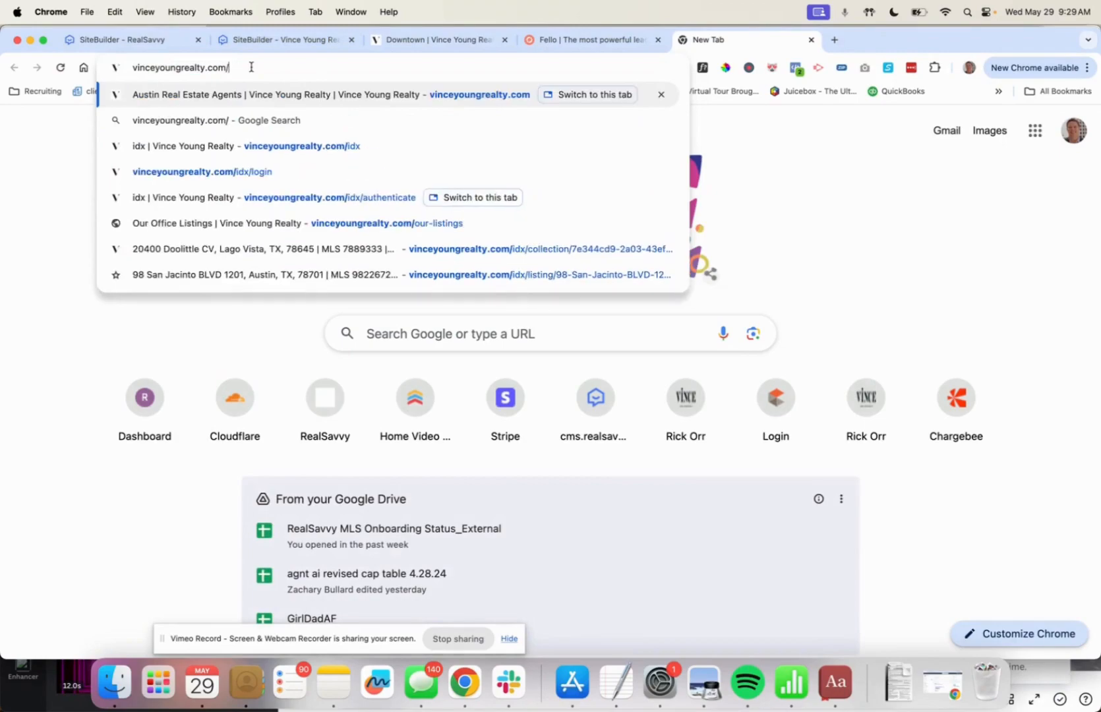
text(home-val)
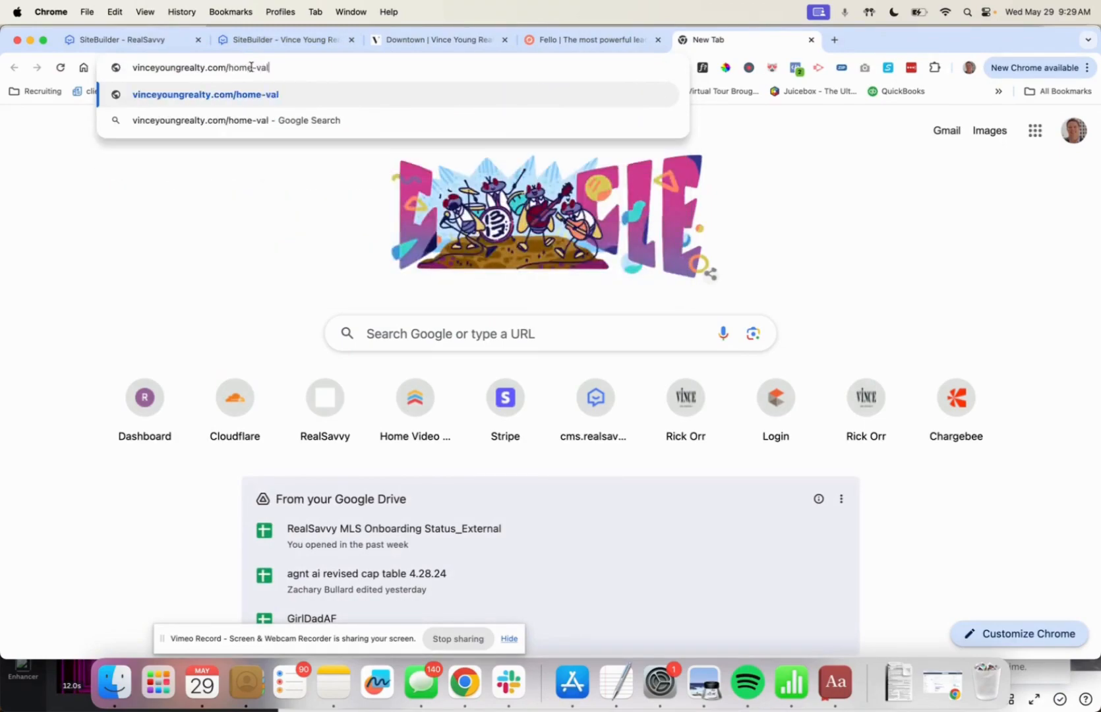
text(uation-demo)
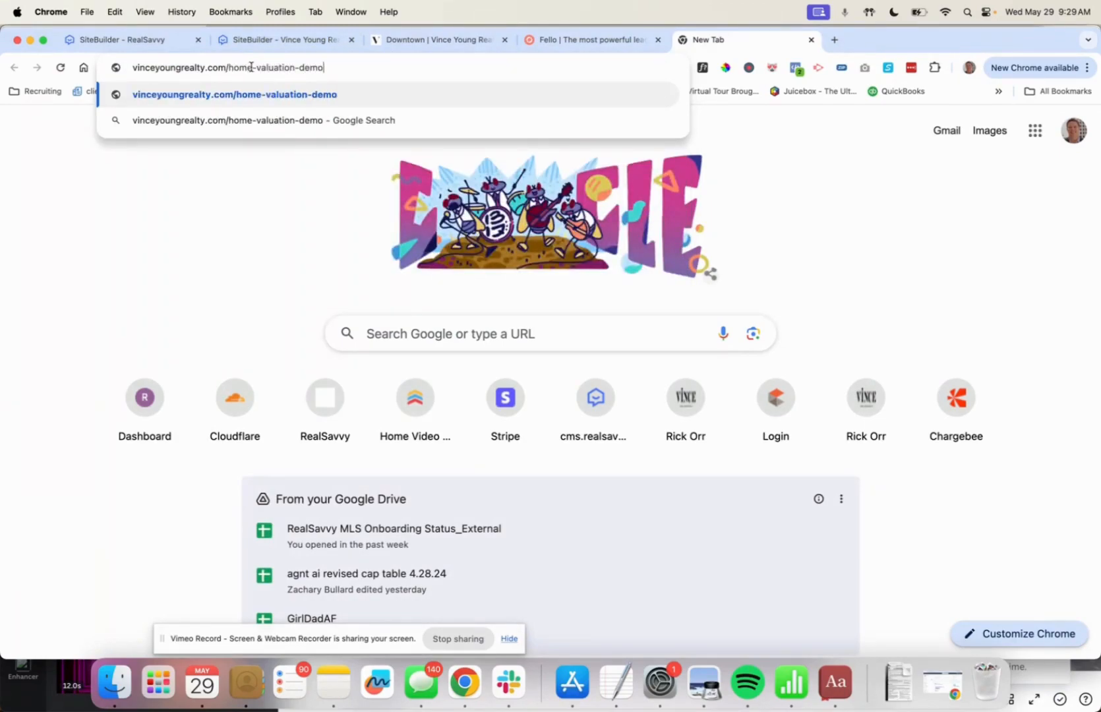
key(Return)
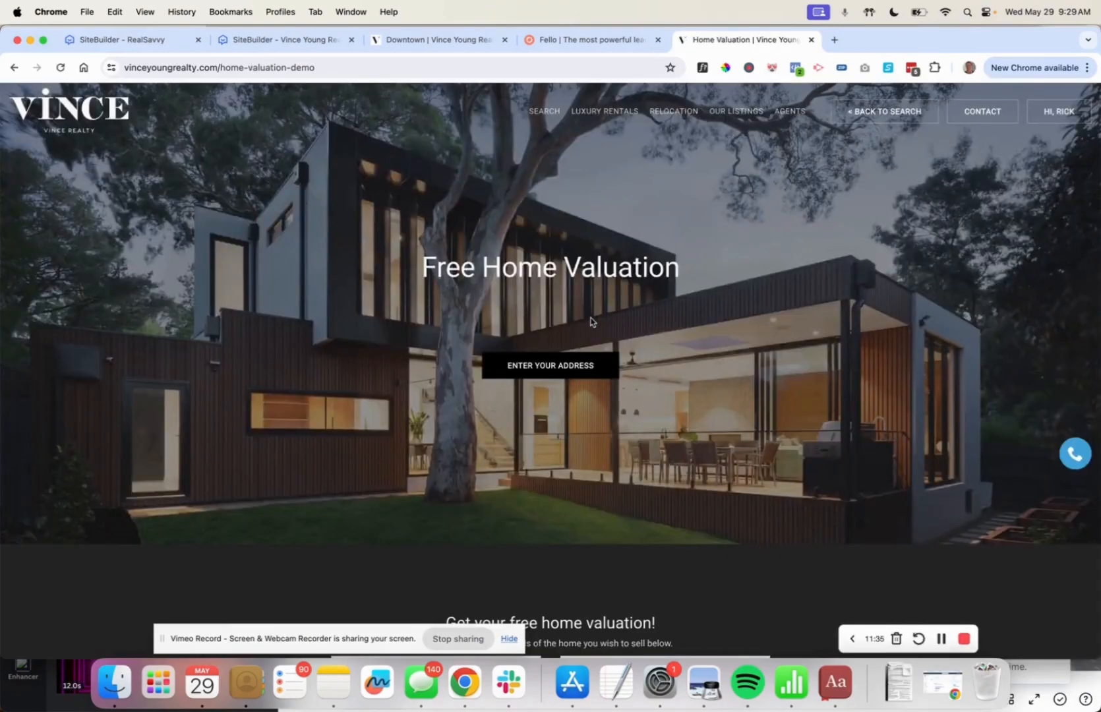
scroll(590, 321, down, 8)
scroll(590, 321, up, 8)
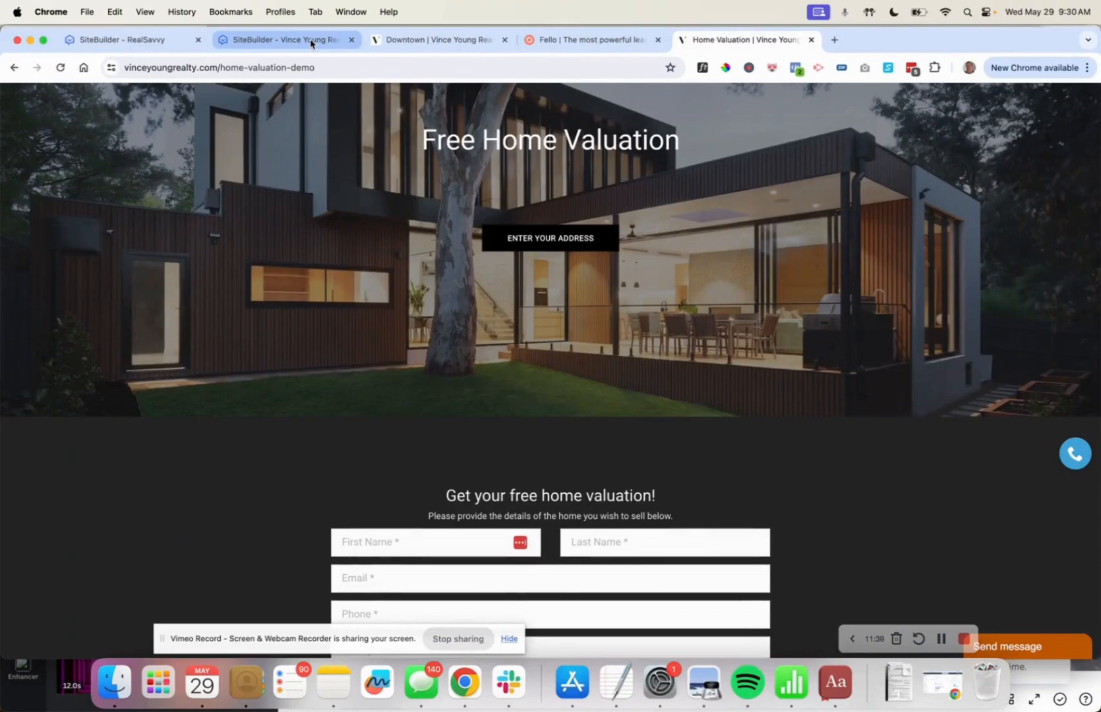
Return to the editor, close the contact form settings, and browse the block library.
click(310, 44)
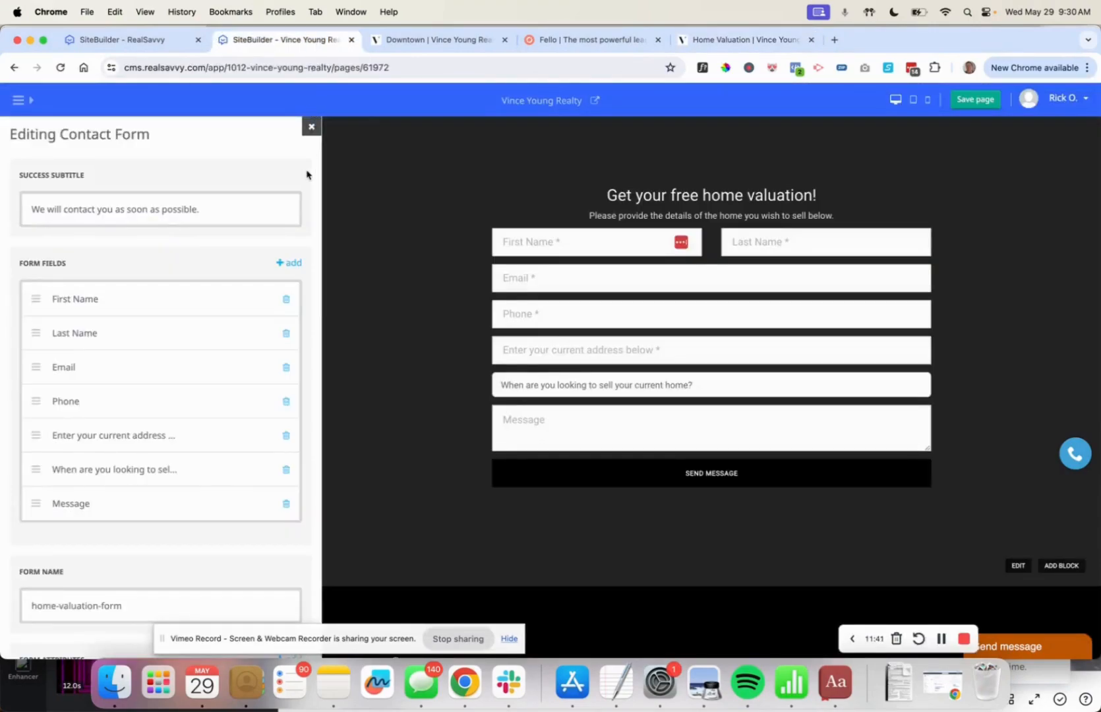
click(311, 127)
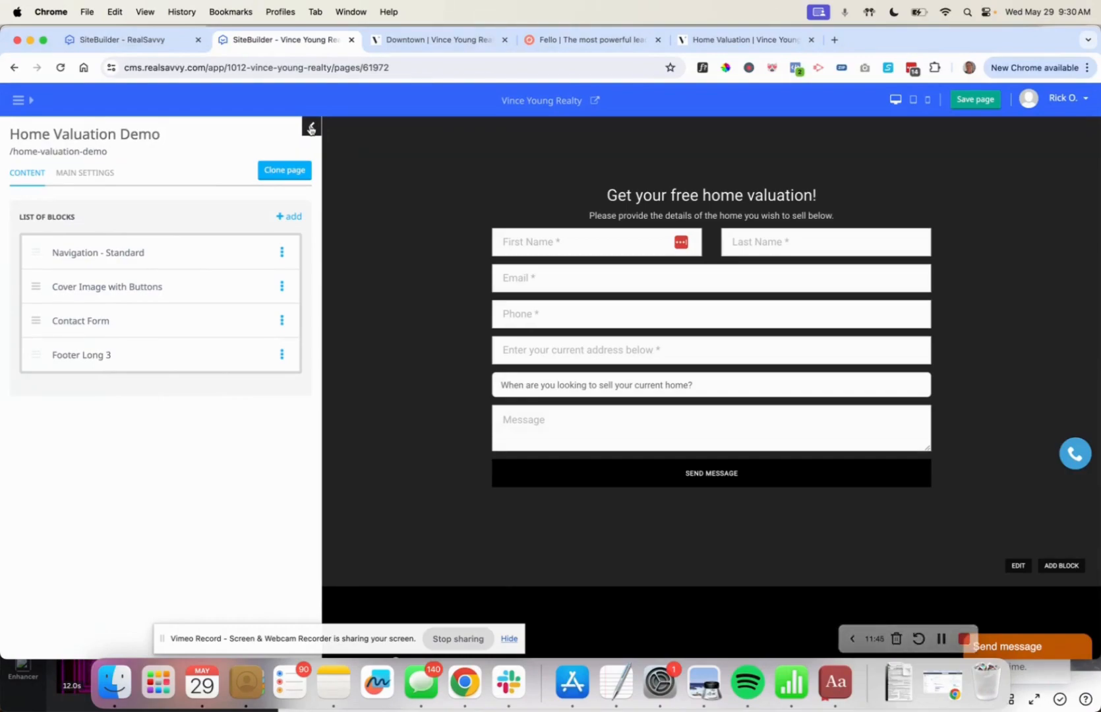
click(295, 217)
scroll(162, 198, up, 3)
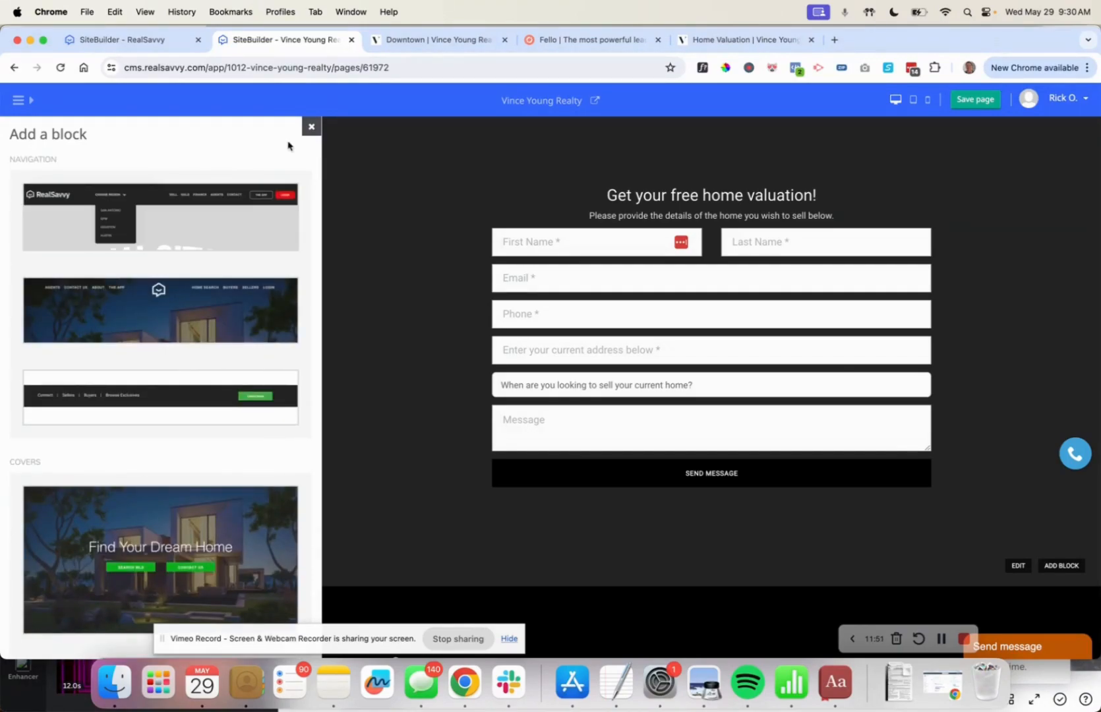
click(311, 127)
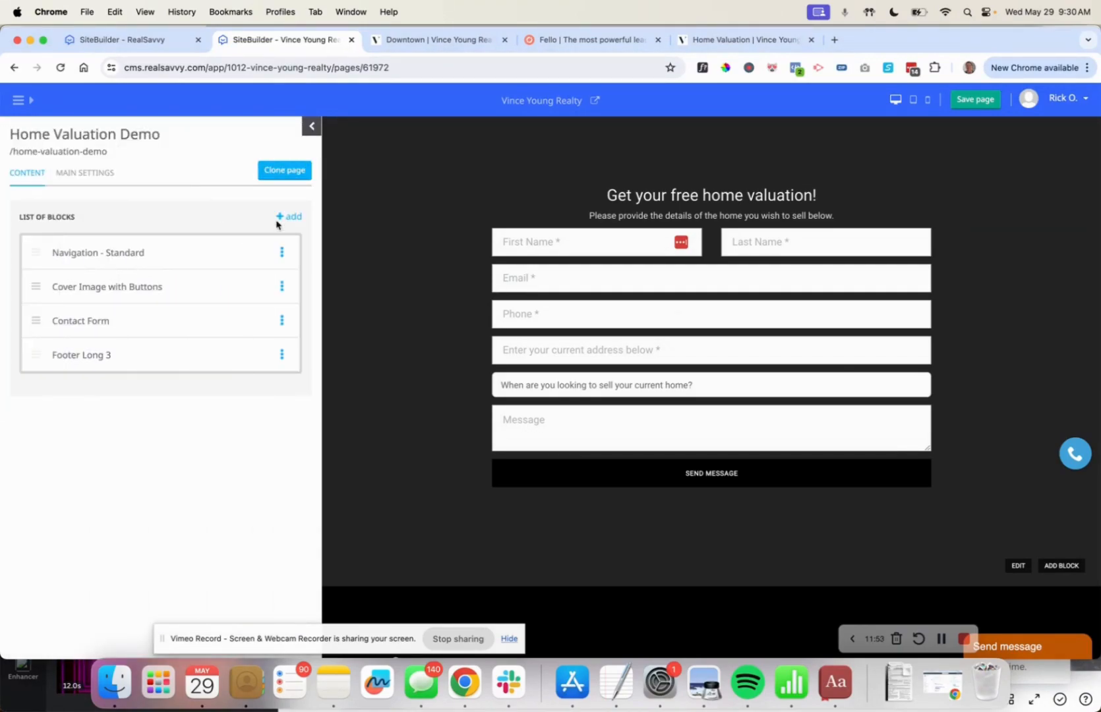
click(292, 218)
scroll(187, 343, down, 10)
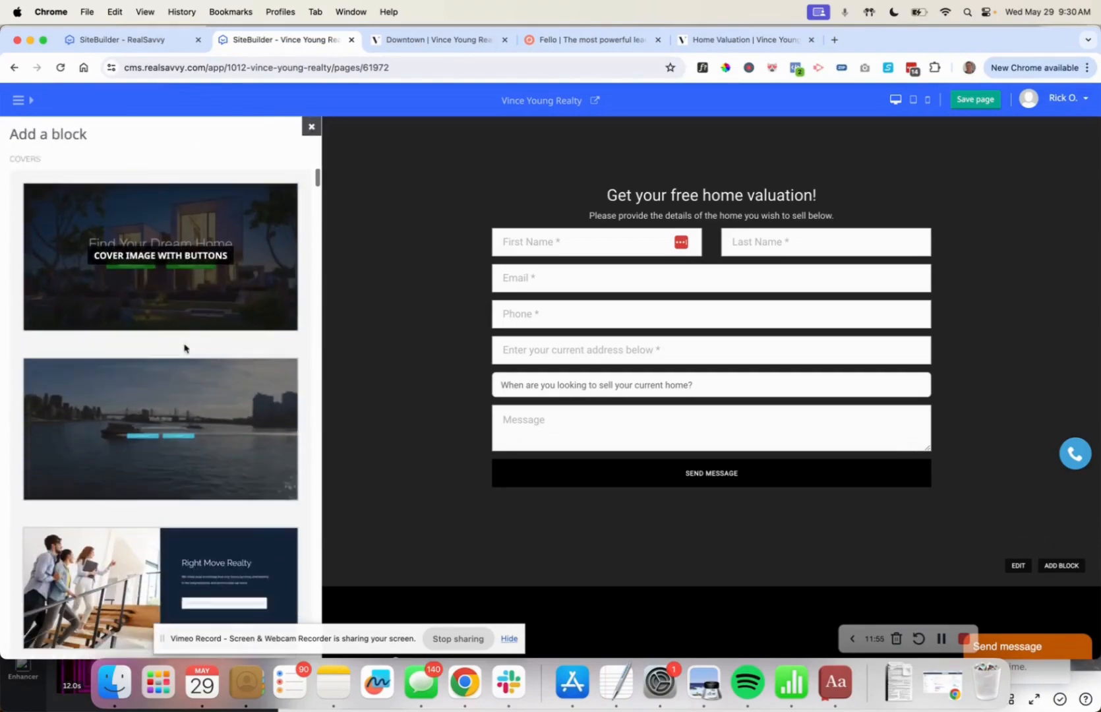
scroll(185, 348, up, 2)
scroll(189, 363, down, 6)
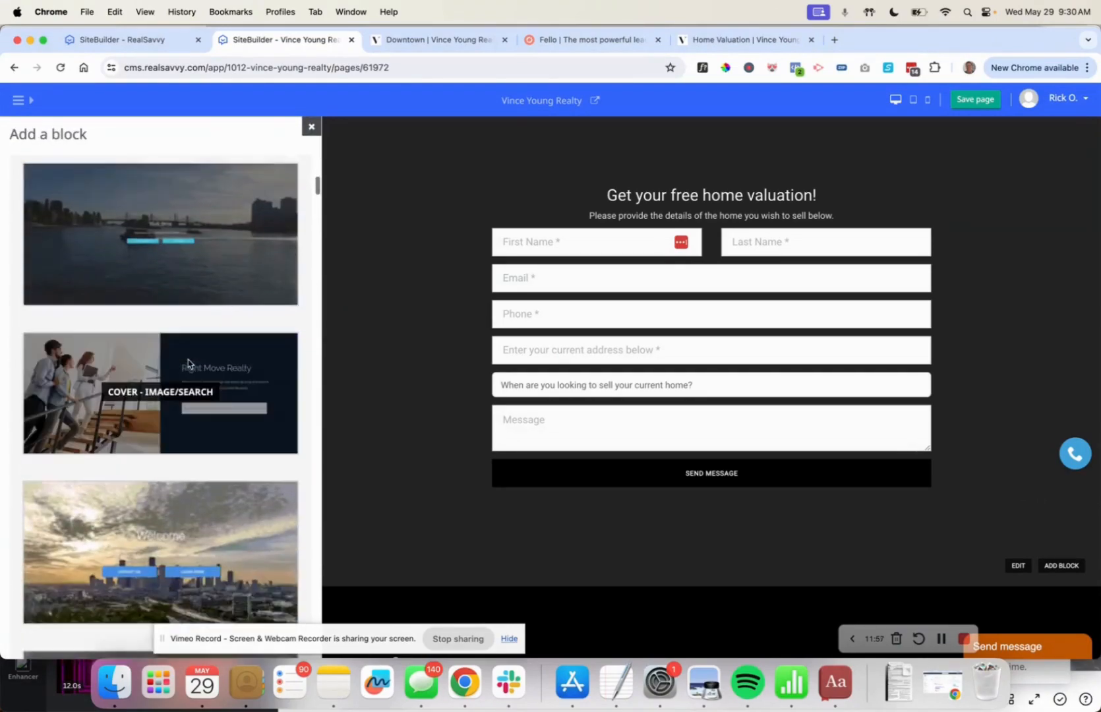
scroll(188, 362, down, 15)
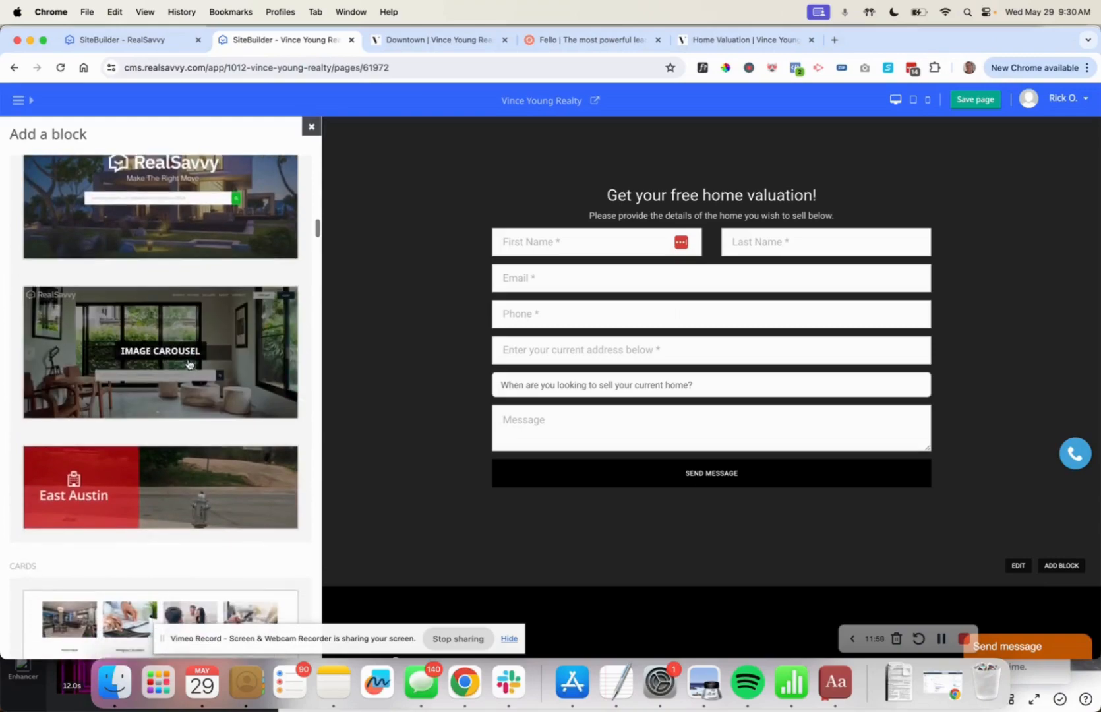
scroll(189, 363, down, 8)
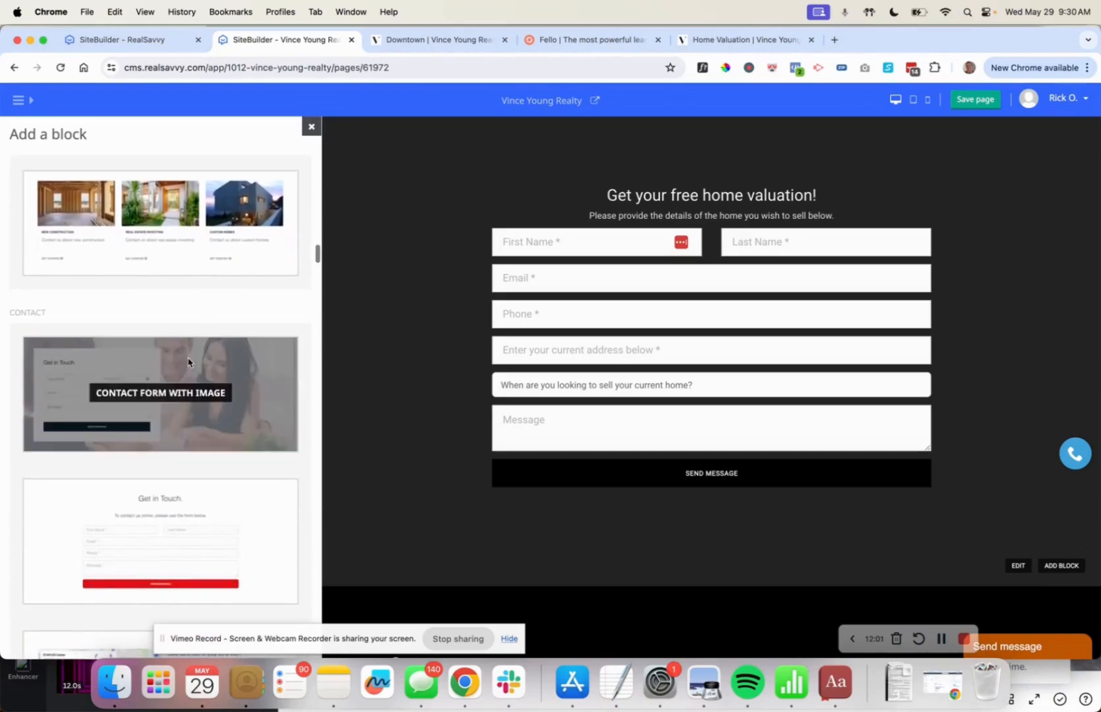
click(309, 129)
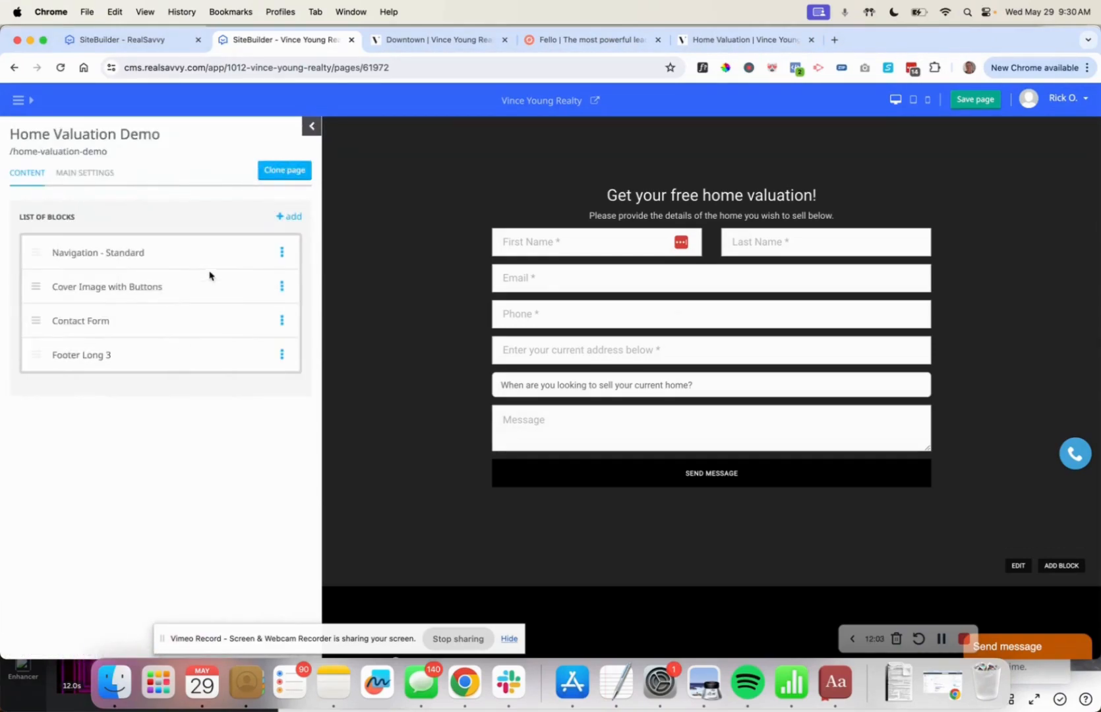
Reopen the Add a block library and scroll through the block types to find Single Image.
click(290, 218)
scroll(202, 410, down, 10)
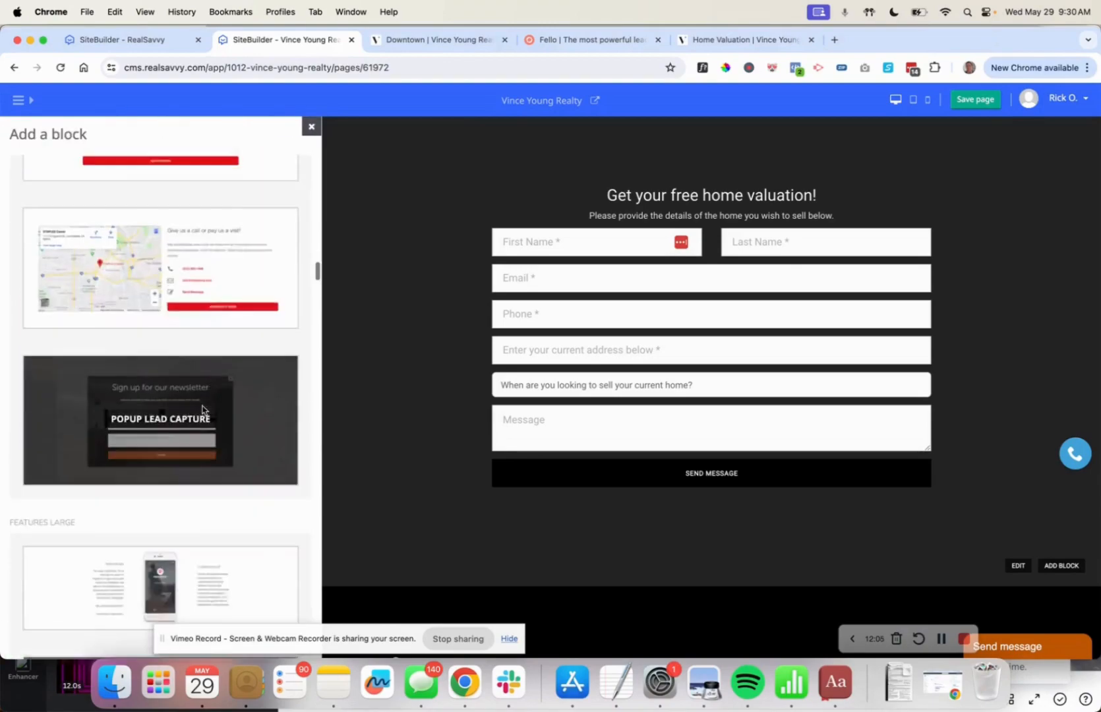
scroll(202, 410, down, 6)
scroll(191, 343, up, 3)
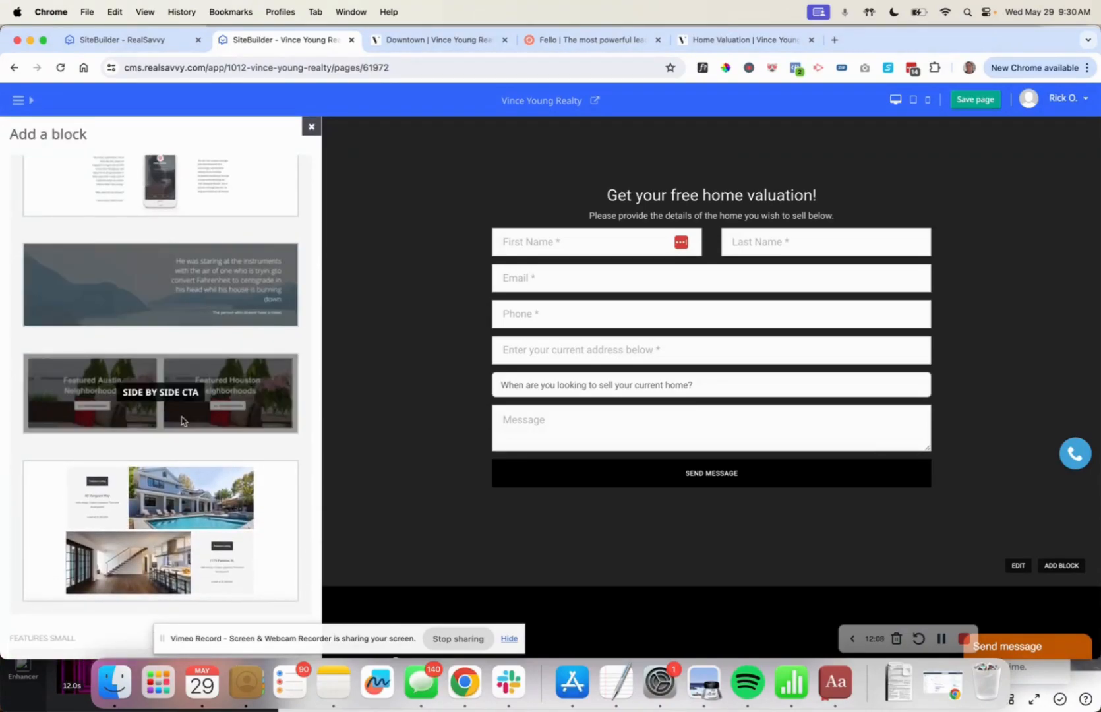
scroll(182, 420, down, 5)
scroll(182, 421, up, 5)
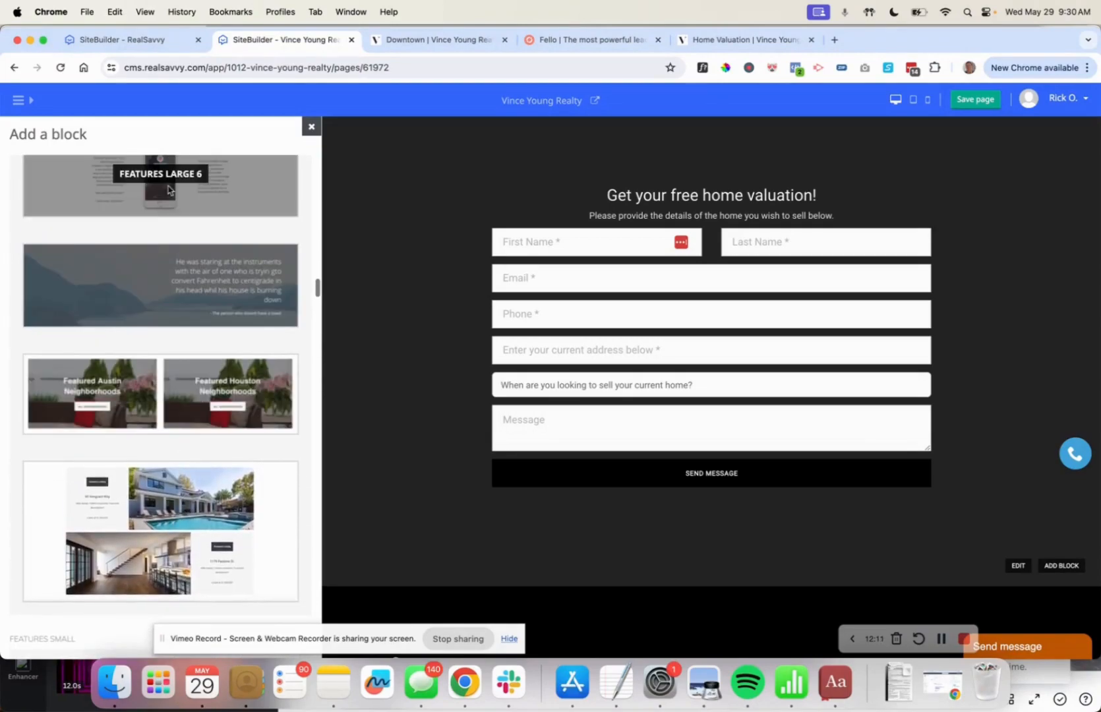
scroll(193, 339, down, 6)
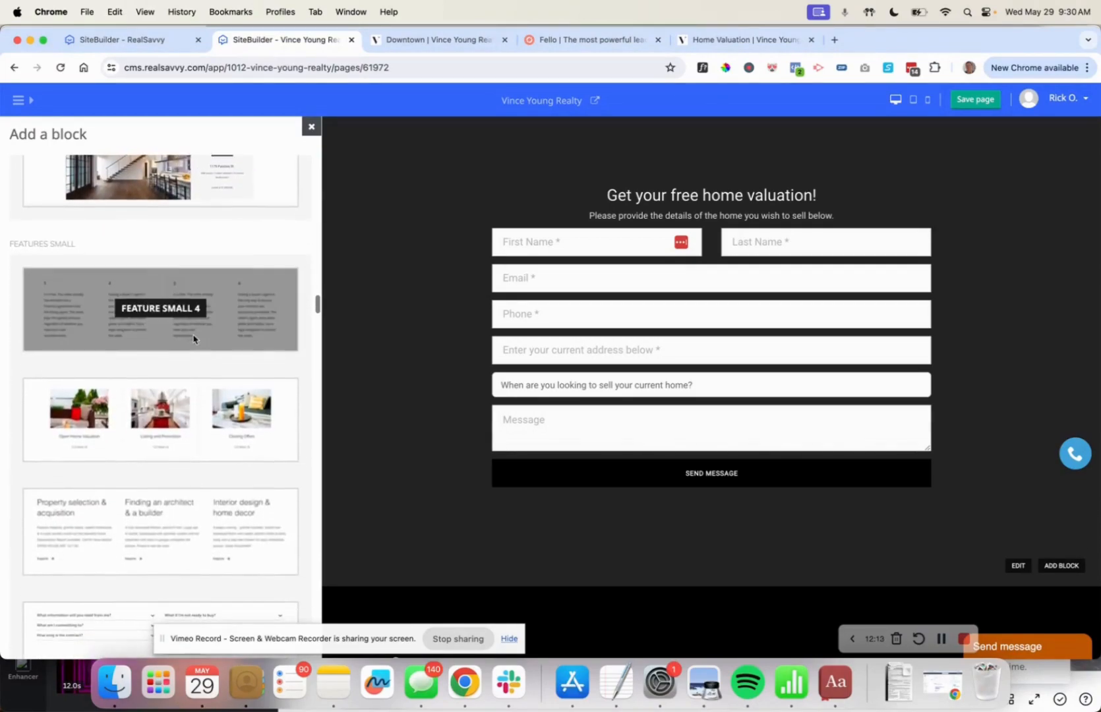
scroll(183, 419, down, 3)
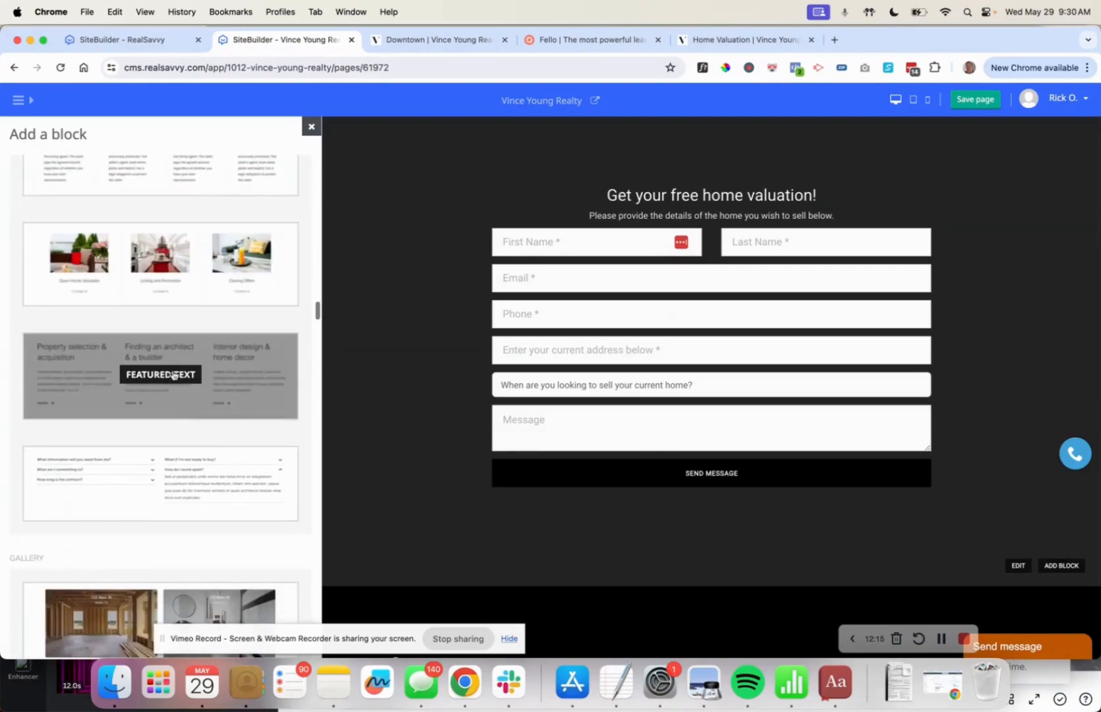
scroll(236, 422, down, 1)
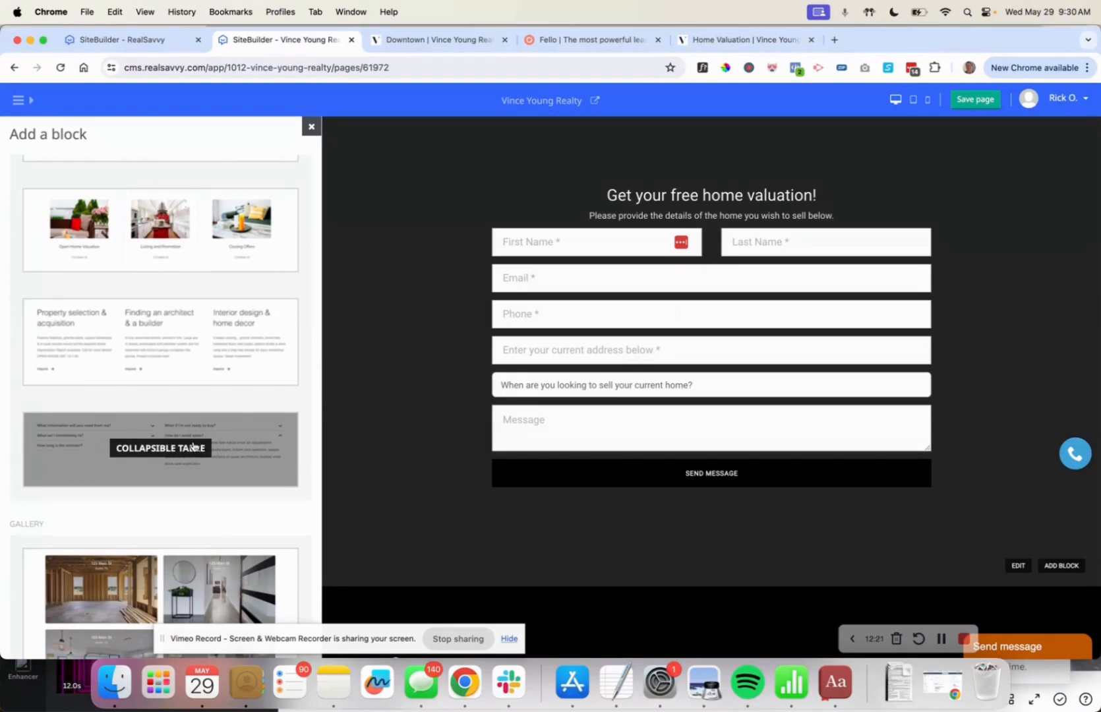
scroll(192, 447, down, 15)
scroll(193, 446, down, 10)
scroll(193, 445, up, 5)
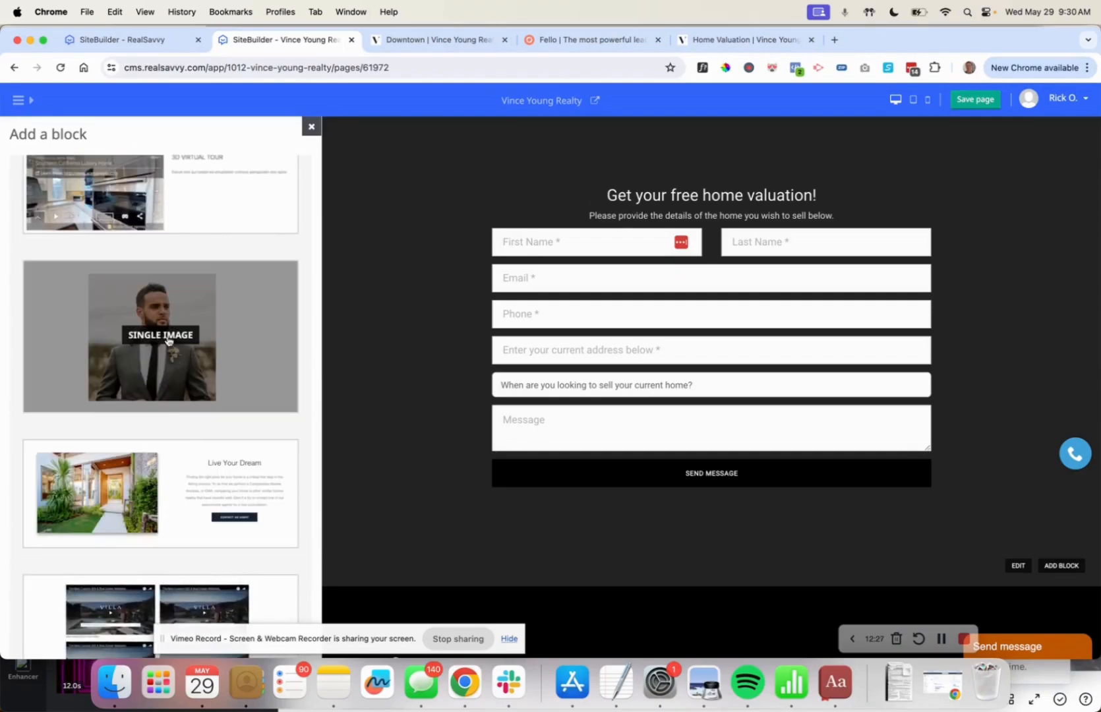
Add a Single Image block showing the agent's headshot.
click(167, 340)
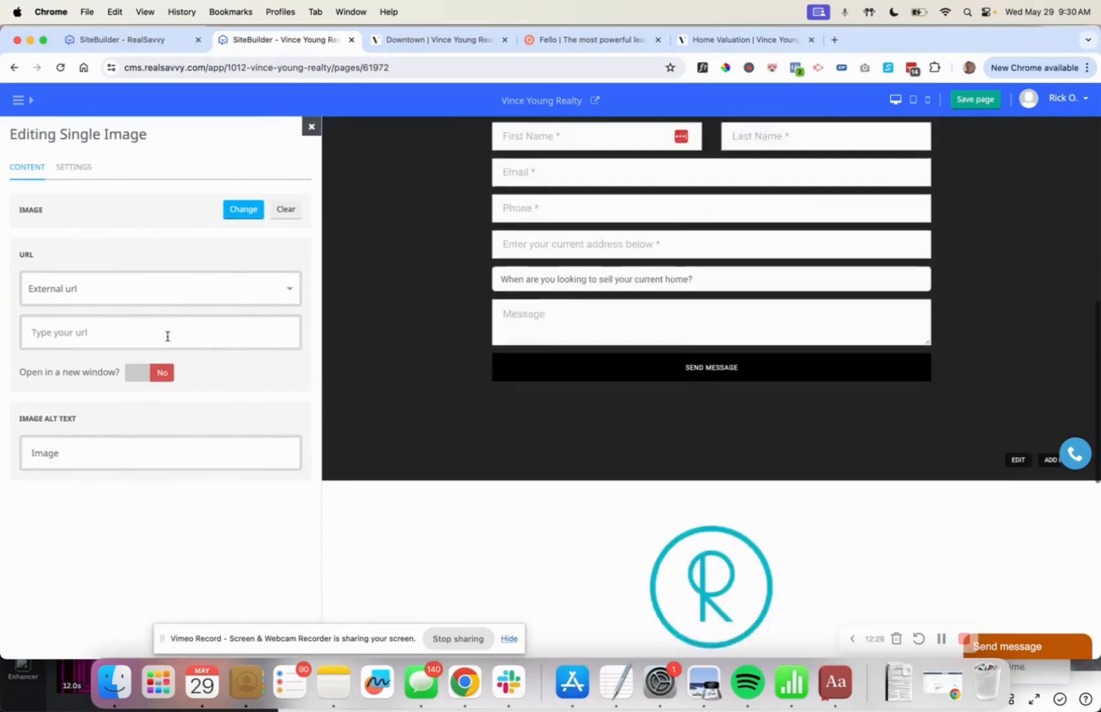
click(229, 213)
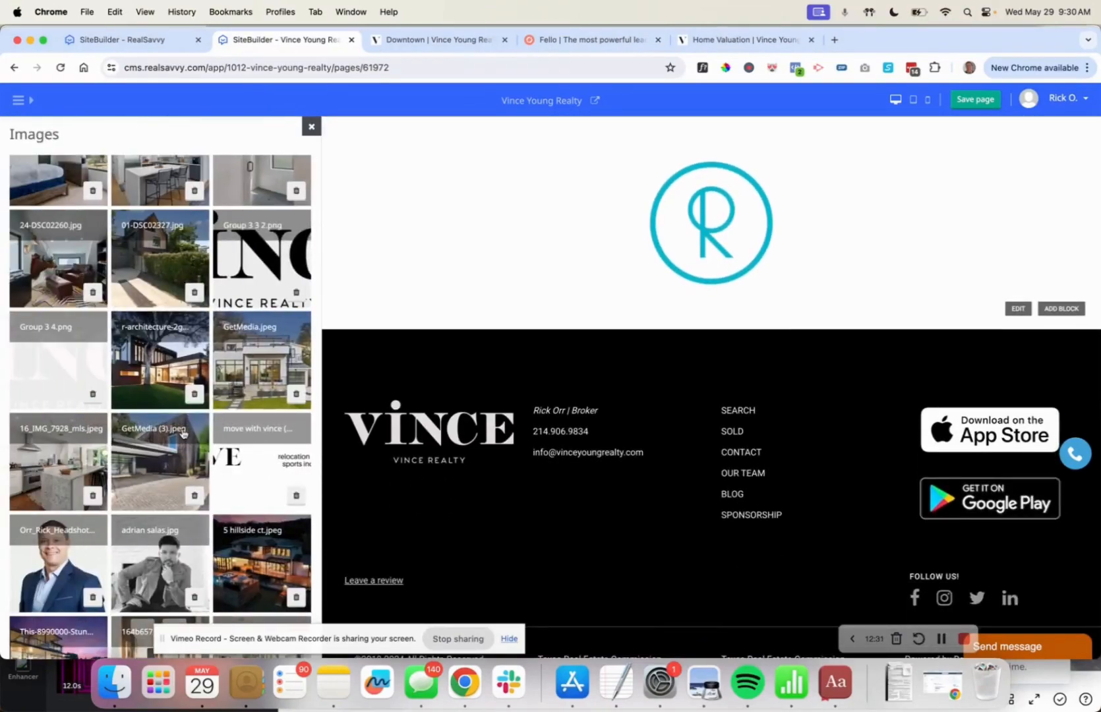
click(55, 593)
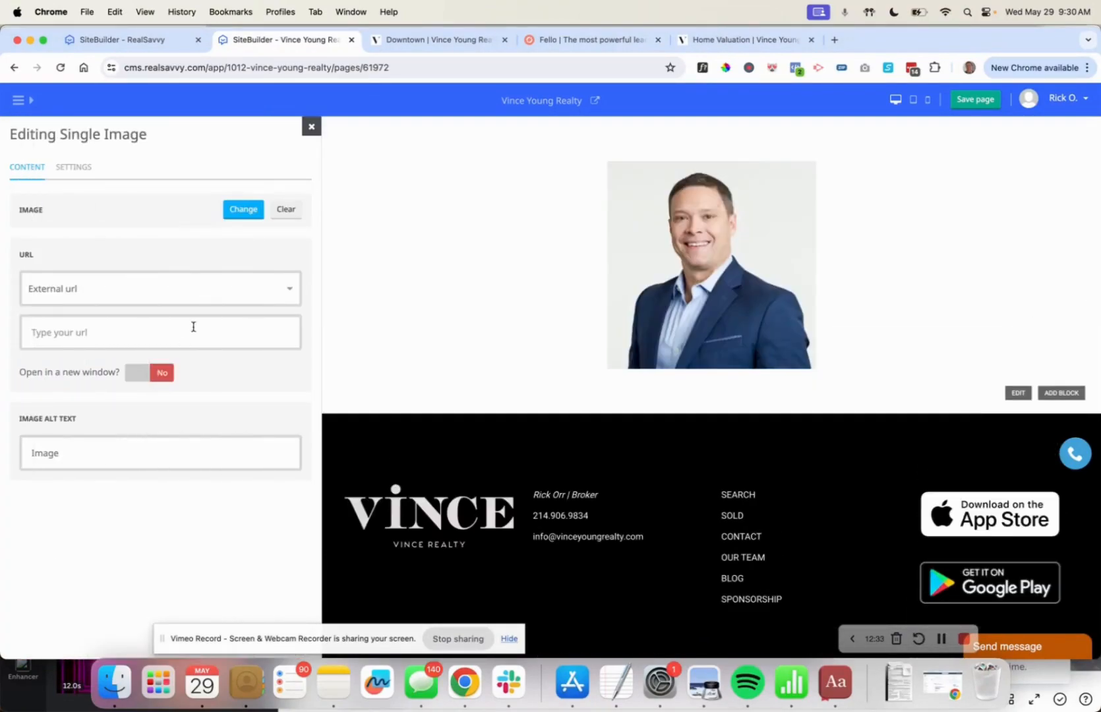
click(311, 126)
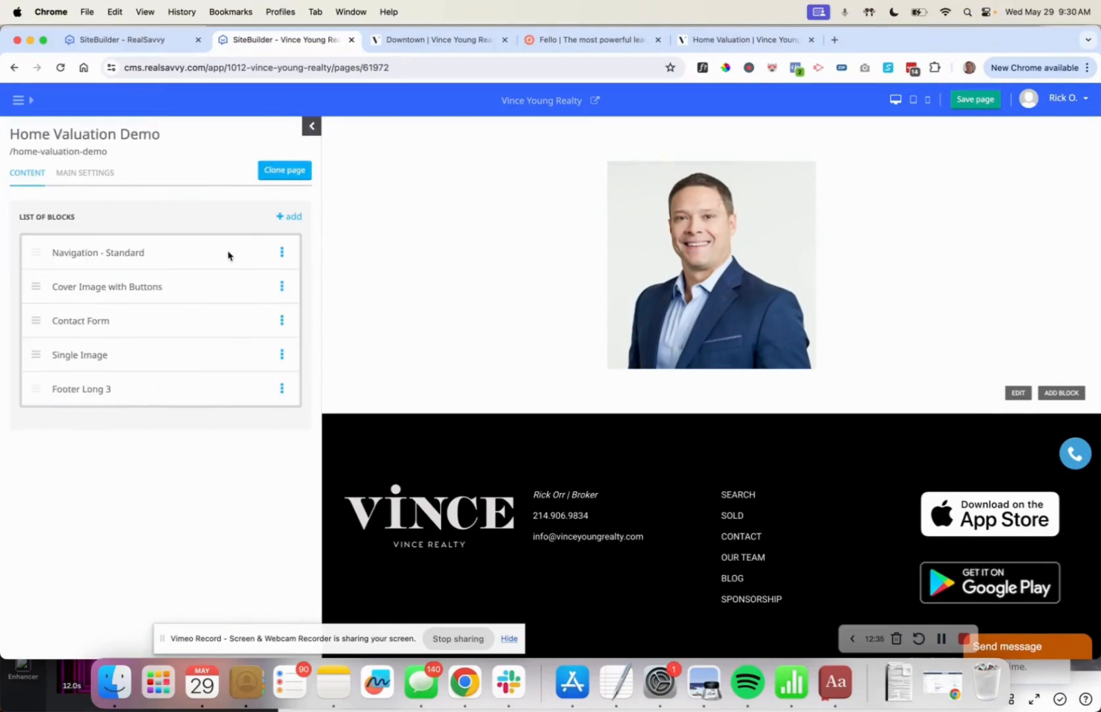
Delete the Single Image block and reopen the block library.
click(279, 354)
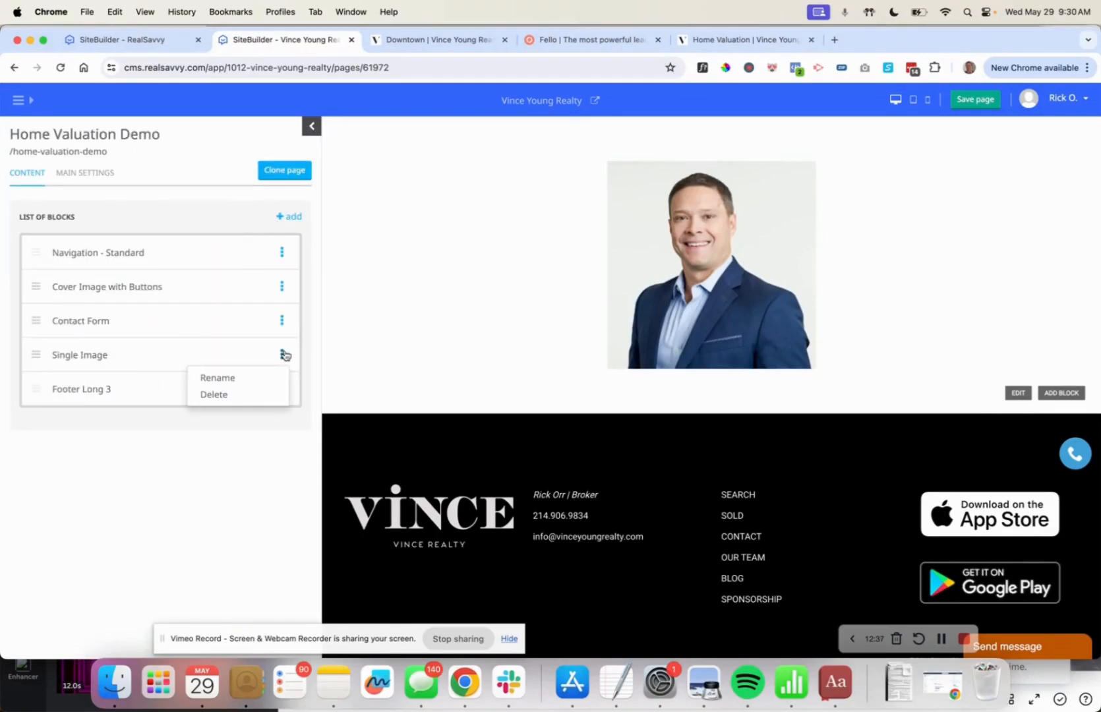
click(237, 399)
click(669, 155)
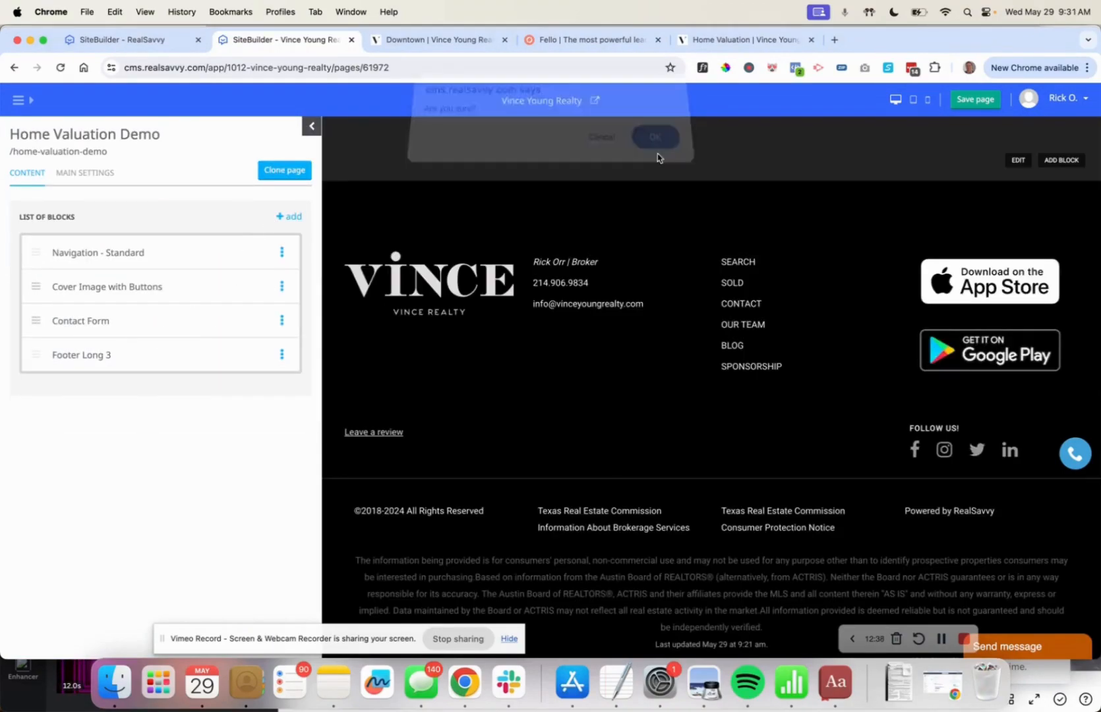
click(290, 217)
scroll(183, 428, up, 1)
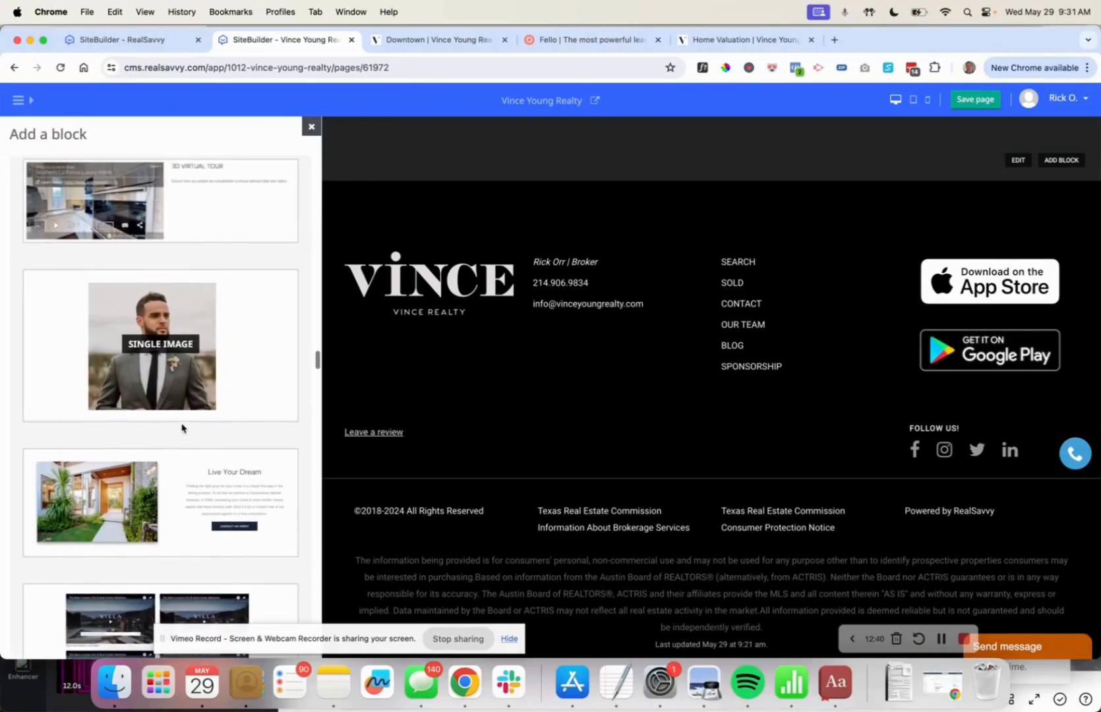
Add a Feature Image With Button block using the agent's headshot.
click(185, 506)
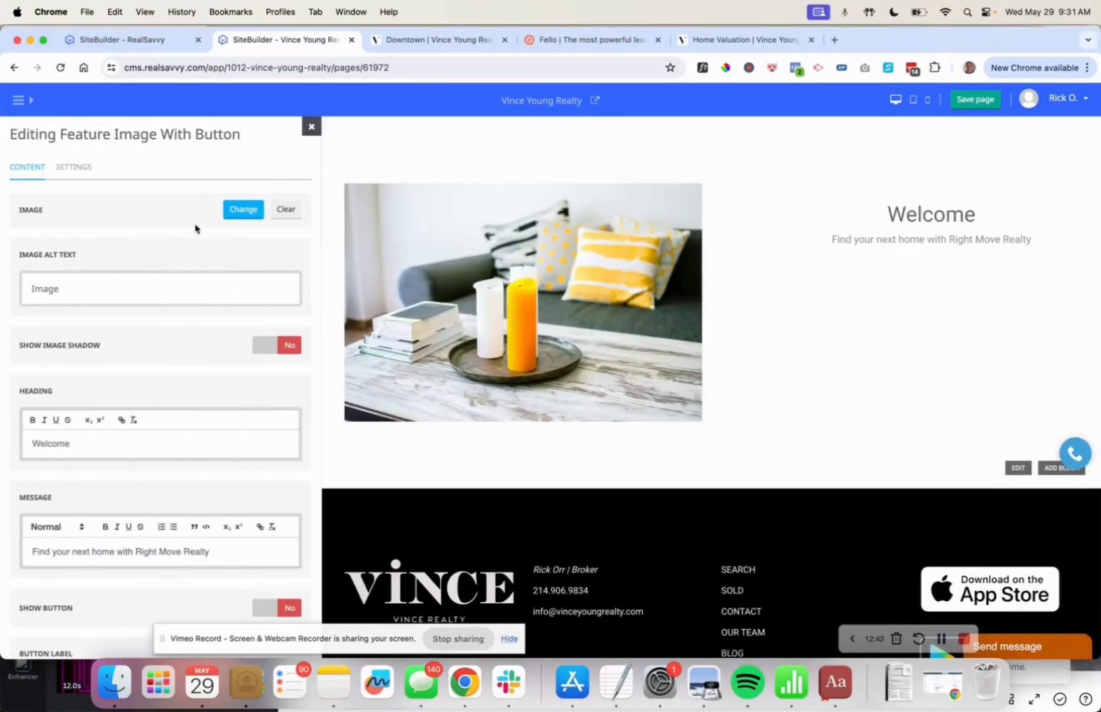
click(241, 211)
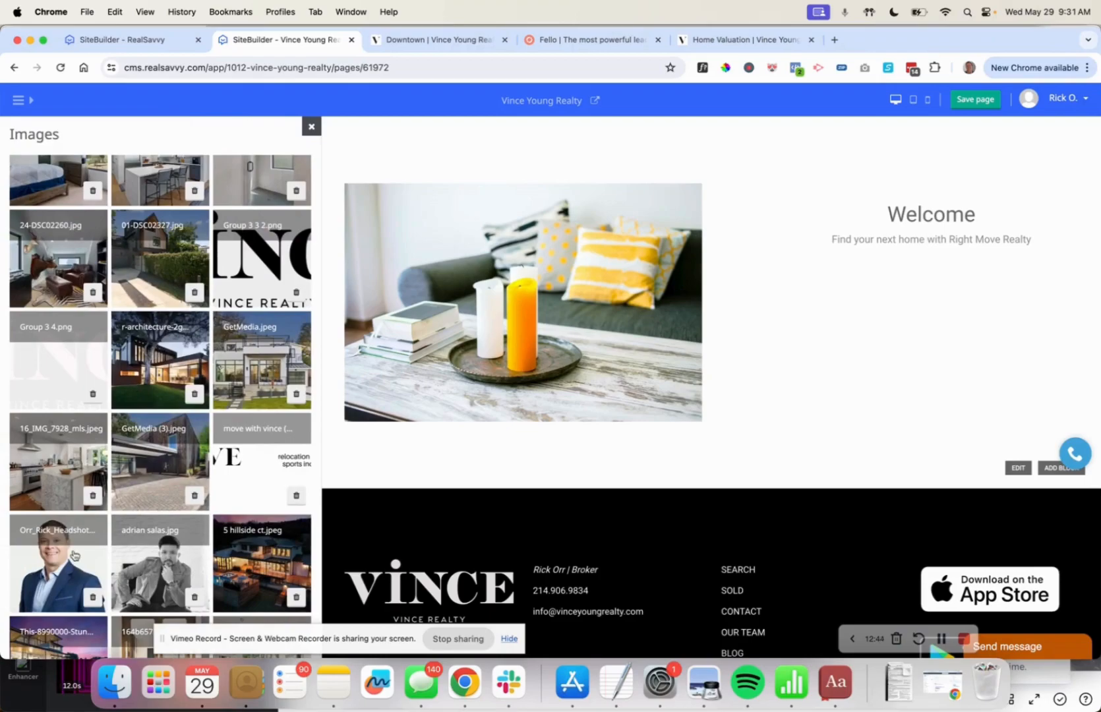
click(78, 545)
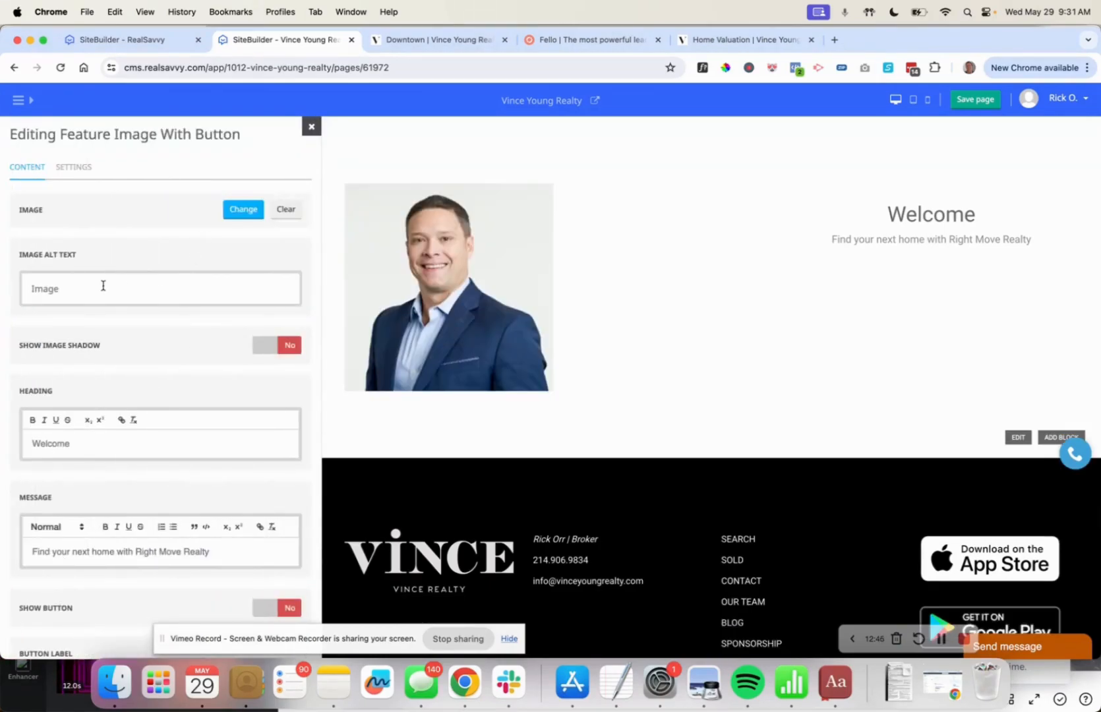
Set the heading to 'Meet Rick' and write the comparable-analysis message ending 'for your home.'.
click(55, 440)
text(Meet Rick)
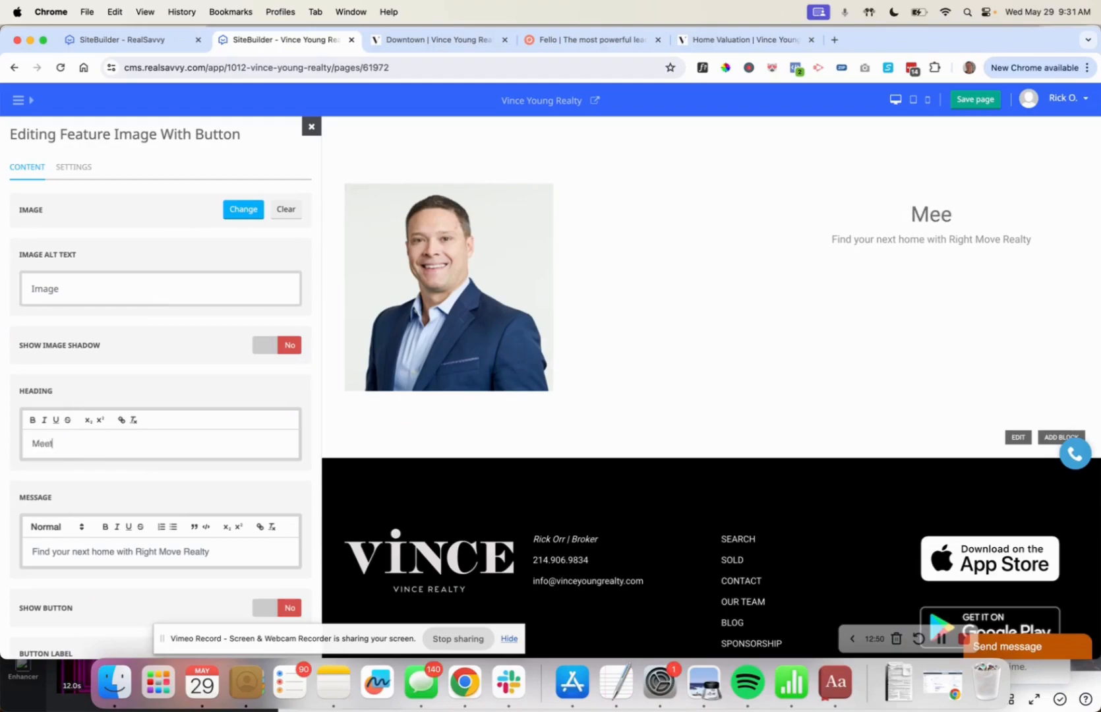
triple_click(45, 543)
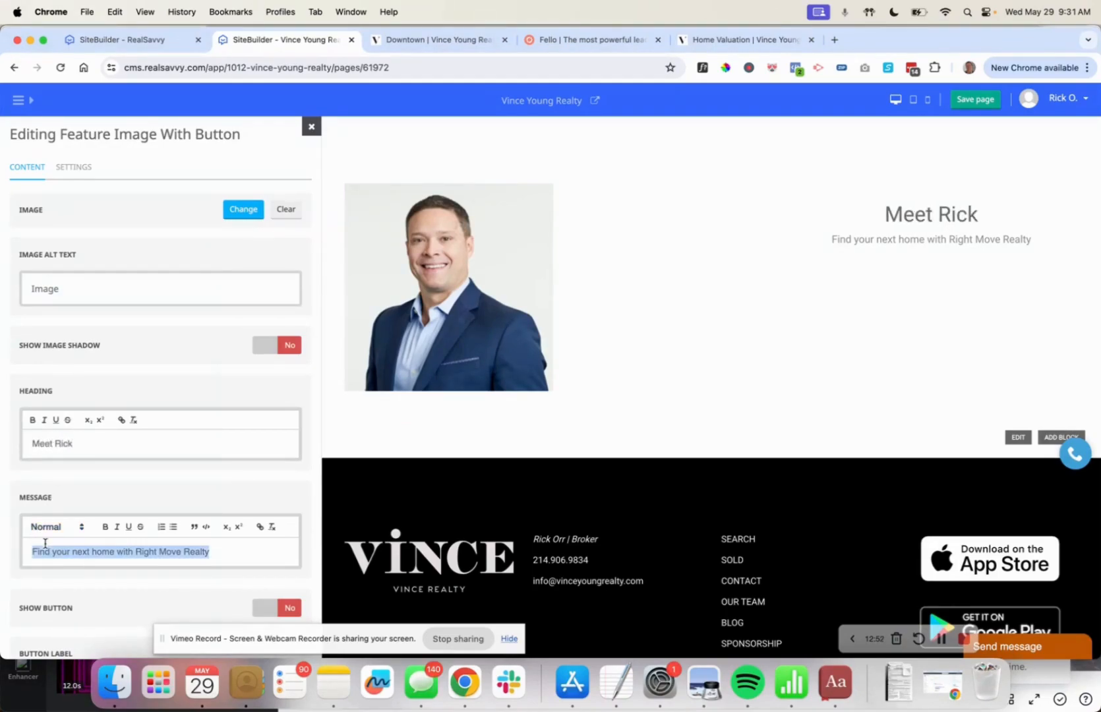
text(My team and I )
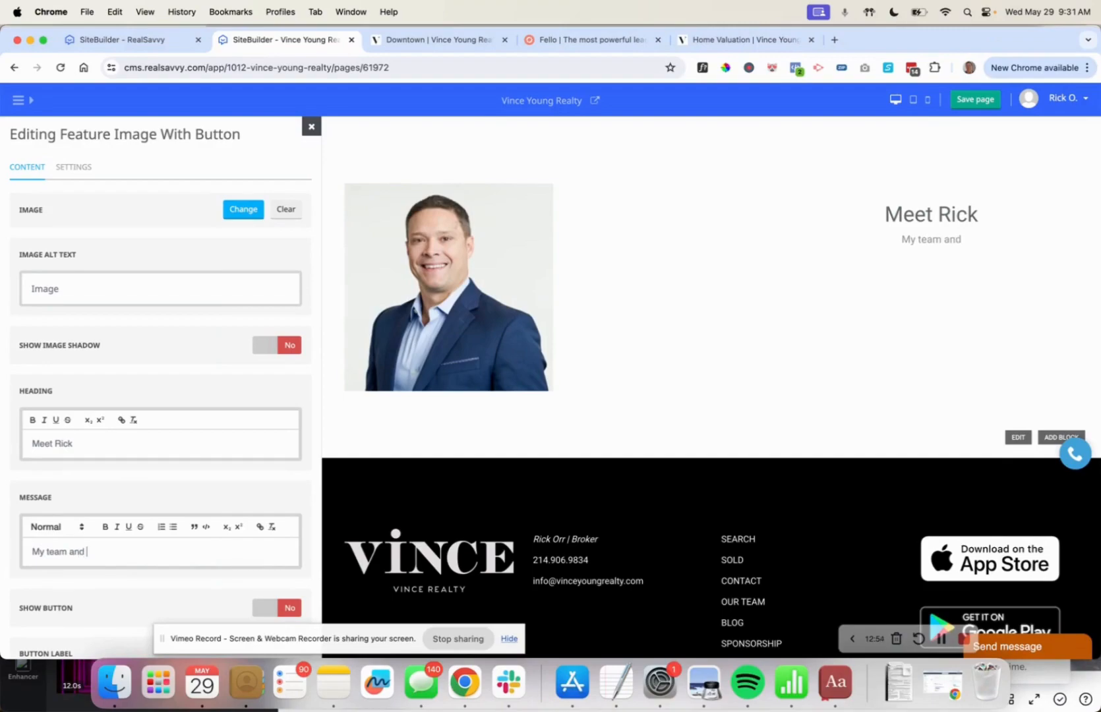
text(are delighted to provide a compara)
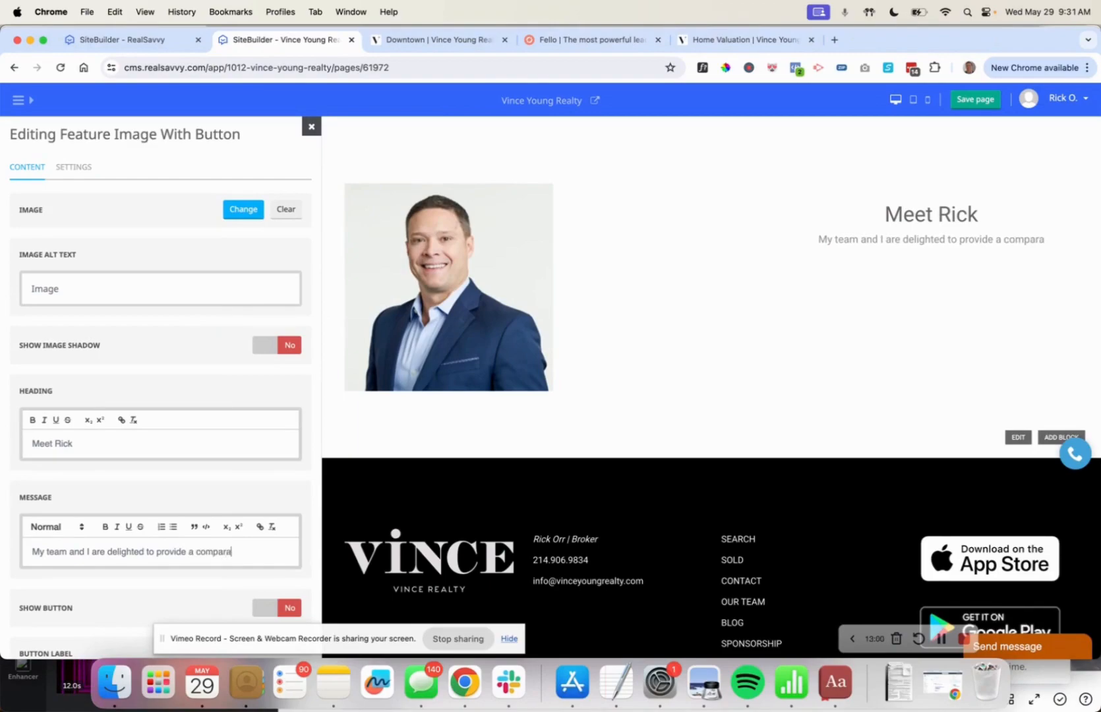
text(ble analyssi f)
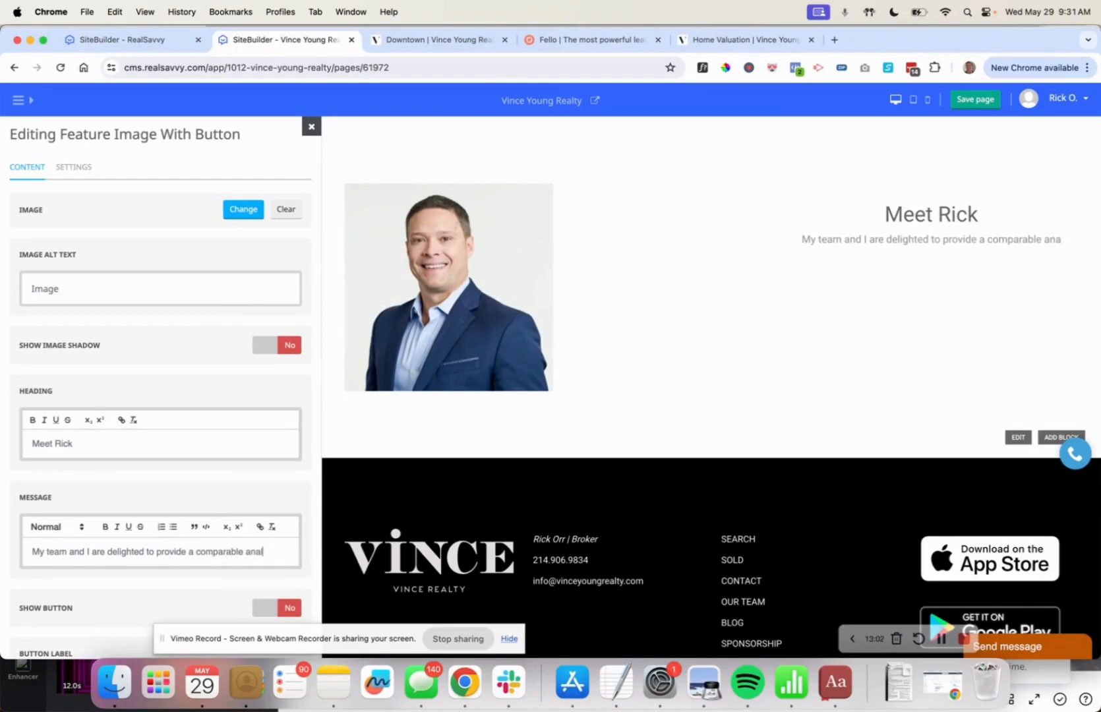
key(BackSpace)
key(BackSpace)
key(BackSpace)
key(BackSpace)
text(is for you rhom)
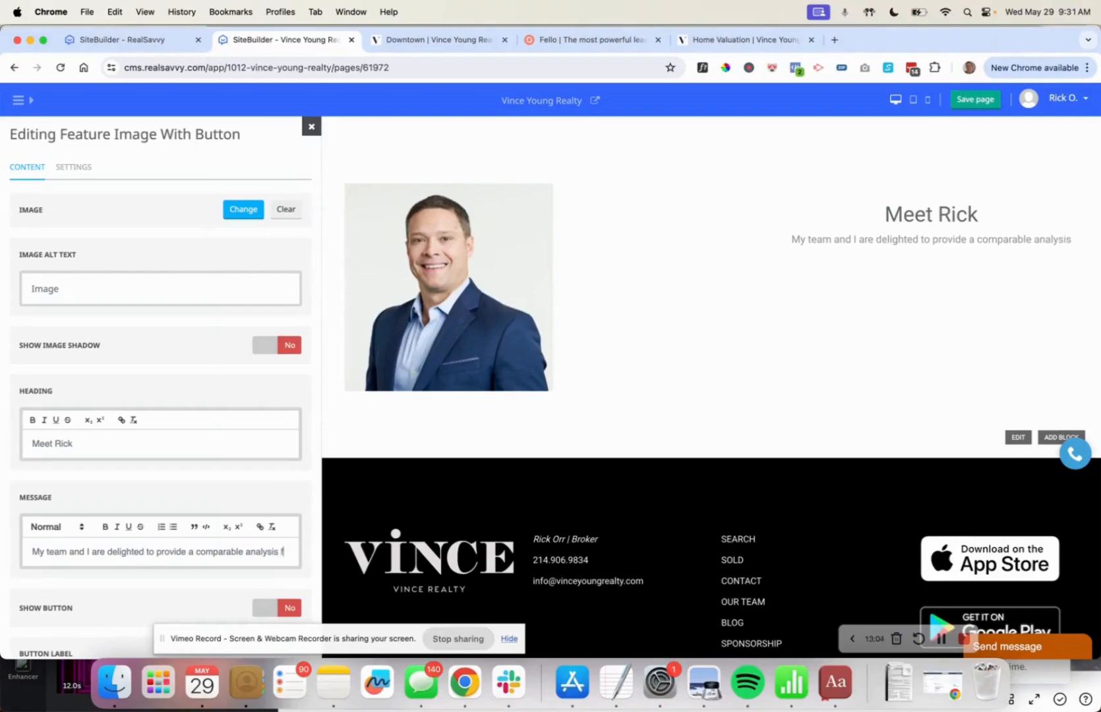
key(BackSpace)
key(BackSpace)
key(BackSpace)
key(BackSpace)
key(BackSpace)
text(r home.)
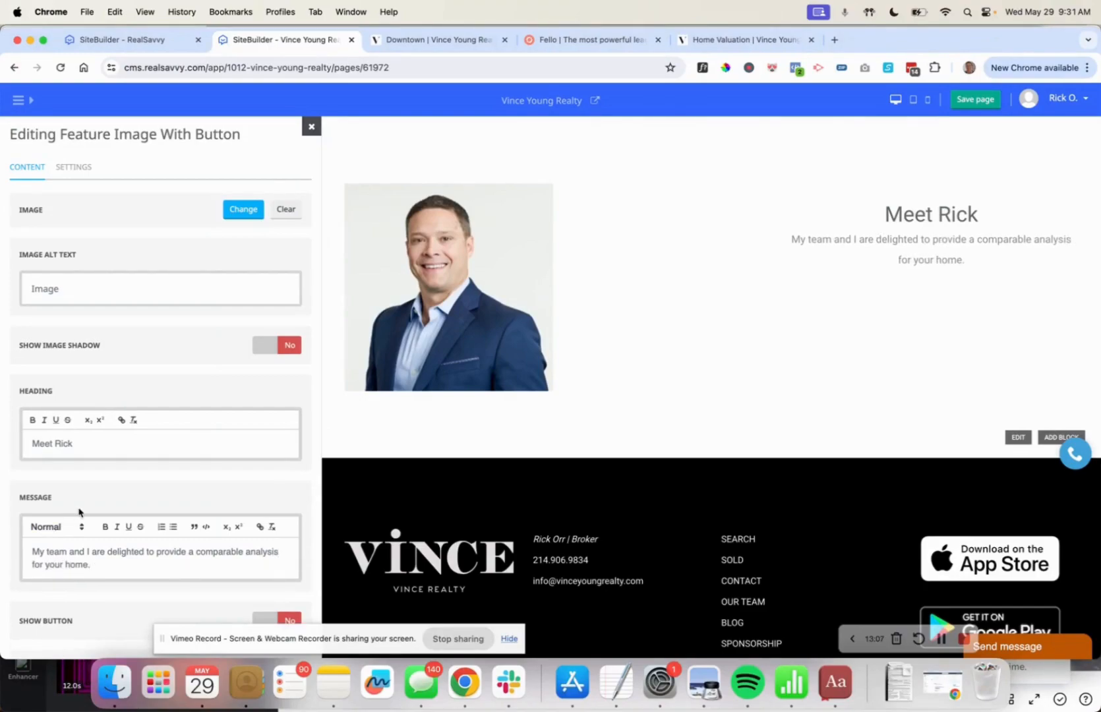
Toggle Show Button on and back off so the block has no button.
scroll(80, 513, down, 5)
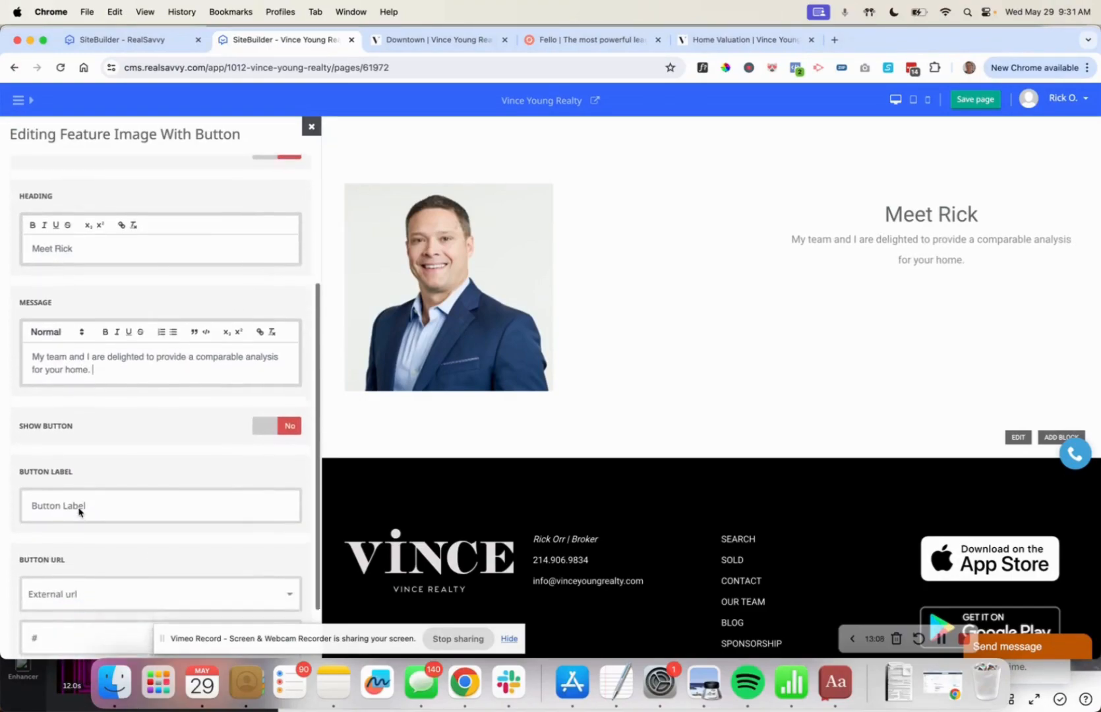
click(285, 396)
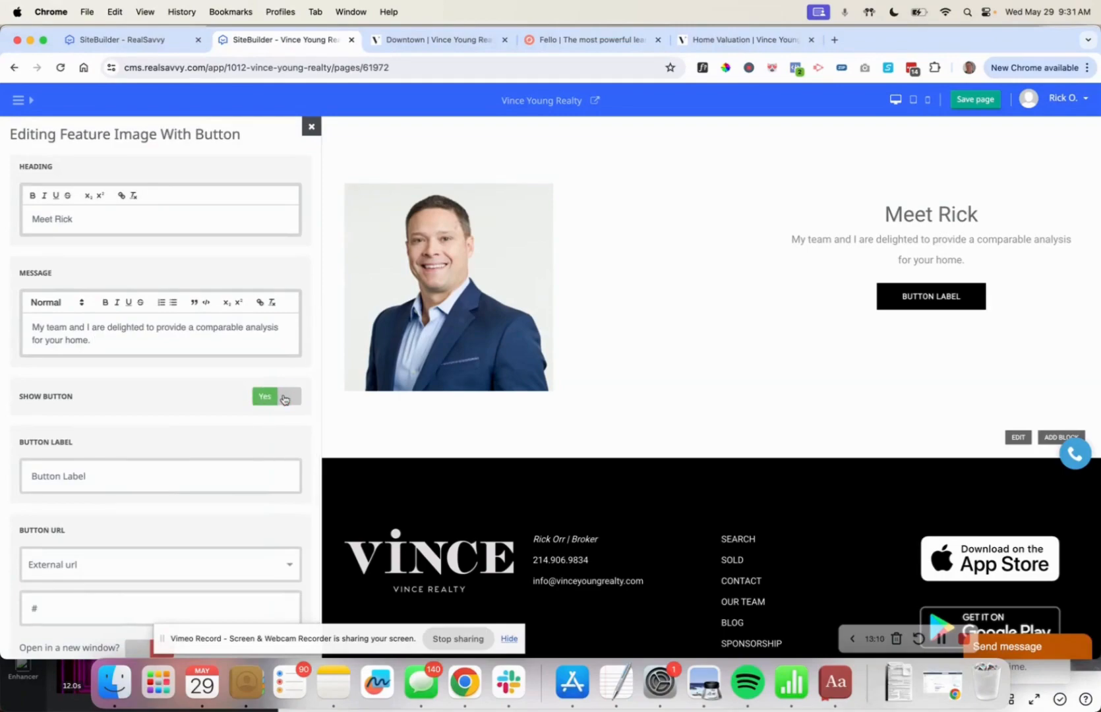
click(283, 398)
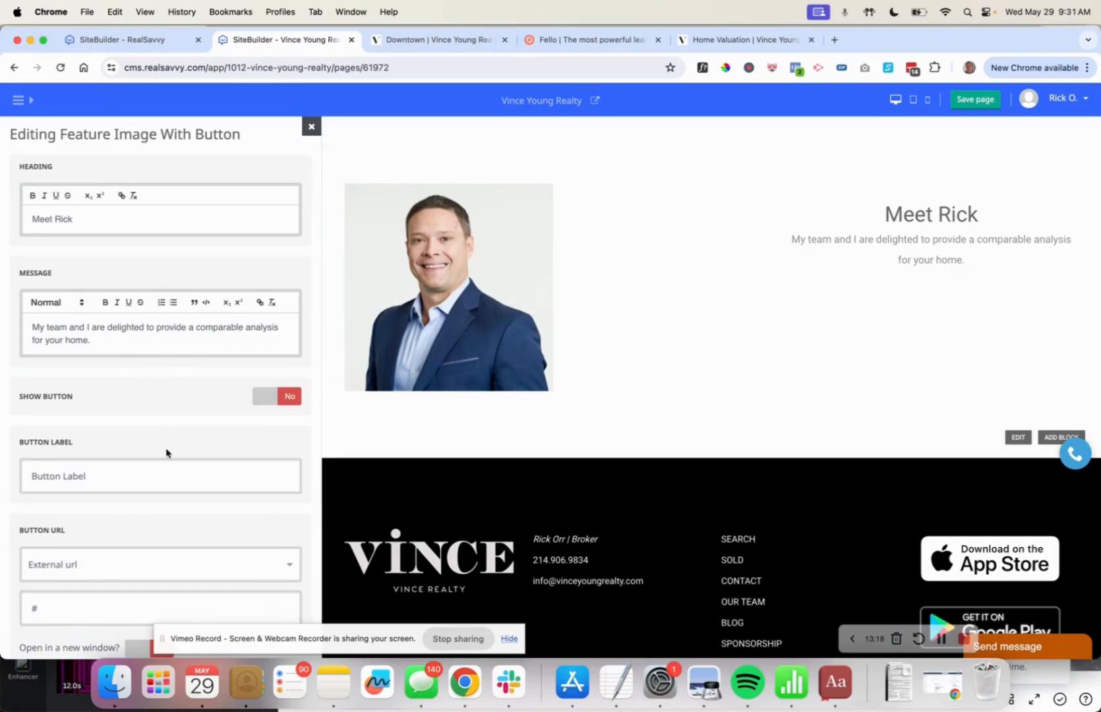
scroll(166, 441, down, 2)
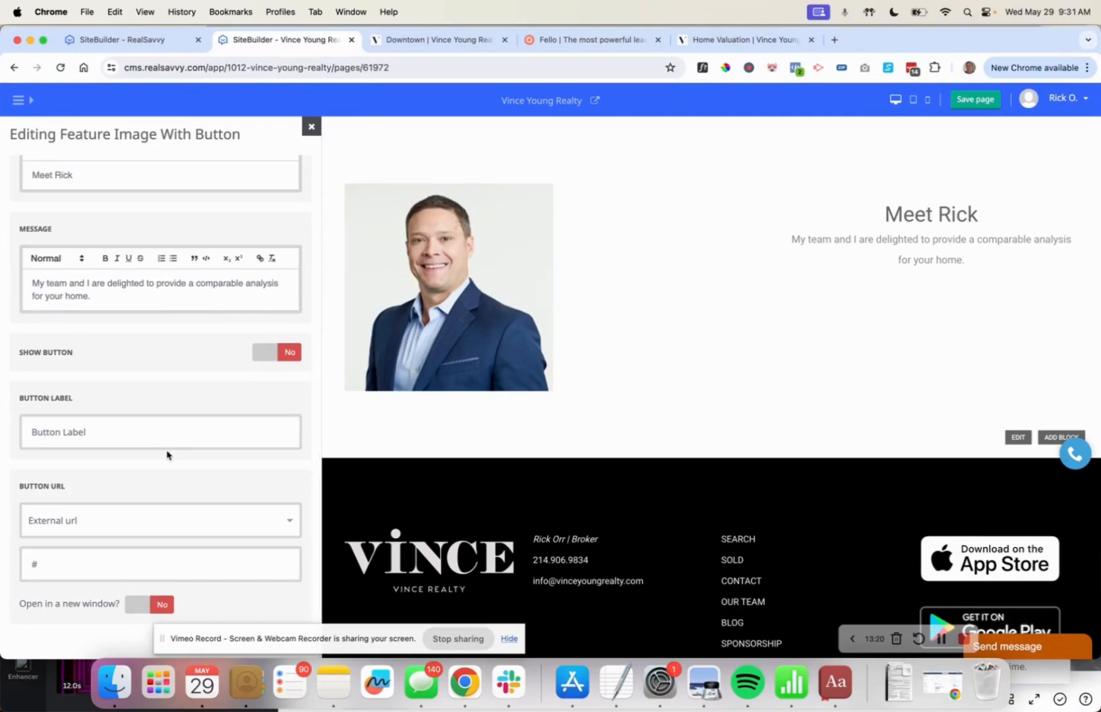
scroll(167, 454, up, 10)
Move the Meet Rick feature block above the contact form and save the page.
click(313, 128)
drag(46, 357, 46, 328)
scroll(690, 406, up, 6)
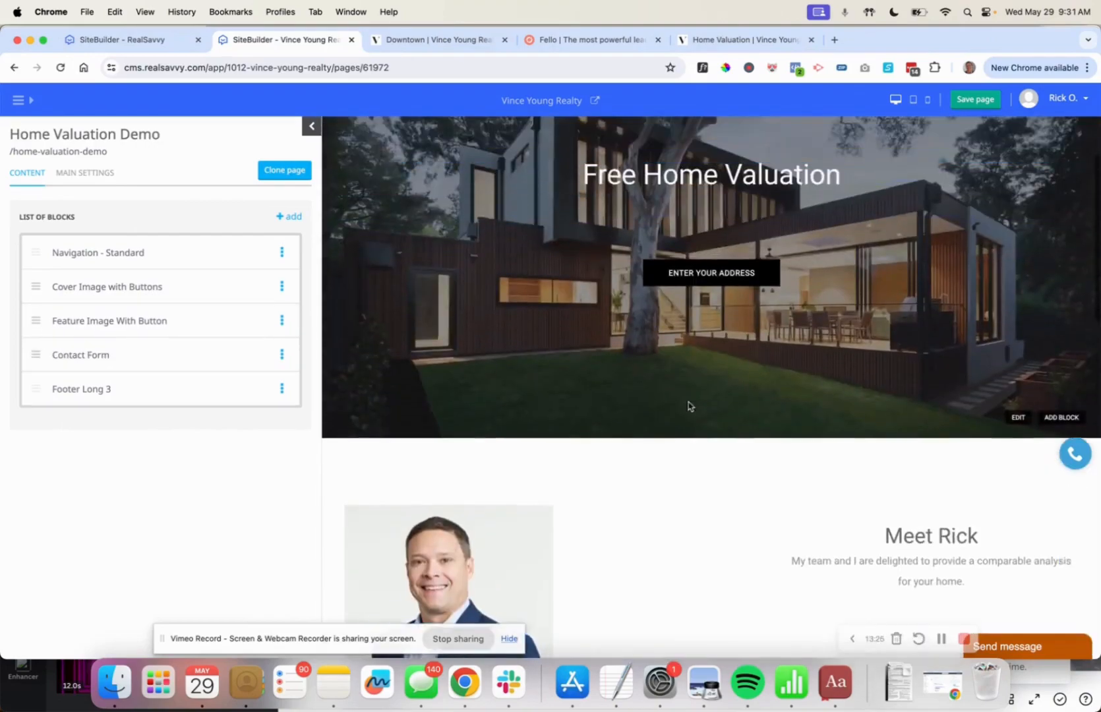
scroll(690, 407, down, 3)
scroll(688, 406, down, 3)
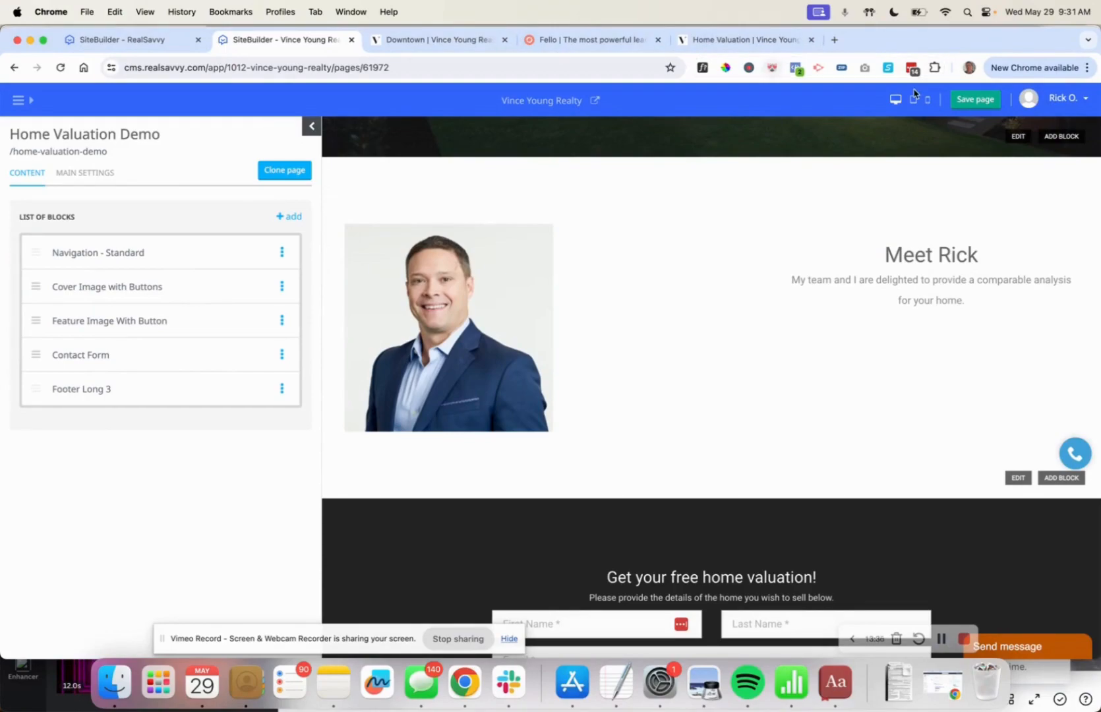
click(965, 105)
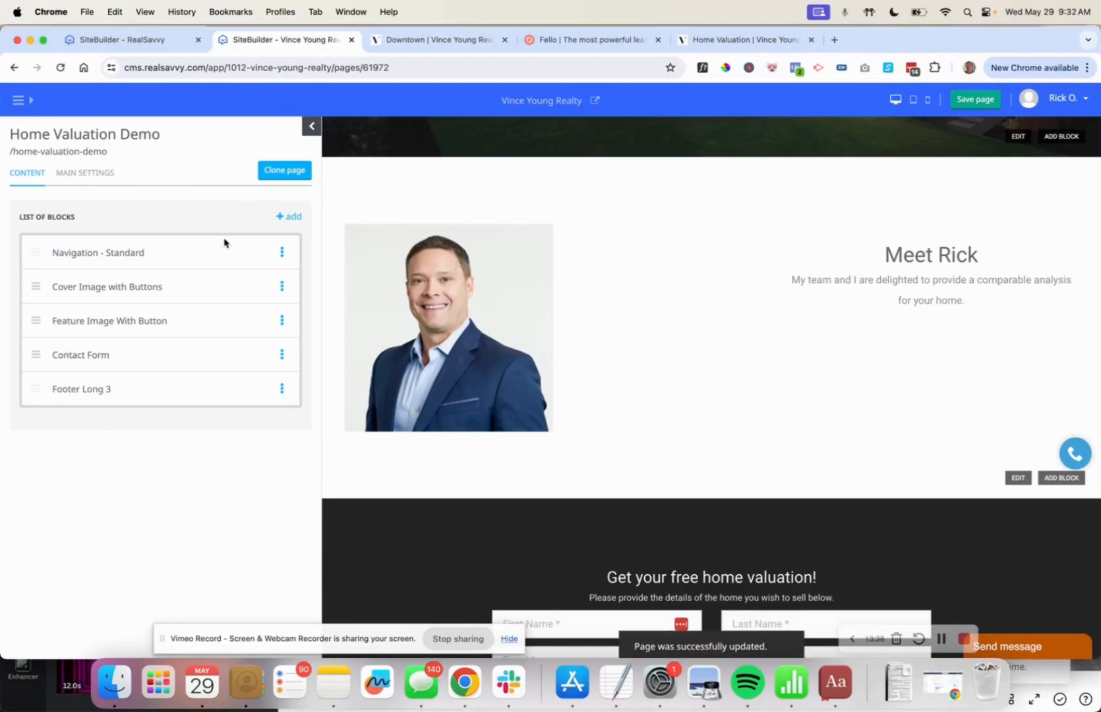
Add a Popup Lead Capture block to the page.
click(285, 223)
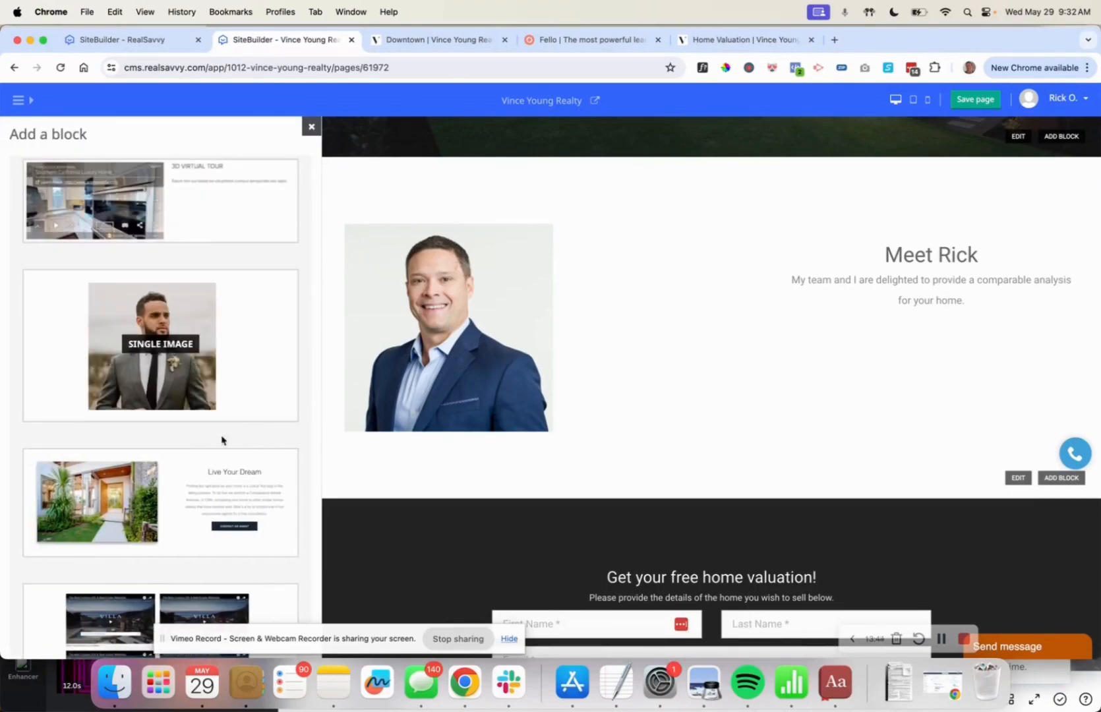
scroll(219, 463, down, 5)
scroll(219, 463, up, 15)
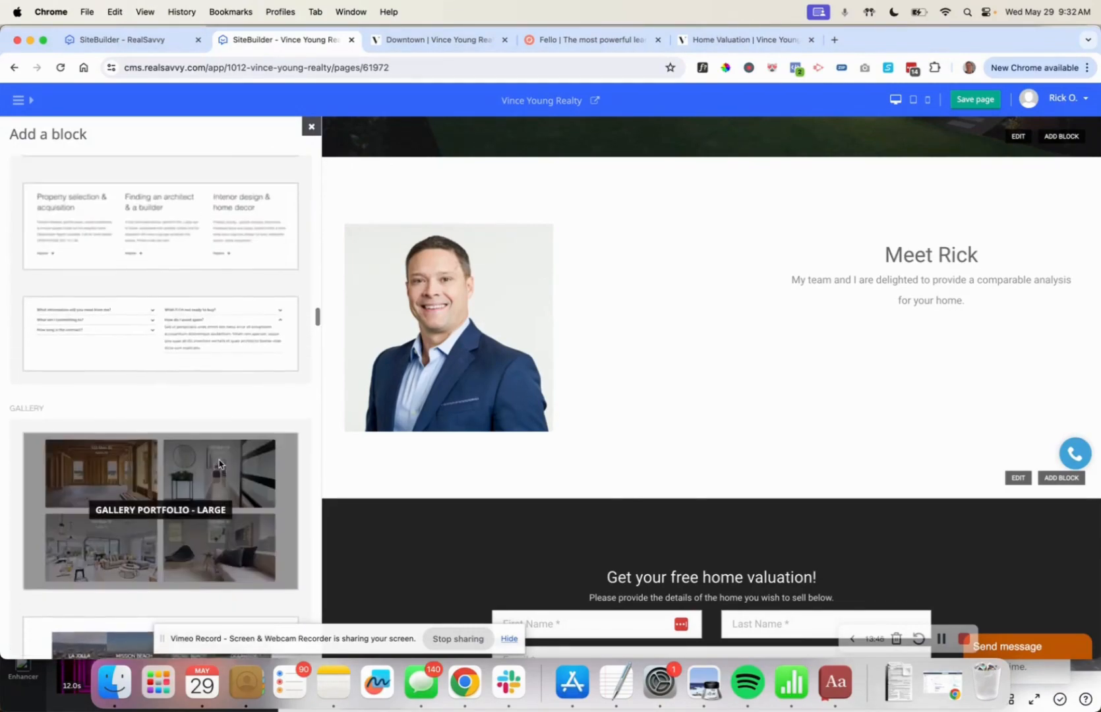
scroll(219, 463, up, 6)
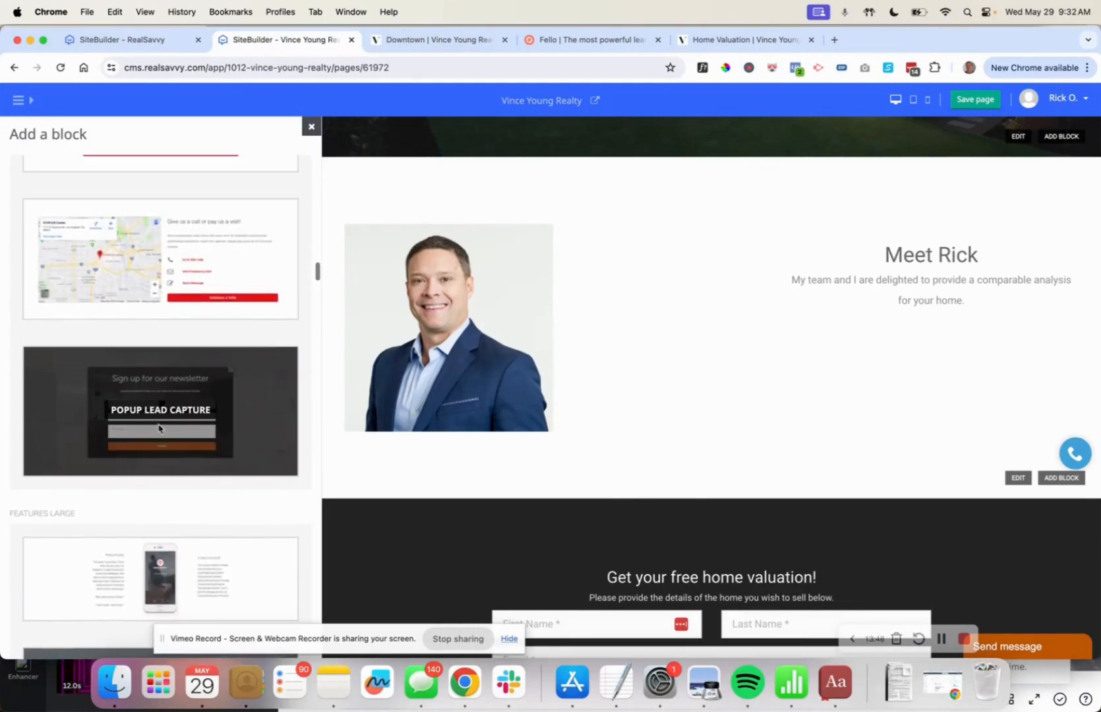
click(157, 411)
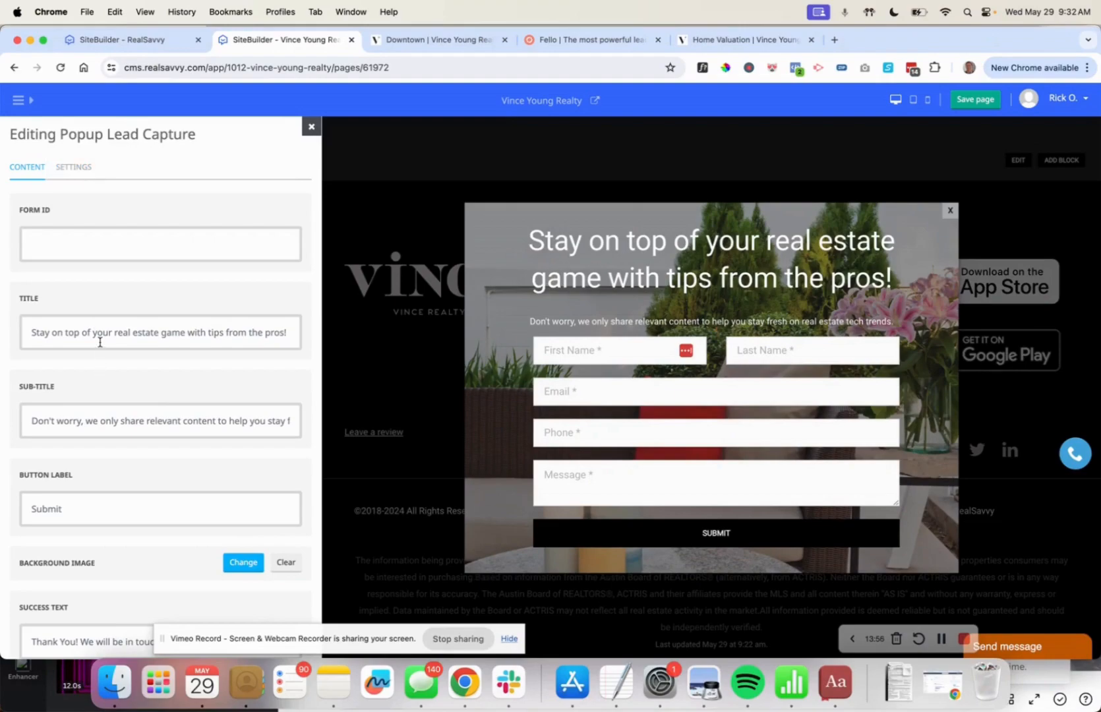
In the popup's Settings, leave Require Submission off after toggling it on and back.
scroll(131, 425, down, 5)
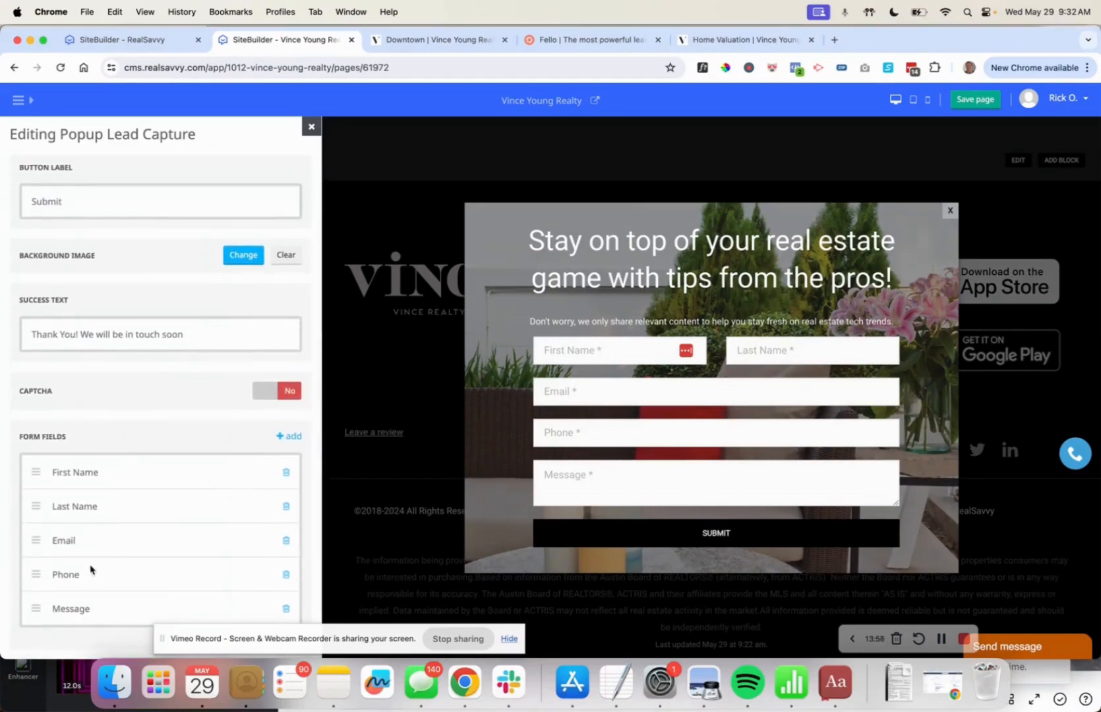
scroll(122, 487, up, 5)
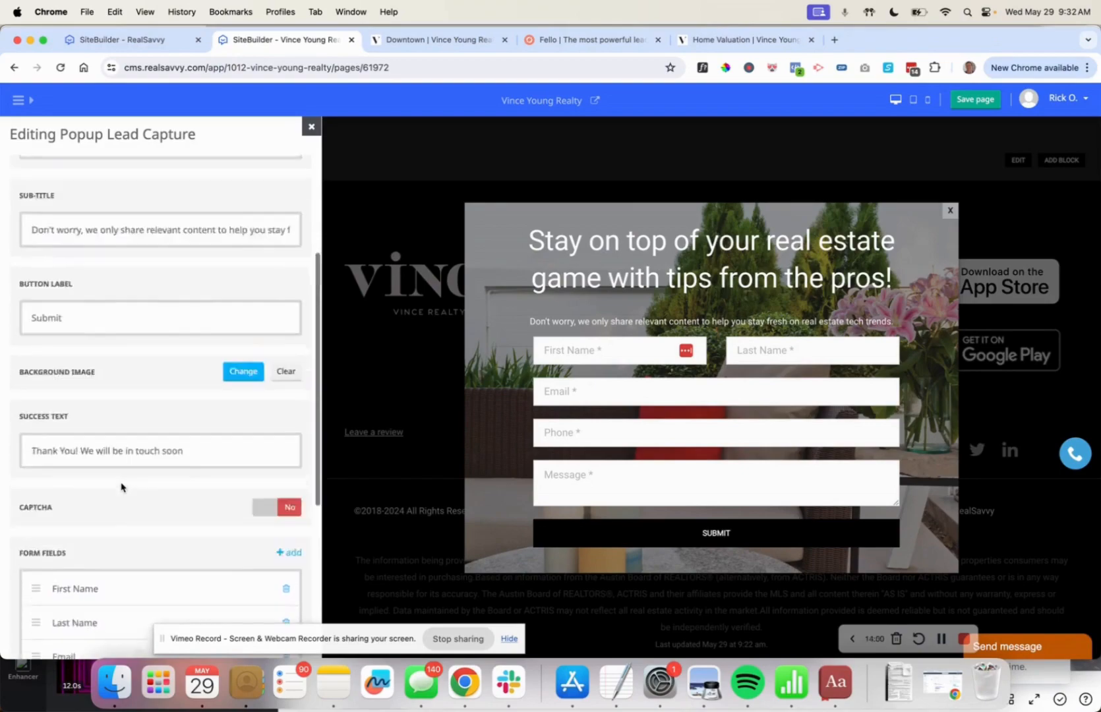
click(85, 172)
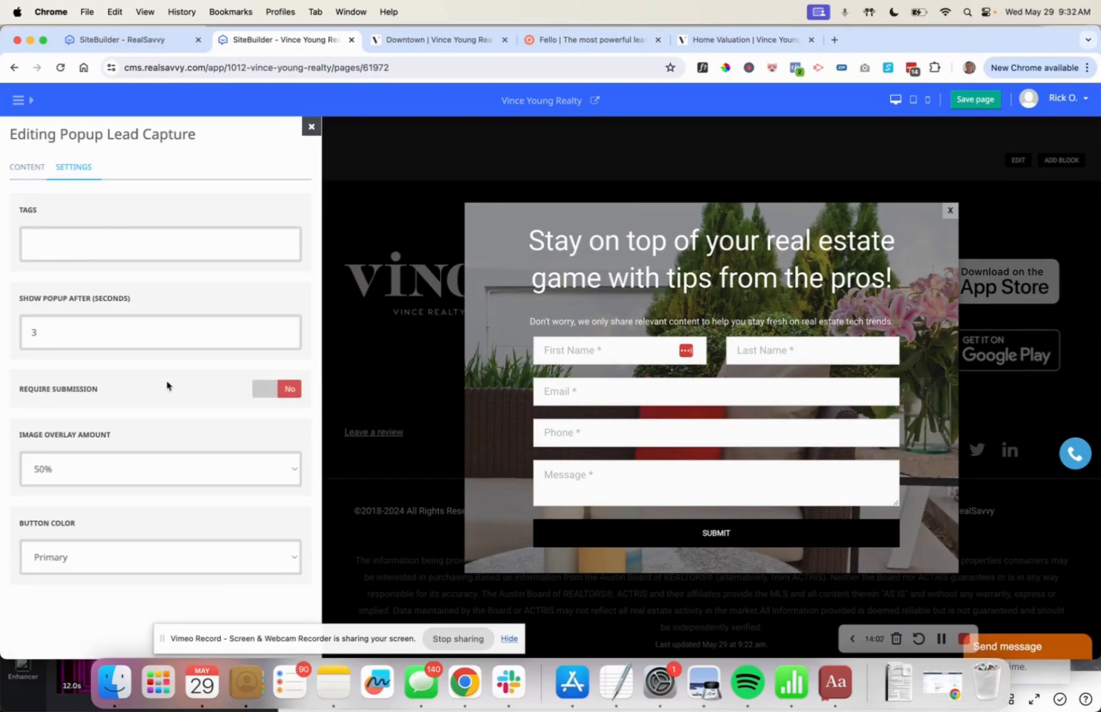
click(279, 393)
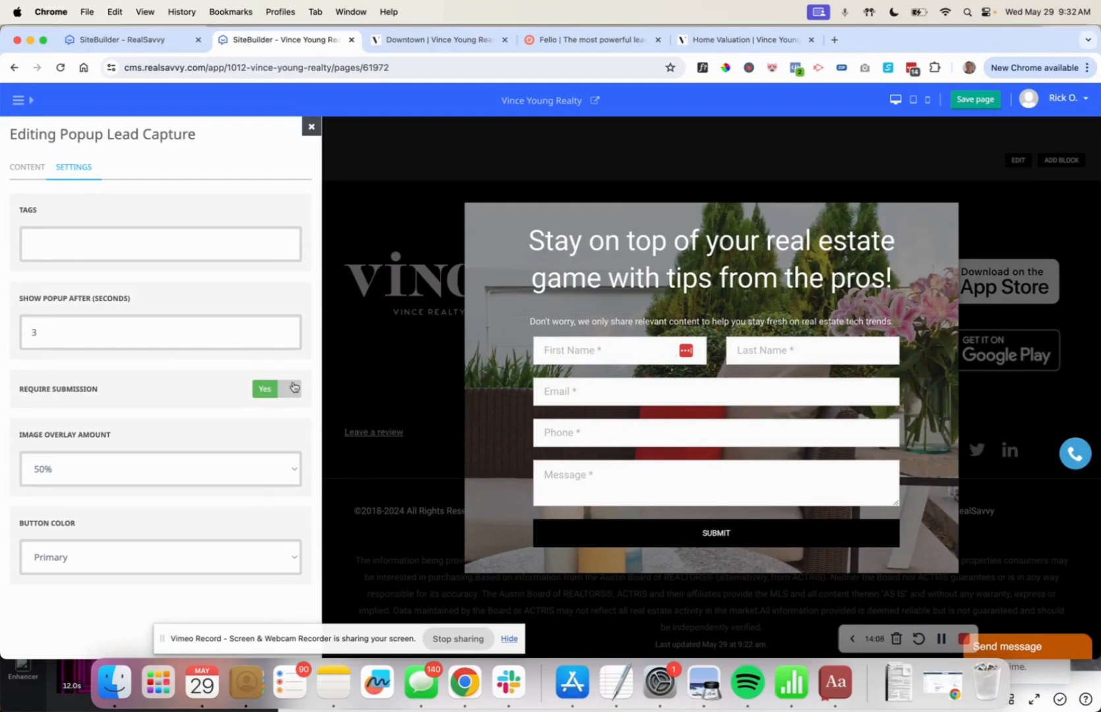
click(262, 396)
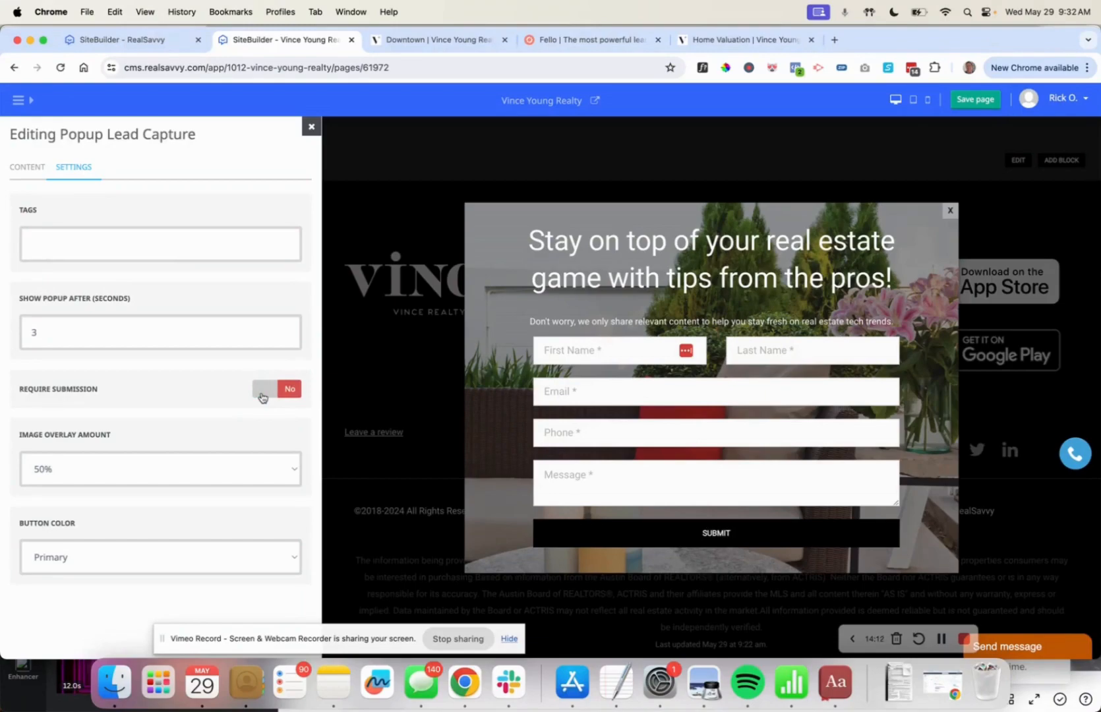
Save the page, dismiss the popup preview and close the Popup Lead Capture editor.
click(980, 100)
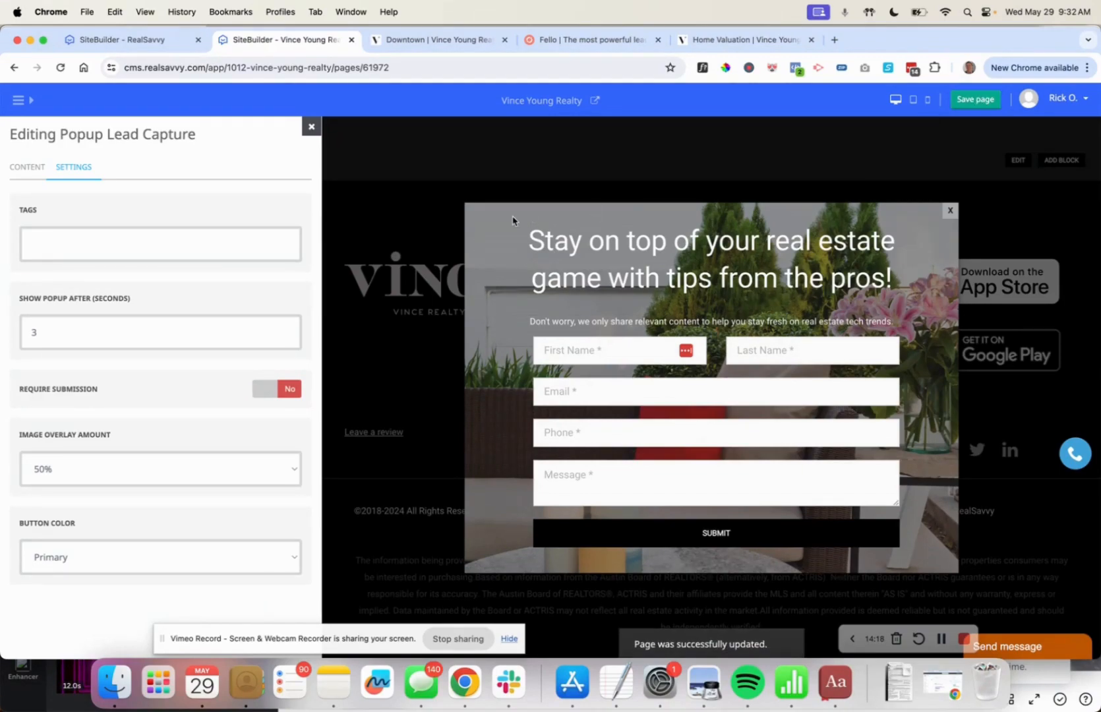
click(950, 212)
click(312, 125)
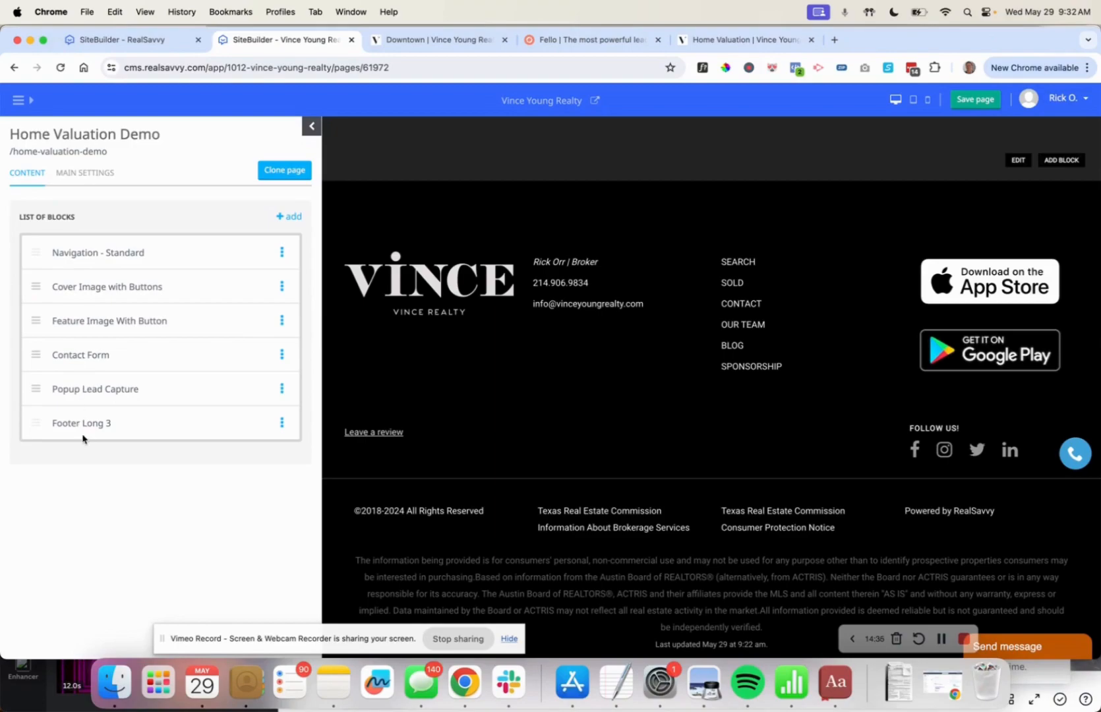
Add a Mosaic block to the page.
click(286, 216)
scroll(232, 380, down, 5)
scroll(232, 380, down, 10)
scroll(232, 380, down, 10)
scroll(232, 379, down, 1)
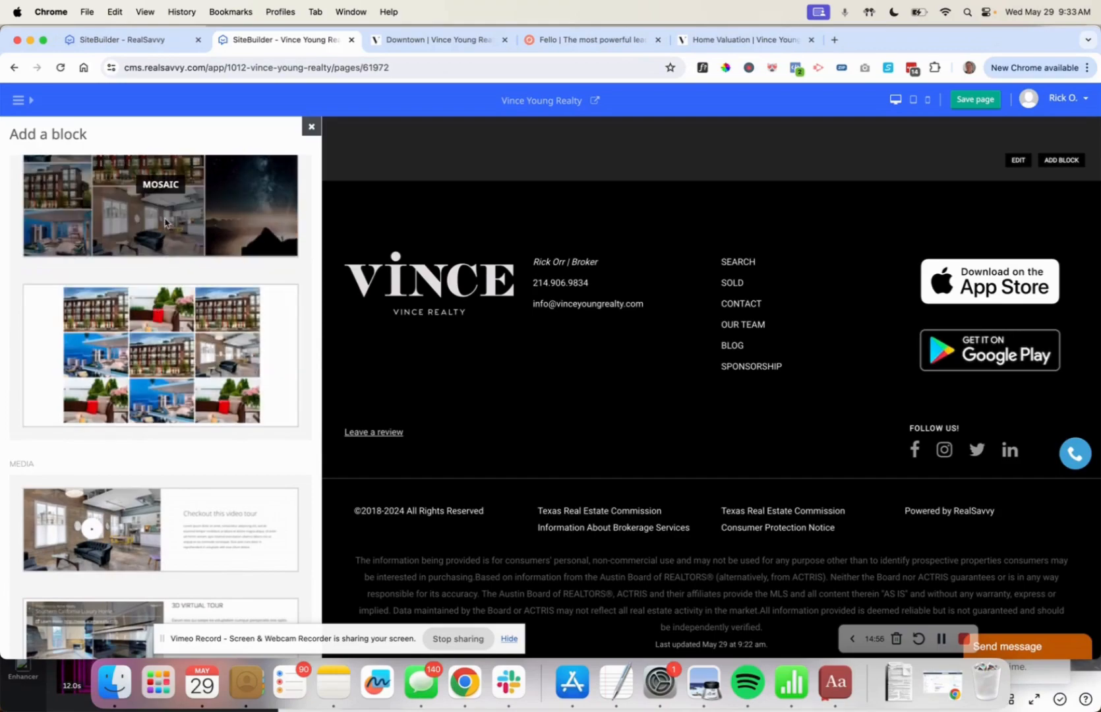
click(165, 193)
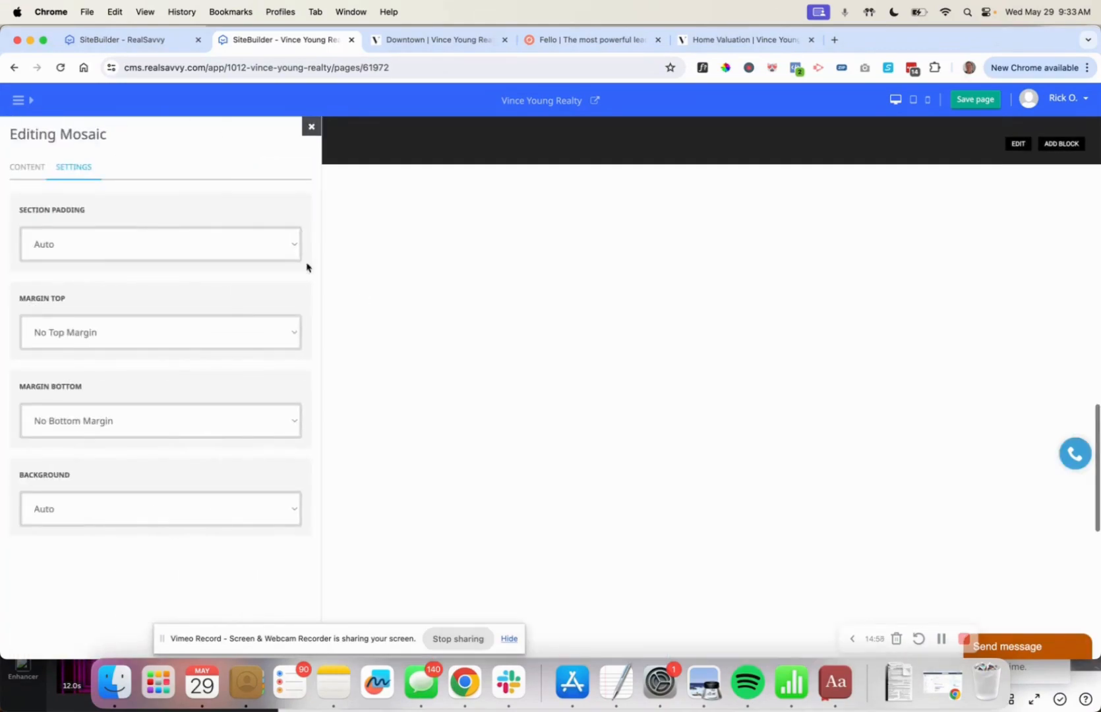
Fill column one with the dark modern house photo and the GetMedia.jpeg house photo.
click(21, 168)
click(290, 210)
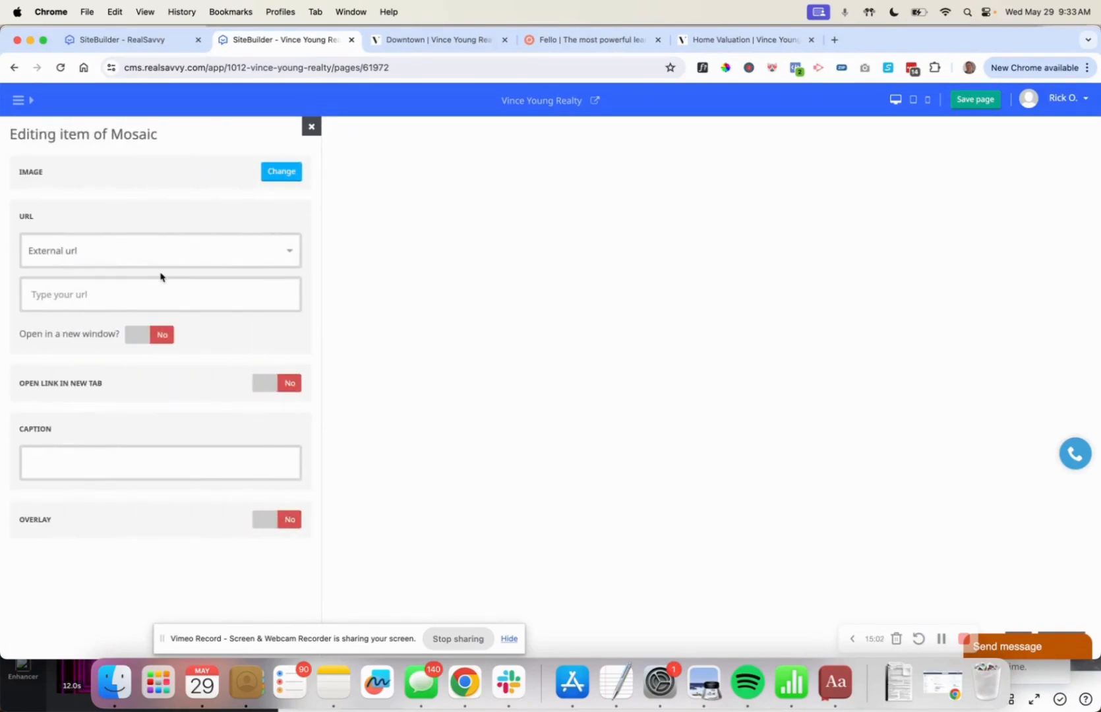
click(280, 171)
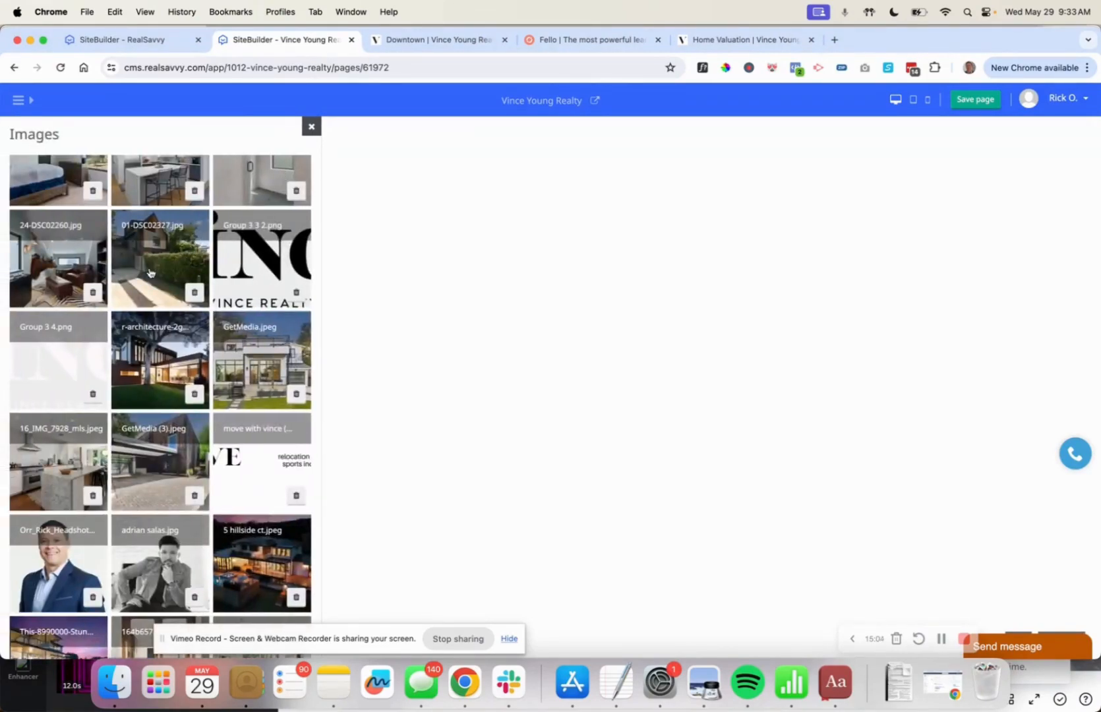
click(151, 273)
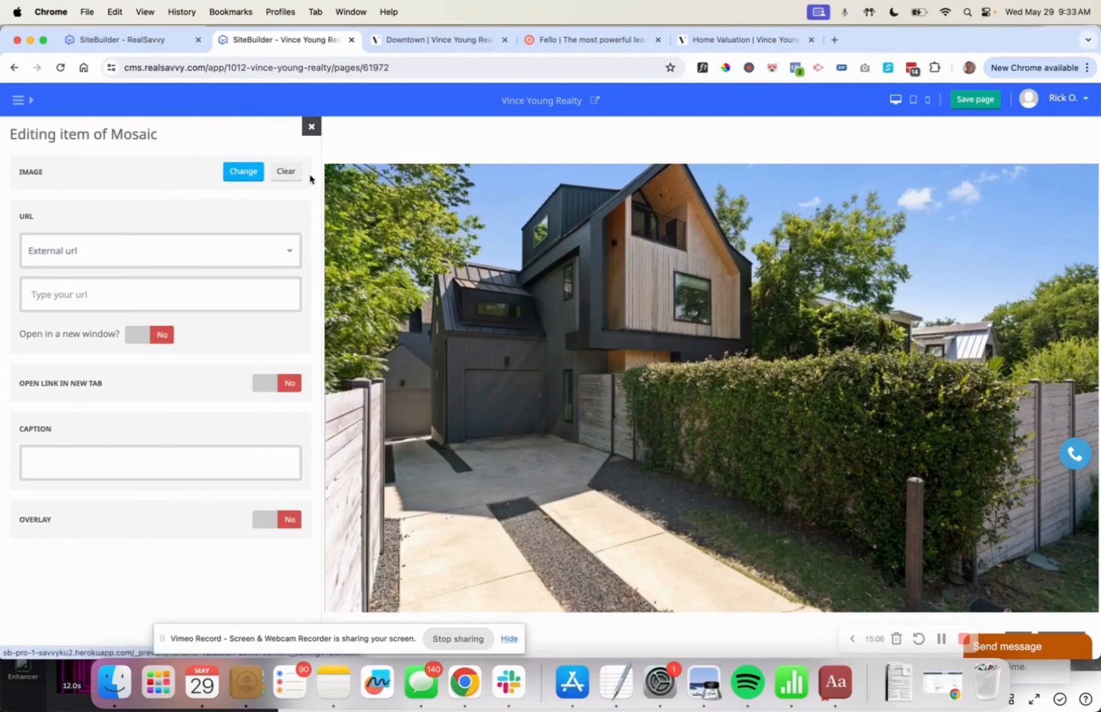
click(311, 127)
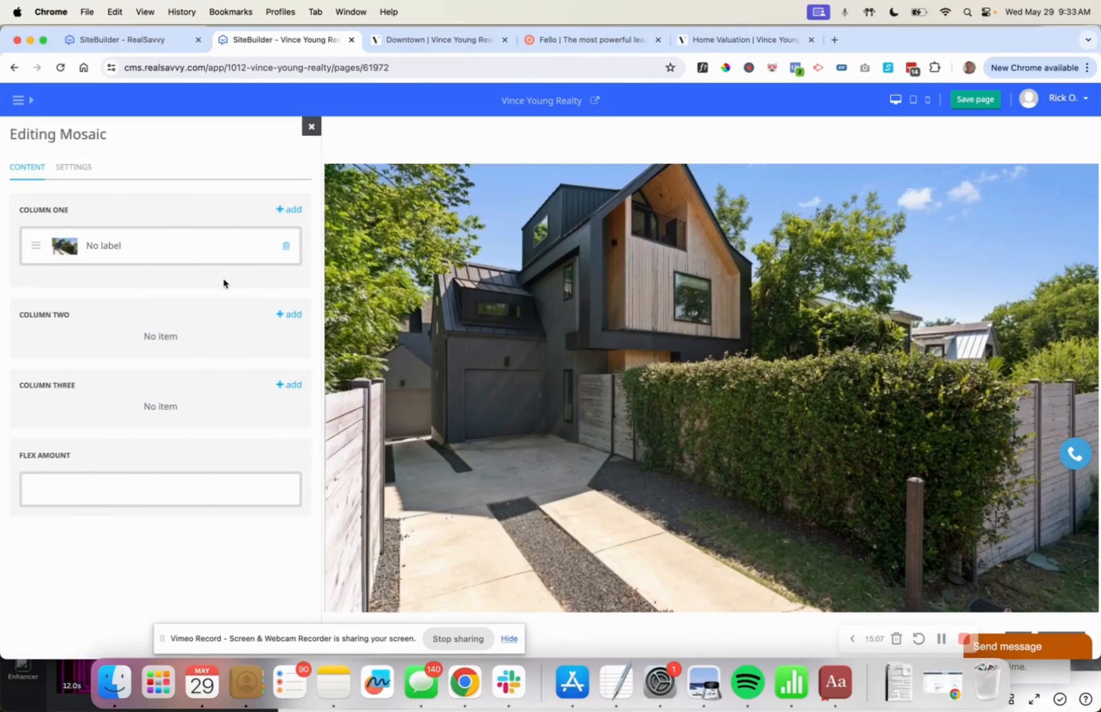
click(288, 210)
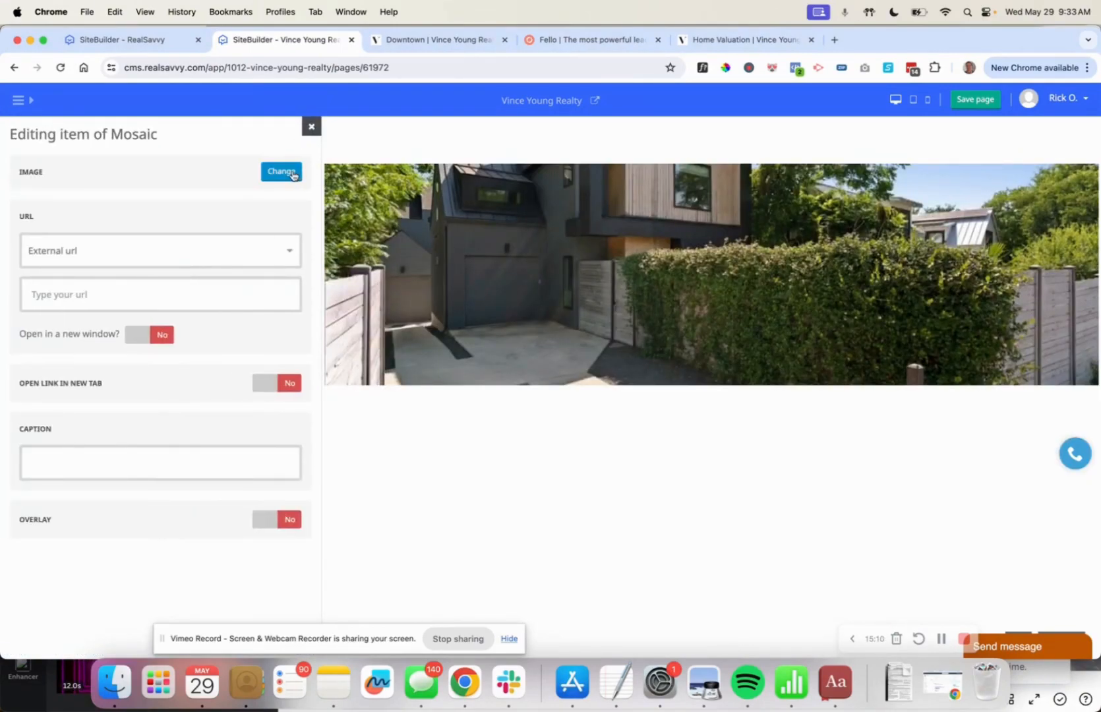
click(293, 173)
click(250, 374)
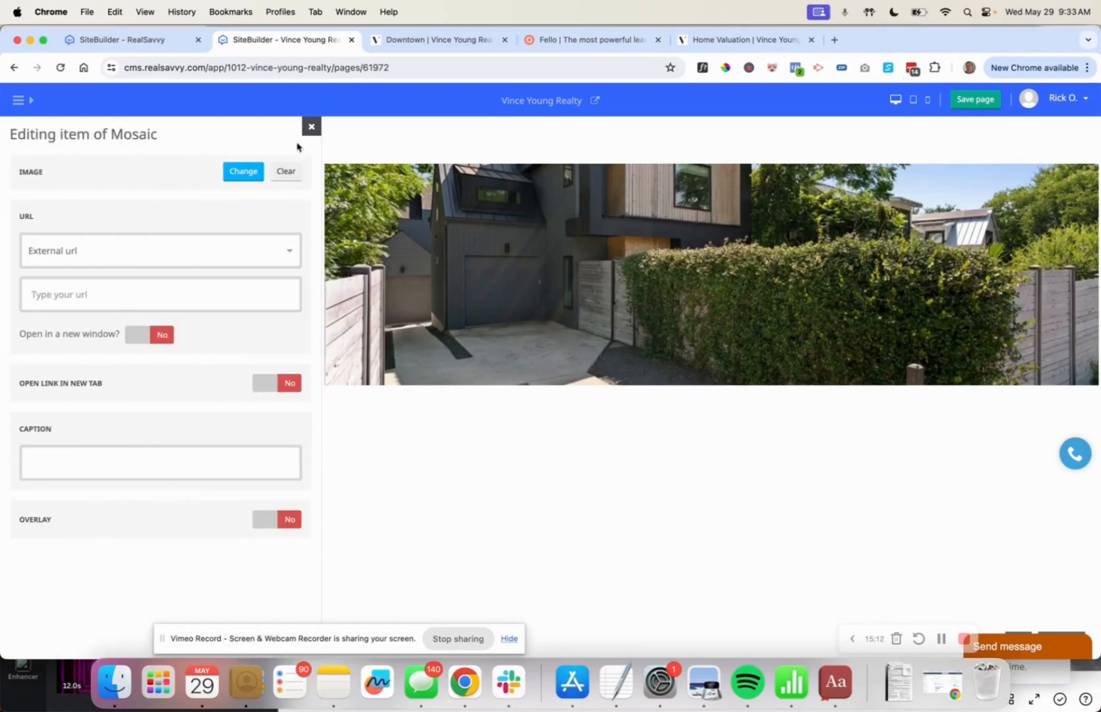
click(311, 127)
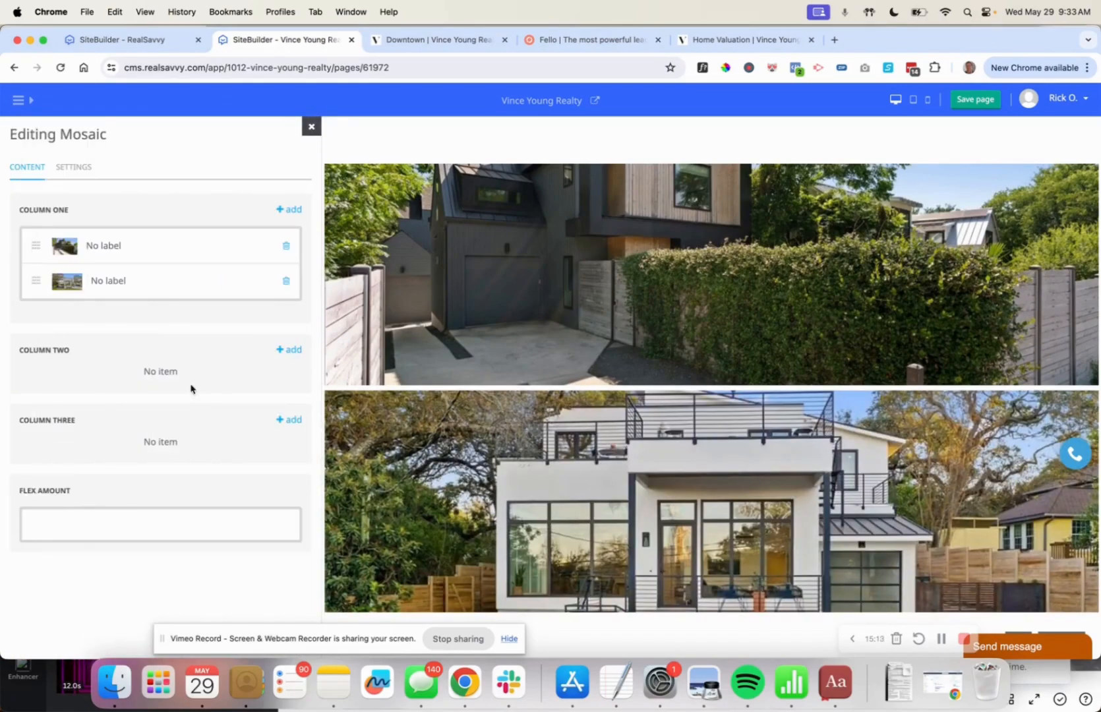
click(289, 349)
click(282, 172)
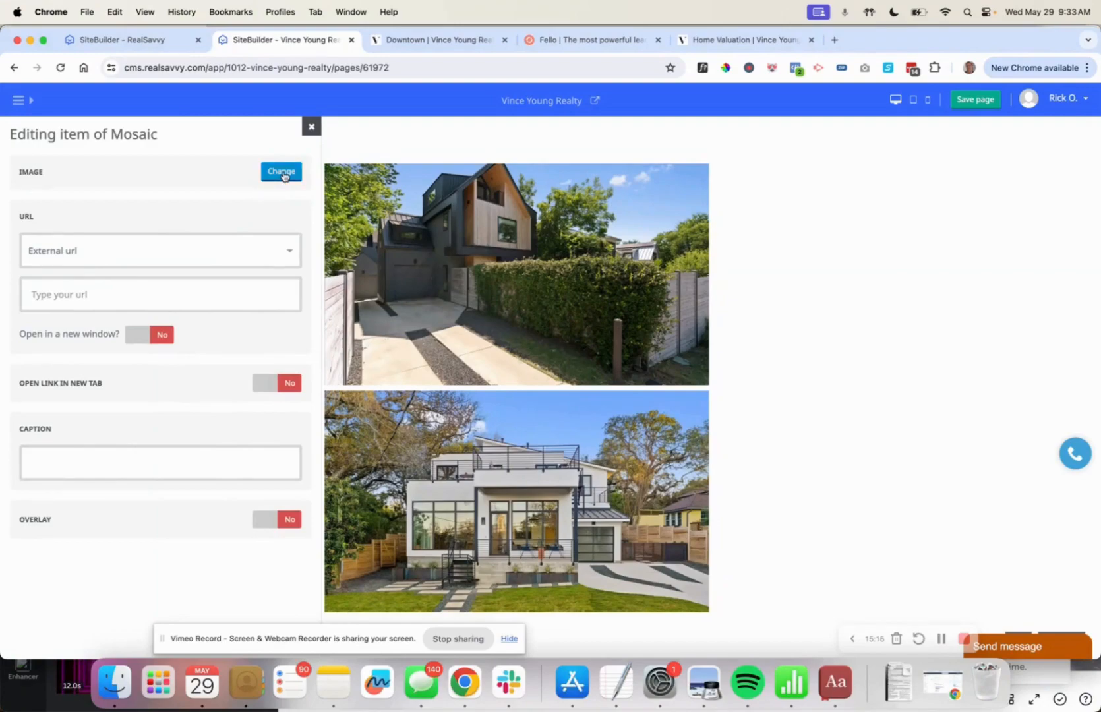
click(242, 584)
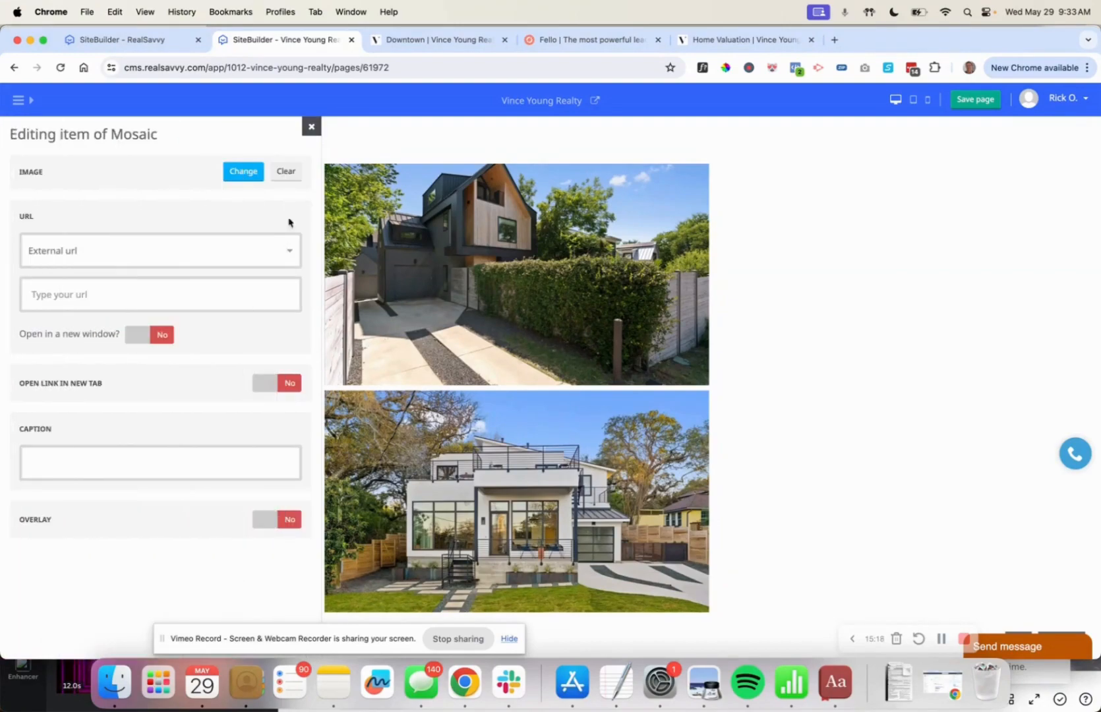
click(312, 128)
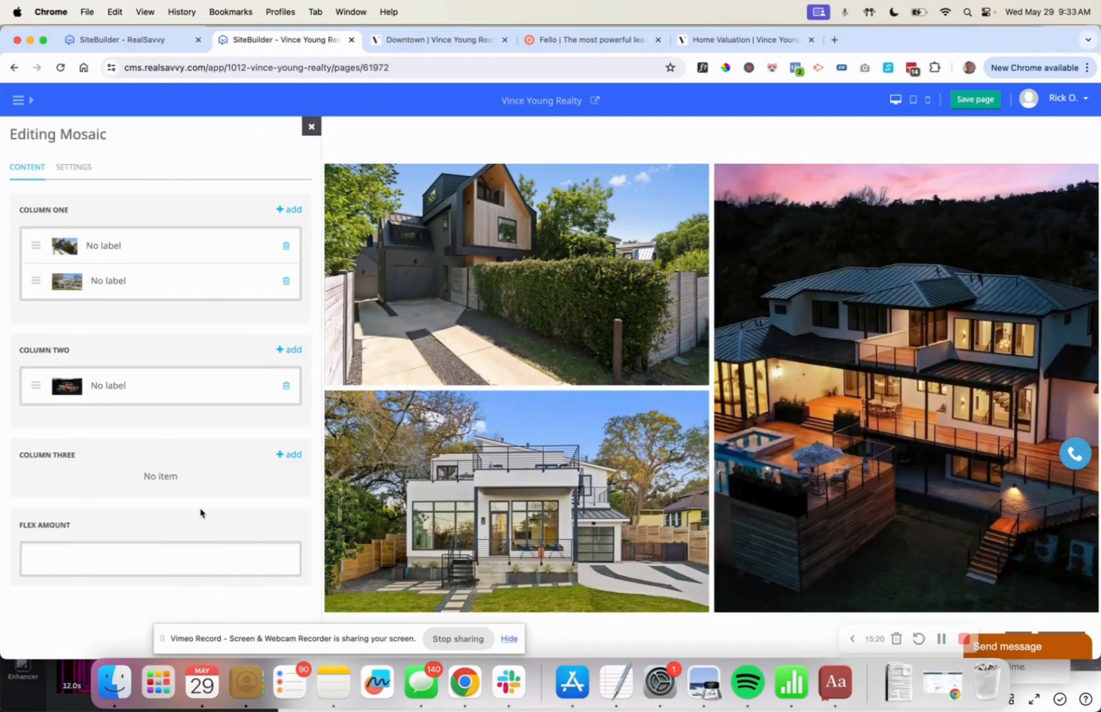
click(288, 455)
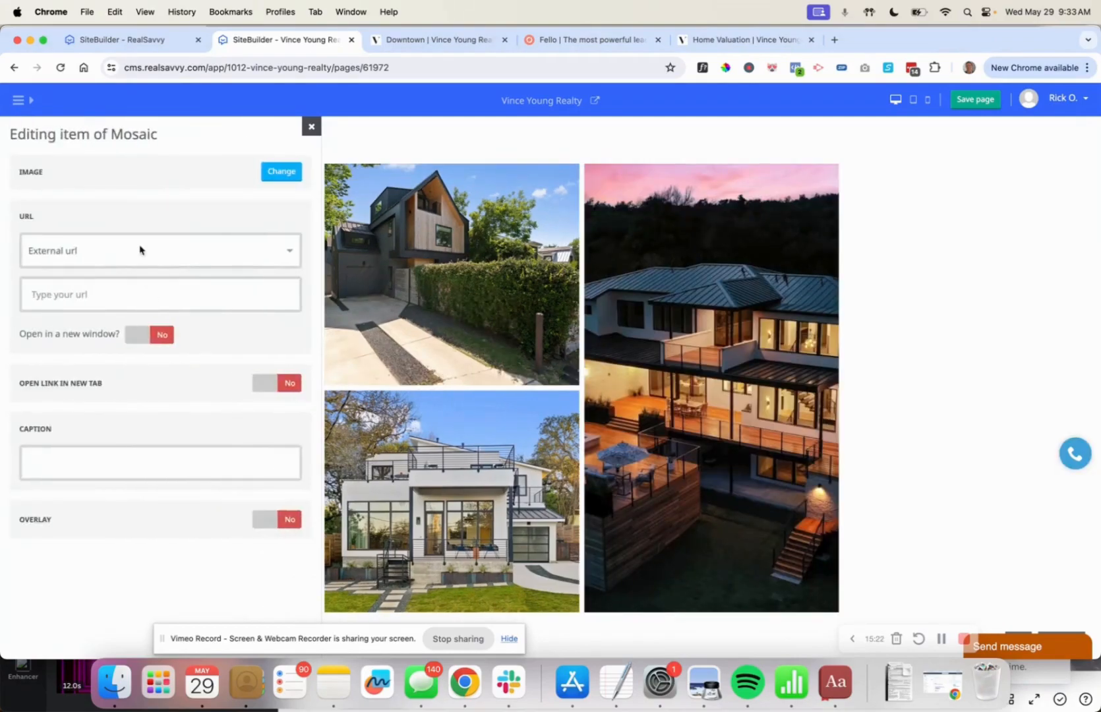
click(281, 172)
scroll(213, 393, down, 5)
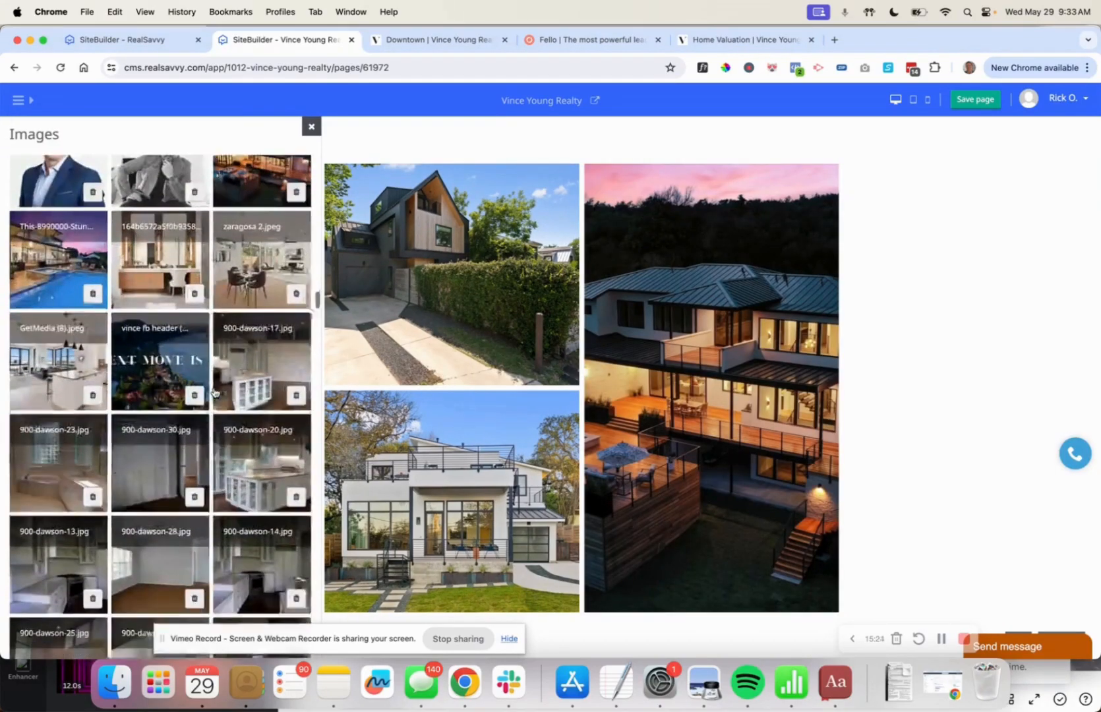
scroll(213, 393, down, 2)
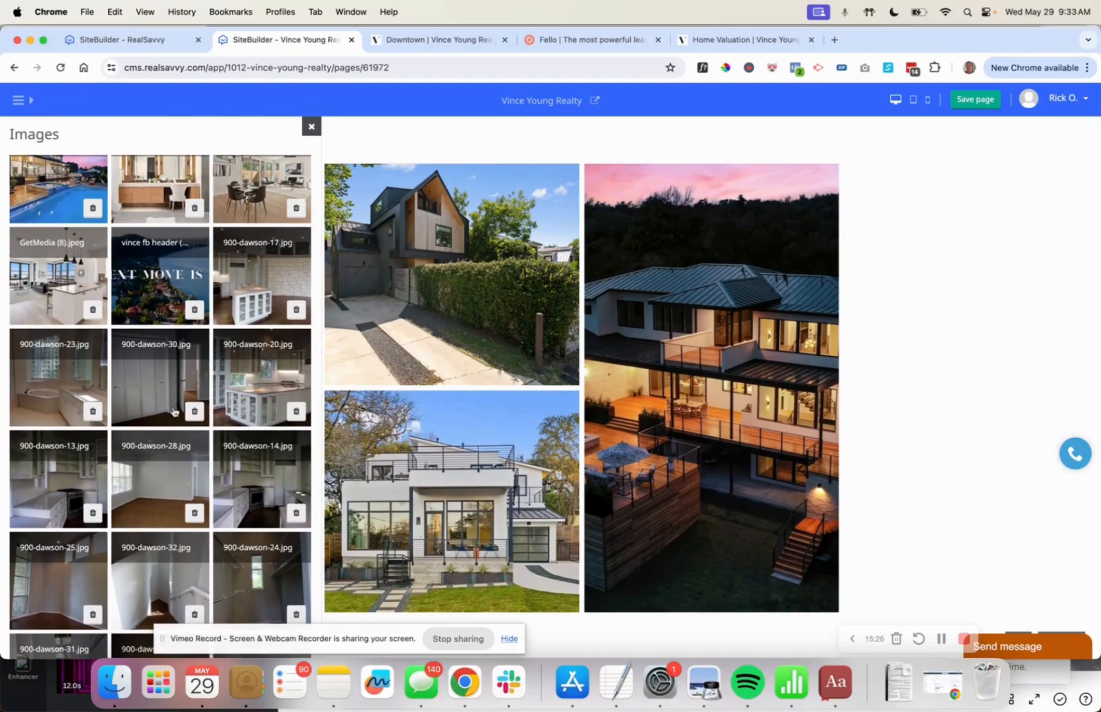
scroll(173, 412, down, 10)
scroll(174, 412, down, 10)
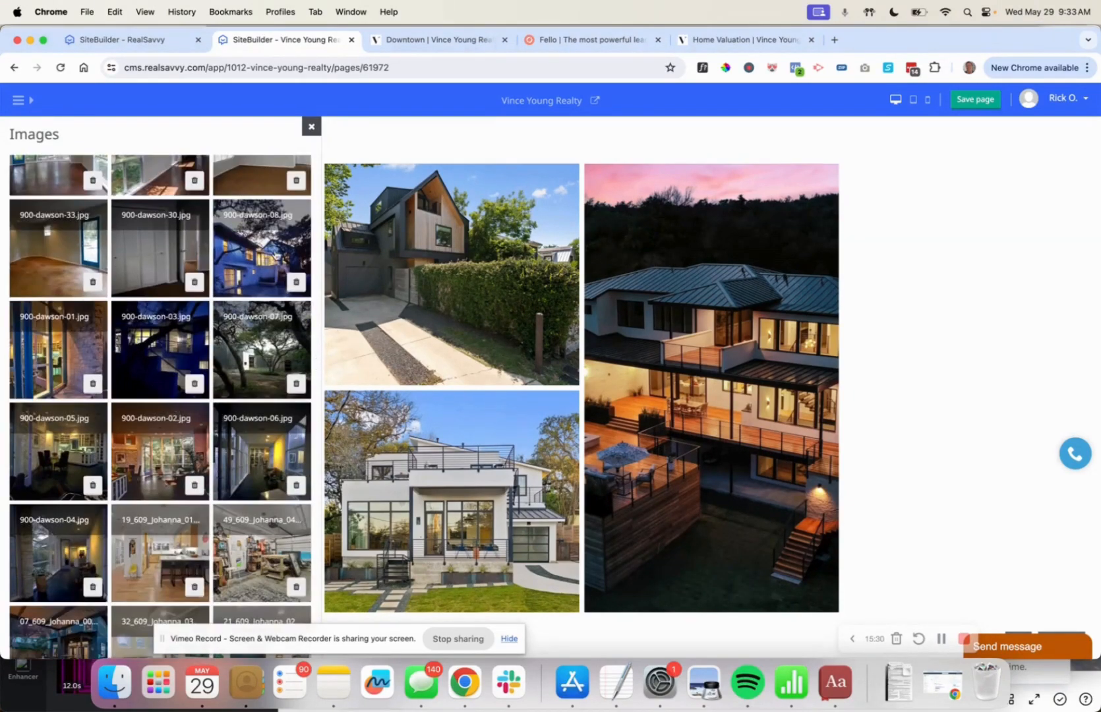
click(275, 253)
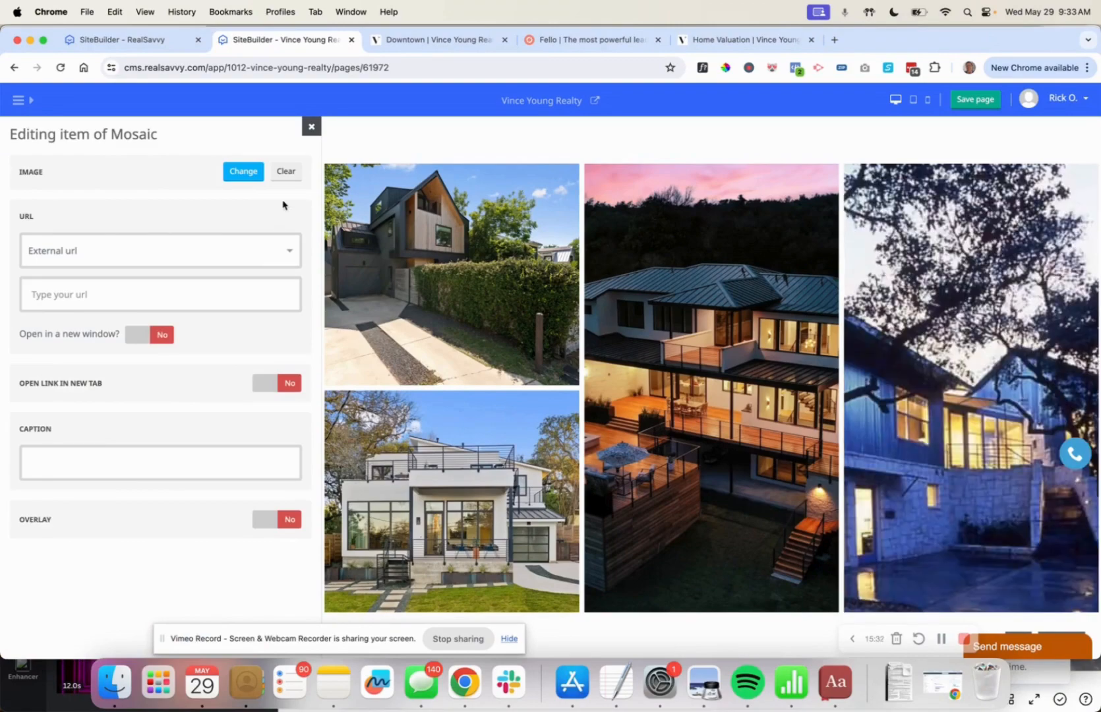
click(311, 126)
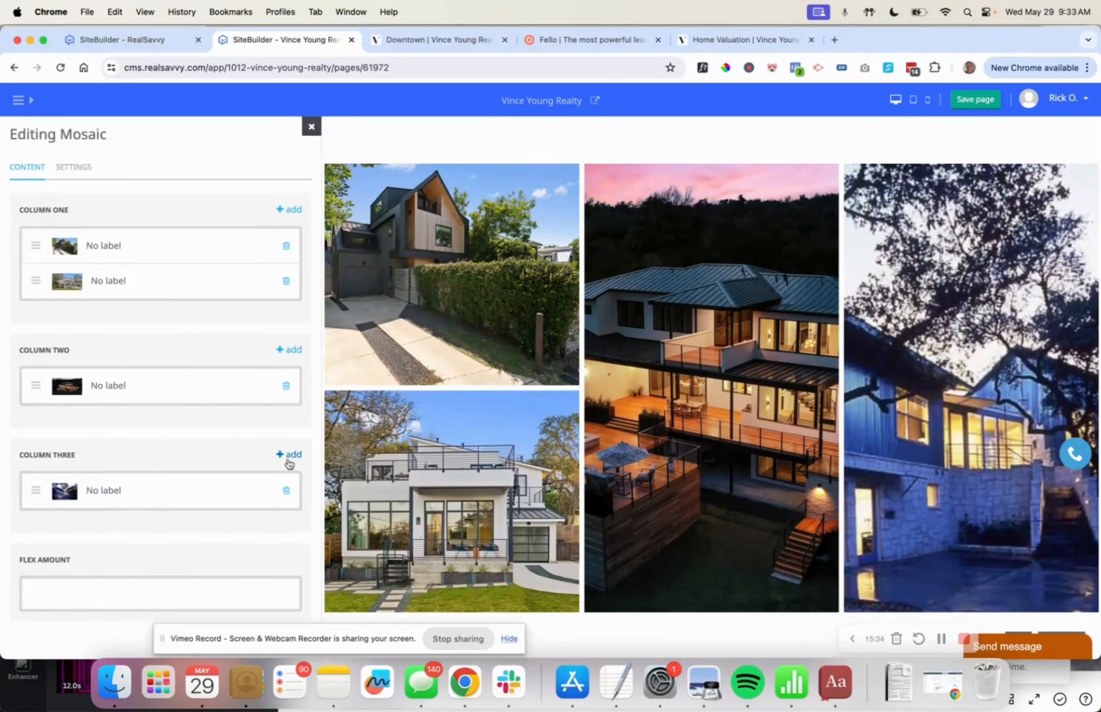
Add the Austin skyline photo as a second column-three tile without overlay, and set flex amount 3.
click(288, 463)
click(184, 523)
click(280, 171)
scroll(181, 423, down, 5)
scroll(181, 423, down, 4)
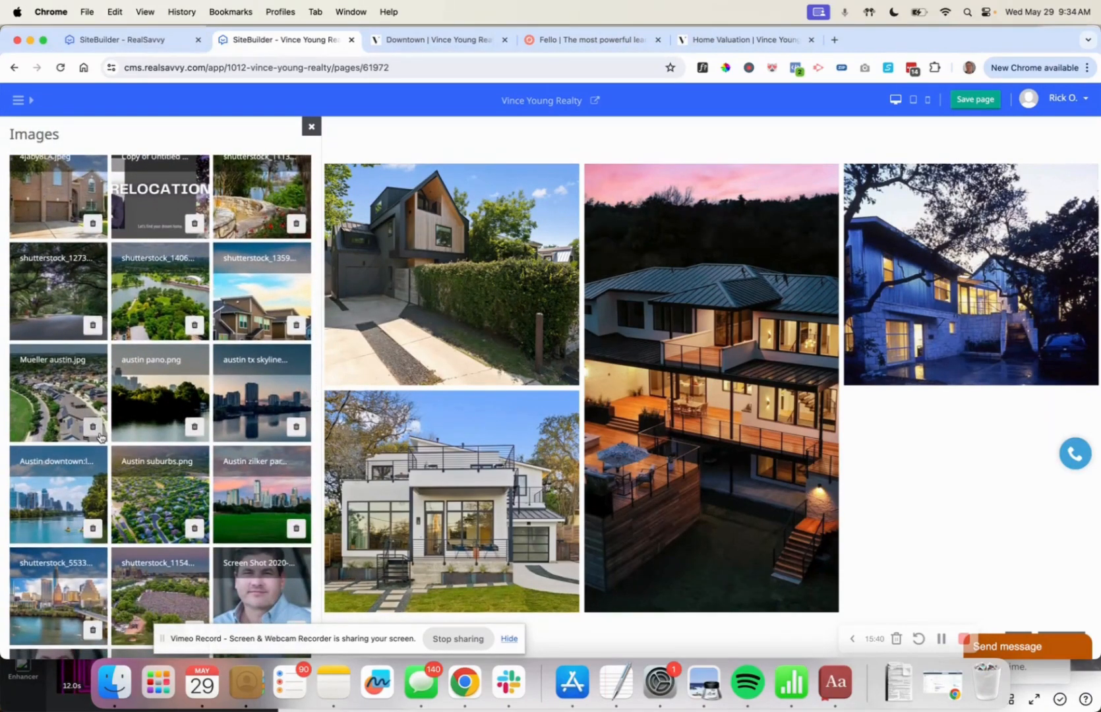
click(253, 410)
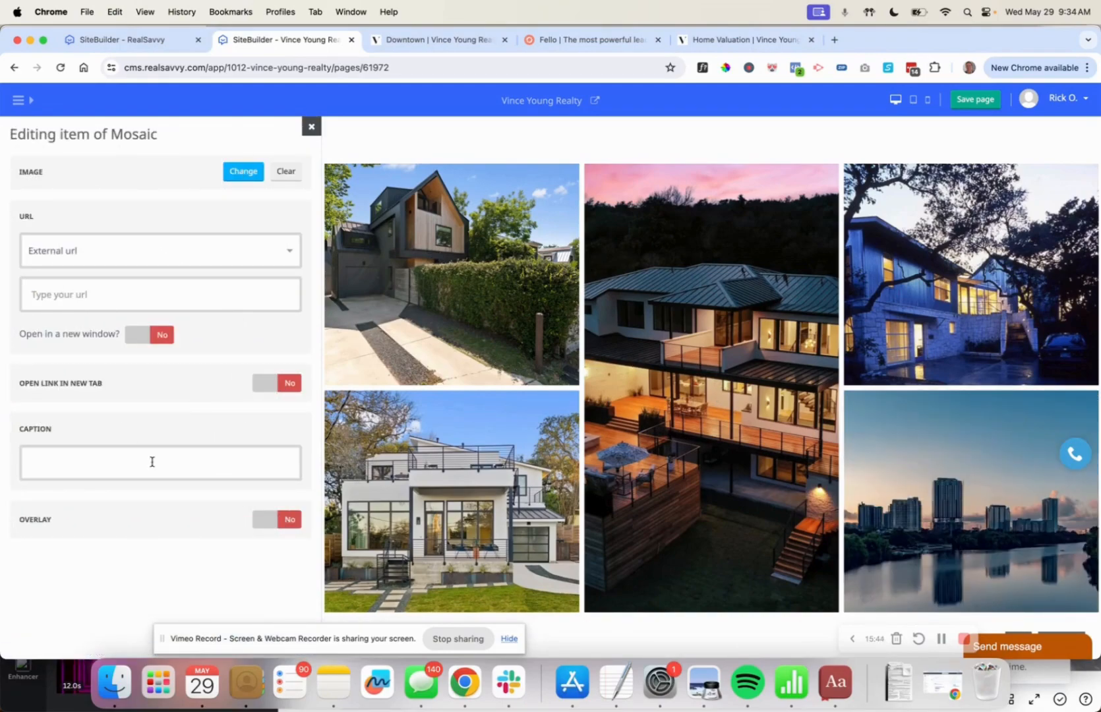
click(266, 519)
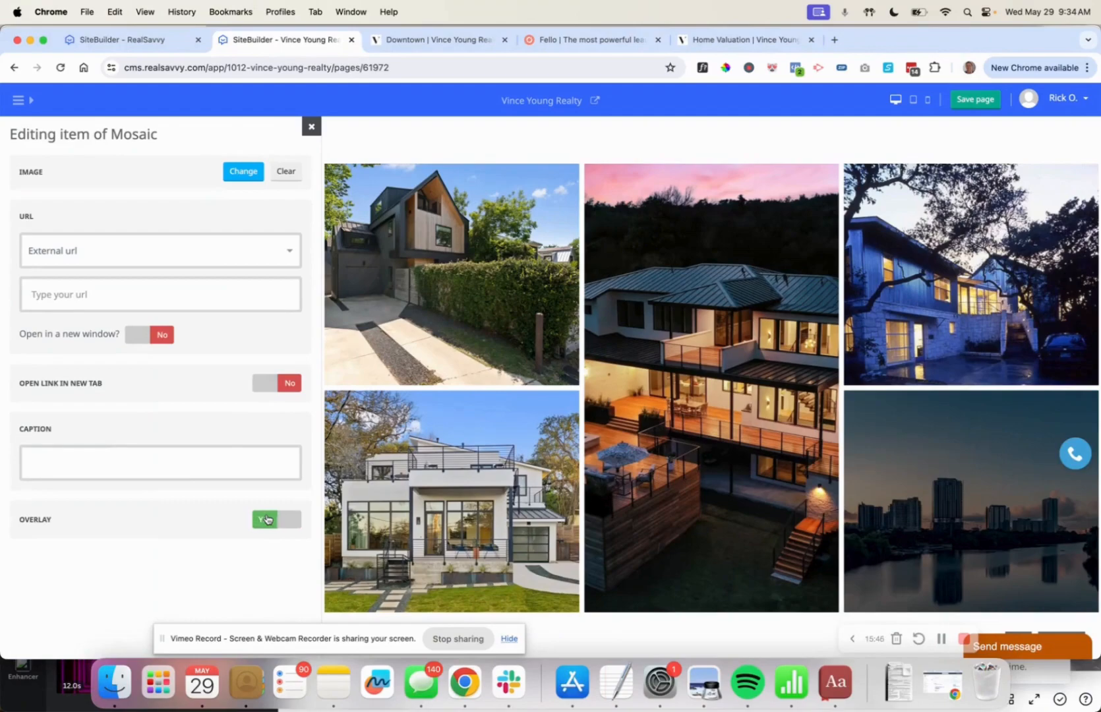
click(275, 519)
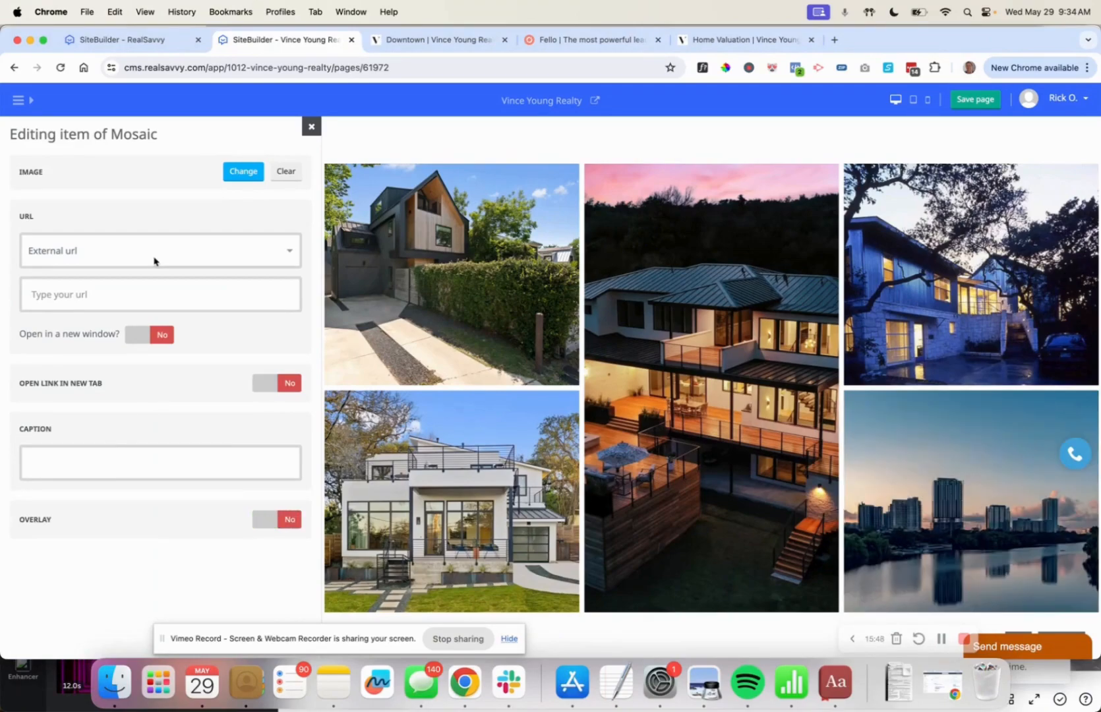
click(311, 126)
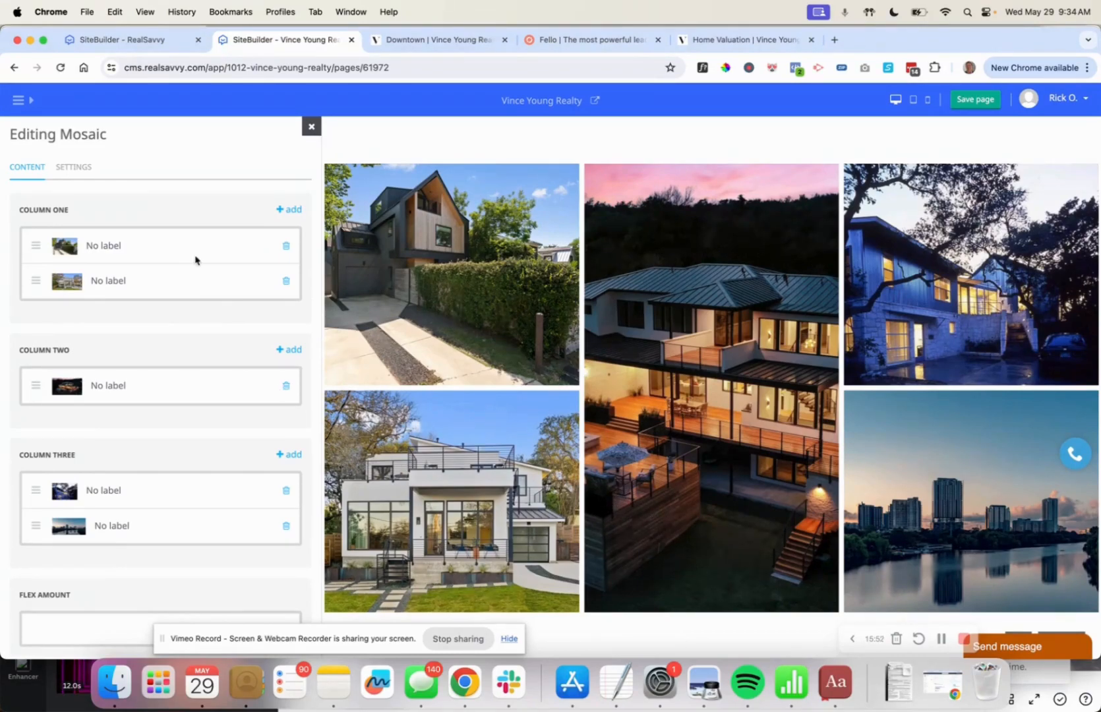
scroll(164, 349, down, 1)
click(80, 598)
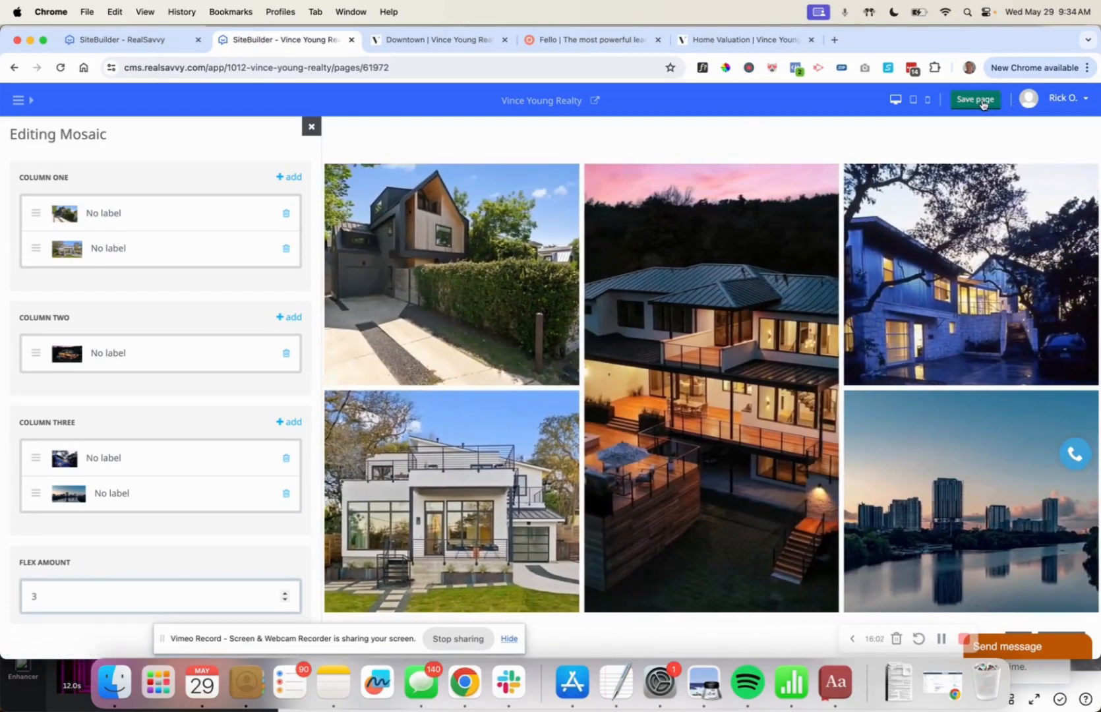
Save the page, then add a Blog Post Banners By Tag block from the BLOG section.
click(982, 102)
click(311, 126)
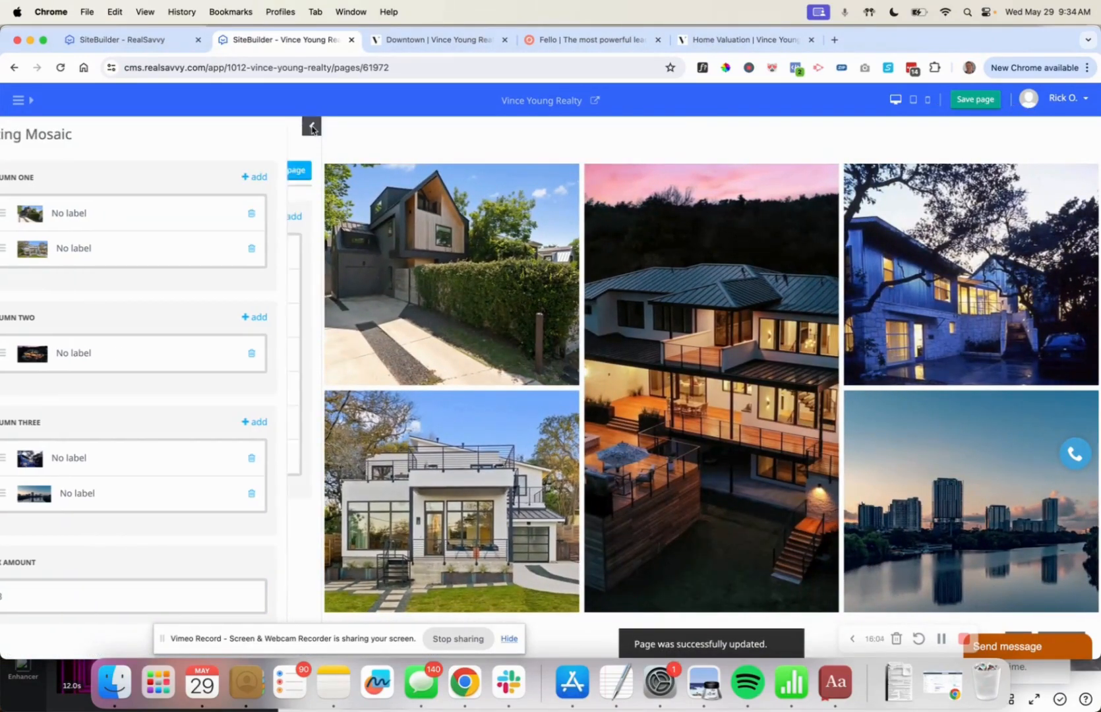
click(288, 217)
scroll(178, 408, down, 5)
scroll(168, 406, down, 1)
scroll(164, 330, up, 1)
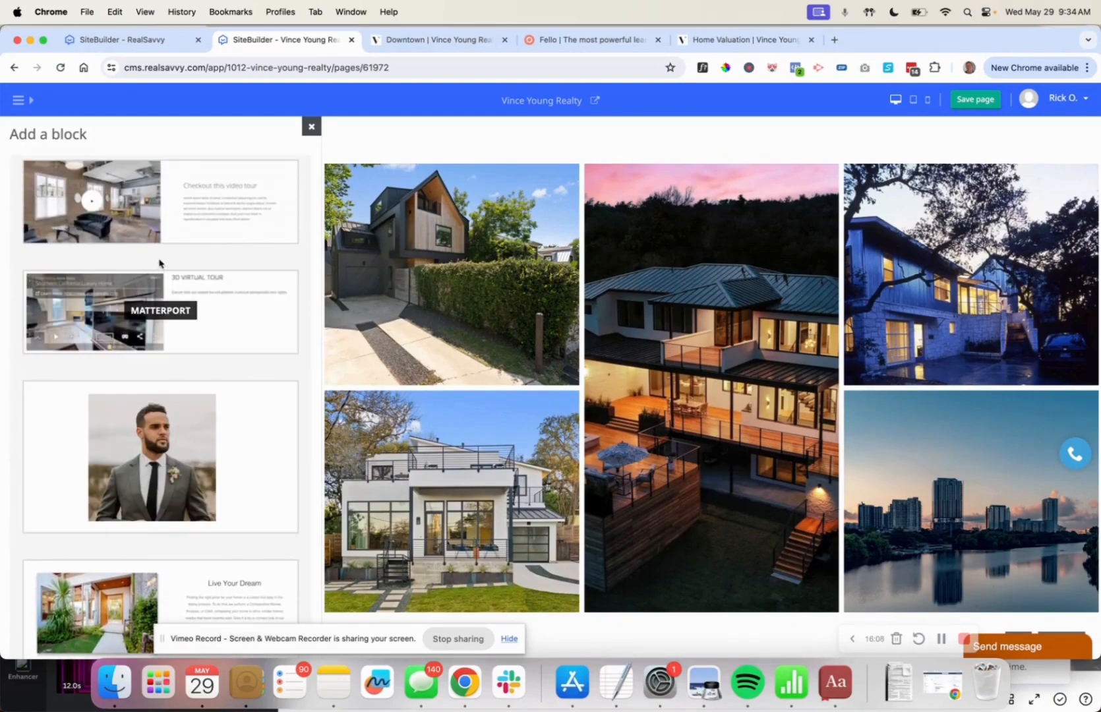
scroll(155, 429, down, 6)
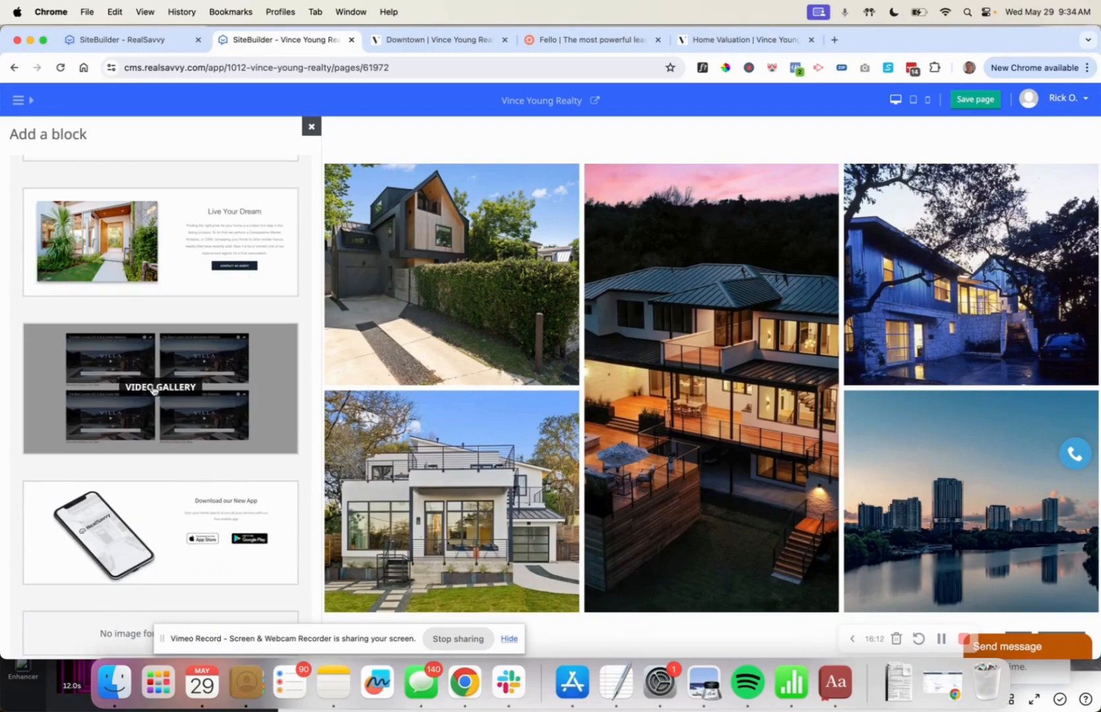
scroll(153, 390, down, 8)
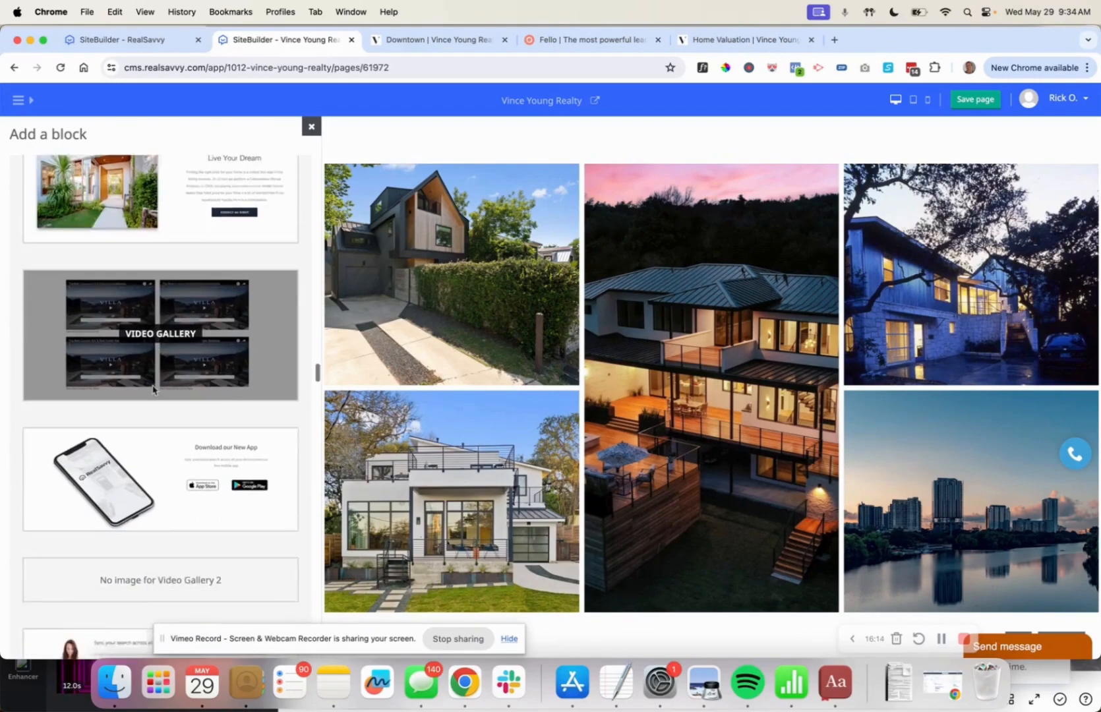
scroll(152, 389, down, 6)
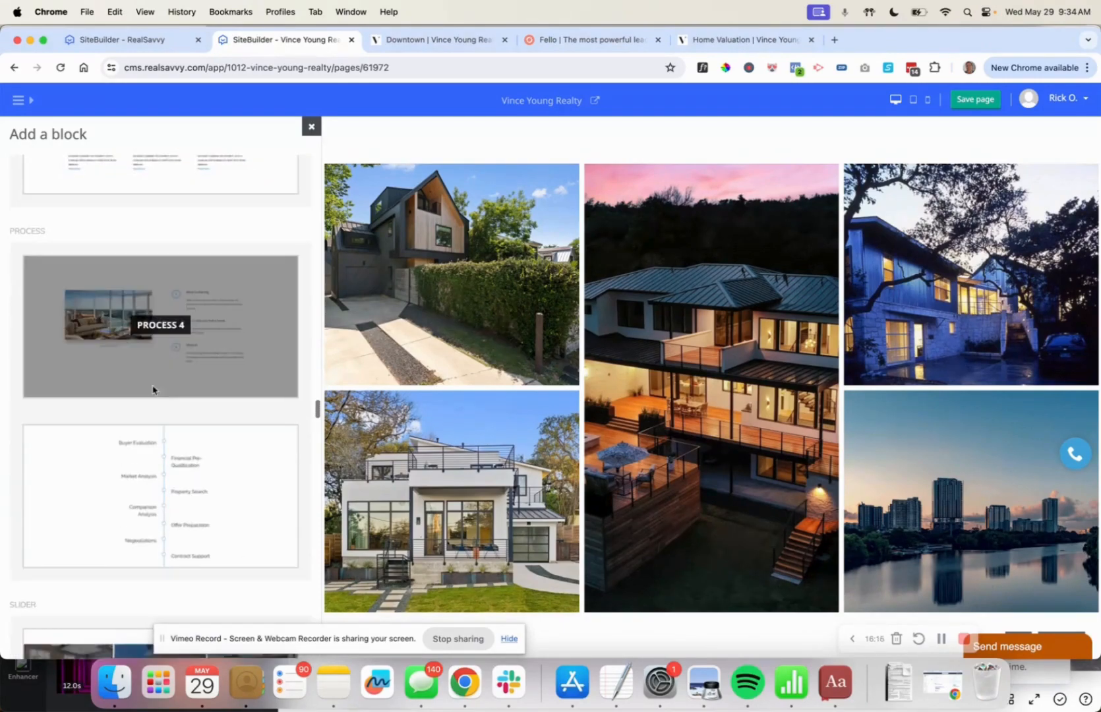
scroll(153, 390, up, 4)
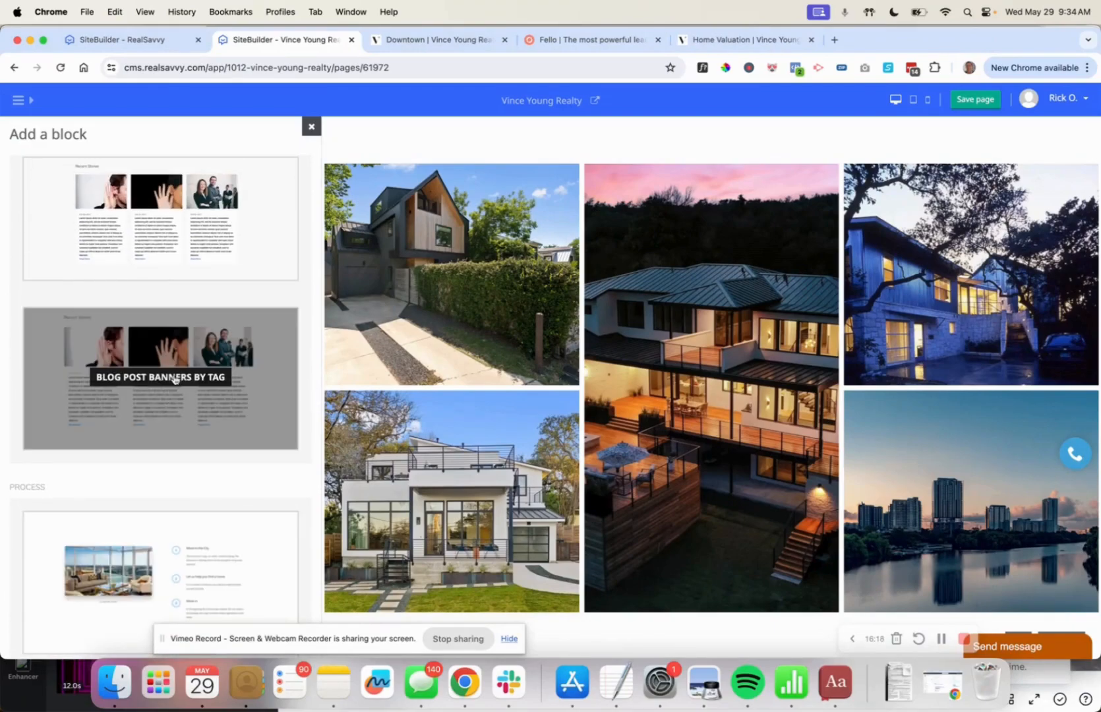
click(173, 379)
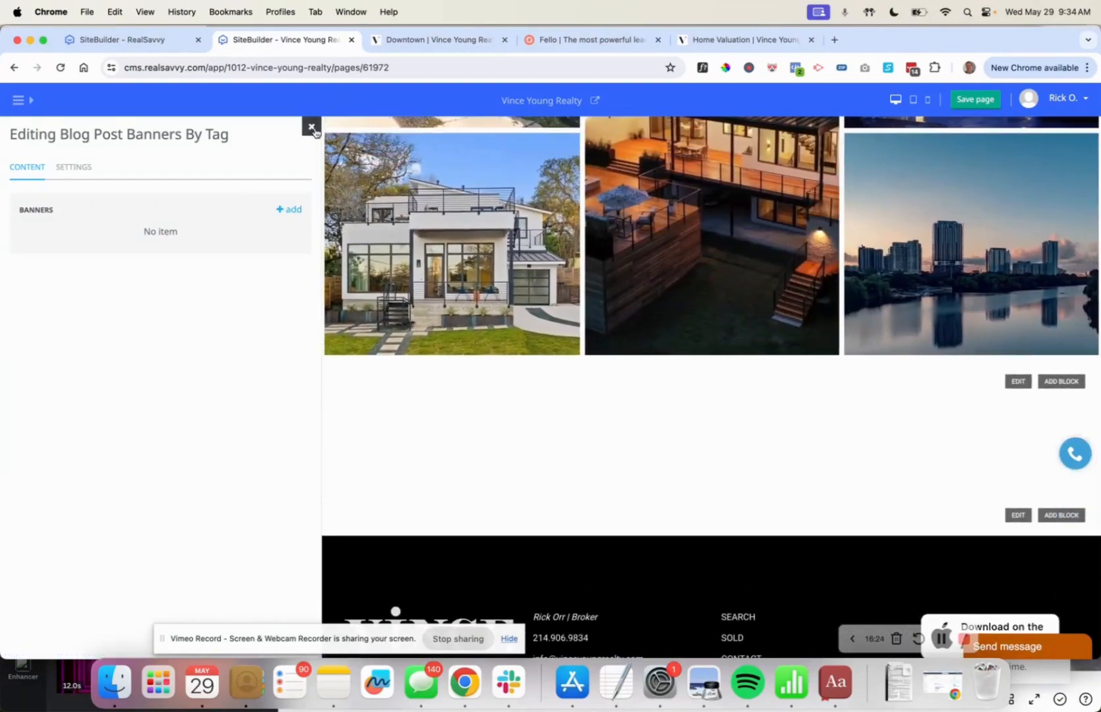
Delete the Blog Post Banners By Tag block.
click(311, 126)
click(282, 456)
click(247, 498)
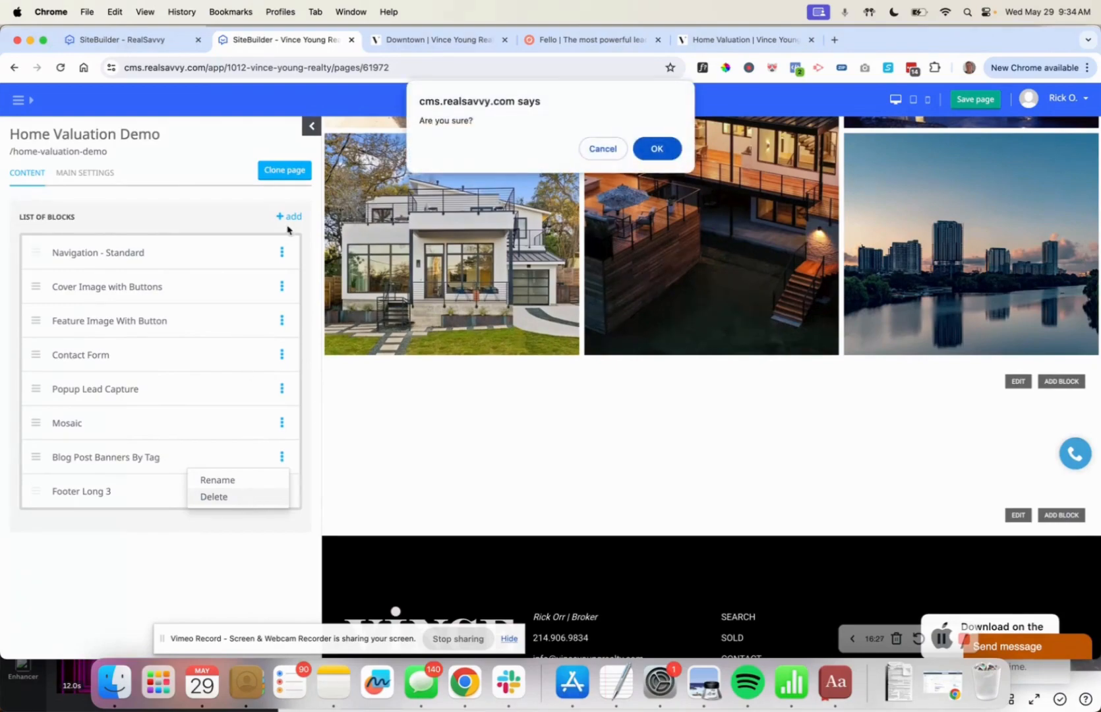
click(659, 160)
Add a Blog Posts Banner block showing Recent Stories above the footer.
click(288, 216)
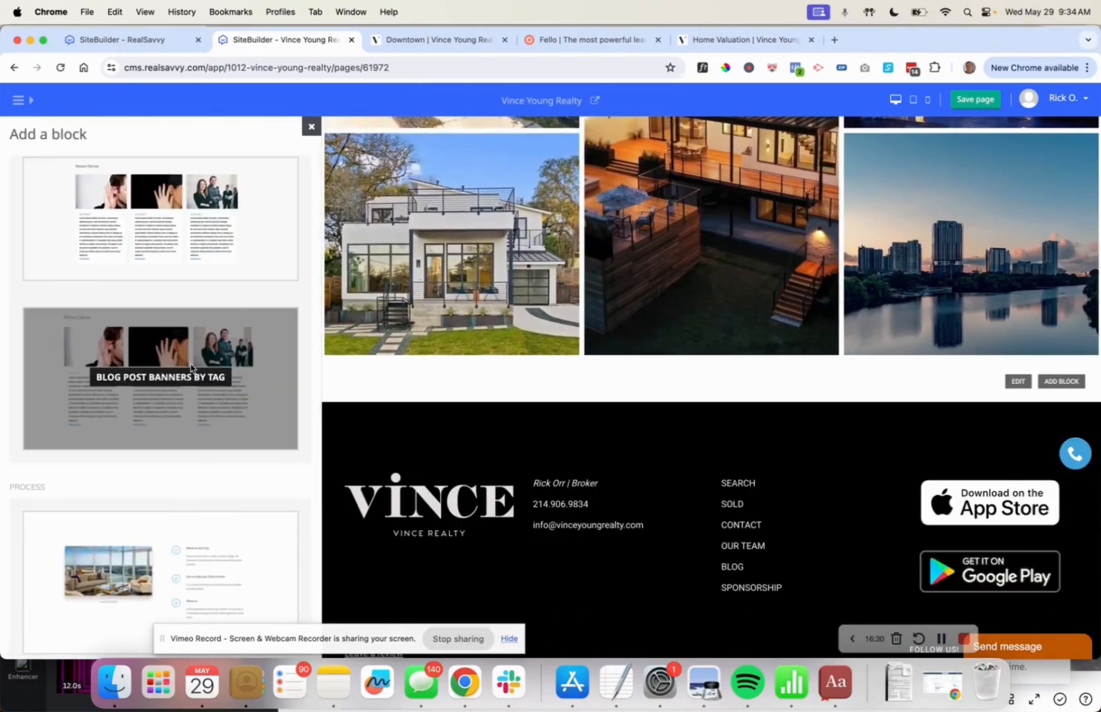
click(160, 223)
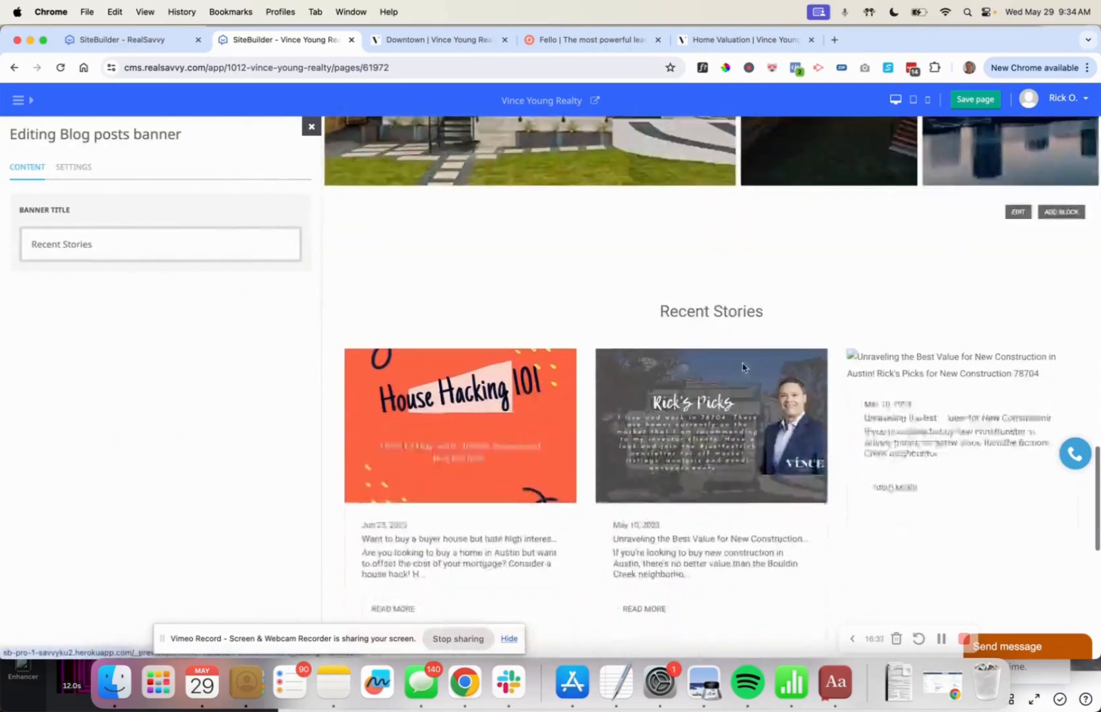
scroll(745, 369, down, 5)
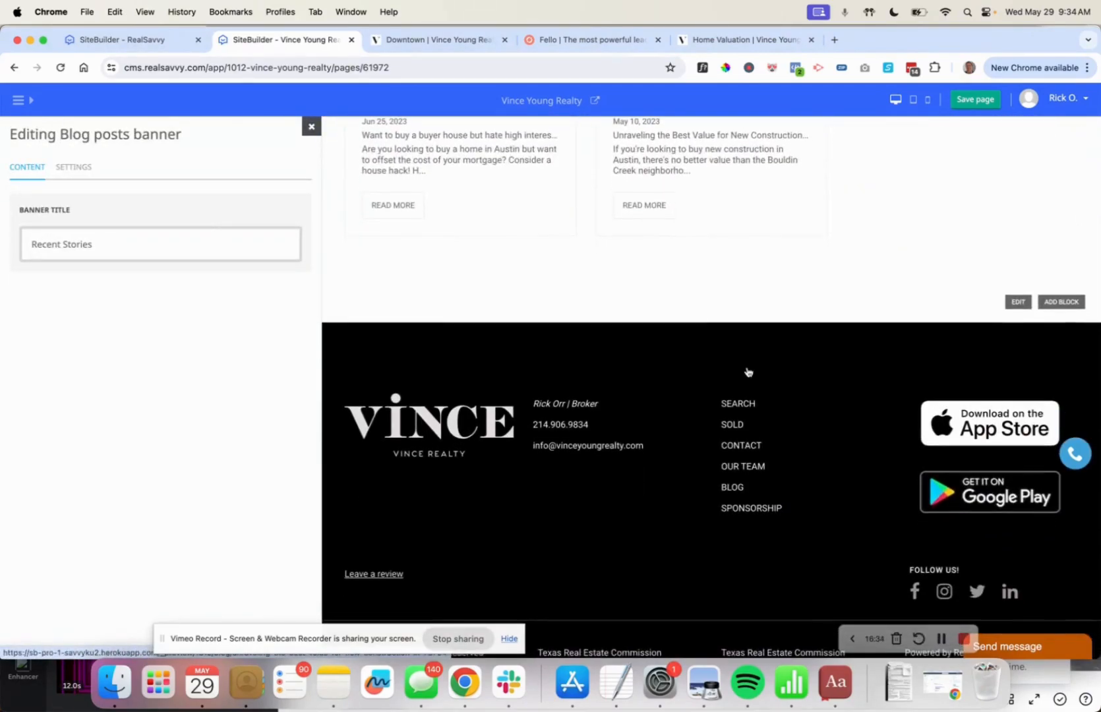
click(311, 127)
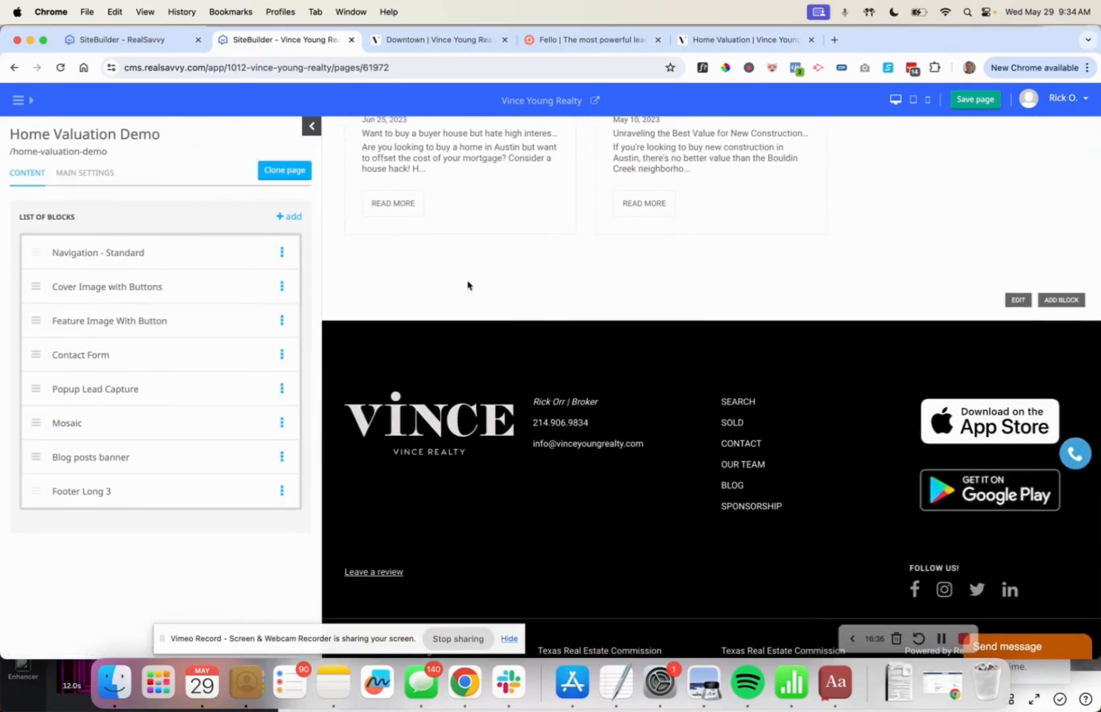
scroll(467, 284, up, 6)
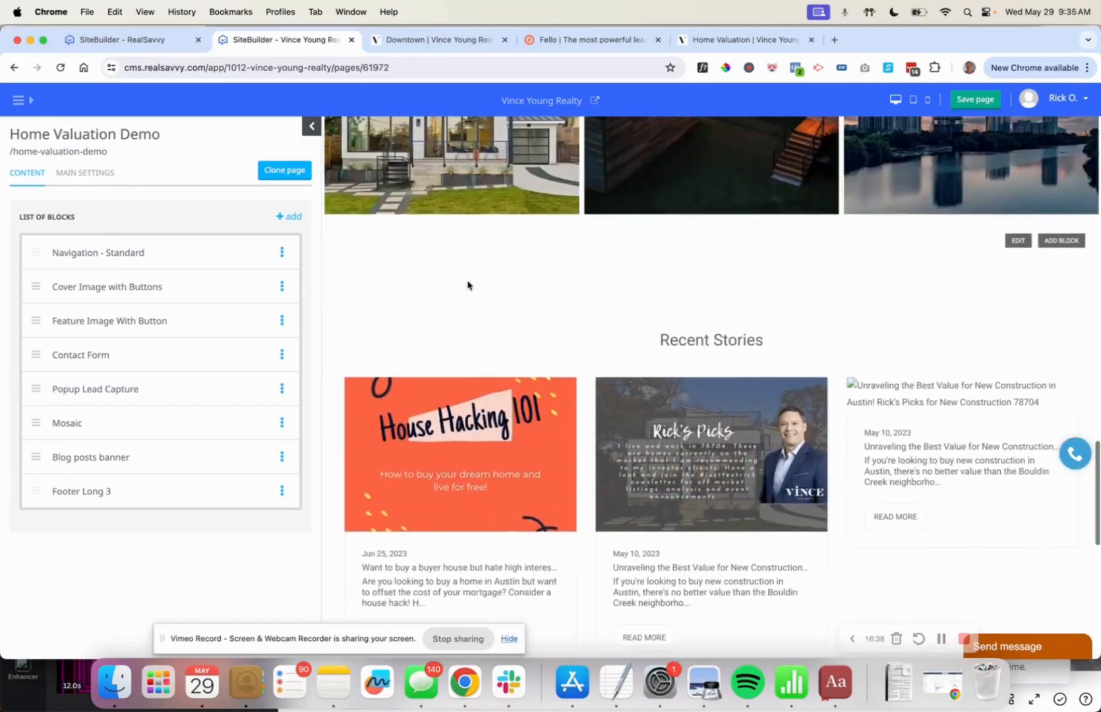
click(81, 492)
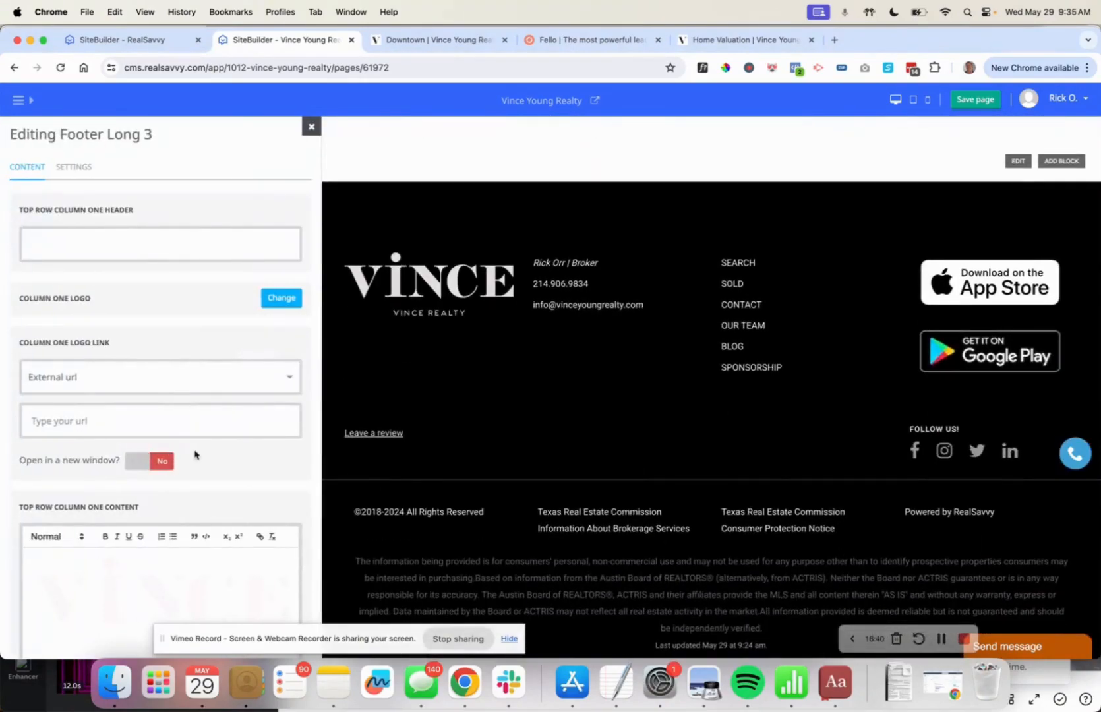
scroll(127, 497, down, 3)
scroll(127, 496, down, 6)
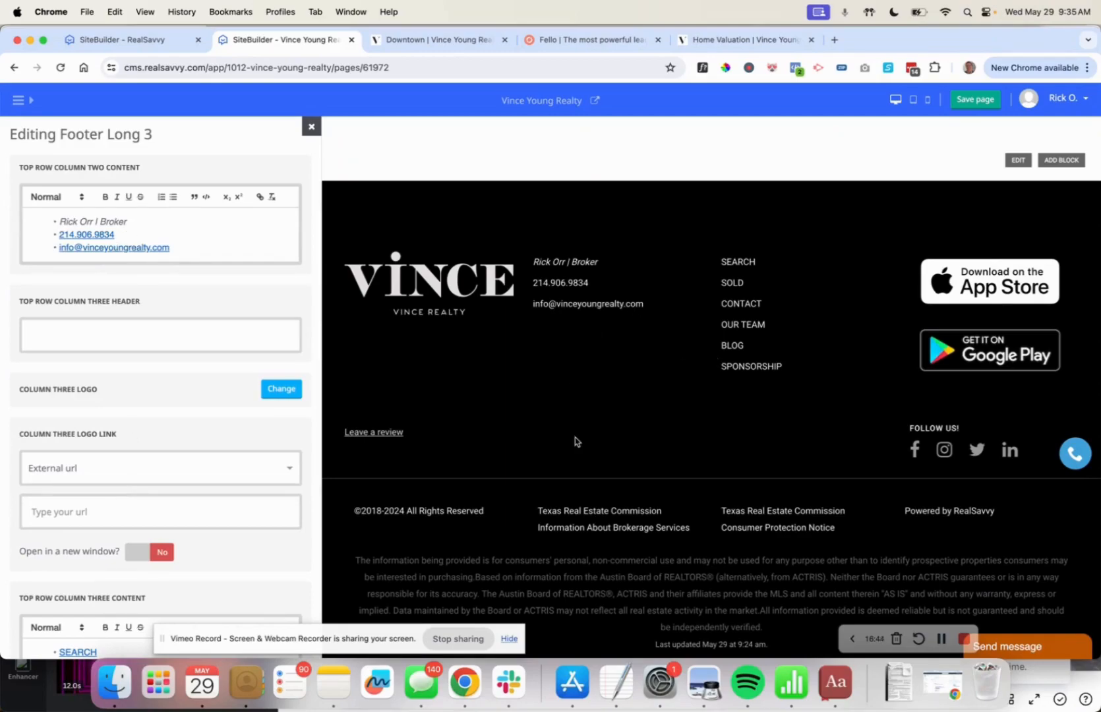
click(311, 126)
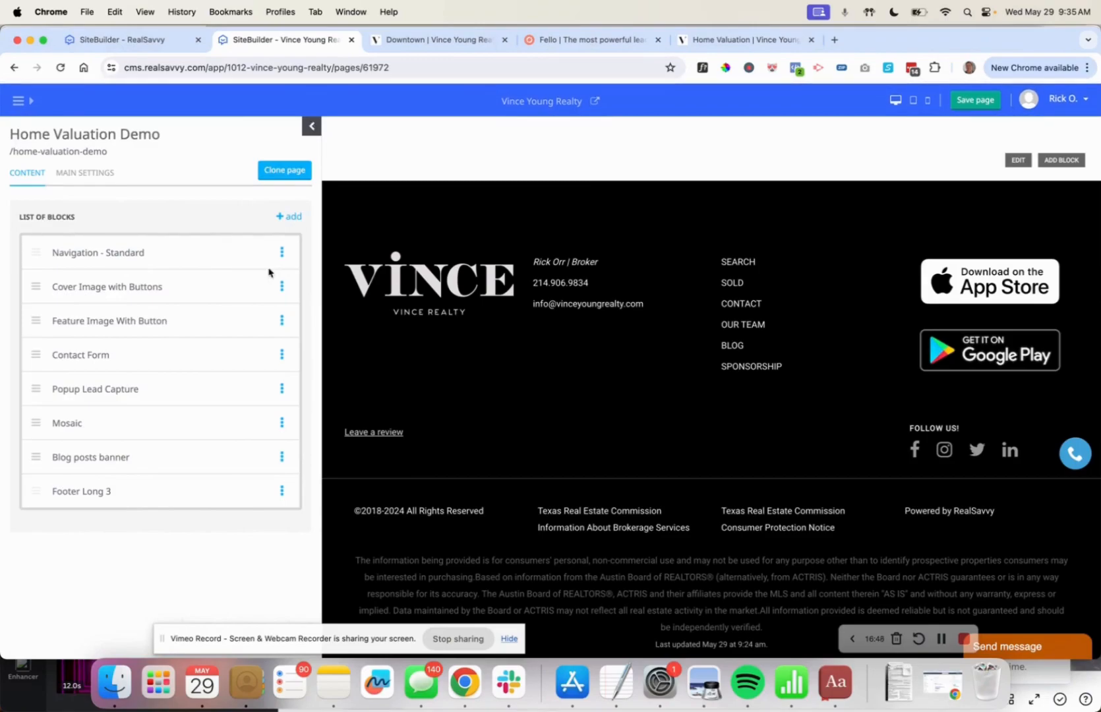
scroll(393, 219, up, 10)
scroll(393, 220, up, 15)
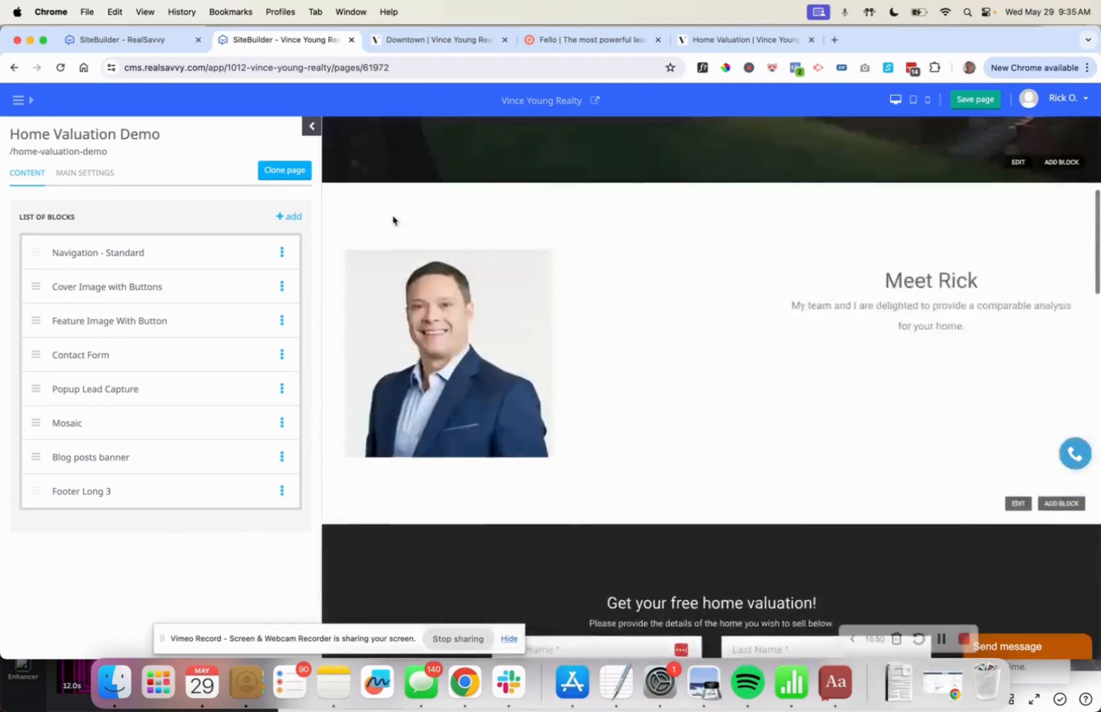